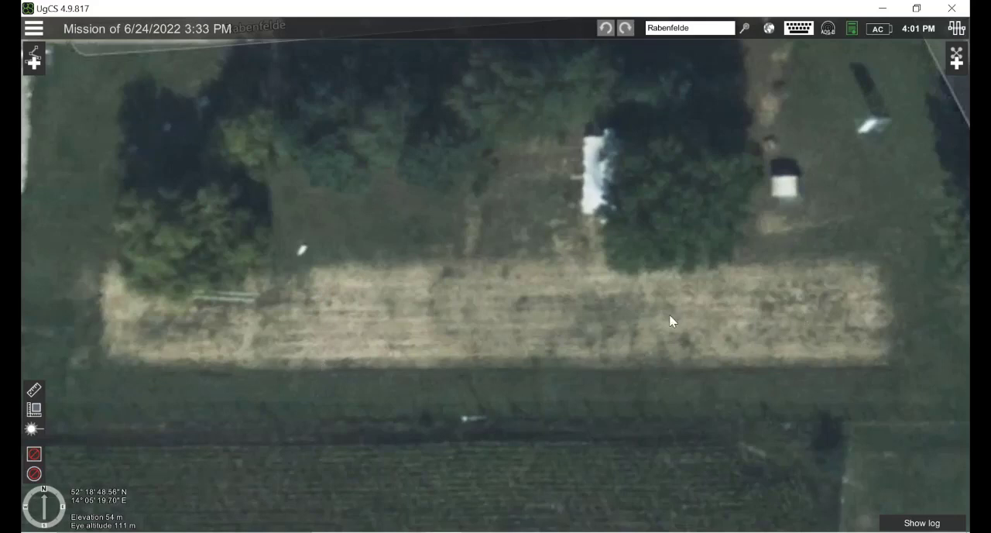
Step: Create a route from scratch named "r3 test flight" for the DJI Matrice 300 RTK, accepting the preset altitude and safety settings
drag(669, 315, 608, 313)
drag(537, 316, 625, 317)
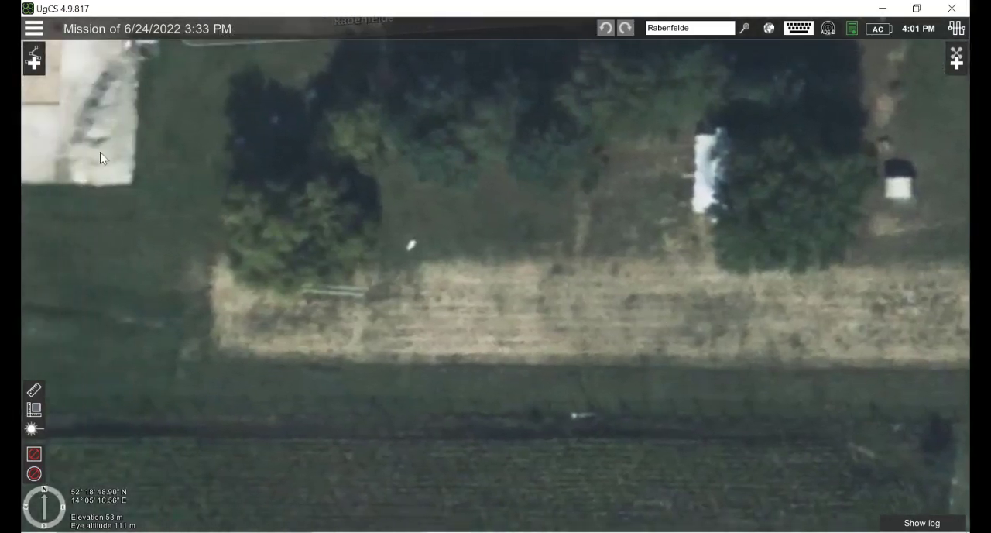
click(35, 63)
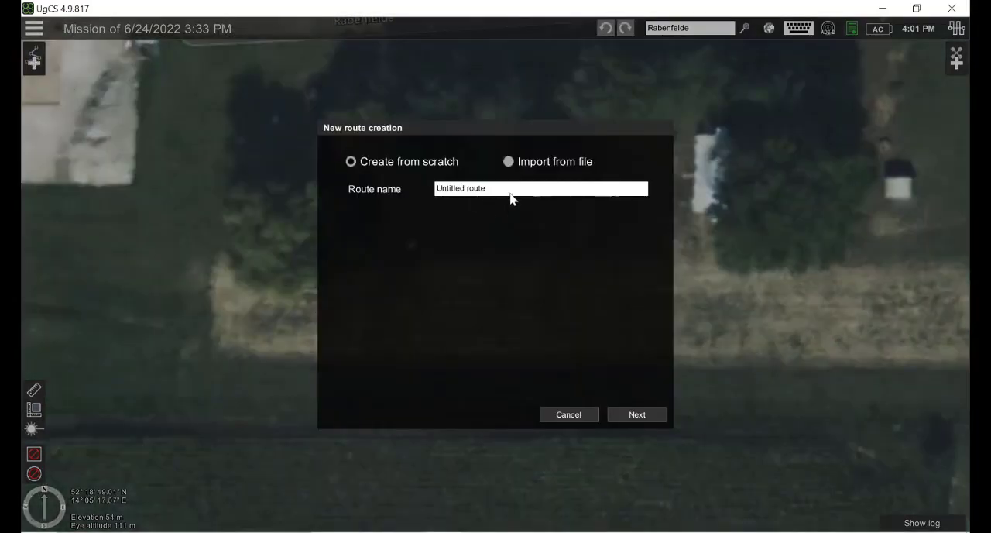
click(465, 189)
text(r3 test flight)
click(653, 415)
click(488, 232)
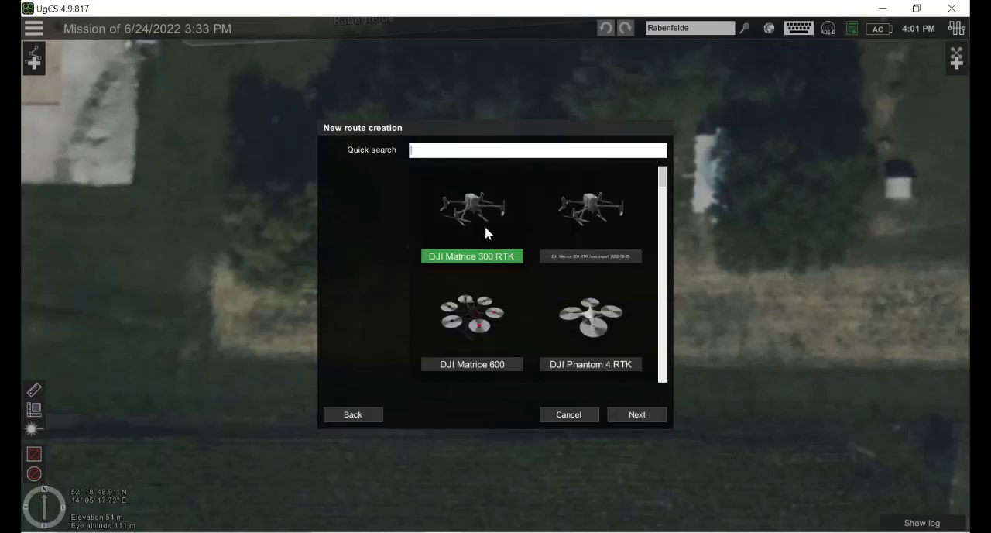
click(631, 416)
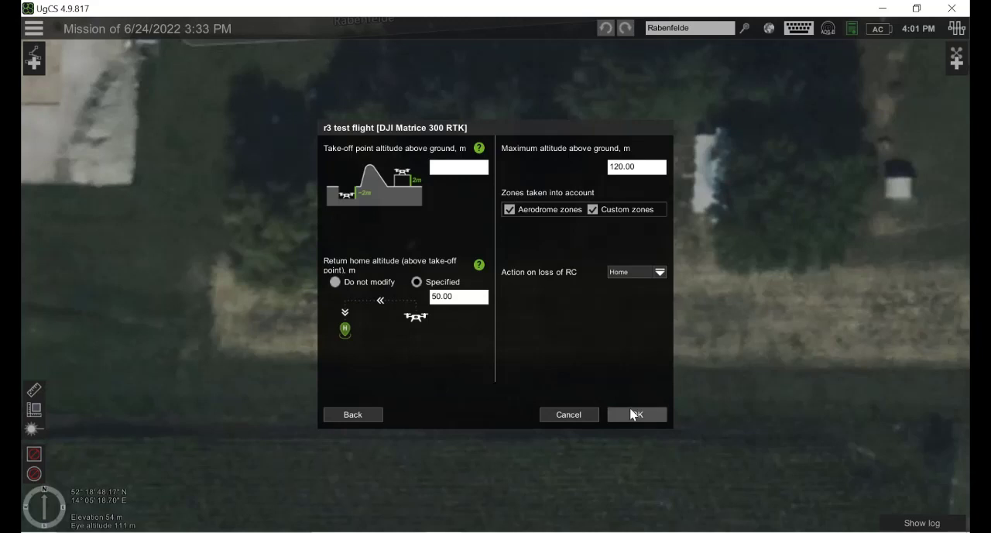
click(628, 414)
Step: Place the route's first waypoint on the grass west of the bare field strip and set its AGL altitude to 5 m
drag(267, 279, 523, 318)
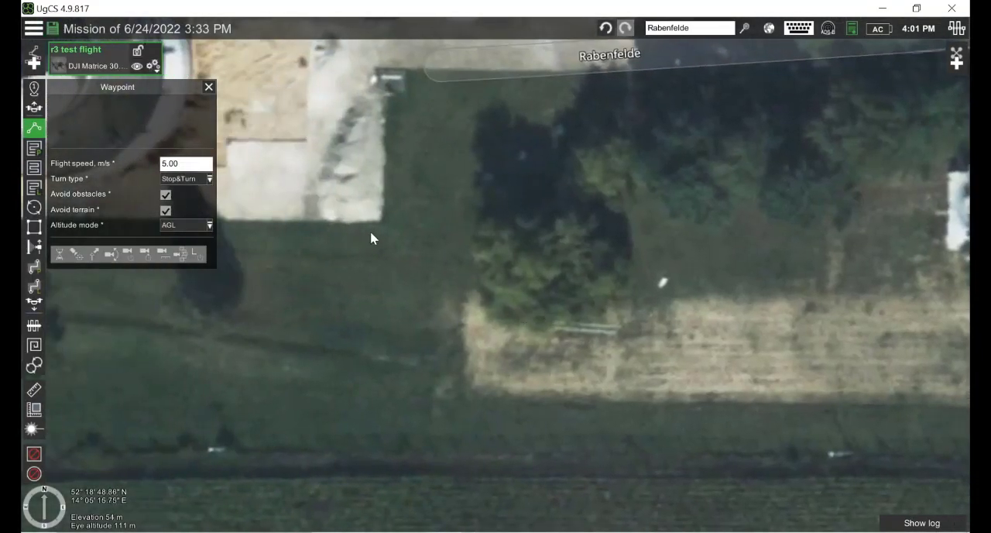
click(300, 364)
click(202, 138)
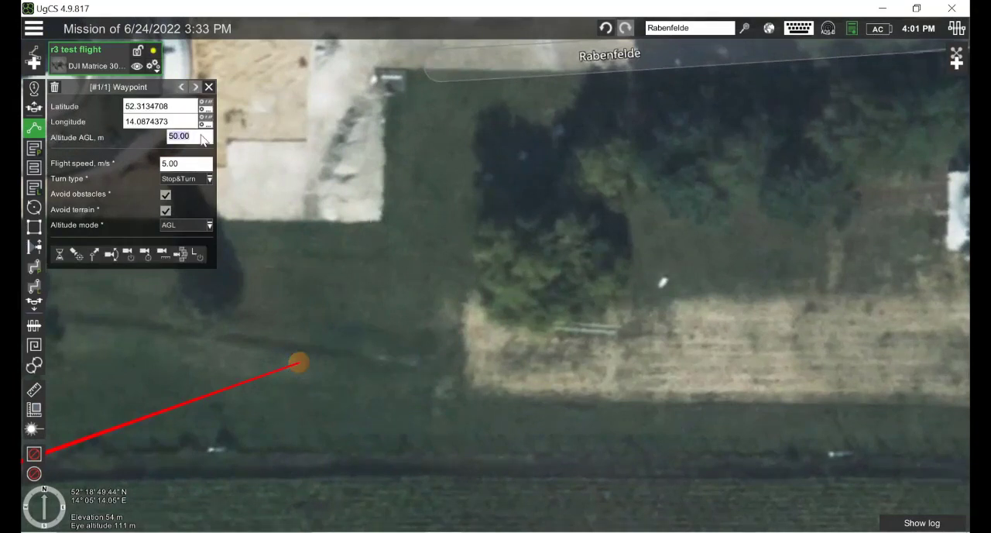
text(5)
key(Return)
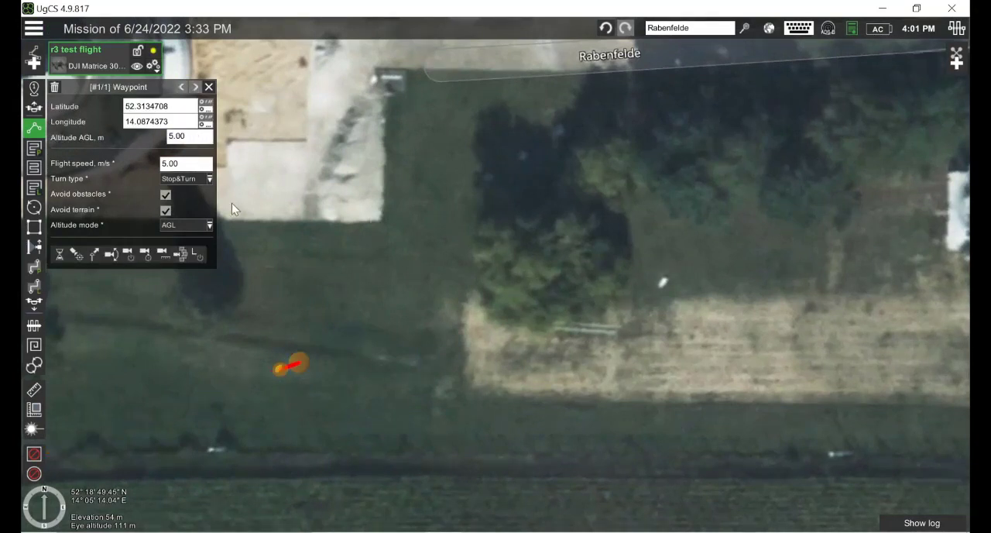
Step: Draw a four-corner area scan over the bare field strip, about 80 m long and 11 m wide
drag(641, 364, 358, 370)
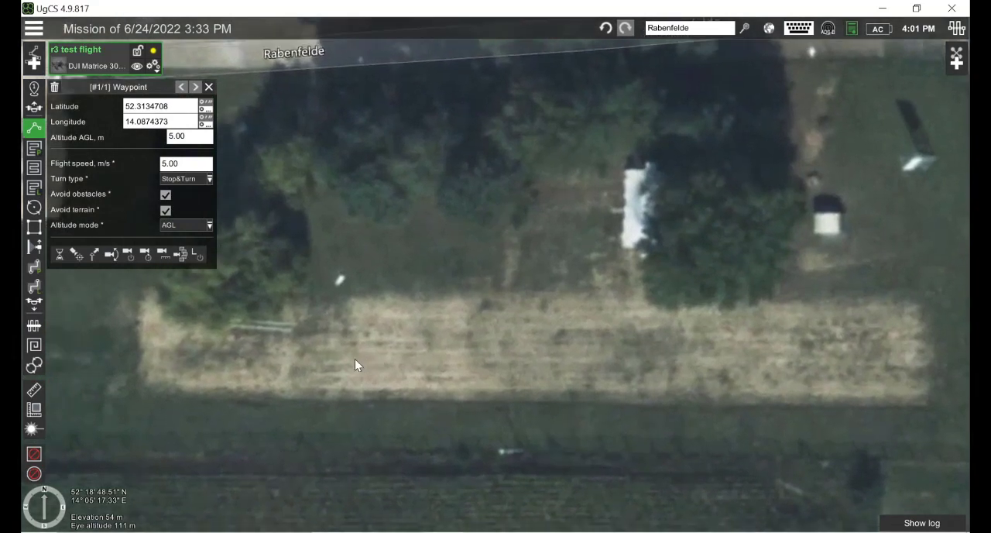
click(34, 167)
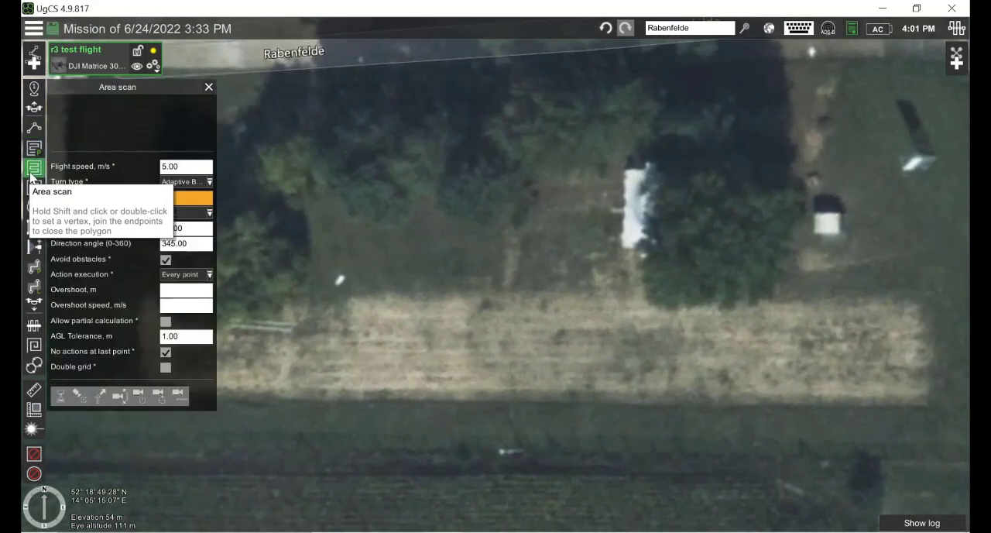
click(282, 397)
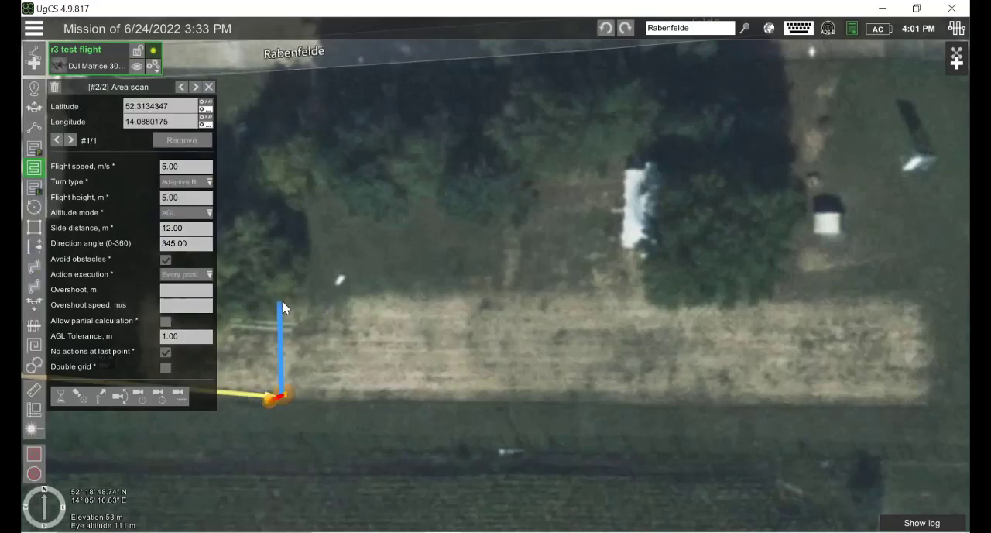
click(286, 299)
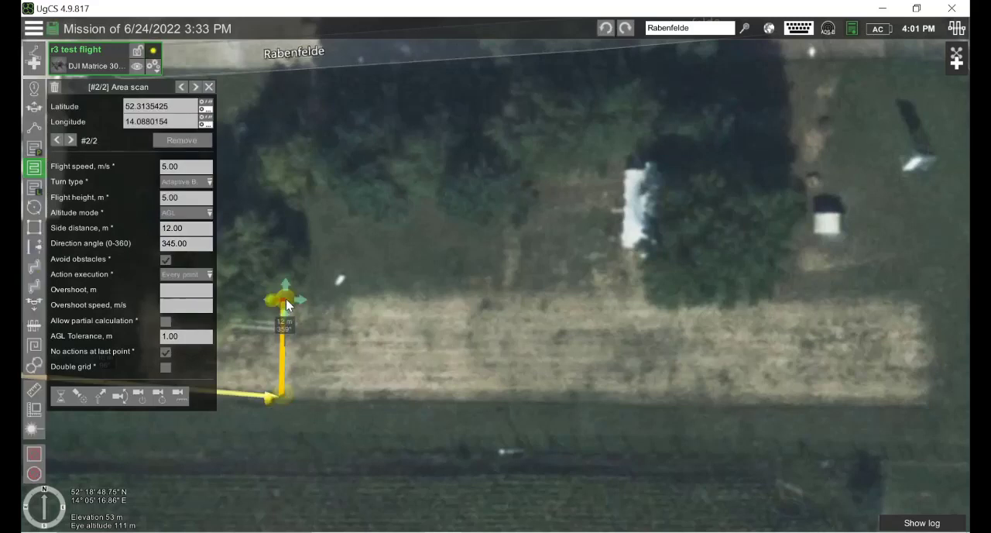
click(923, 307)
click(929, 399)
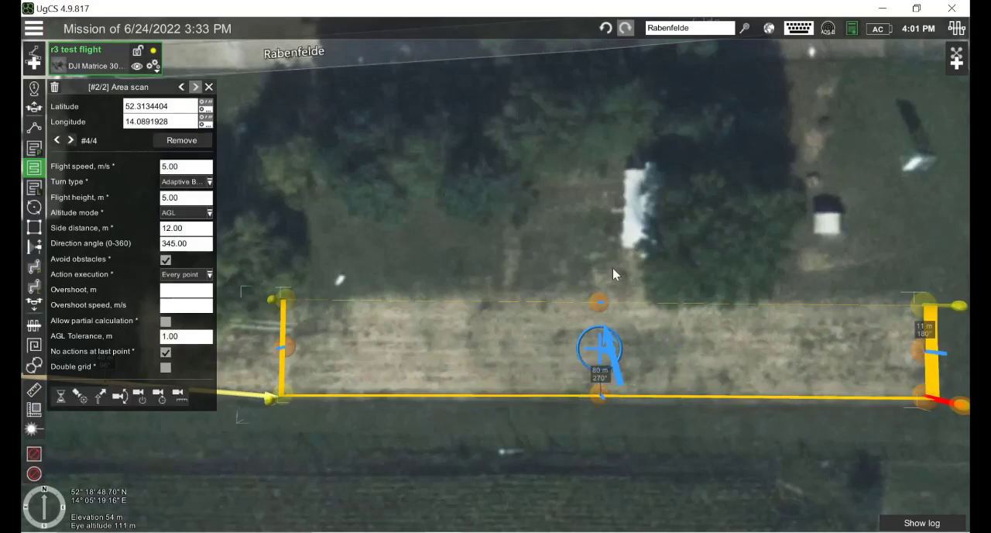
Step: Set the area scan's side distance to 2.5 m and direction angle to 270, recalculate the route, and dismiss the route log
drag(451, 193, 514, 195)
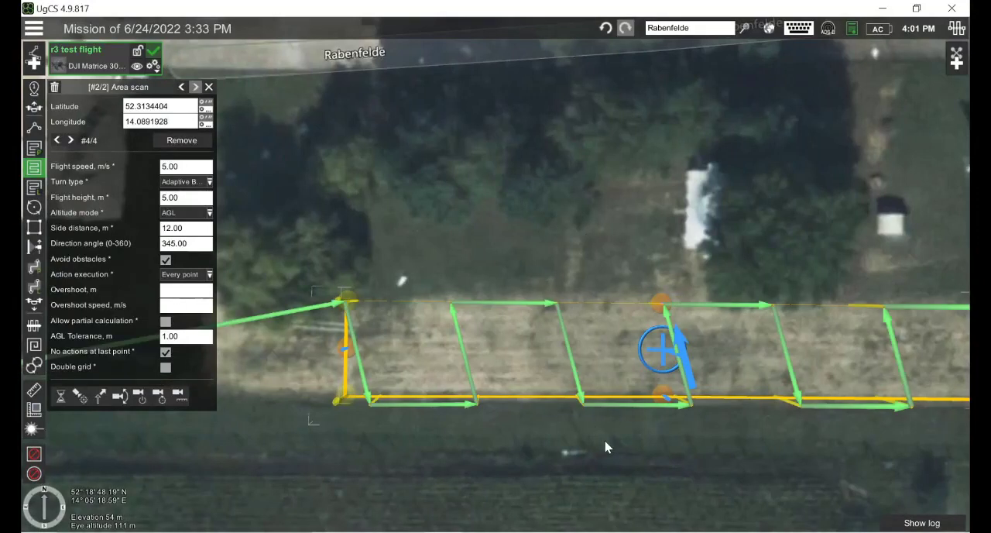
drag(604, 459, 517, 445)
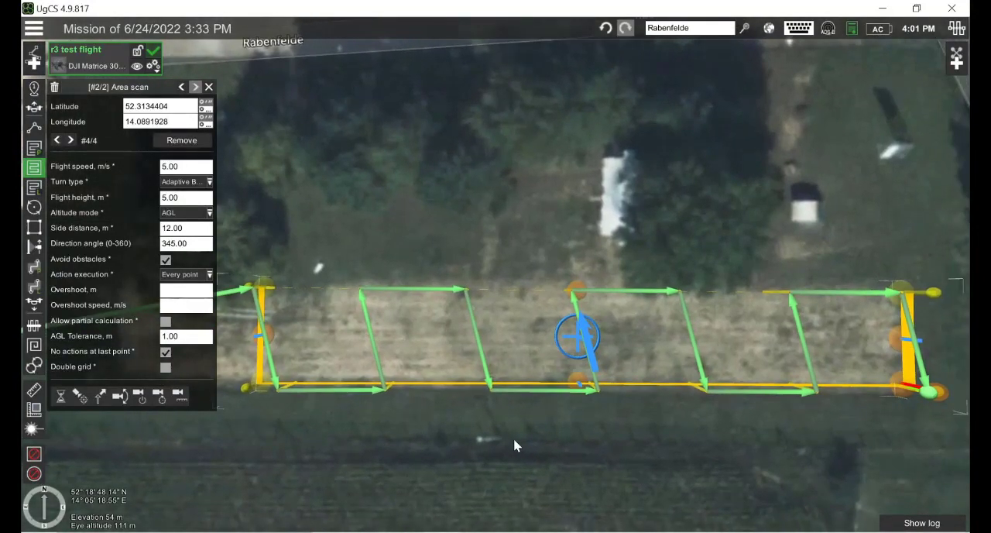
click(193, 232)
text(2.5)
key(Tab)
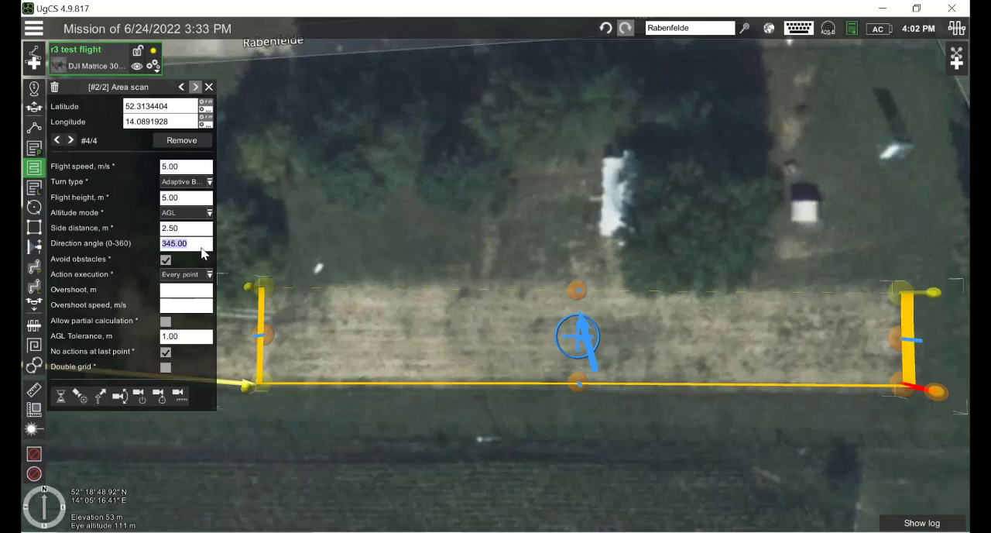
mouse_move(257, 387)
text(270)
click(198, 290)
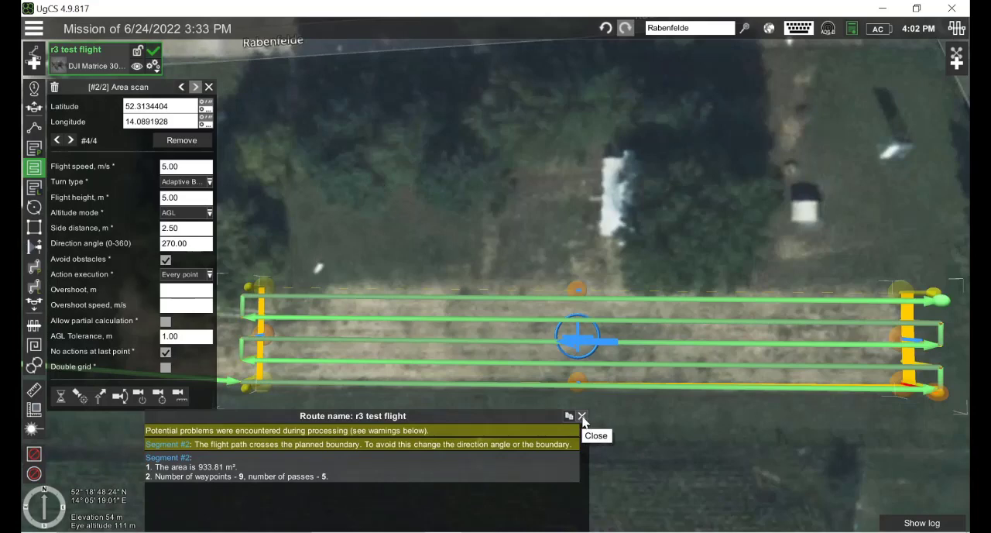
click(582, 418)
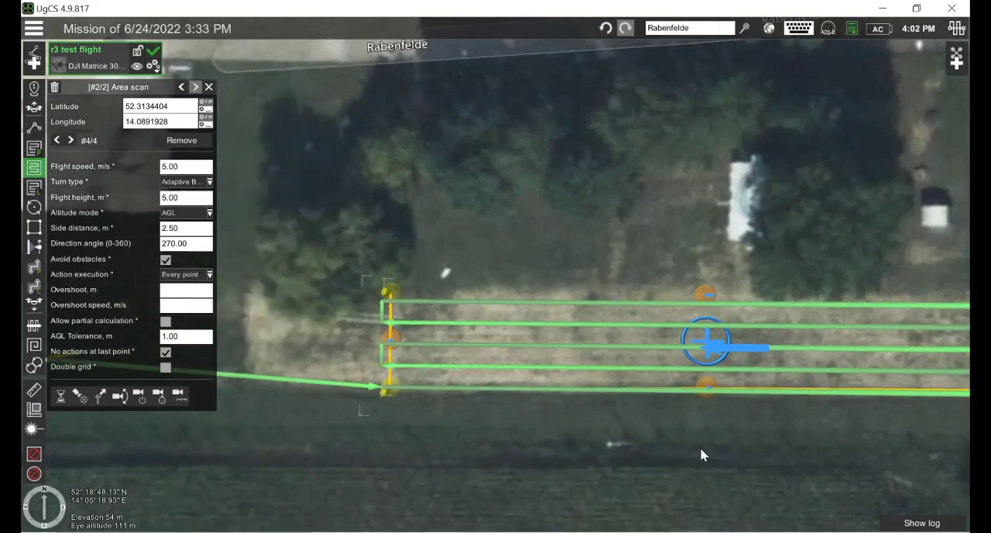
drag(700, 455, 676, 400)
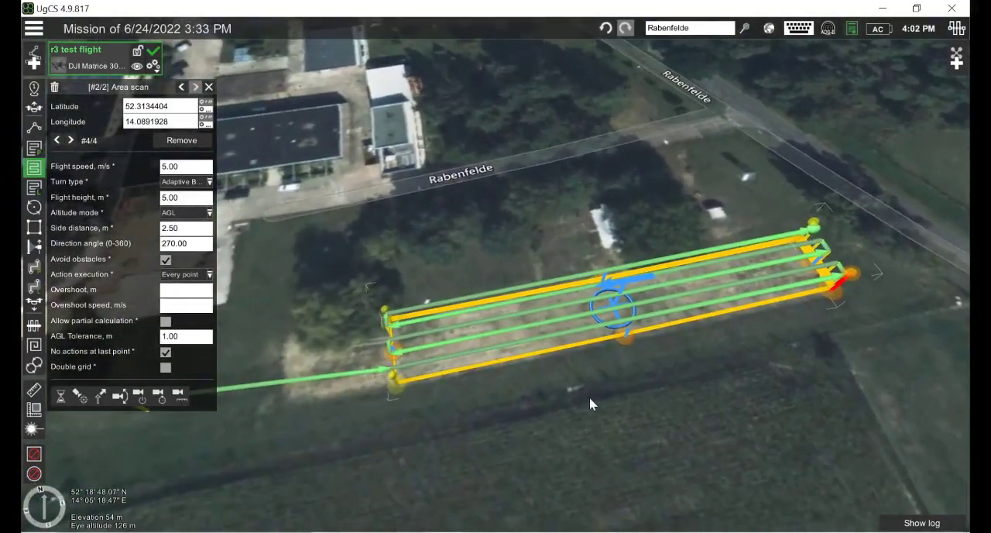
click(192, 204)
click(593, 417)
Step: Switch to the PowerPoint slide show and advance to the MagDrone R3/R4 data import slide
key(alt+Tab)
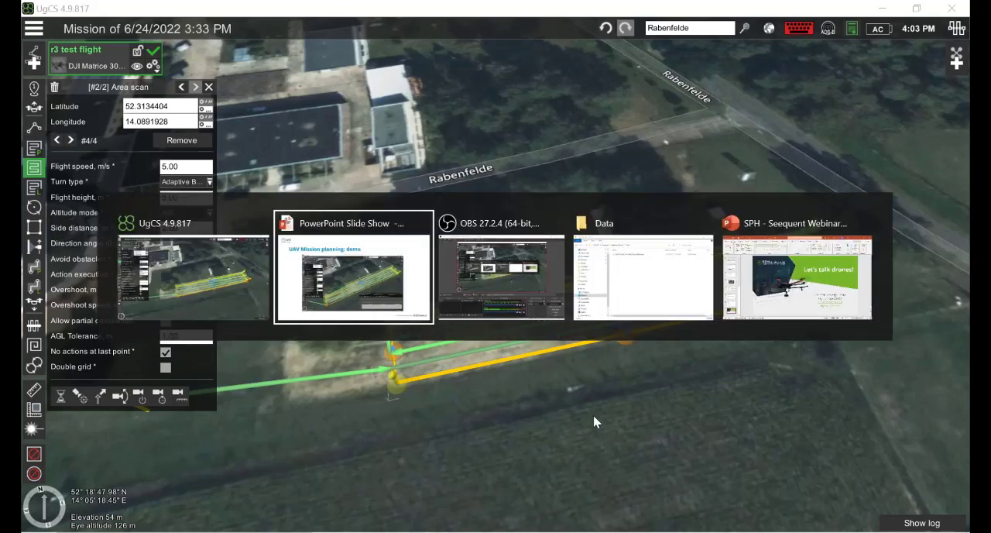
key(Right)
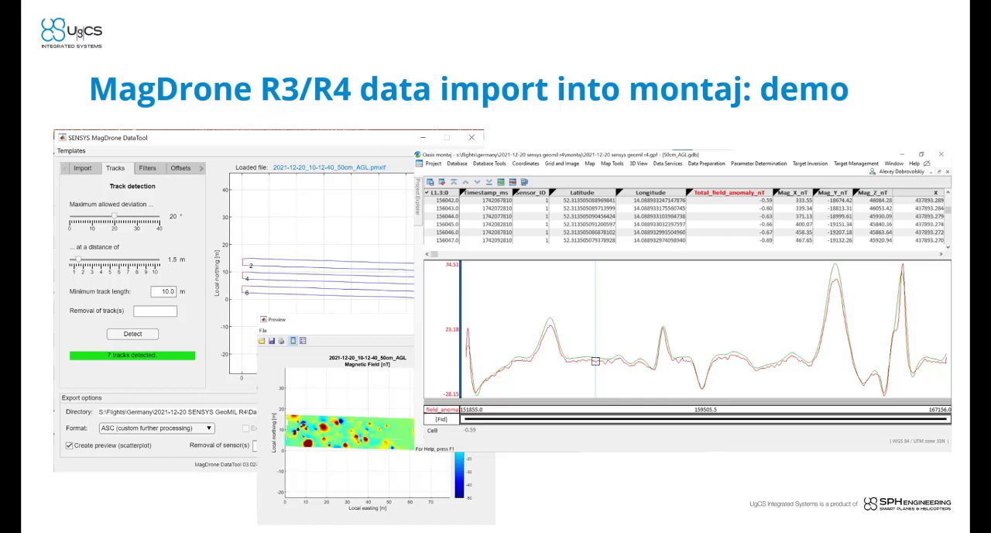
Step: Switch to the Data folder in File Explorer and select the file 2021-12-20_10-12-40_50cm_AGL.pmxlf
key(alt+Tab)
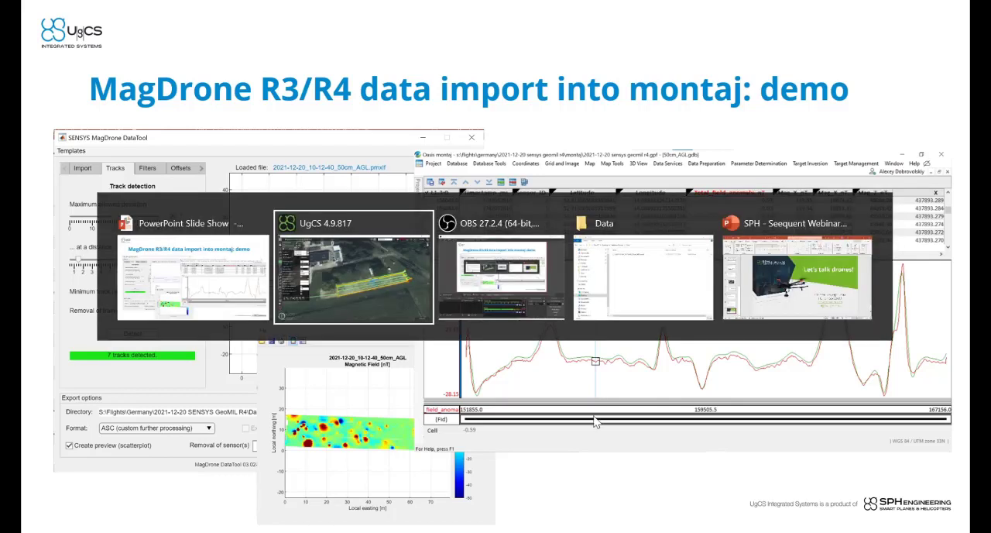
key(alt+Tab)
key(alt+Tab)
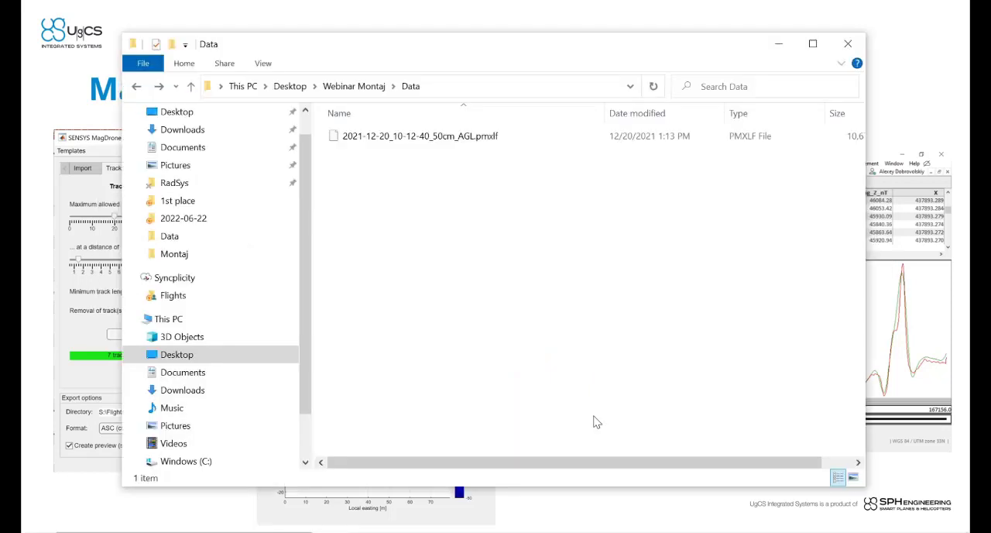
drag(418, 53, 382, 49)
click(436, 135)
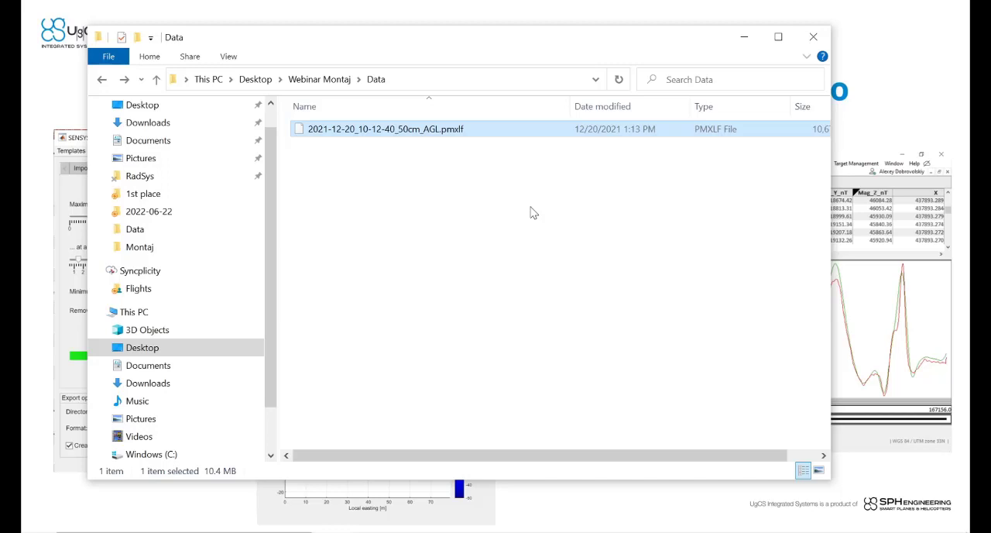
Step: Launch MagDrone_DataTool and move its window down so that it is fully on screen
mouse_move(274, 530)
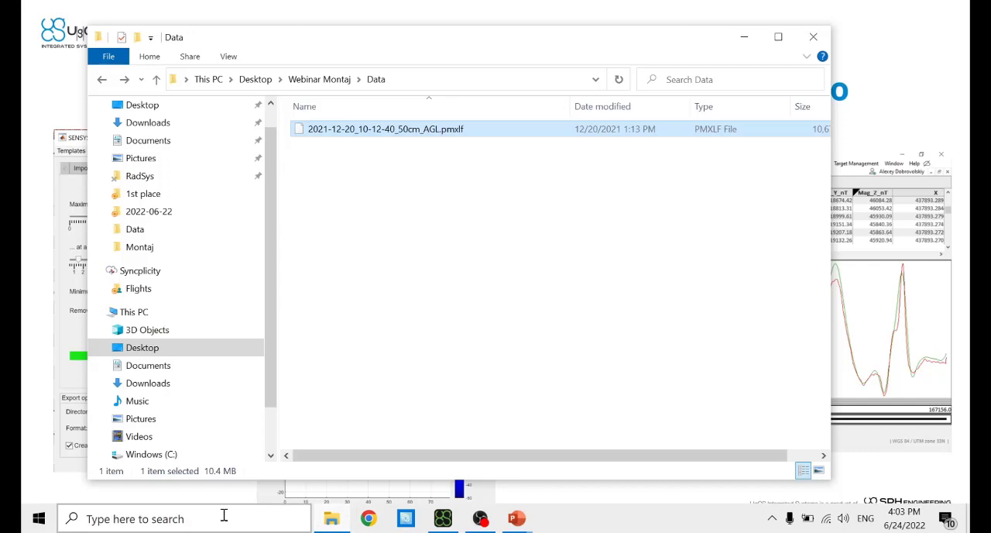
click(224, 517)
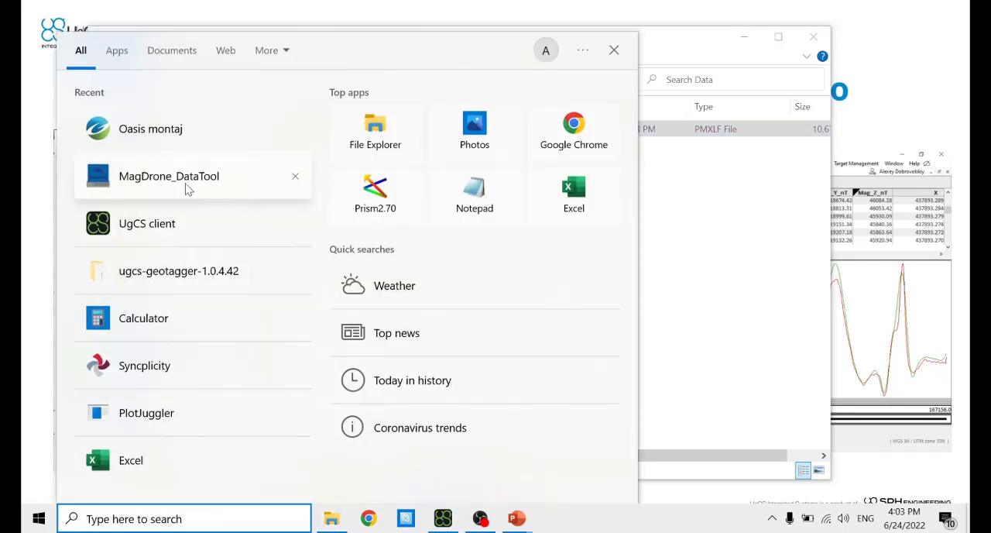
click(186, 185)
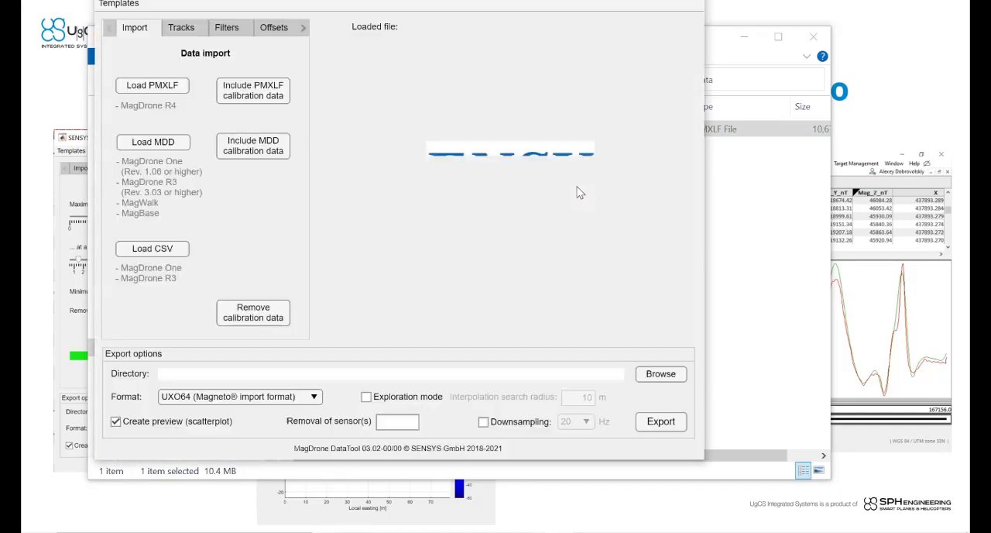
key(alt+space)
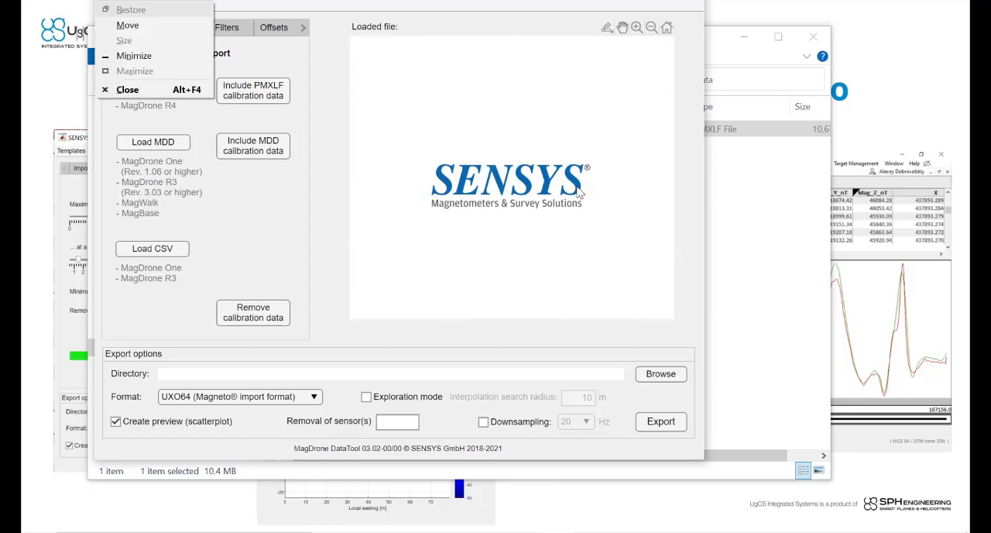
key(Down)
drag(399, 4, 402, 28)
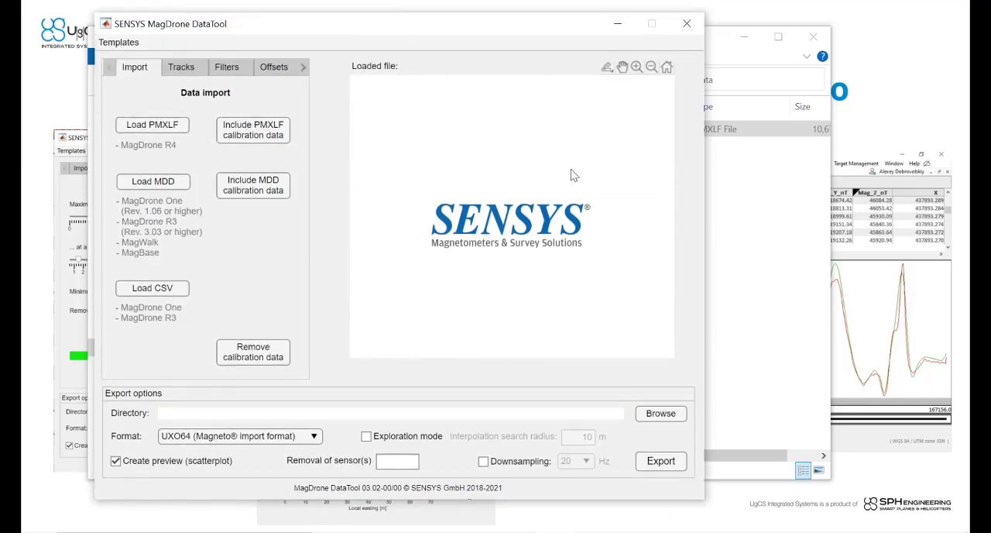
Step: Load the MagDrone R4 raw file 2021-12-20_10-12-40_50cm_AGL.pmxlf from the Data folder
click(156, 128)
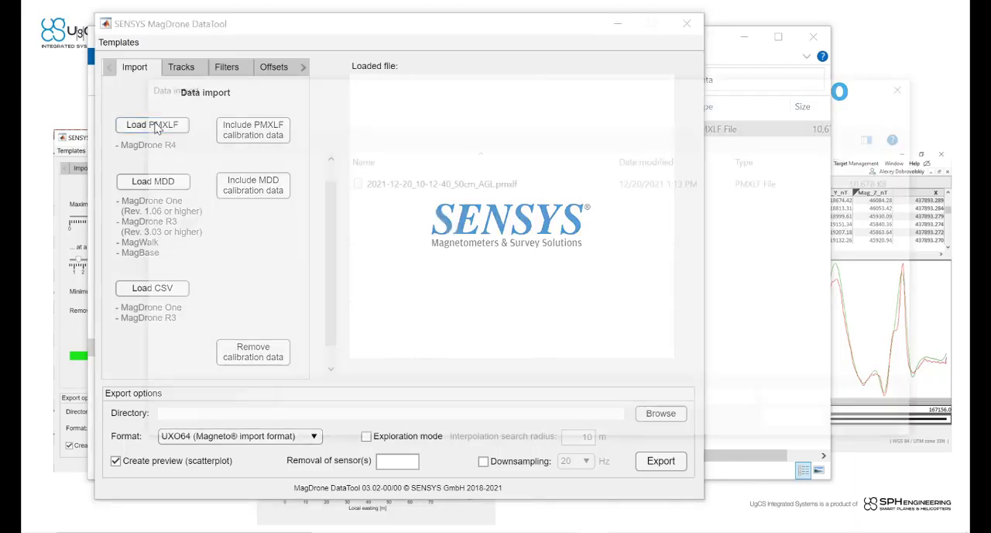
click(487, 183)
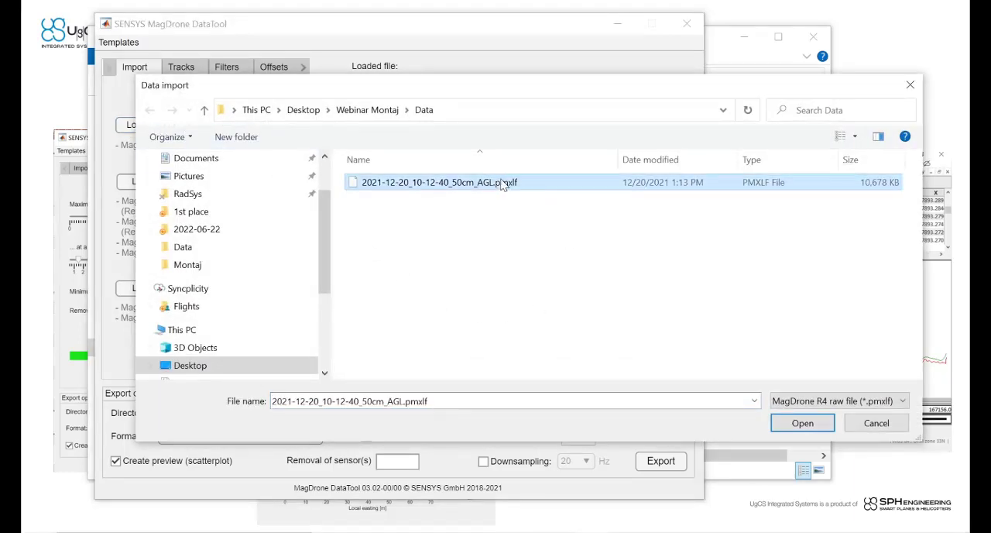
click(800, 423)
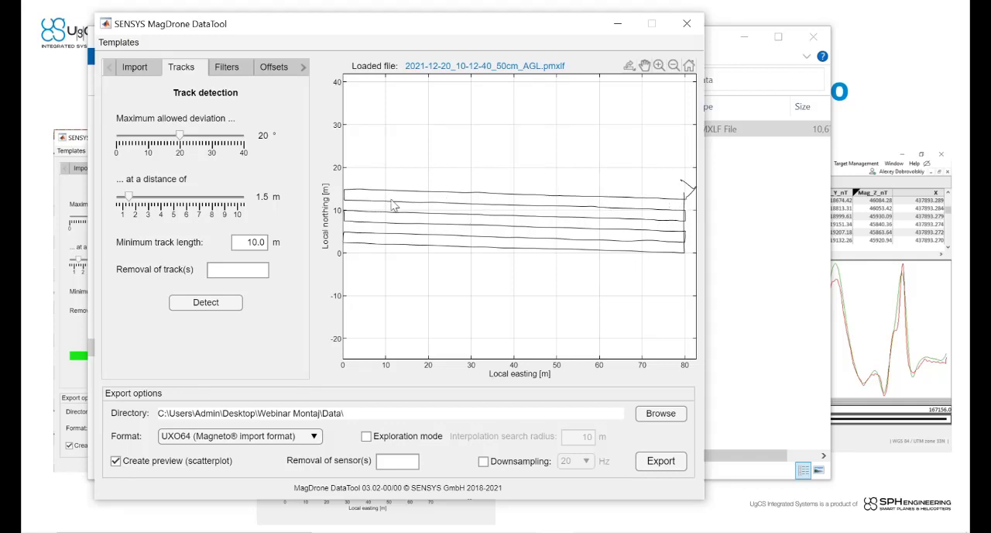
Step: Detect the survey tracks with the preset parameters and set the export format to ASC (custom further processing)
click(210, 307)
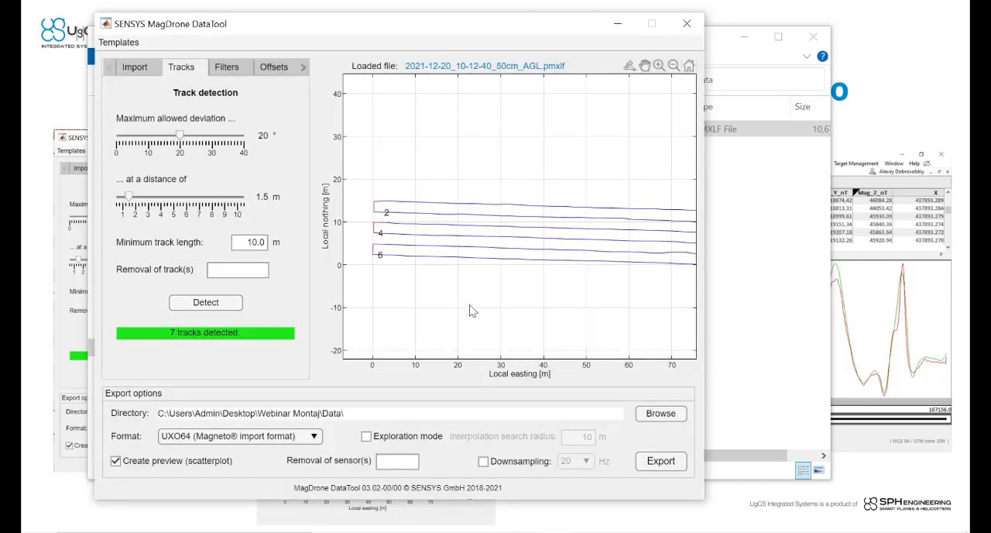
drag(472, 311, 442, 299)
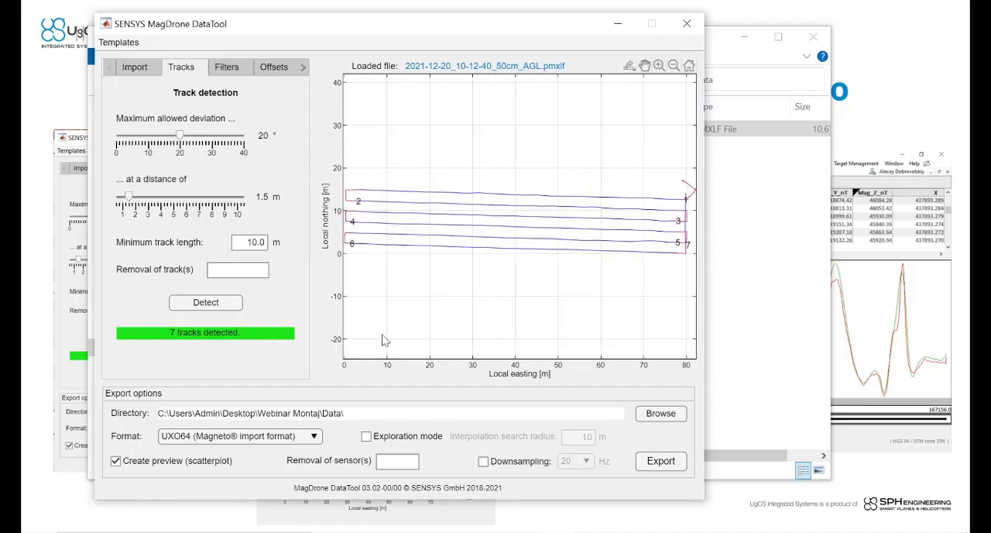
click(314, 437)
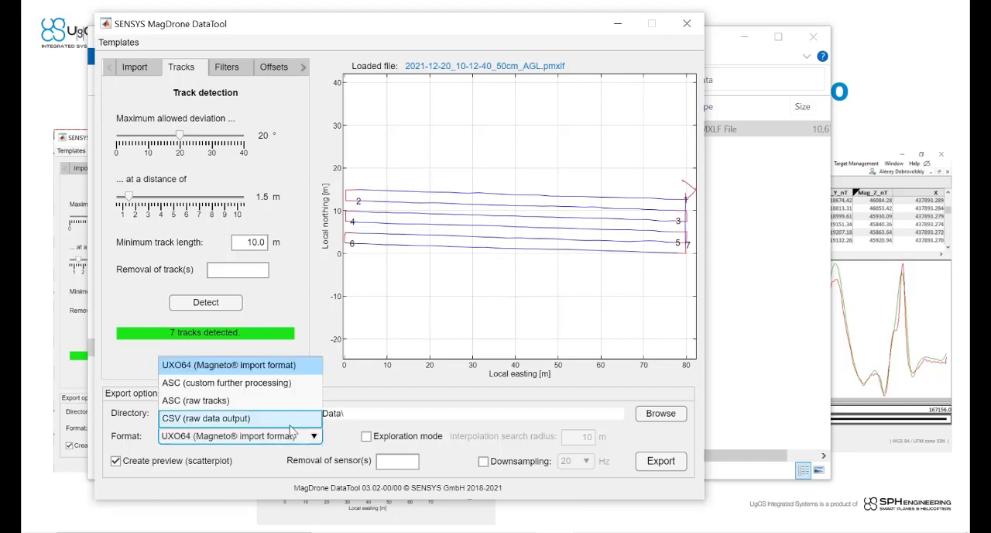
click(195, 391)
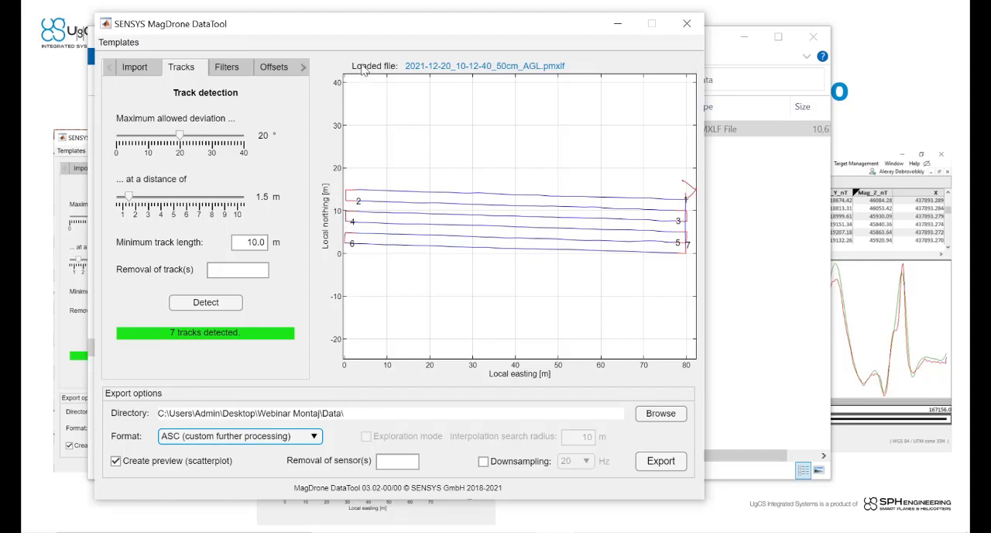
Step: Review the filter settings in MagDrone DataTool and shift the window slightly
drag(360, 31, 385, 35)
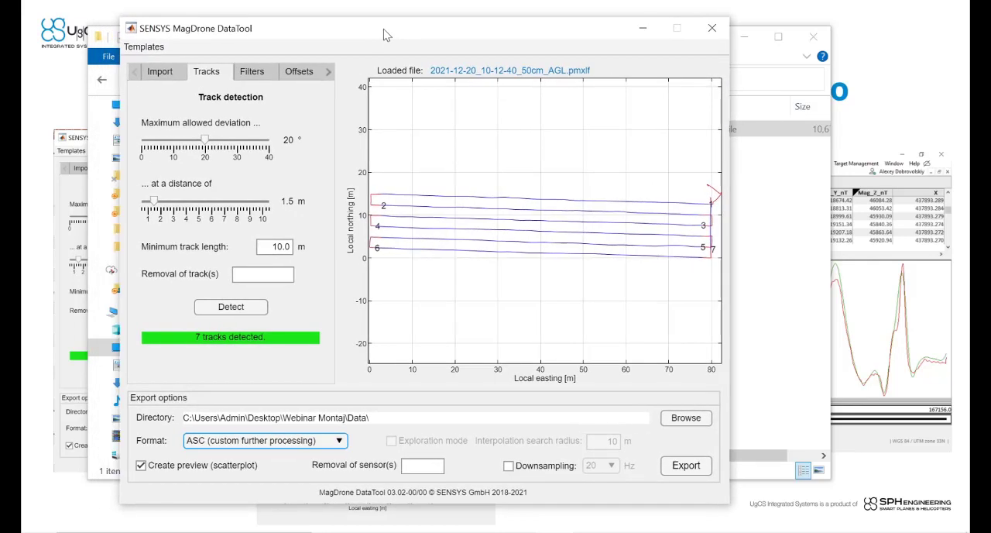
click(253, 72)
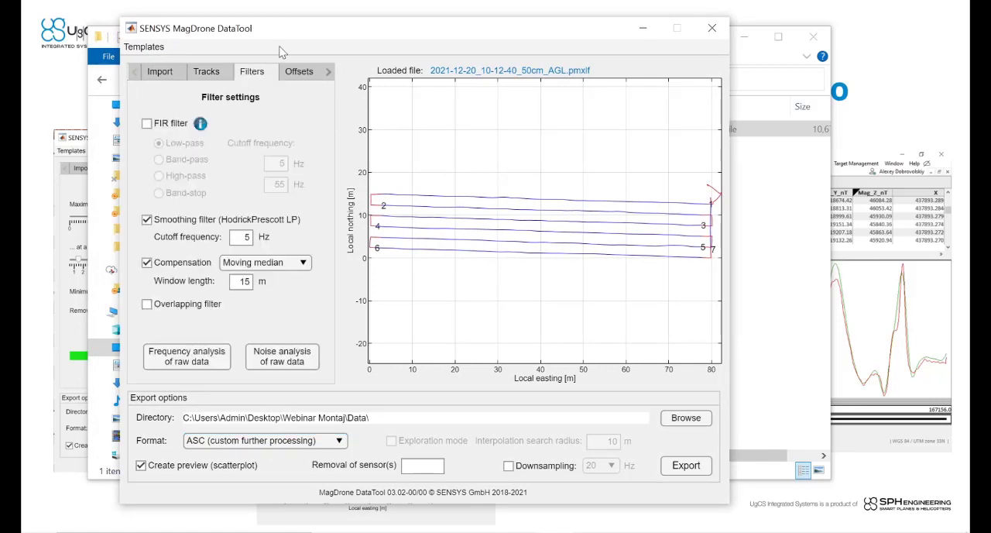
drag(292, 34, 301, 34)
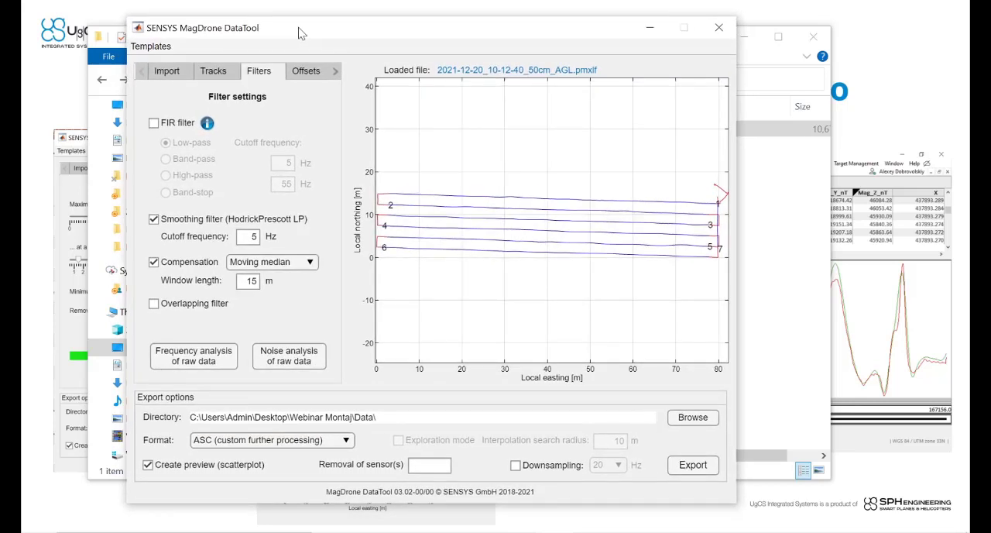
drag(300, 34, 301, 31)
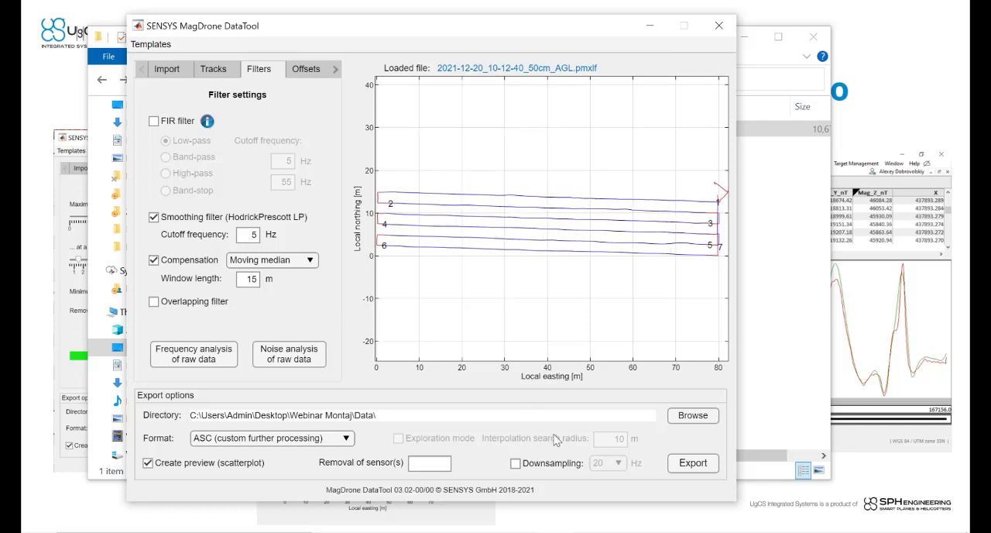
Step: Enable downsampling at 10 Hz and export the processed data with a scatterplot preview
click(514, 465)
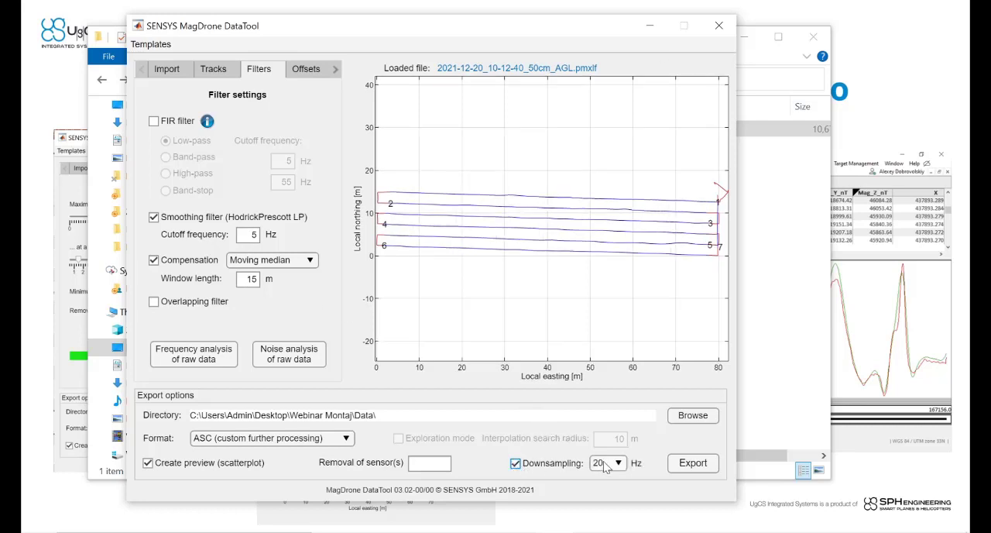
click(607, 463)
click(605, 410)
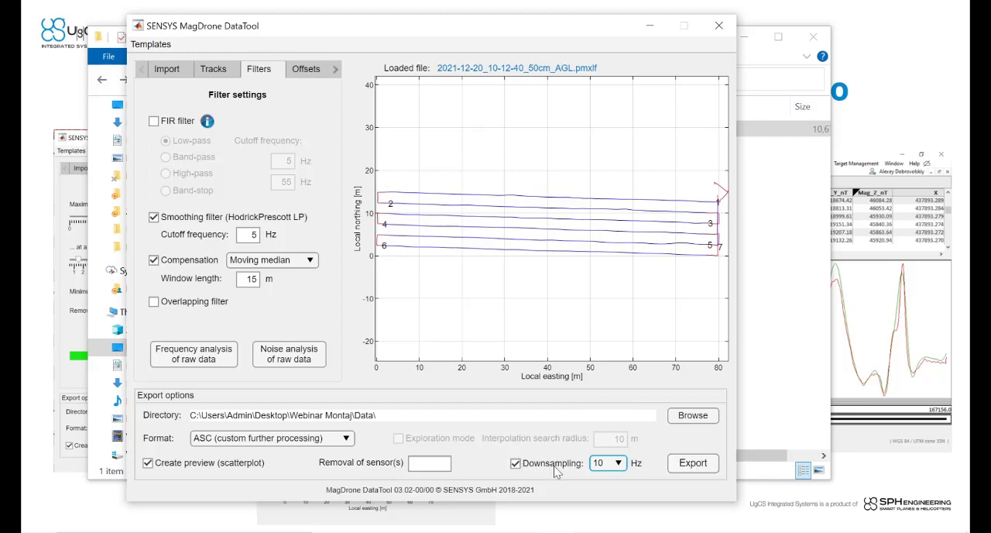
click(693, 465)
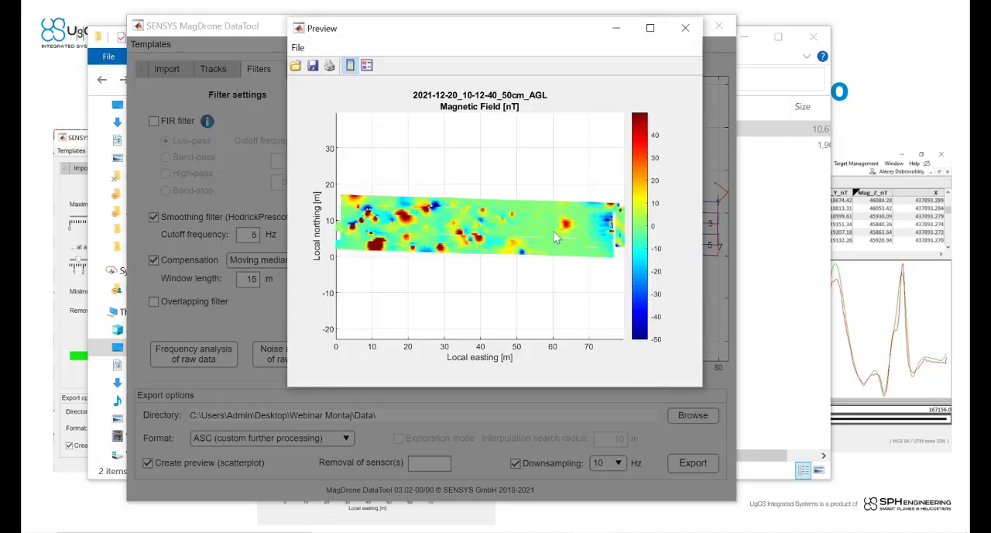
Step: Zoom the magnetic field preview in on the large anomaly near 10 m easting to inspect its sample points, and close the preview
drag(459, 34, 400, 97)
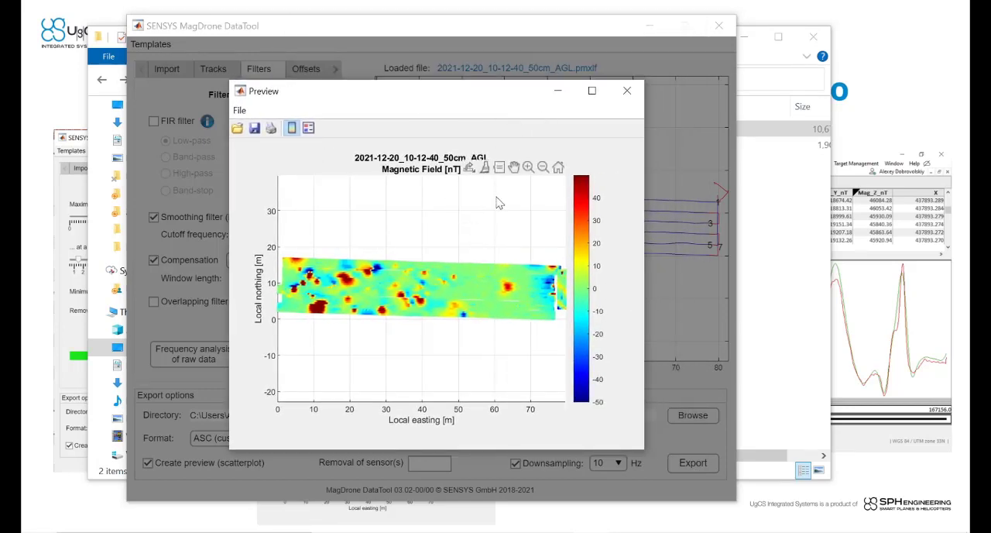
click(528, 167)
drag(283, 275, 354, 333)
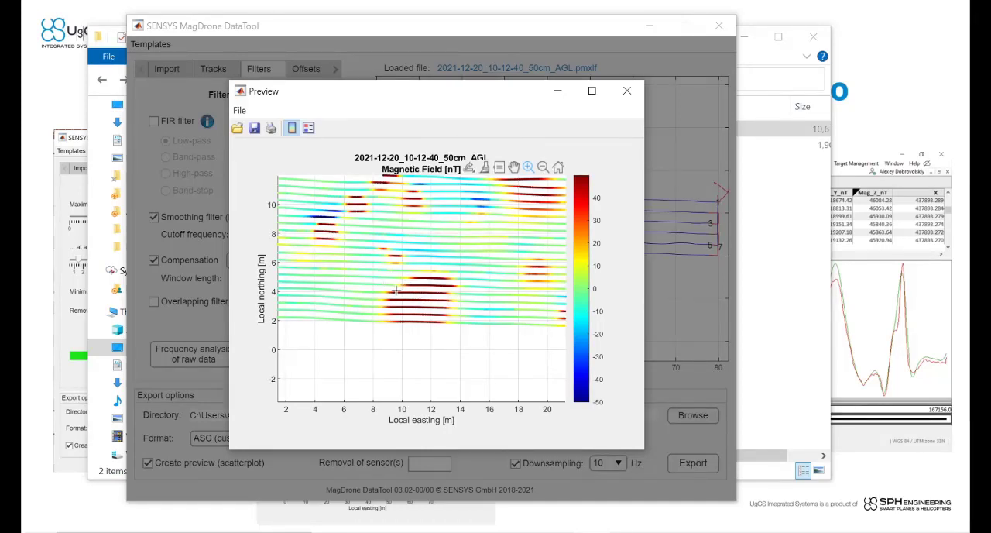
drag(369, 265, 473, 346)
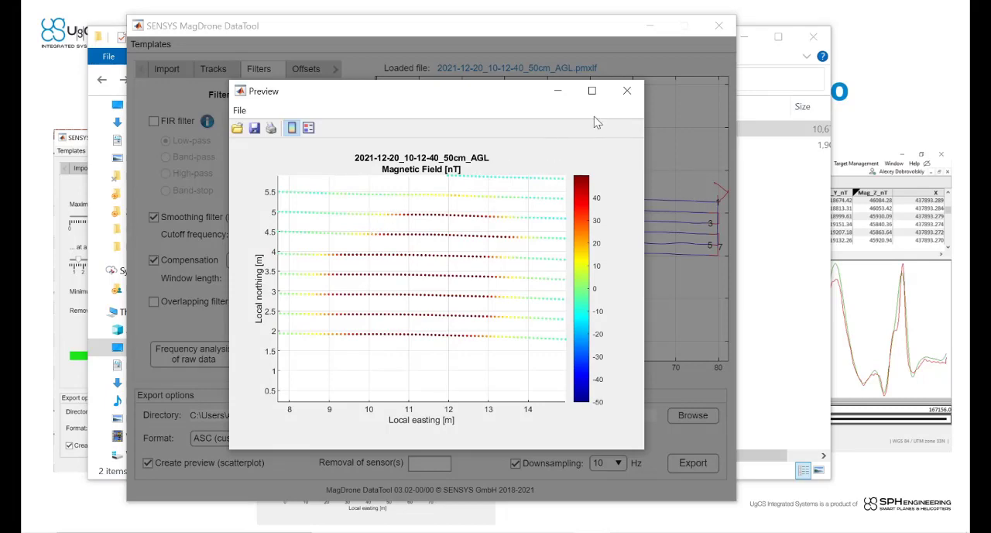
click(627, 91)
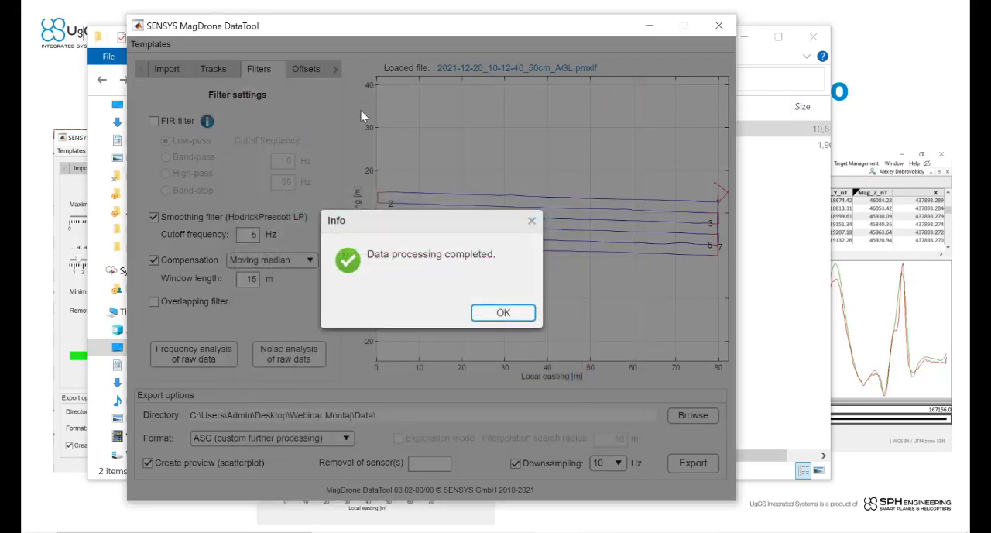
click(499, 312)
Step: Set the GNSS time offset to -400 ms in the position offsets
click(311, 69)
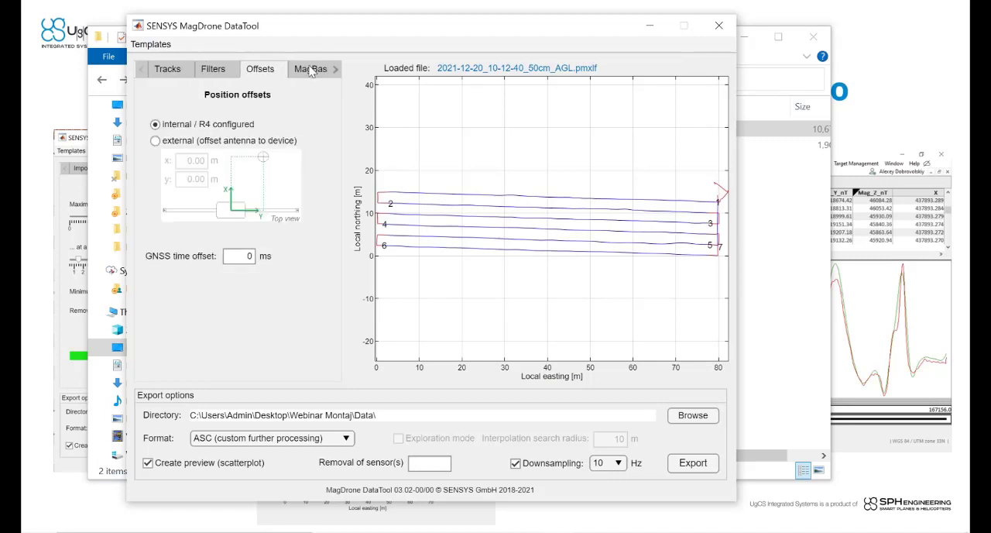
click(236, 256)
text(-400)
click(279, 286)
Step: Turn off downsampling, export the data again, and zoom the preview in on the western end of the survey
click(535, 467)
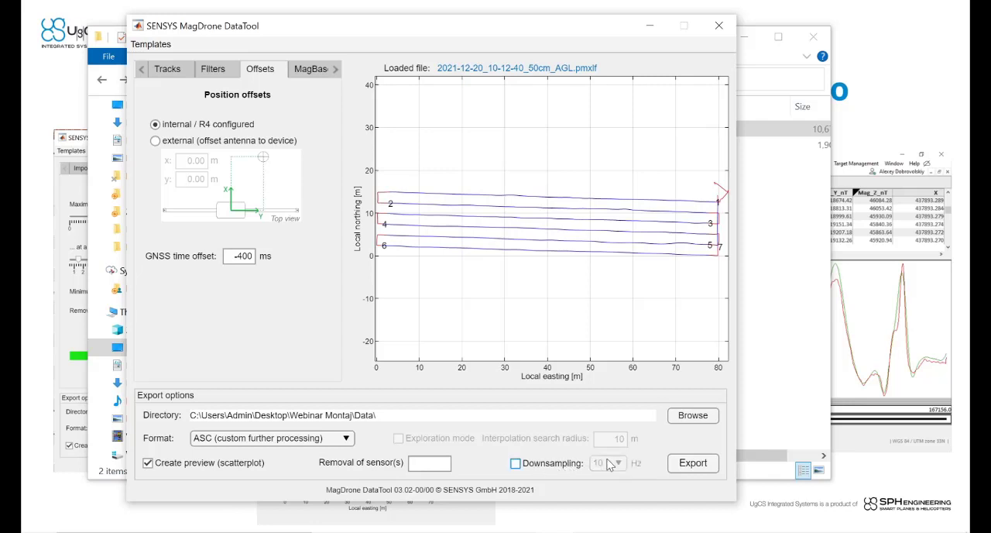
click(693, 463)
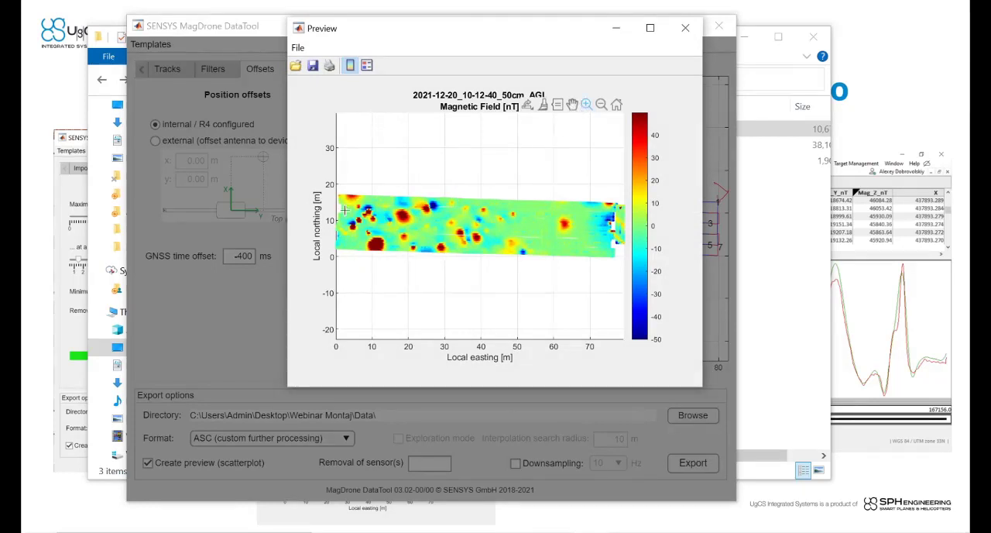
drag(339, 200, 410, 273)
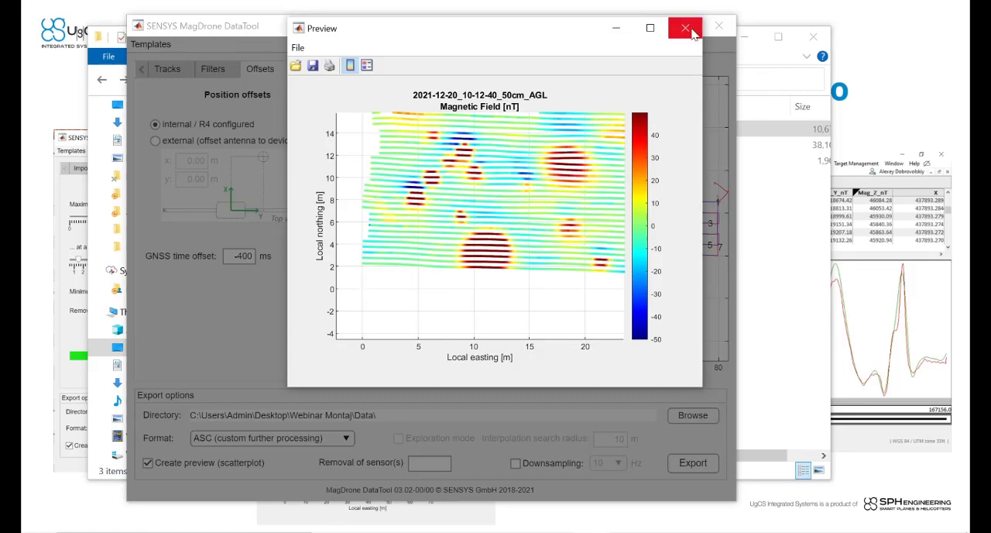
Step: Switch to the Data folder in File Explorer and open 2021-12-20_10-12-40_50cm_AGL_noff_sf5_mm15.asc in Notepad
click(778, 210)
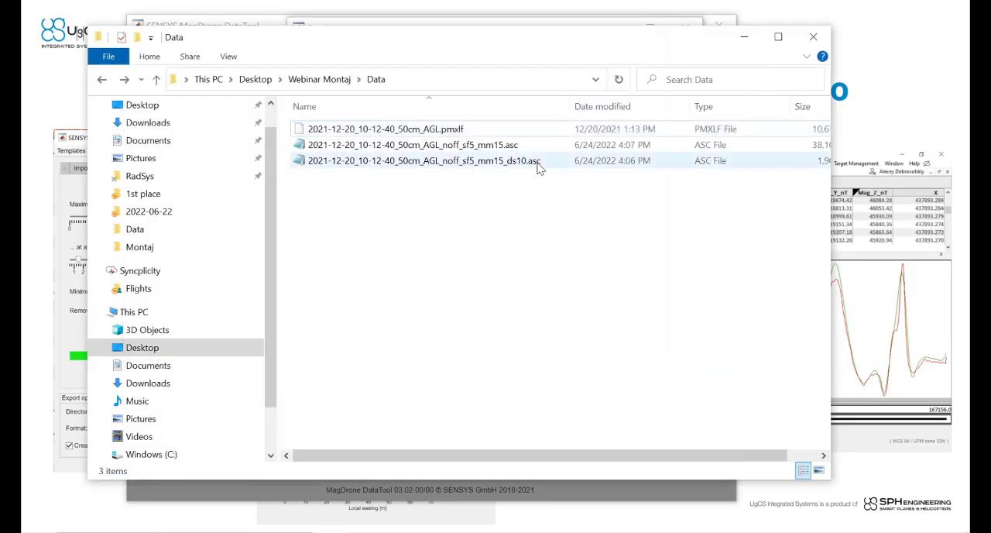
click(504, 150)
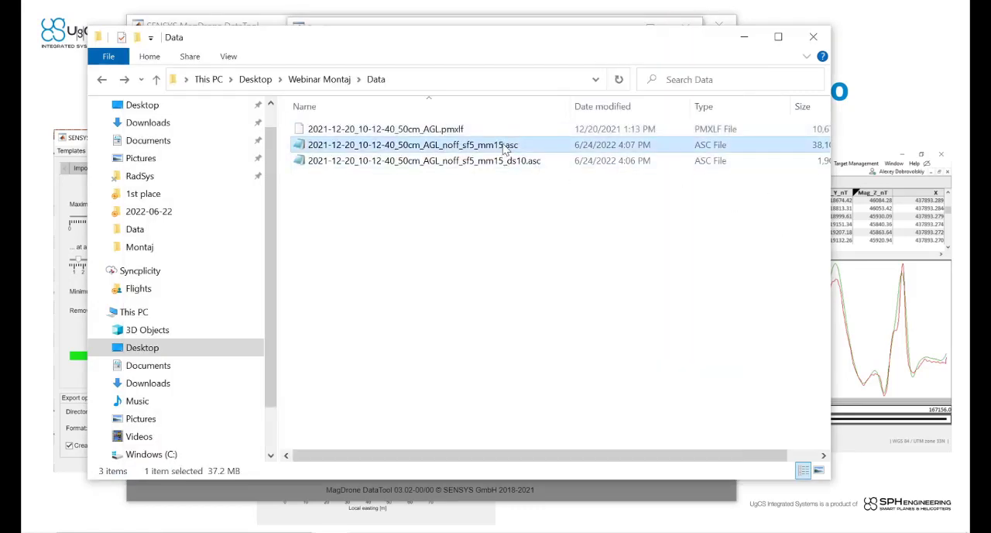
double_click(503, 145)
drag(438, 116, 469, 103)
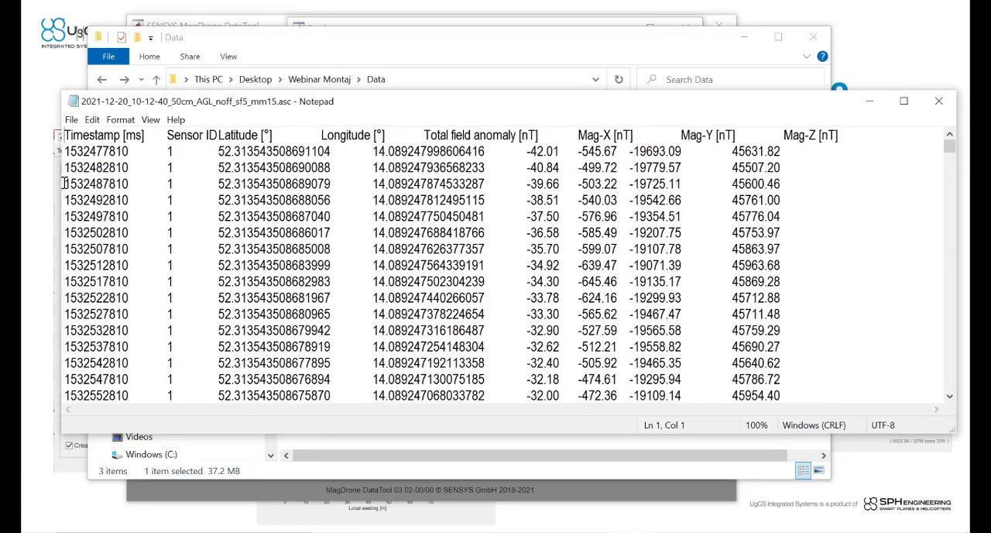
Step: Examine the timestamp, sensor ID, latitude and longitude columns of the exported file
drag(142, 151, 63, 153)
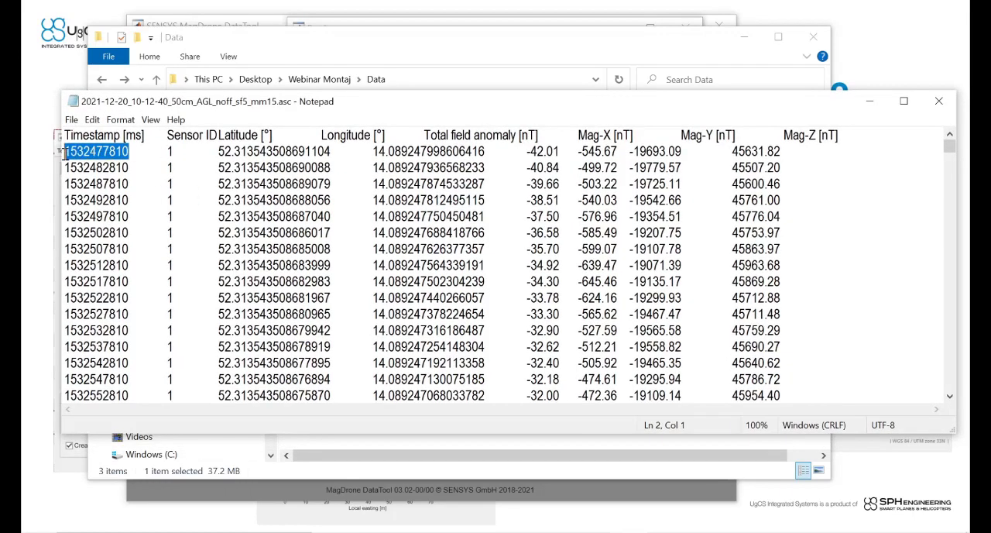
click(170, 153)
drag(166, 153, 170, 217)
mouse_move(946, 155)
mouse_down()
mouse_move(952, 213)
mouse_move(953, 147)
mouse_up()
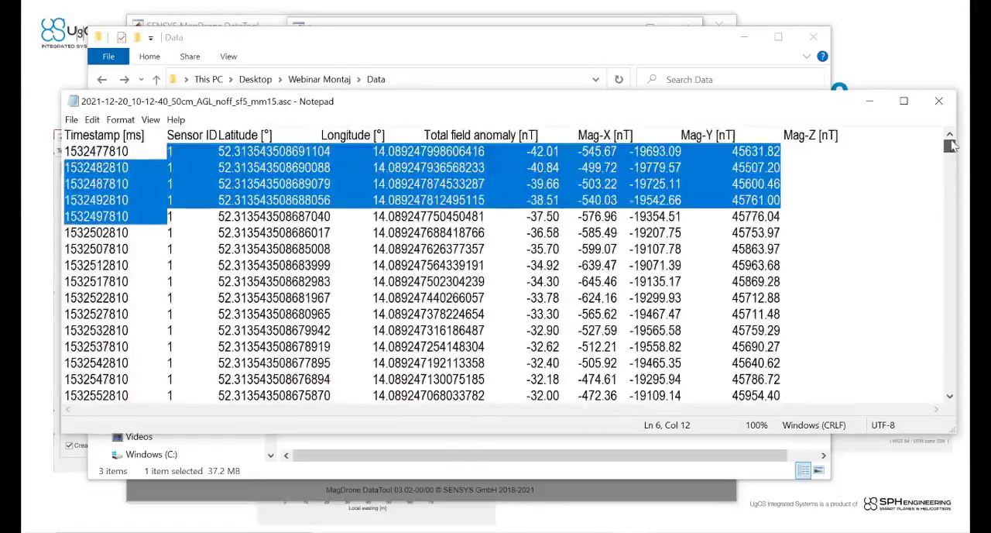
click(401, 216)
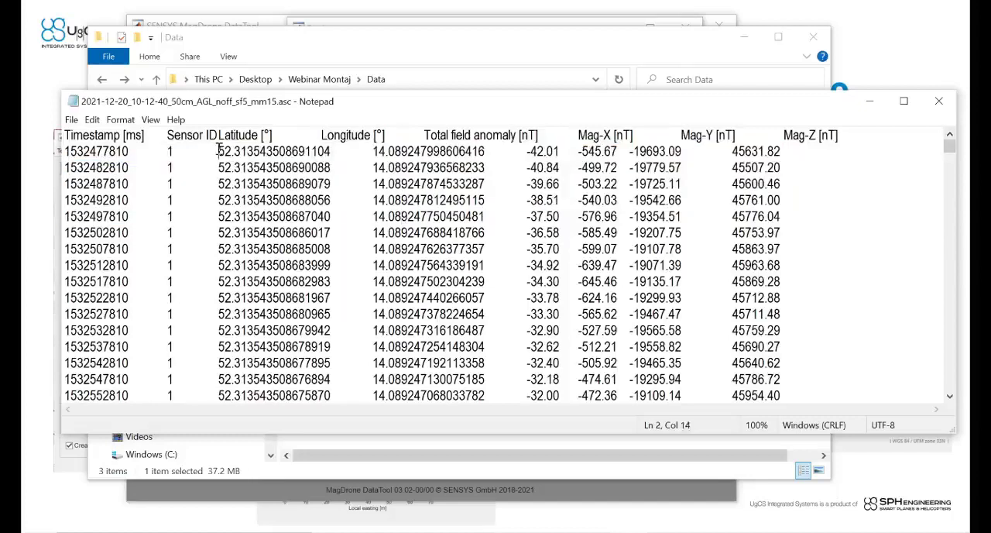
drag(219, 150, 564, 151)
Step: Examine the total field anomaly value in the first data row
click(532, 152)
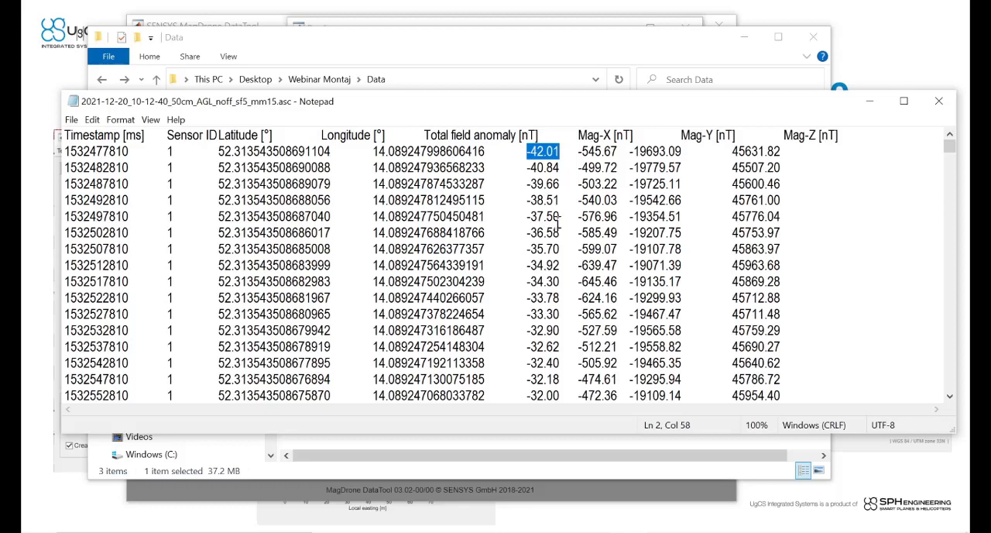
drag(538, 105, 522, 115)
click(536, 164)
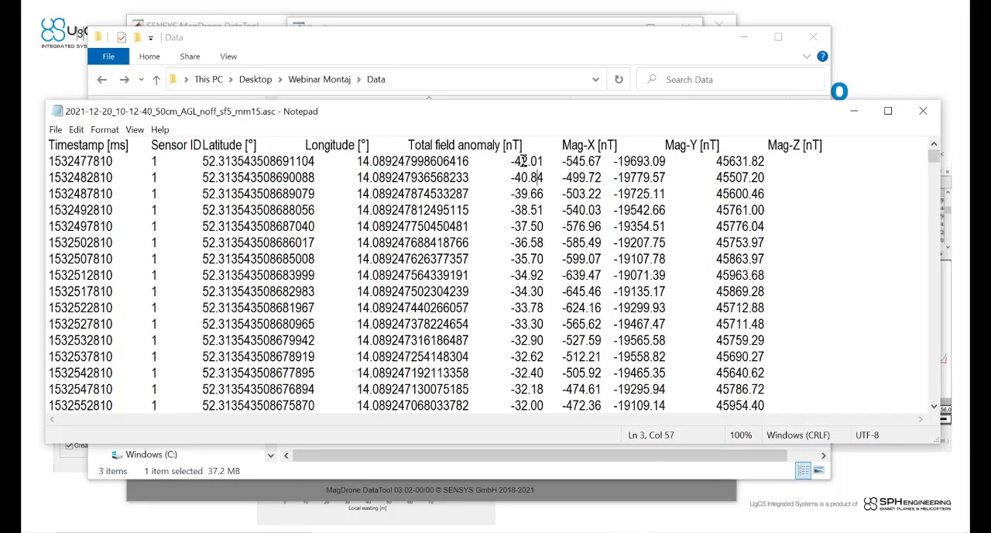
drag(511, 162, 544, 164)
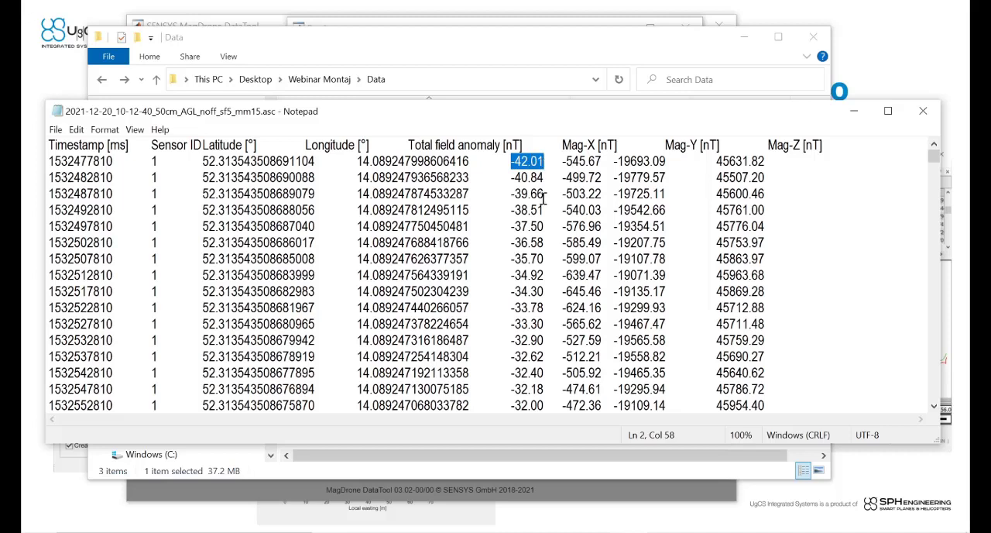
click(513, 166)
Step: Examine the Mag-X, Mag-Y and Mag-Z component values in the first data row
drag(512, 164, 767, 161)
click(560, 168)
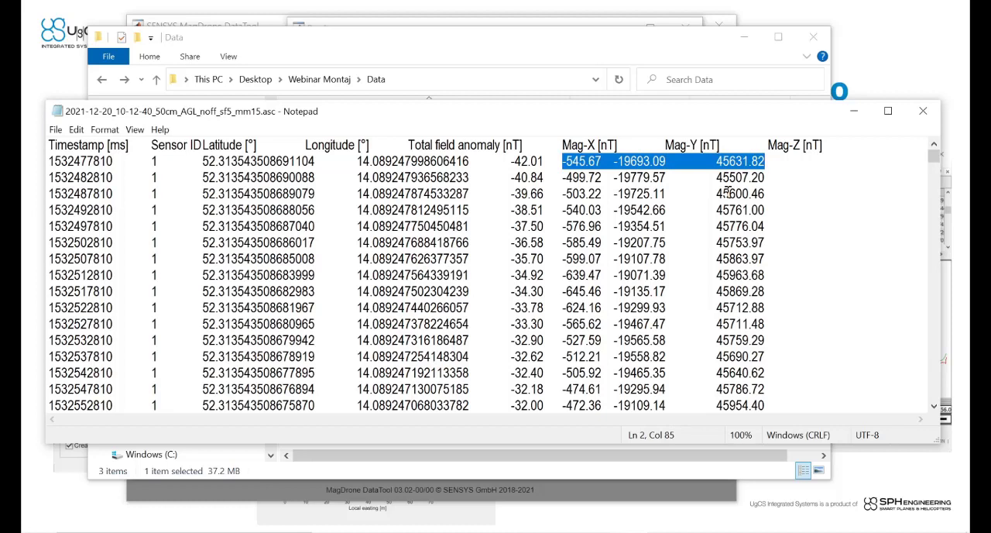
click(622, 165)
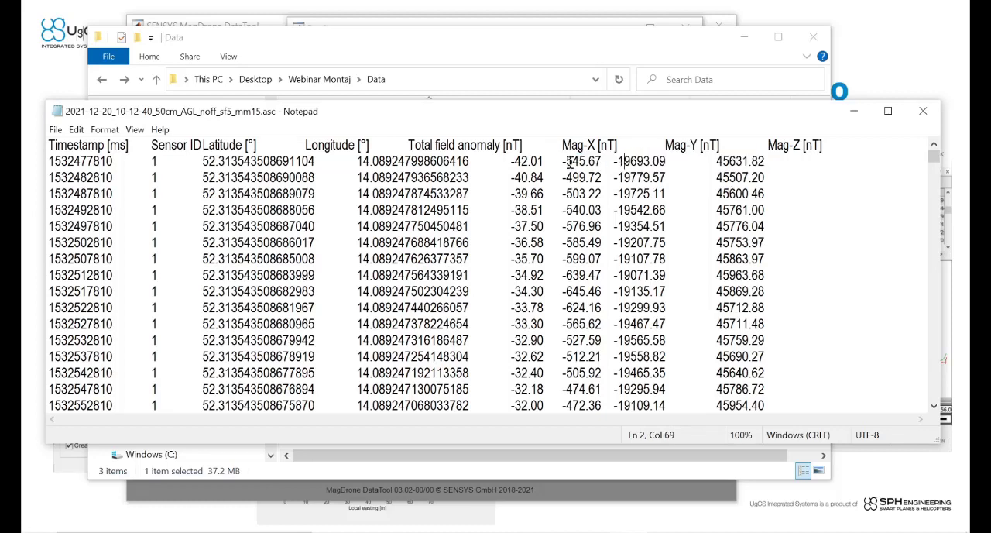
drag(562, 161, 765, 160)
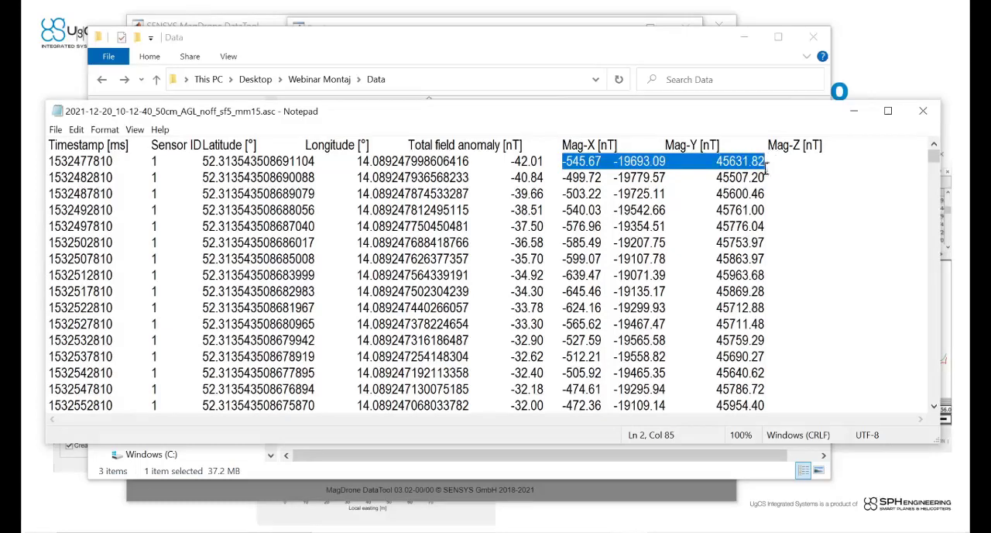
click(770, 161)
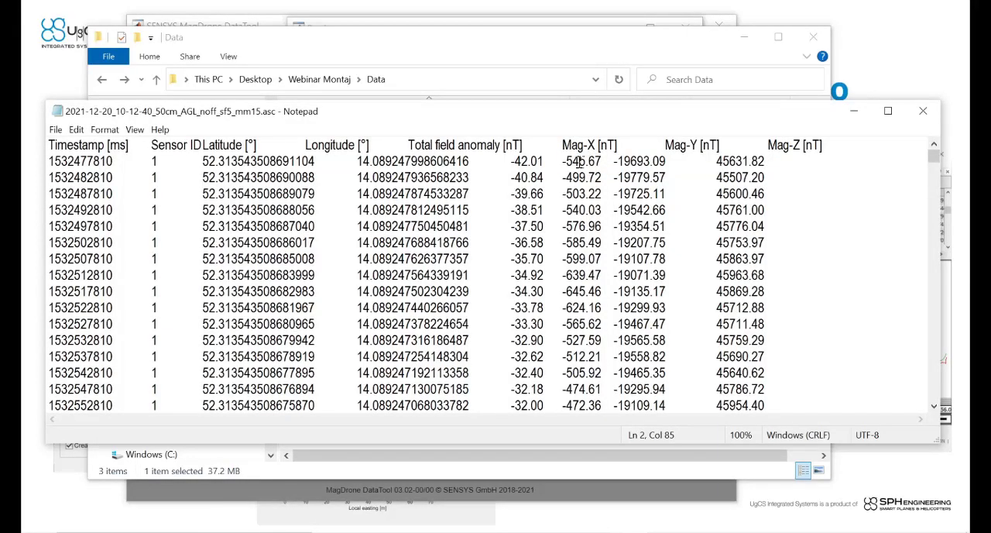
drag(563, 161, 762, 161)
click(778, 158)
Step: Find Oasis montaj with the Windows search and launch it
mouse_move(267, 530)
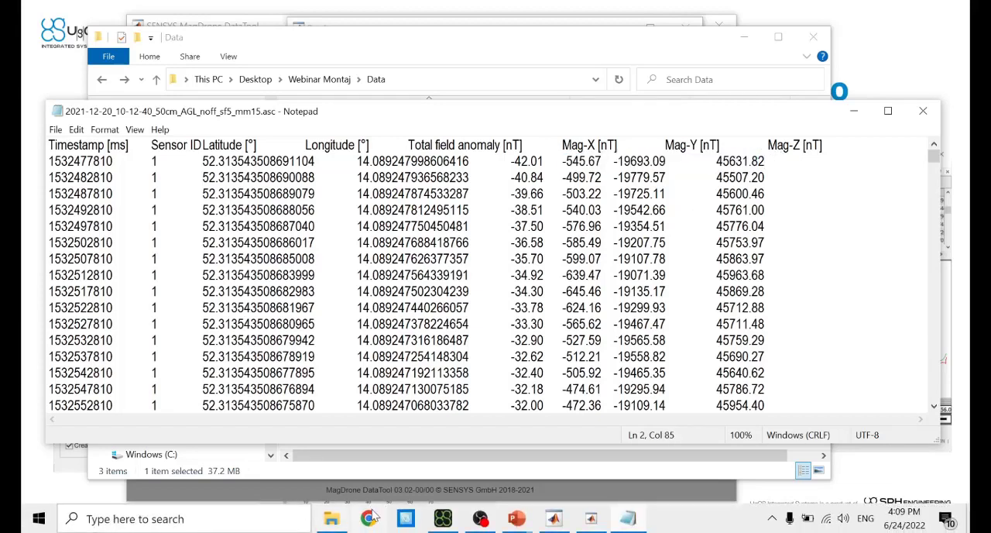
click(246, 518)
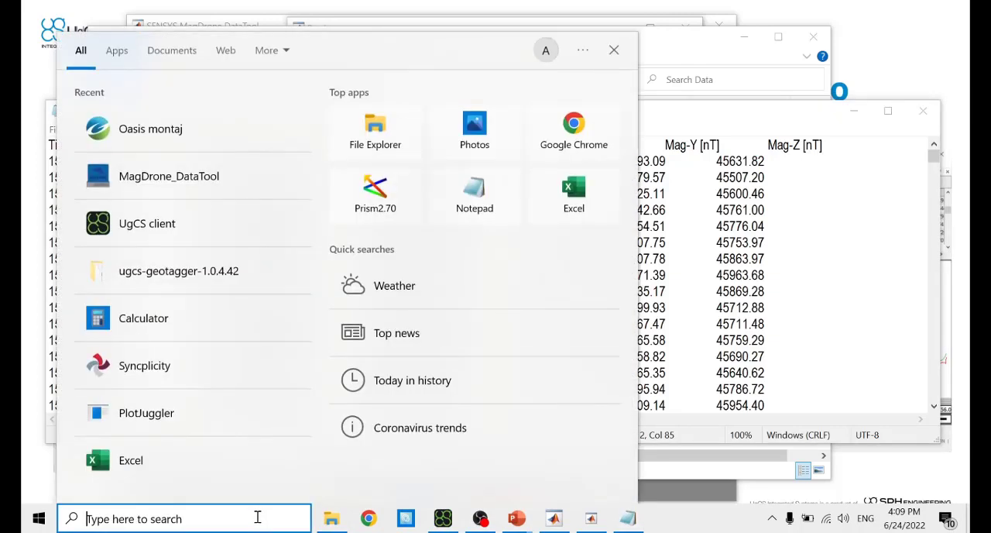
text(mont)
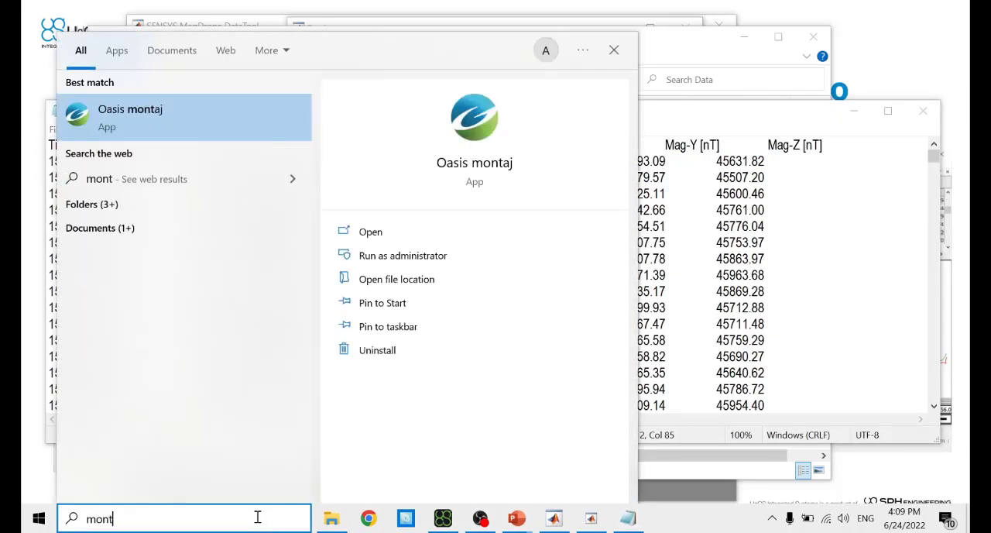
key(Return)
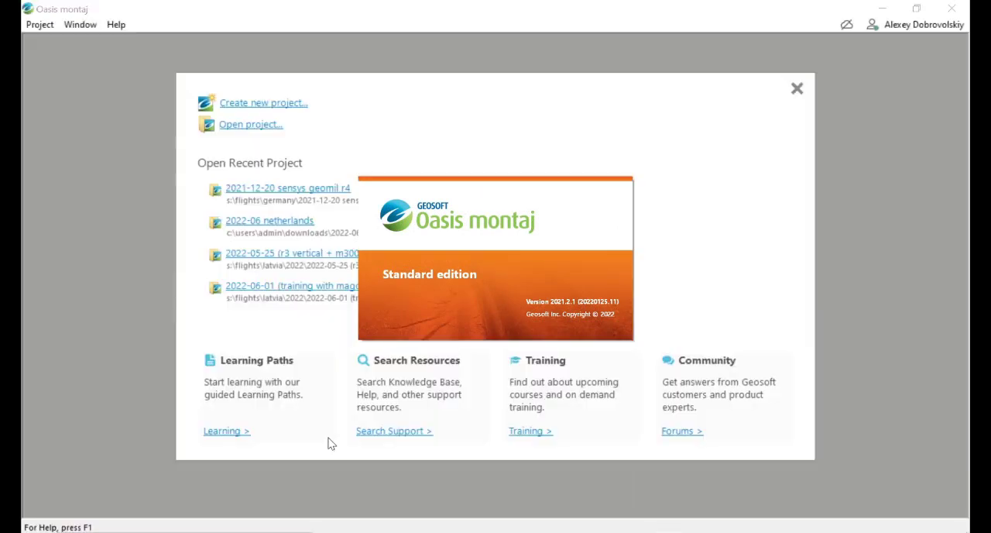
Step: Create a new project named webinar demo in the Montaj folder under Webinar Montaj
click(271, 103)
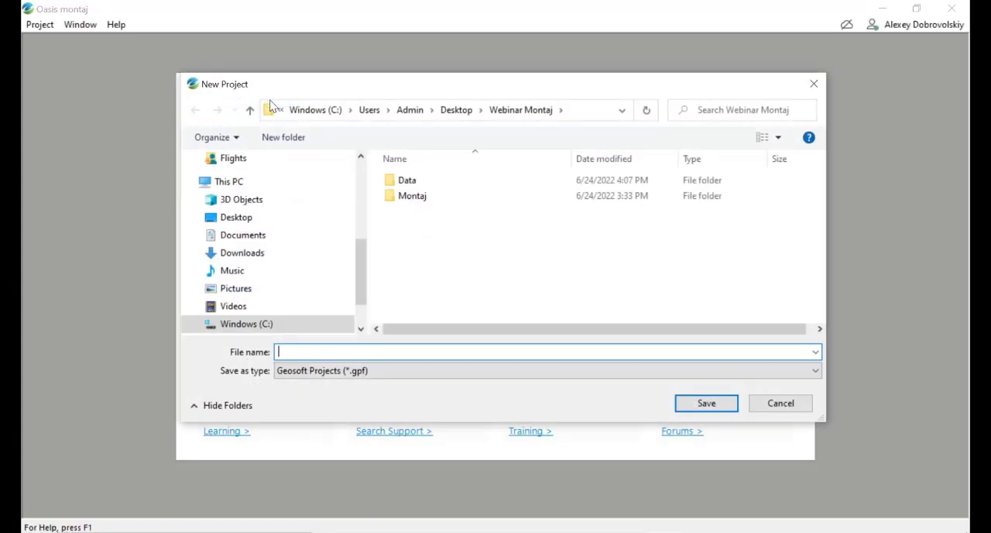
double_click(431, 200)
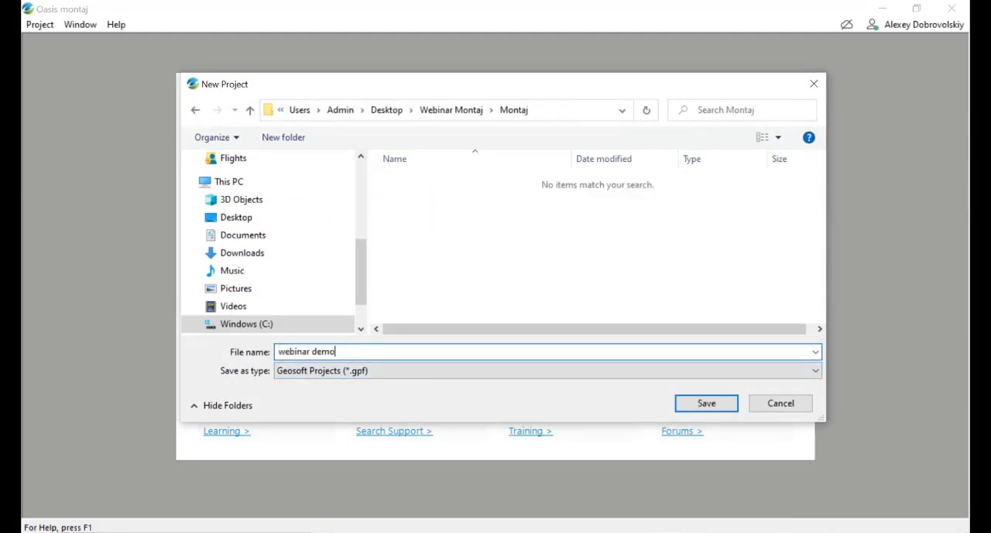
key(Return)
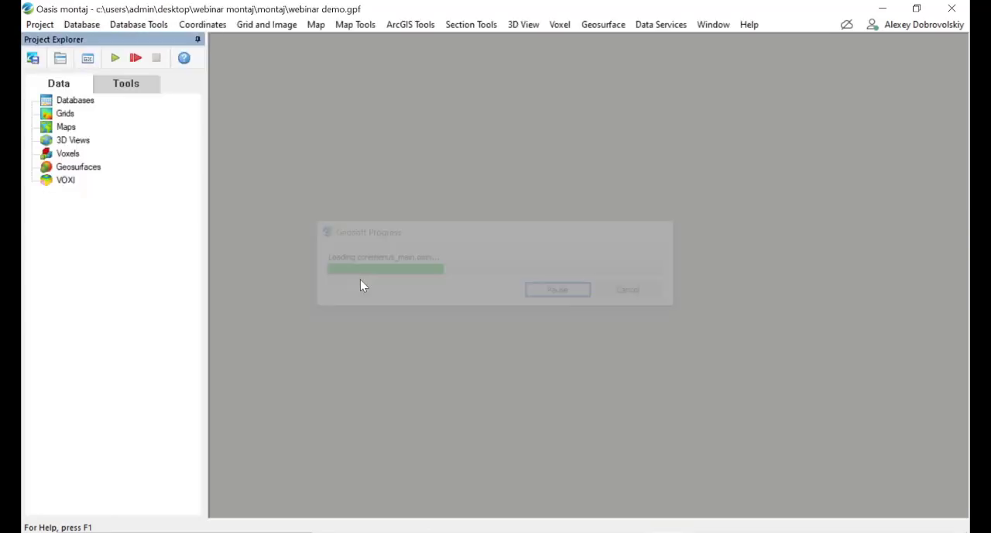
Step: Create a new database named r4 data with 200 maximum lines, 50 maximum channels and compression for size
right_click(85, 101)
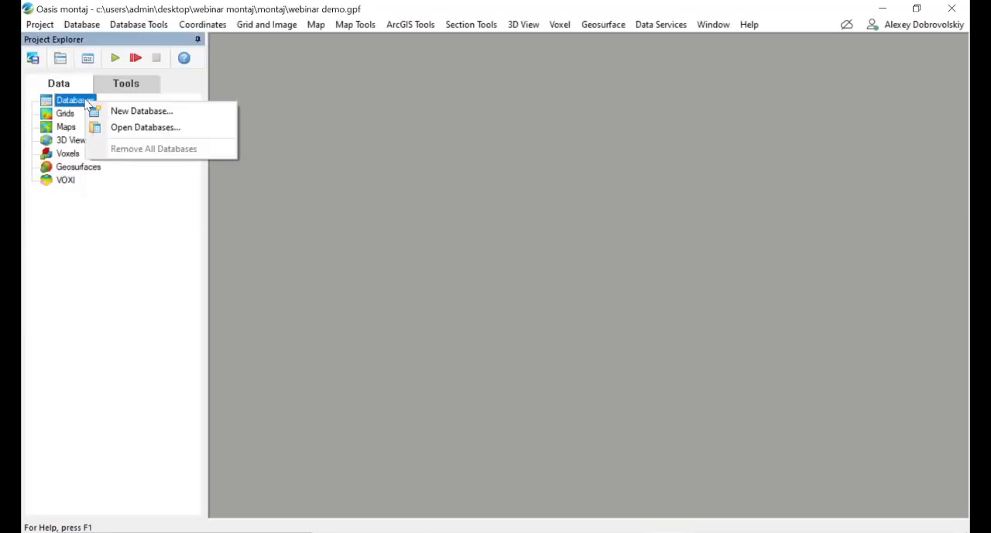
click(133, 110)
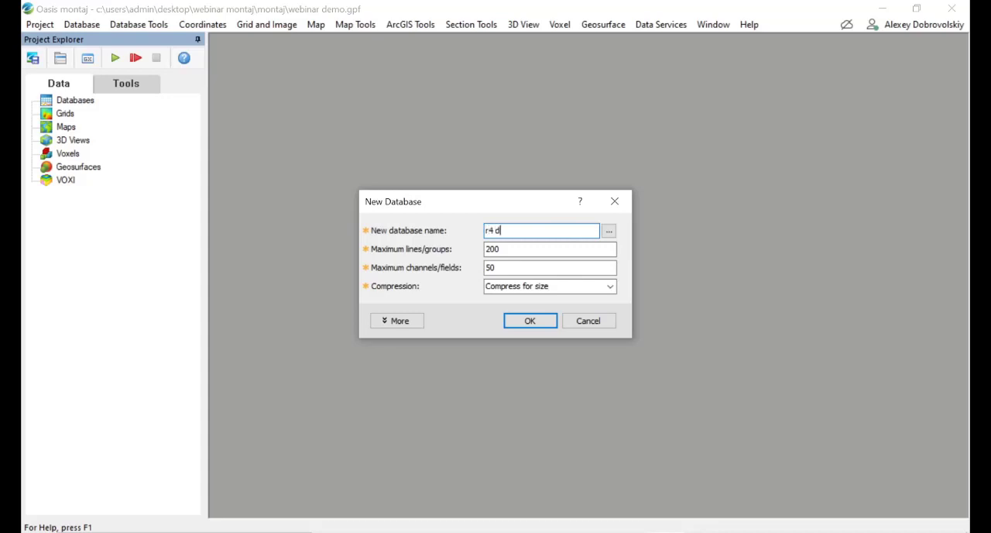
click(529, 321)
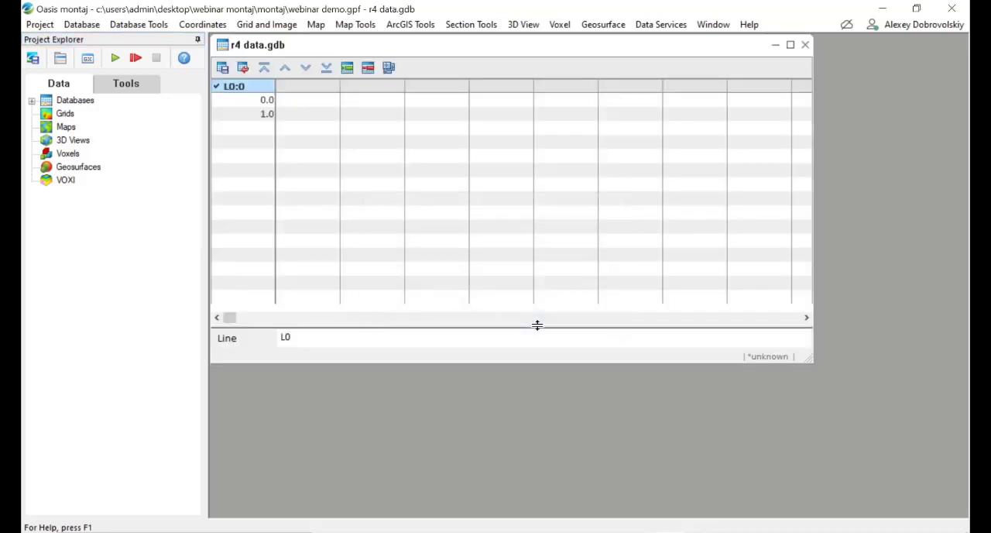
Step: Start an ASCII import into r4 data.gdb and choose 2021-12-20_10-12-40_50cm_AGL_noff_sf5_mm15.asc from the Data folder under Webinar Montaj
click(82, 24)
mouse_move(135, 237)
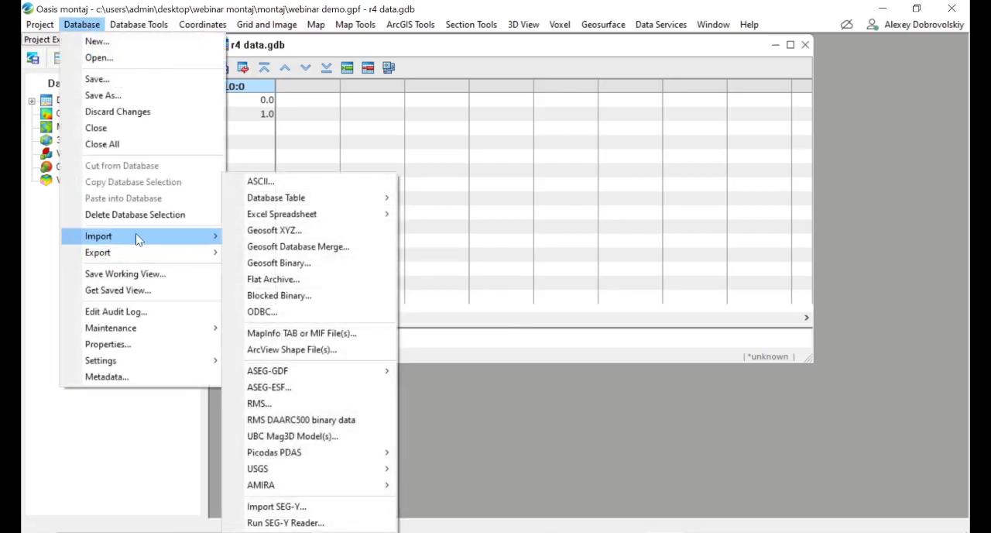
click(304, 186)
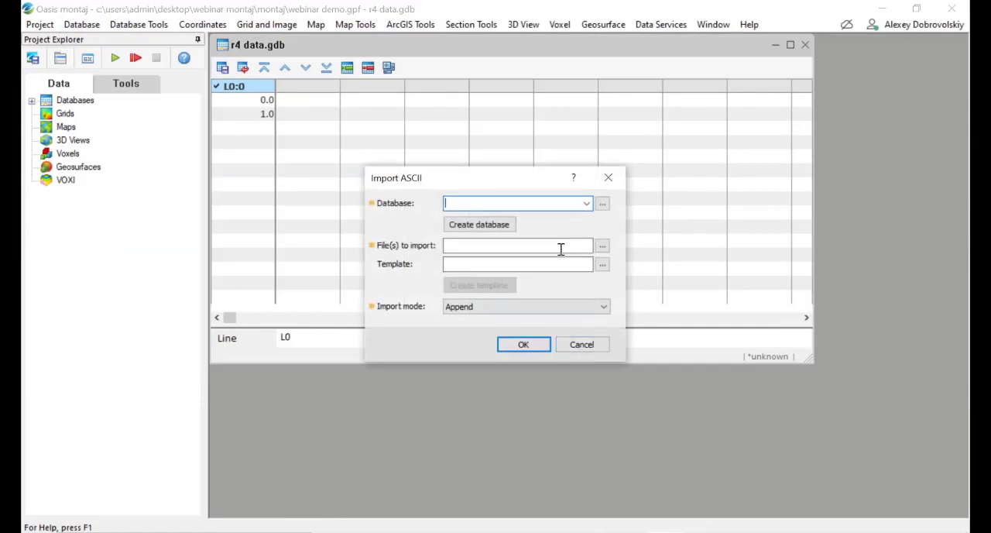
click(587, 204)
click(514, 219)
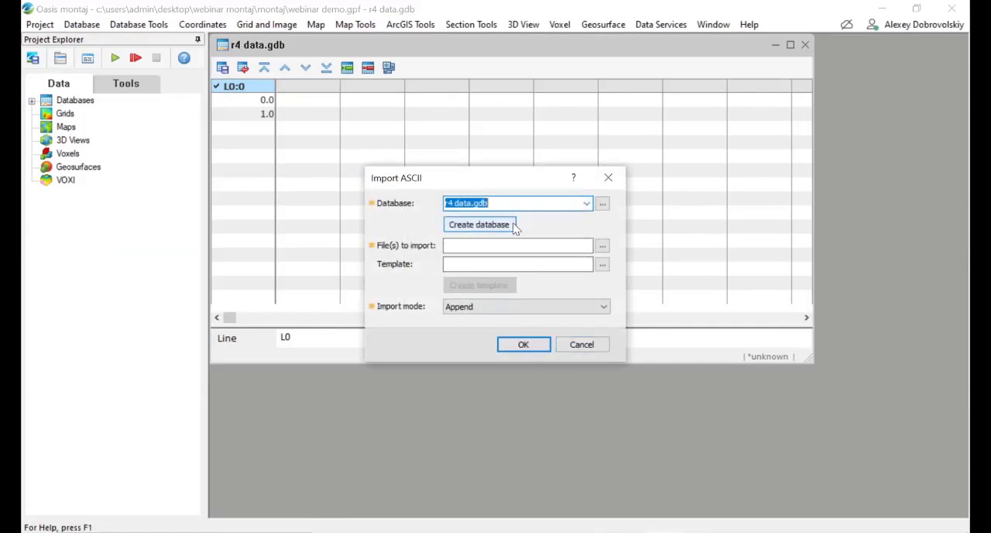
click(602, 245)
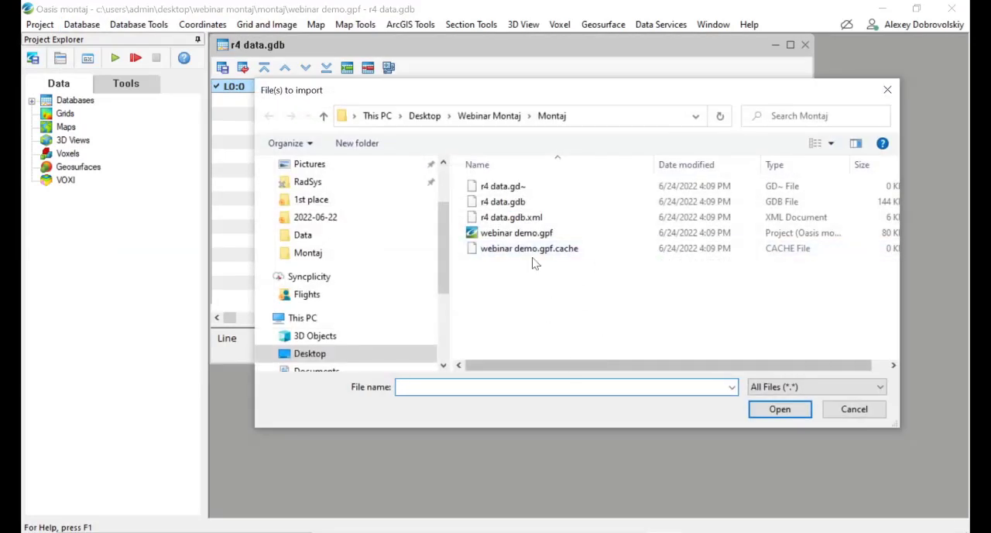
click(495, 118)
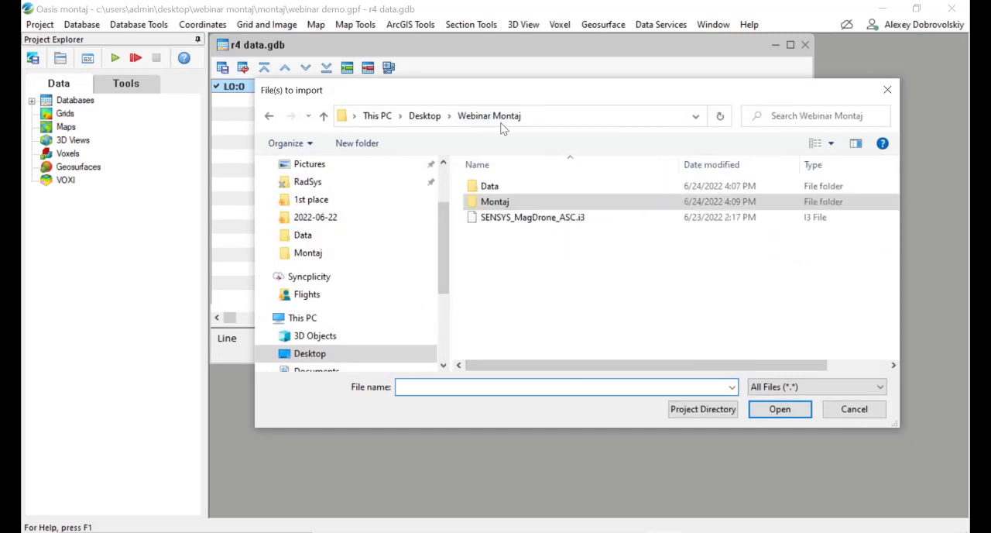
double_click(514, 188)
click(642, 206)
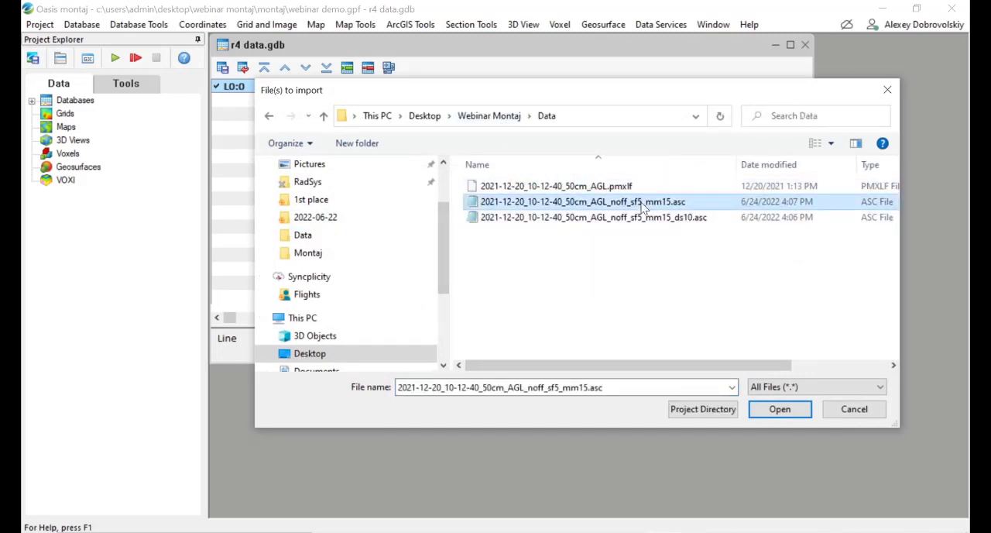
click(782, 412)
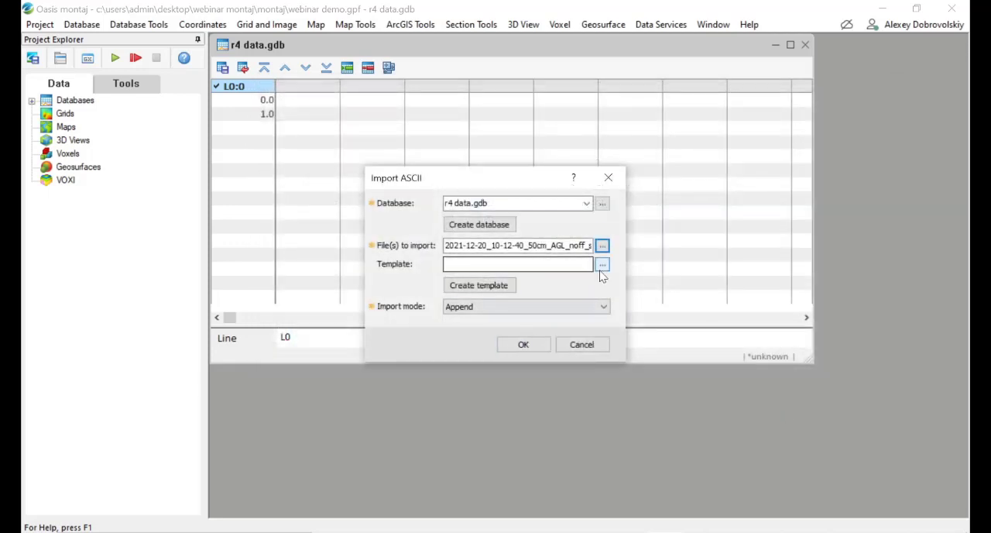
Step: Apply the SENSYS_MagDrone_ASC.i3 template from the Webinar Montaj folder and run the ASCII import in Append mode
click(602, 265)
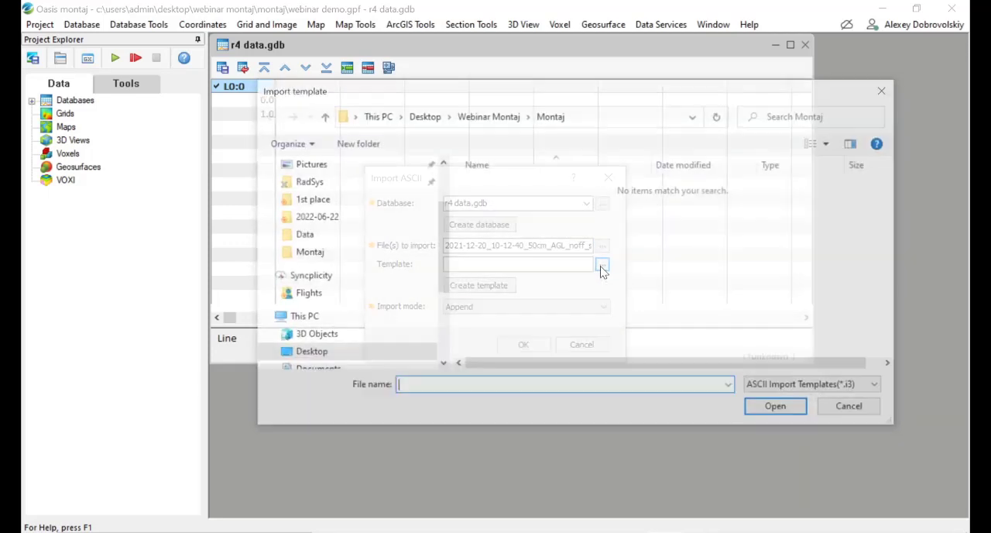
click(485, 118)
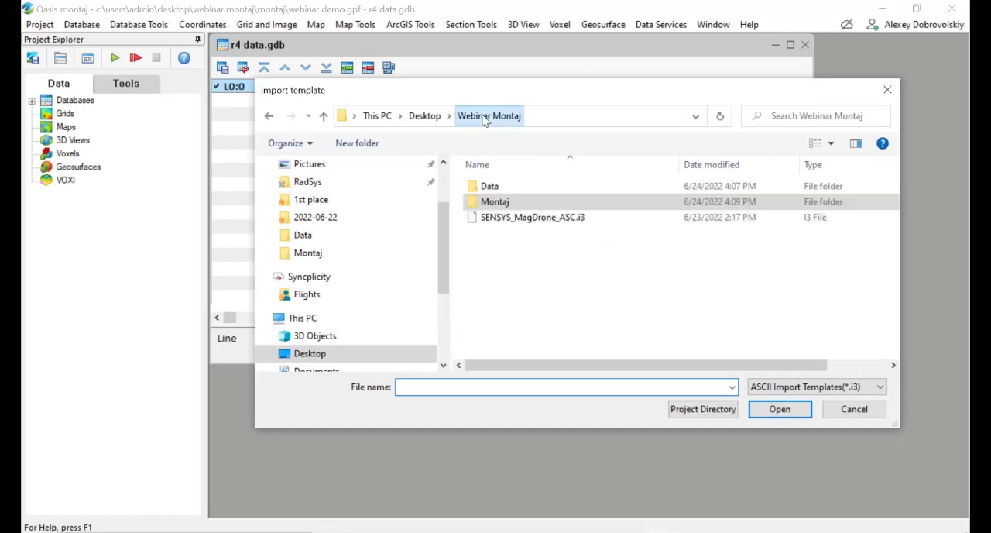
click(519, 218)
drag(523, 102, 497, 164)
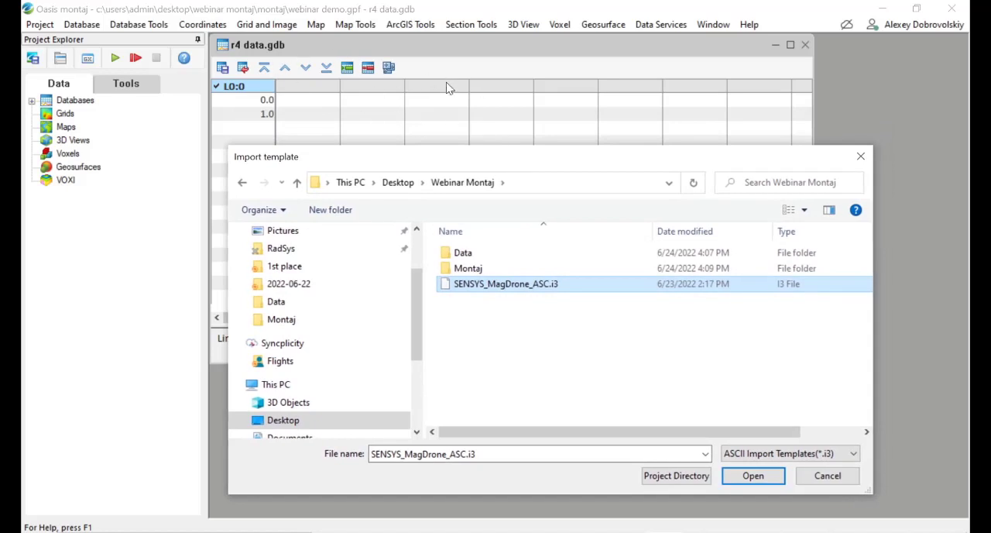
click(760, 486)
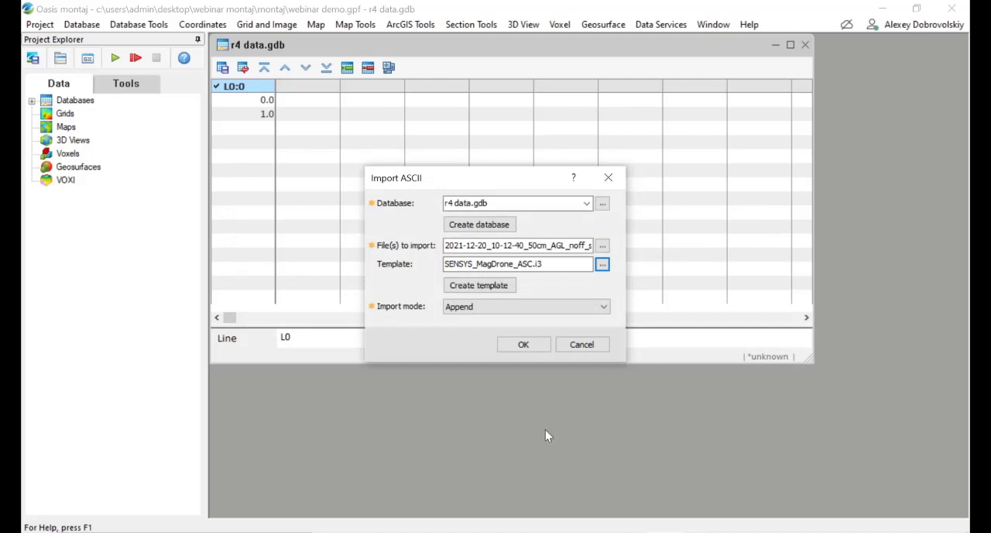
click(523, 344)
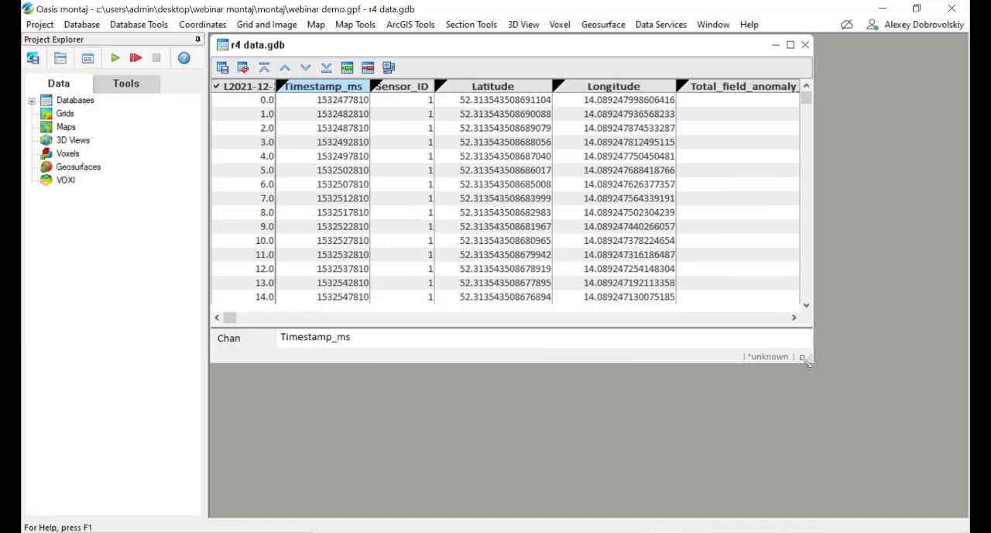
Step: Enlarge the database window and compare the imported rows with the source ASC file in Notepad
drag(805, 361, 966, 496)
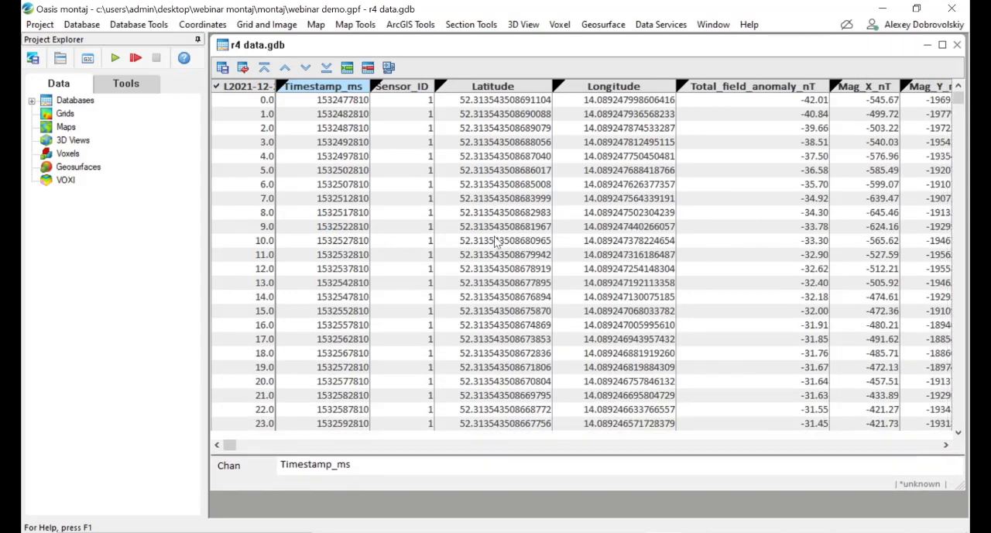
key(alt+Tab)
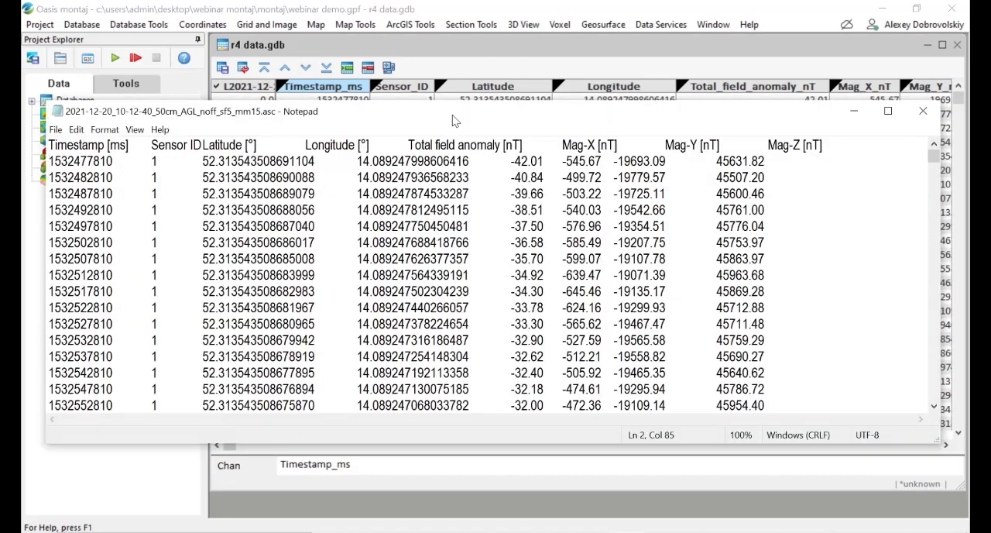
drag(461, 123, 534, 173)
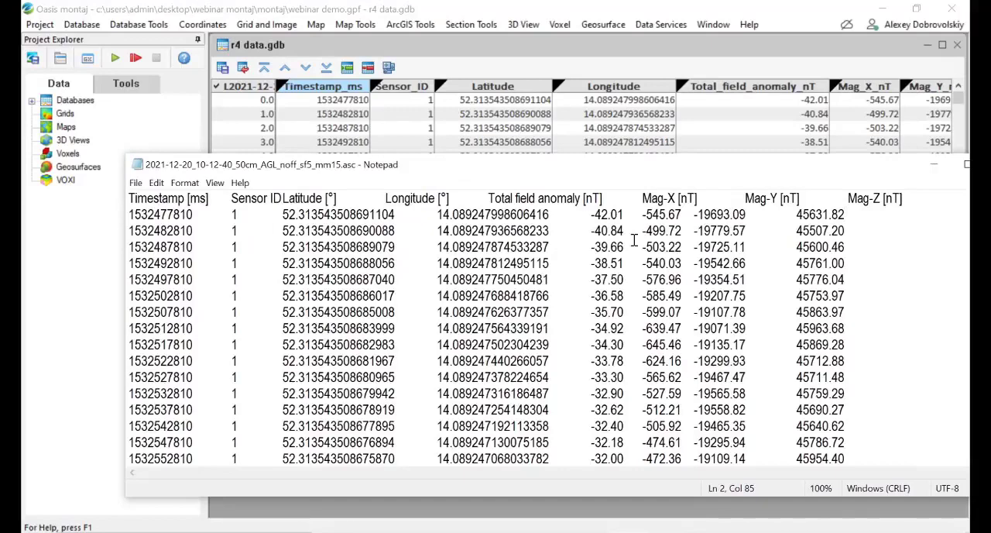
click(496, 46)
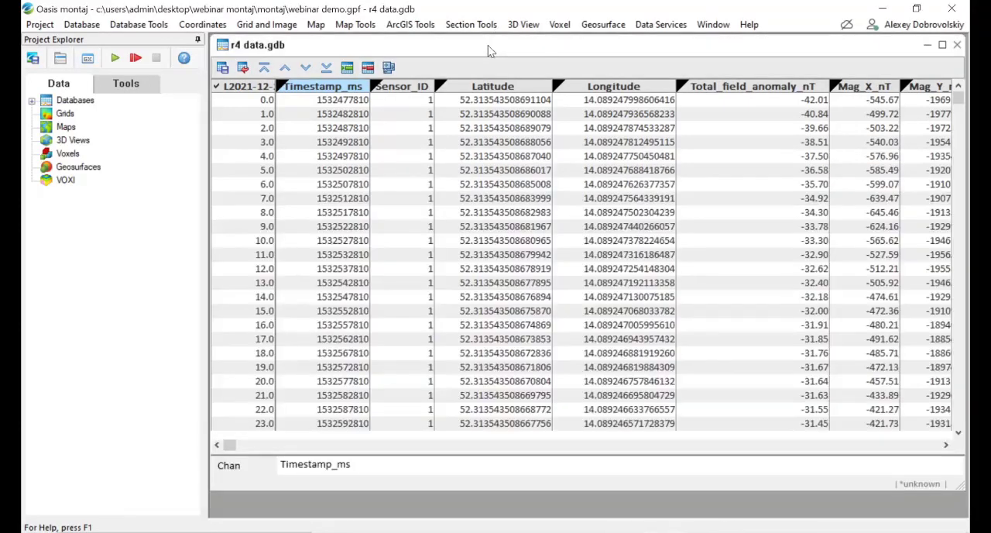
Step: Start a new projected coordinate system from the Longitude and Latitude channels for all lines, with WGS 84 as their existing system
click(217, 28)
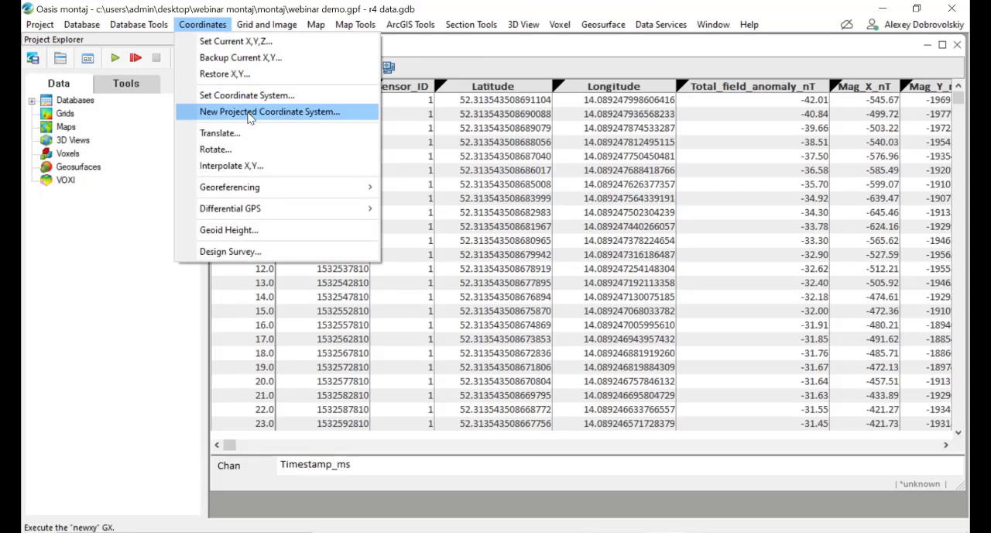
click(250, 113)
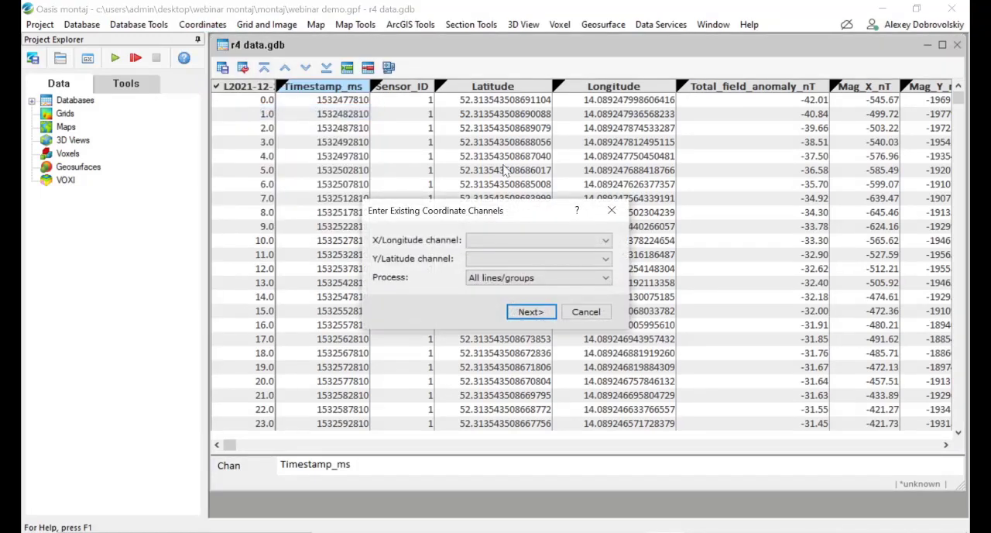
click(489, 242)
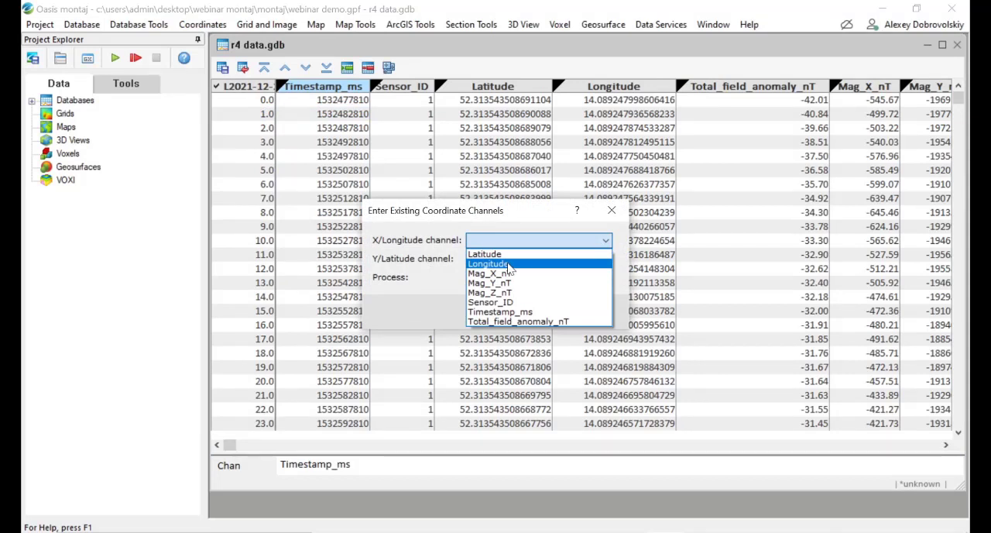
click(509, 264)
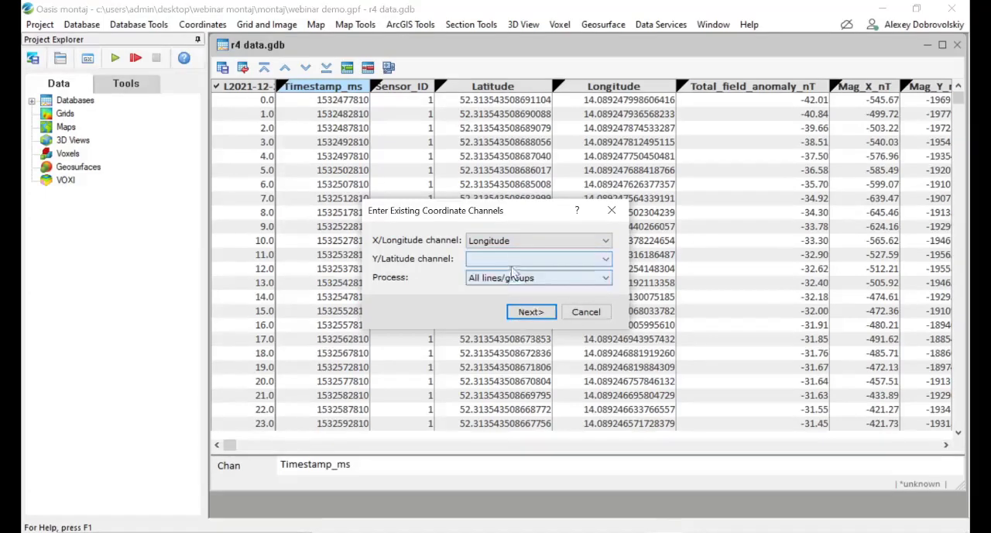
click(511, 263)
click(513, 277)
click(539, 312)
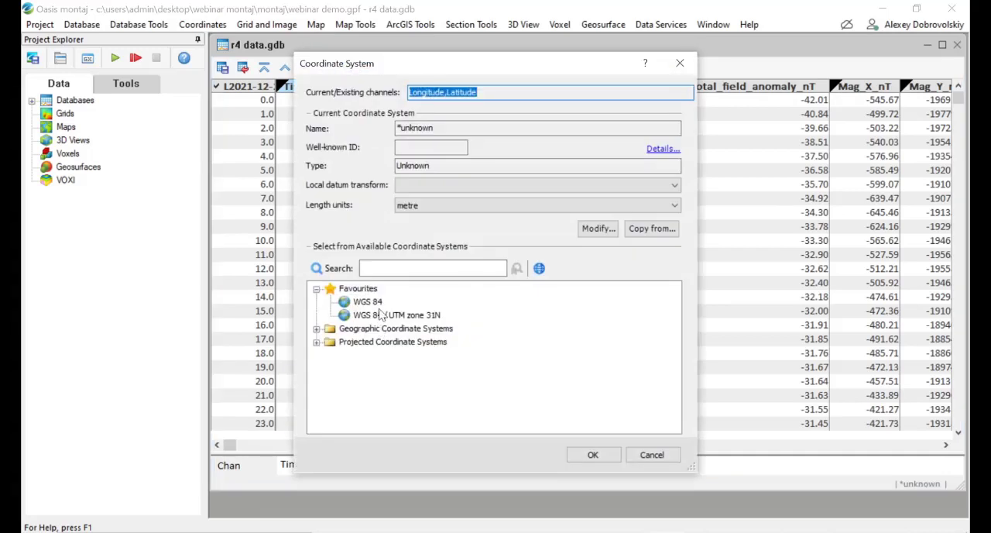
click(369, 302)
click(610, 458)
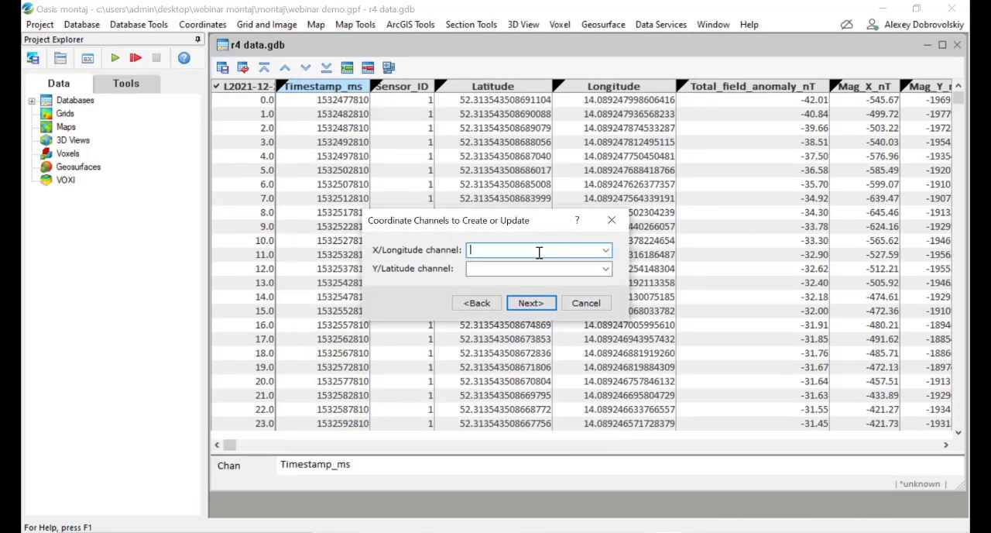
Step: Name the new projected coordinate channels X and Y
text(X)
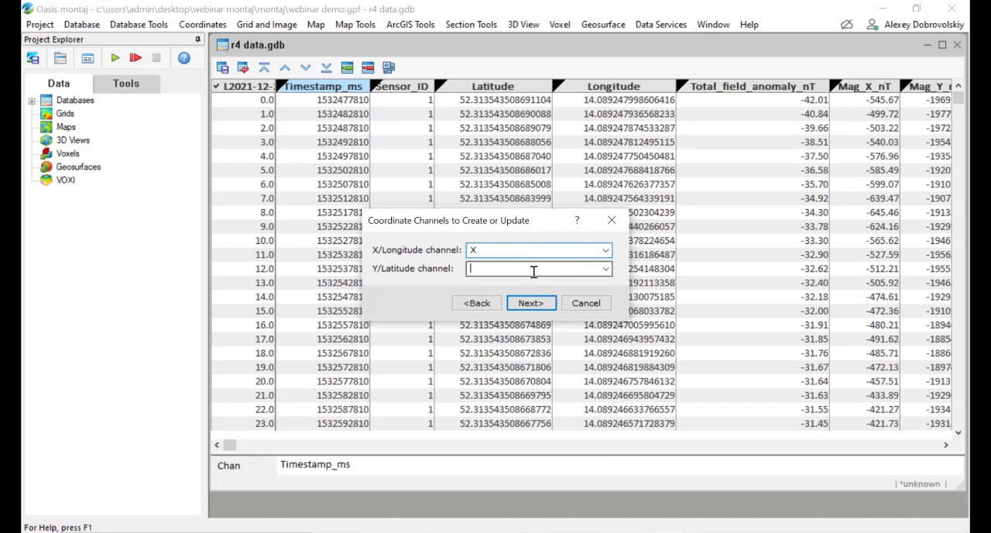
text(Y)
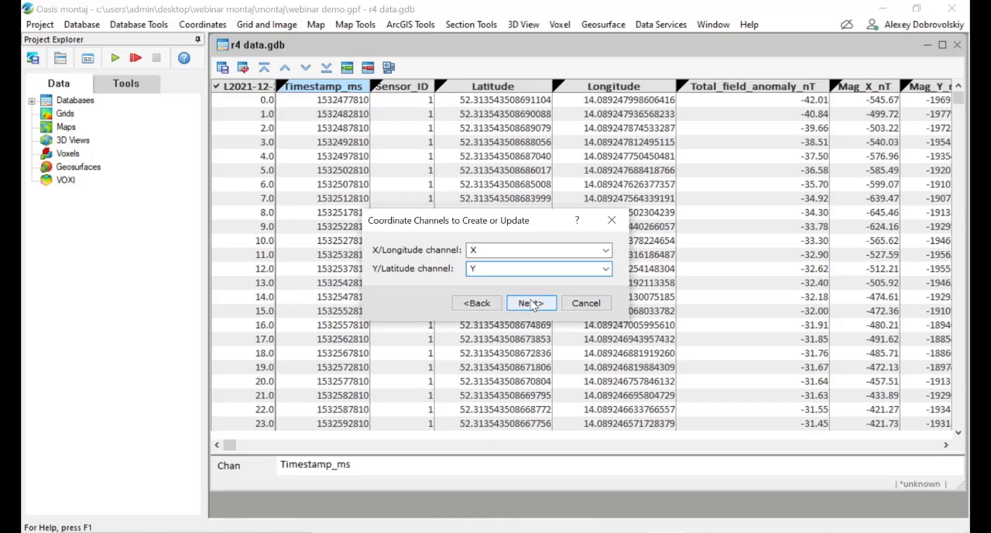
click(531, 303)
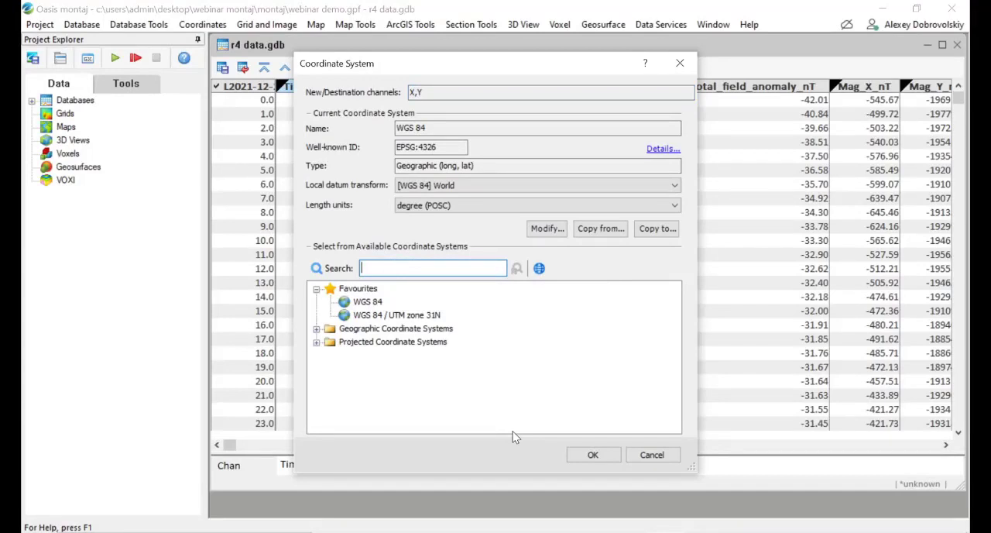
Step: Find and assign WGS 84 / UTM zone 33N as the coordinate system of the X and Y channels, and maximize the database window
text(UTM zone 33N)
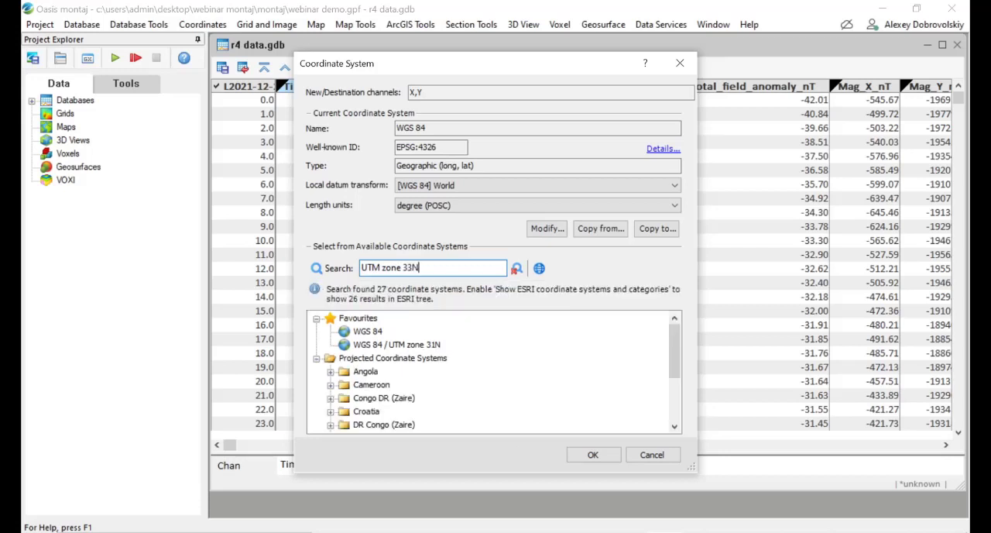
scroll(436, 387, down, 1)
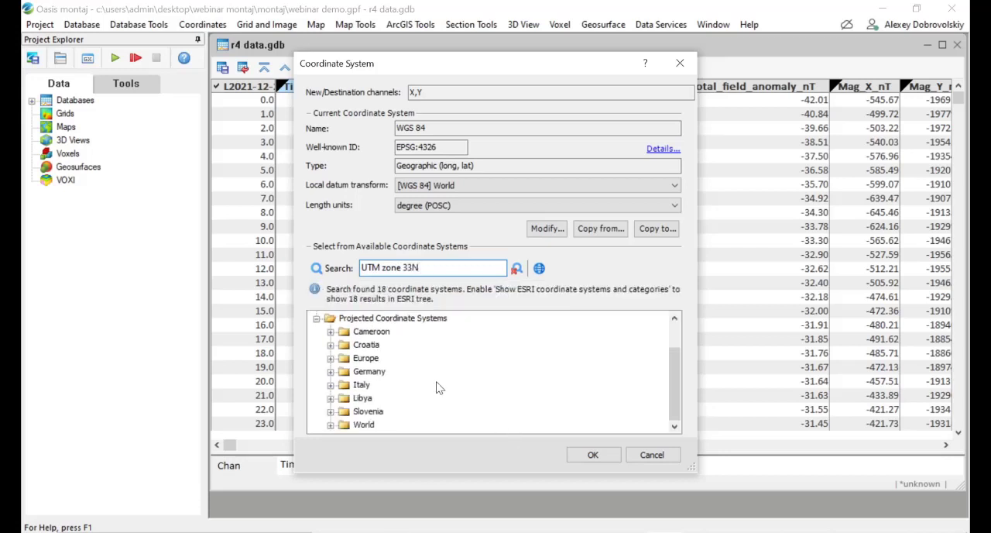
click(330, 424)
click(345, 425)
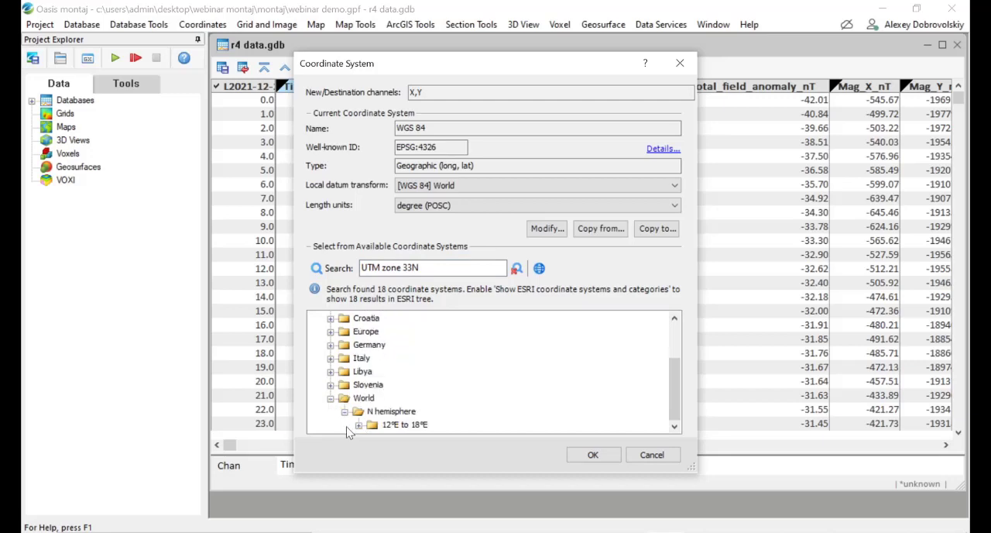
click(358, 424)
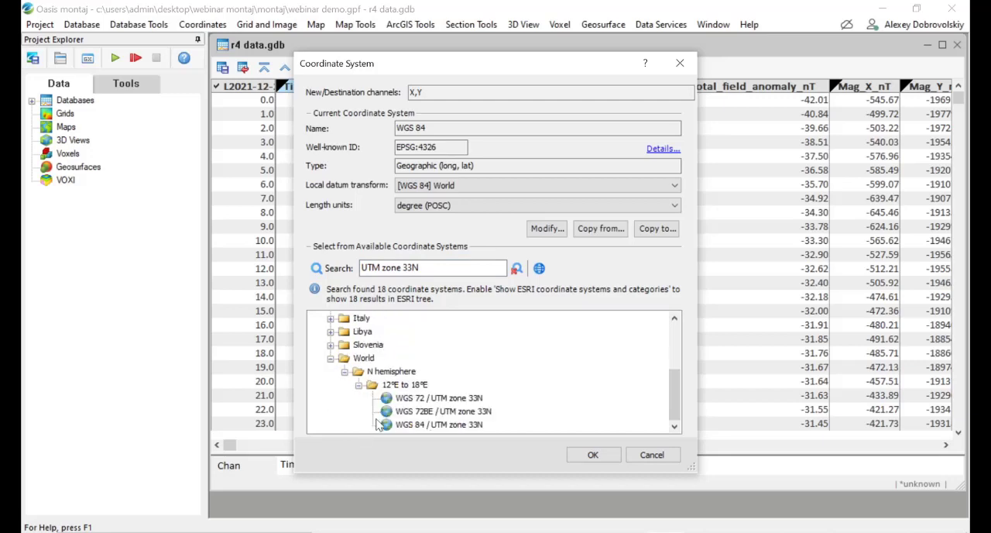
click(439, 424)
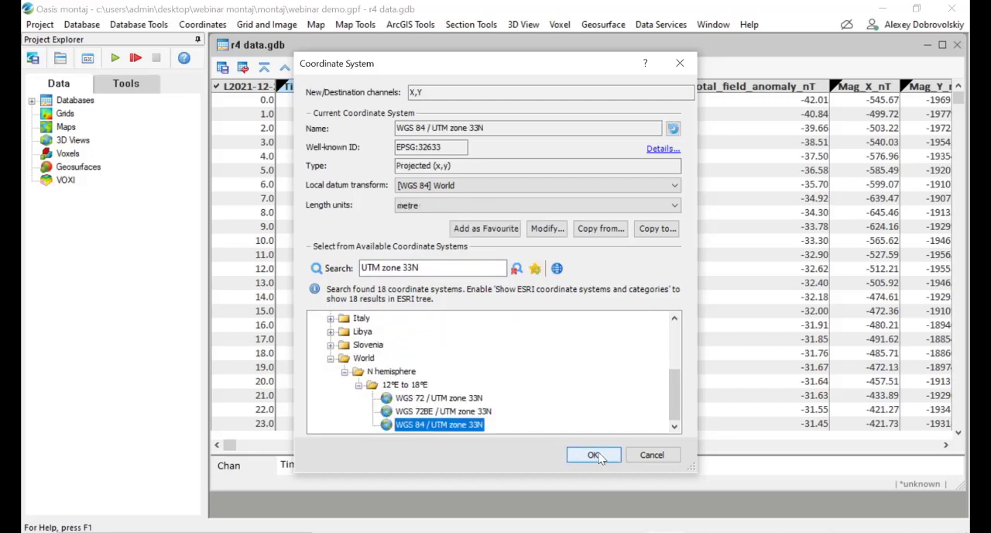
click(600, 457)
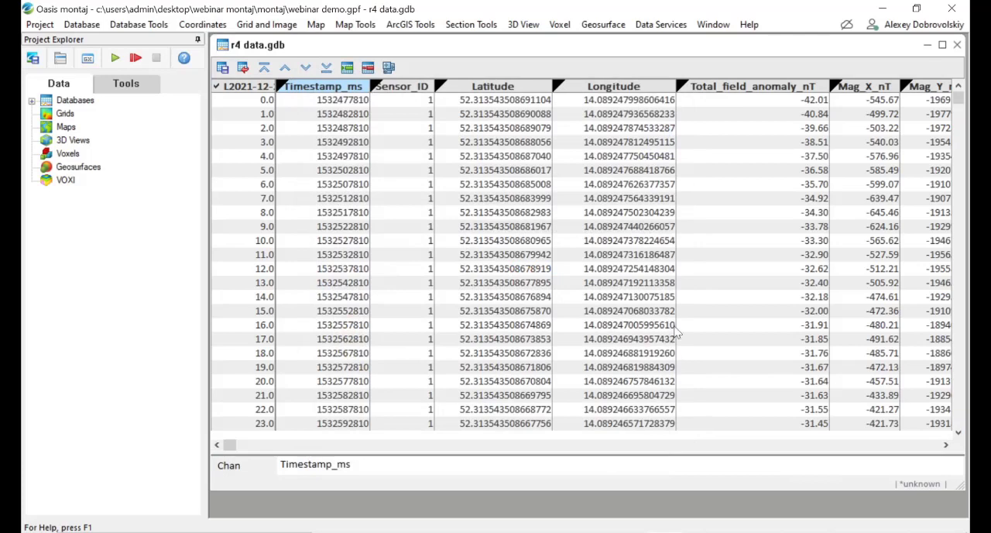
double_click(617, 45)
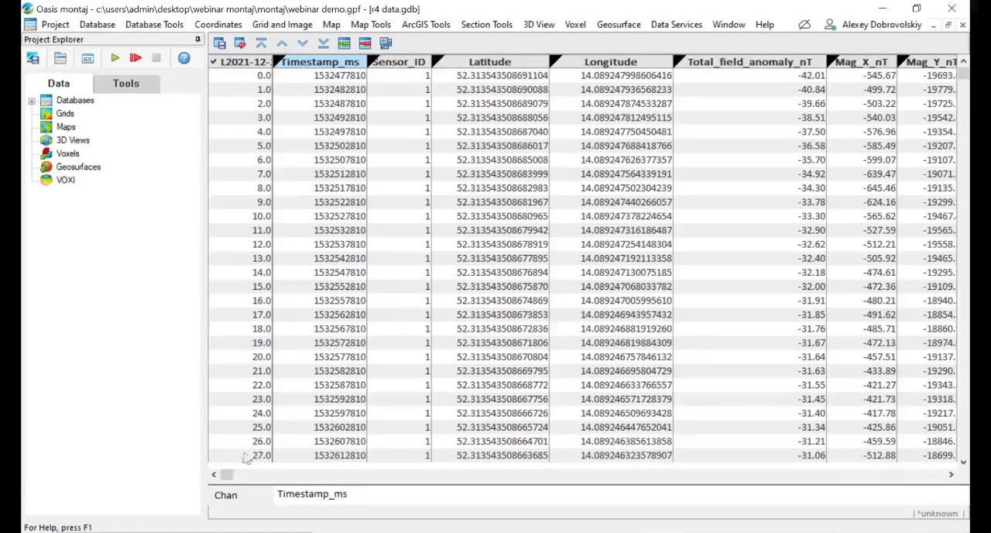
Step: Widen the X and Y channel columns until their full coordinate values fit, and save all changes to the current database
drag(229, 474, 283, 476)
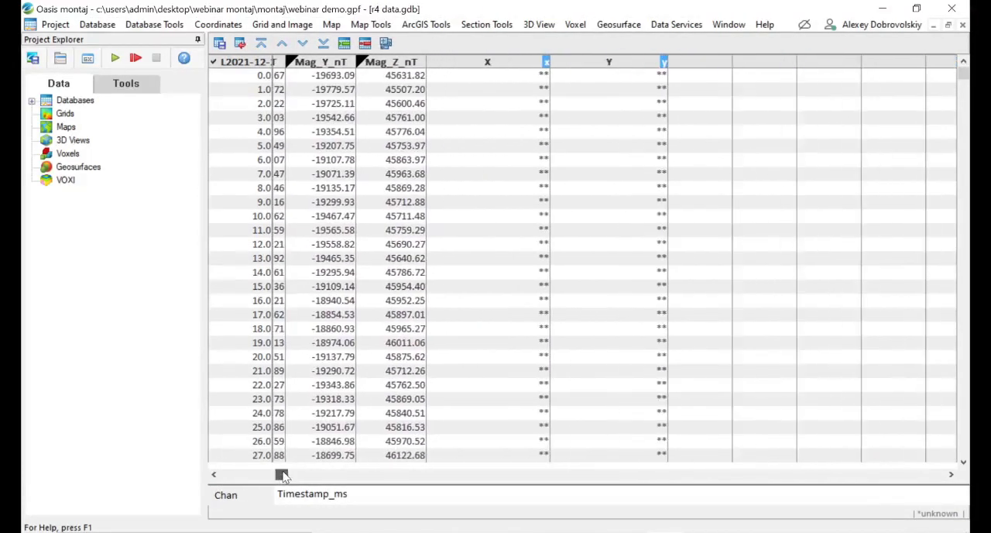
click(594, 65)
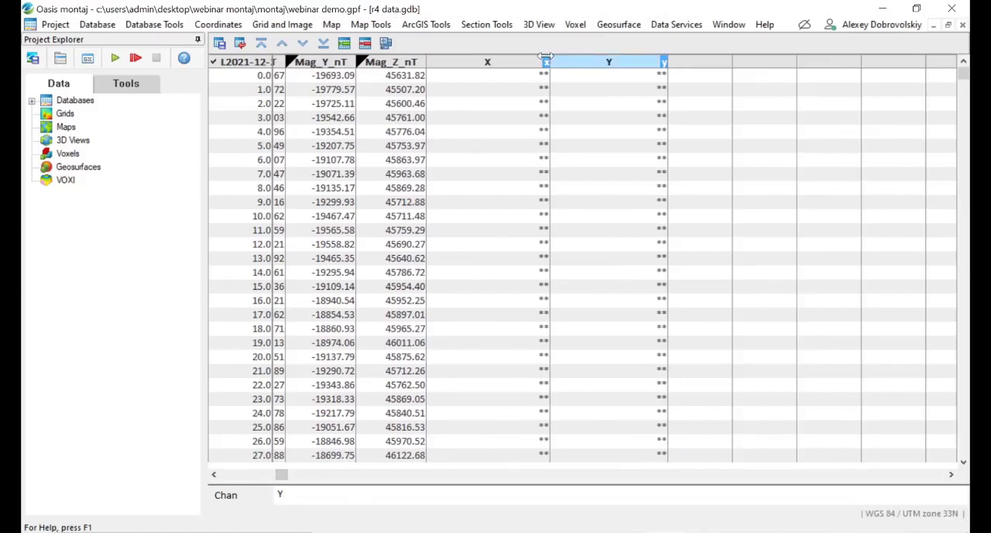
drag(550, 62, 573, 62)
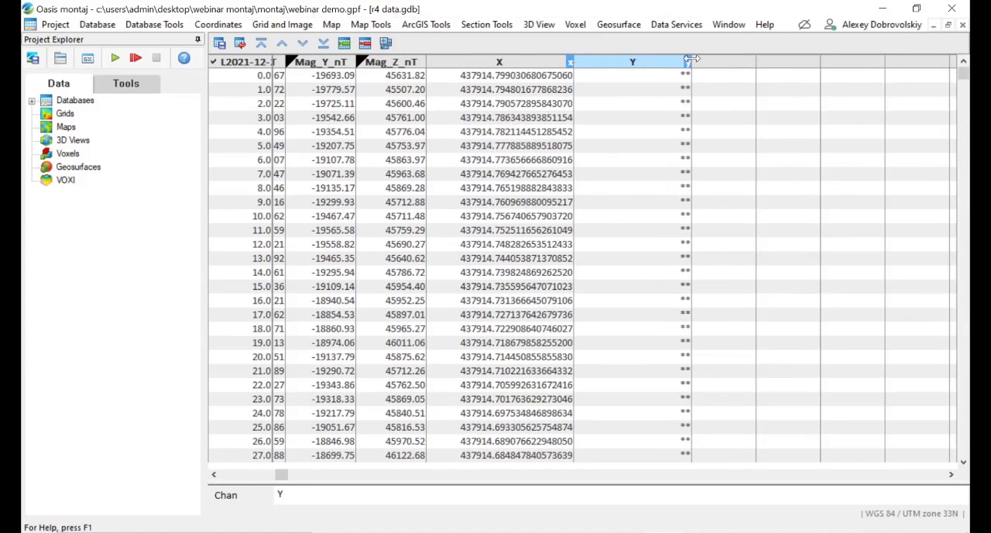
drag(691, 62, 732, 62)
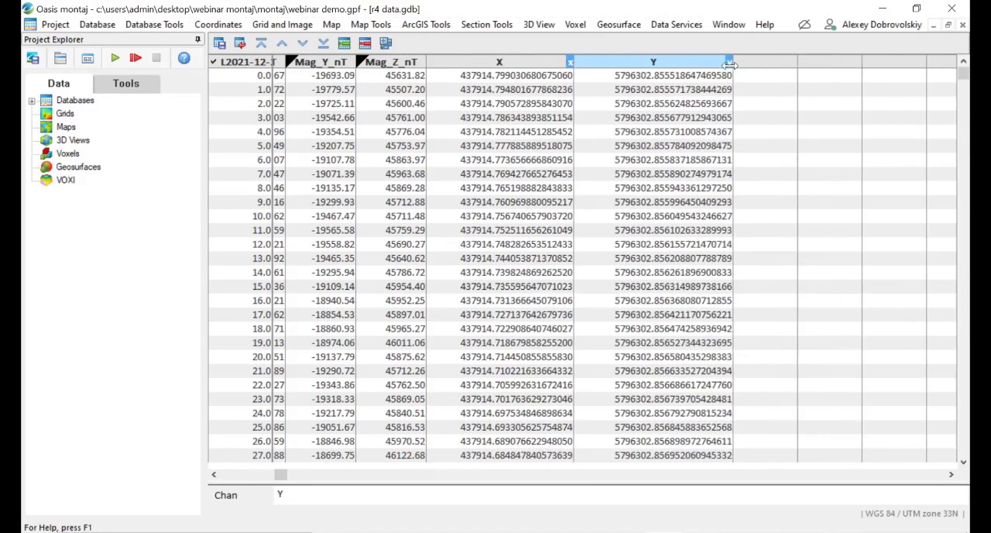
click(220, 44)
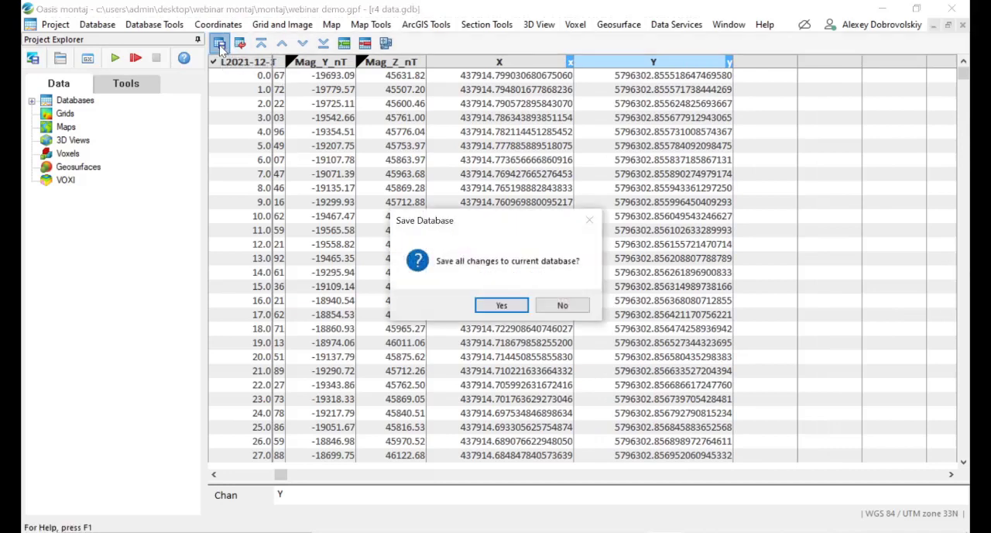
click(502, 305)
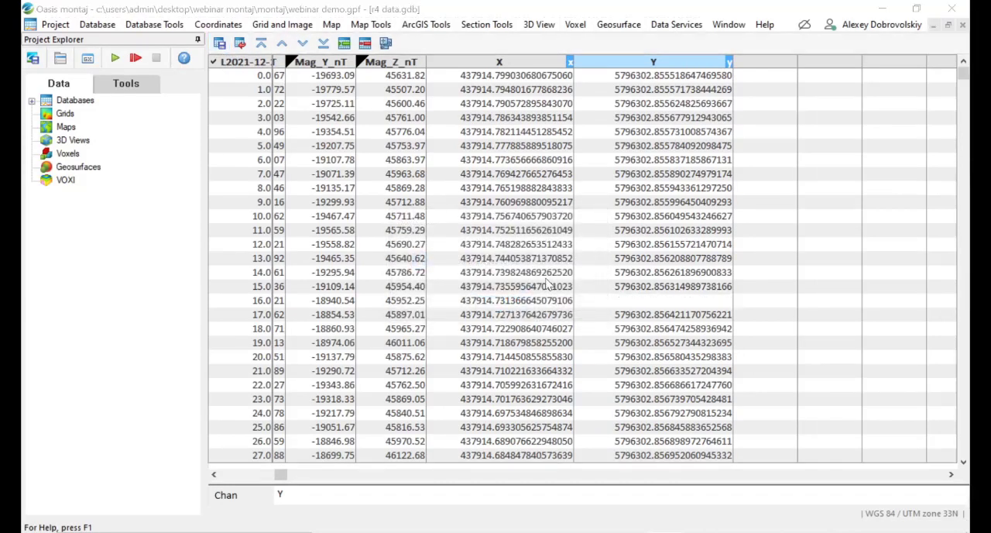
Step: Switch to the PowerPoint slide show and advance to the Additional resources slide
key(alt+Tab)
key(alt+Tab)
key(alt+Tab)
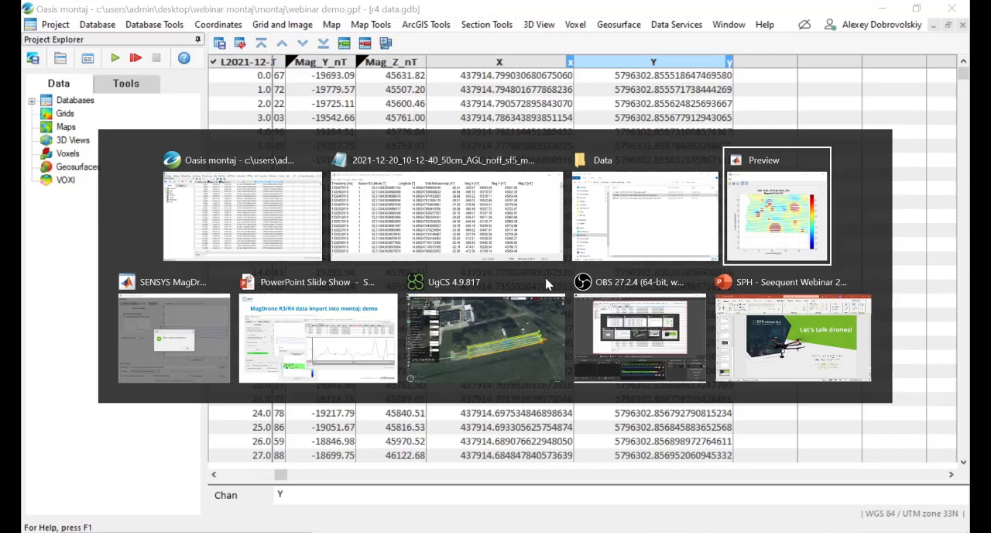
key(alt+Tab)
key(alt+Tab)
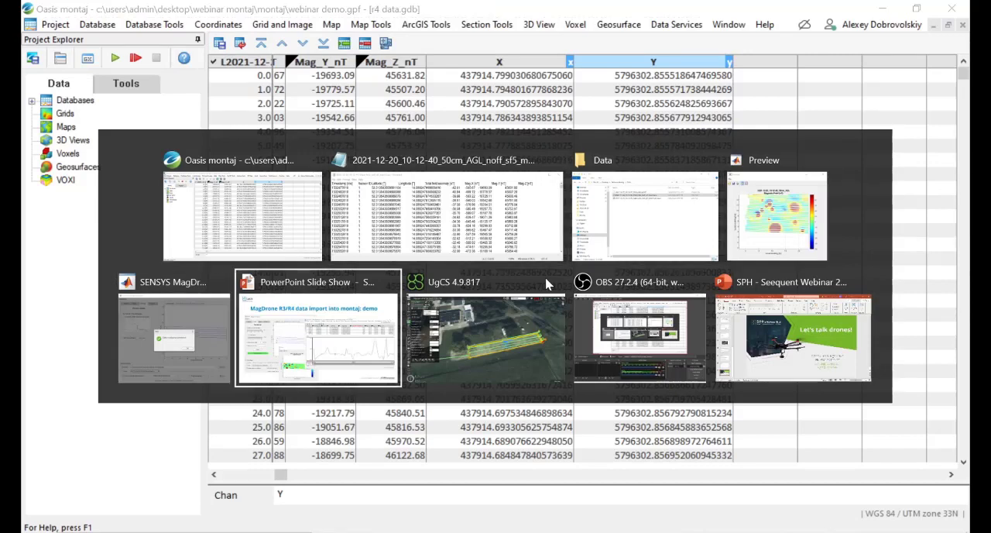
key(Right)
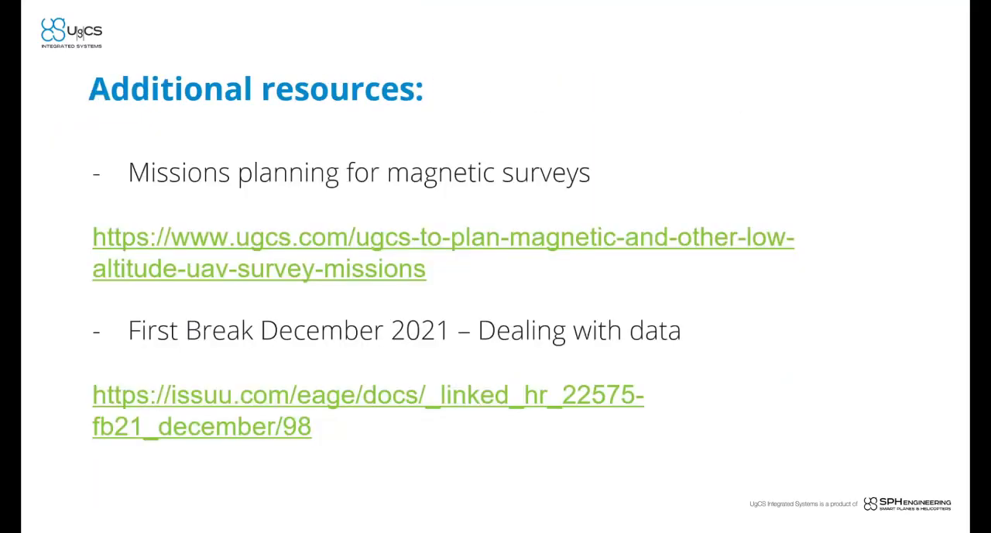
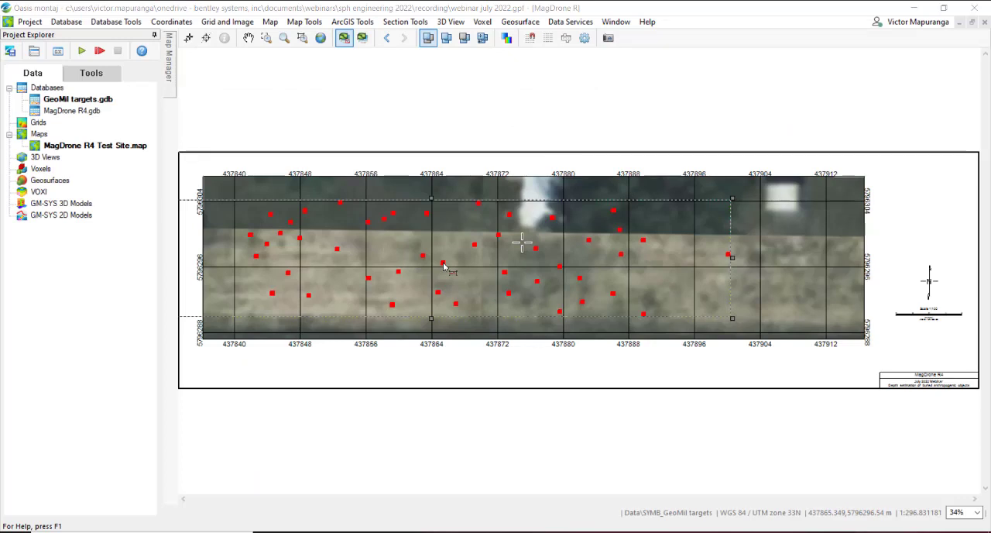
Step: Open the MagDrone R4 database, then show the PATH_MagDrone R4 map layer and hide the Azure Maps Aerial and SYMB_GeoMil targets layers
click(82, 112)
double_click(82, 112)
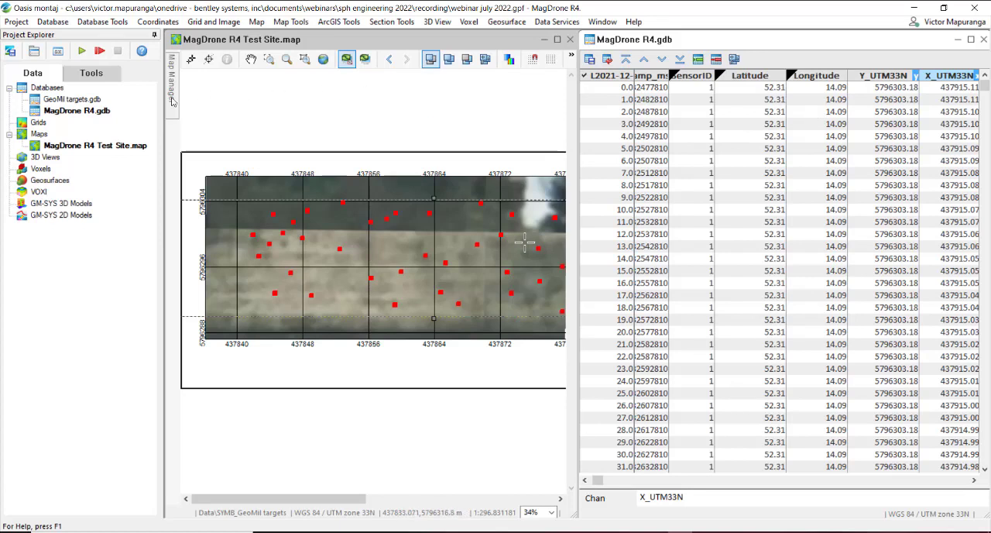
mouse_move(172, 102)
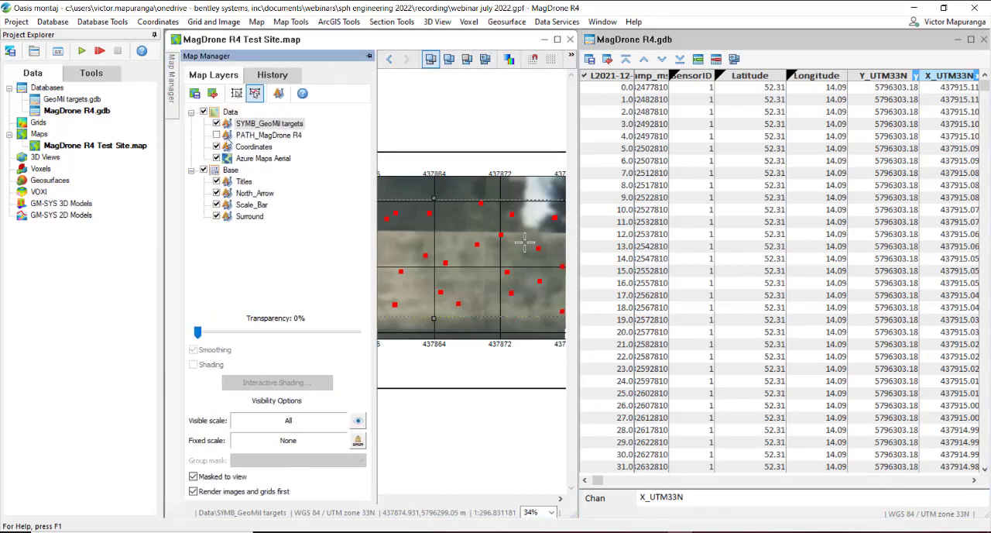
click(217, 135)
click(262, 158)
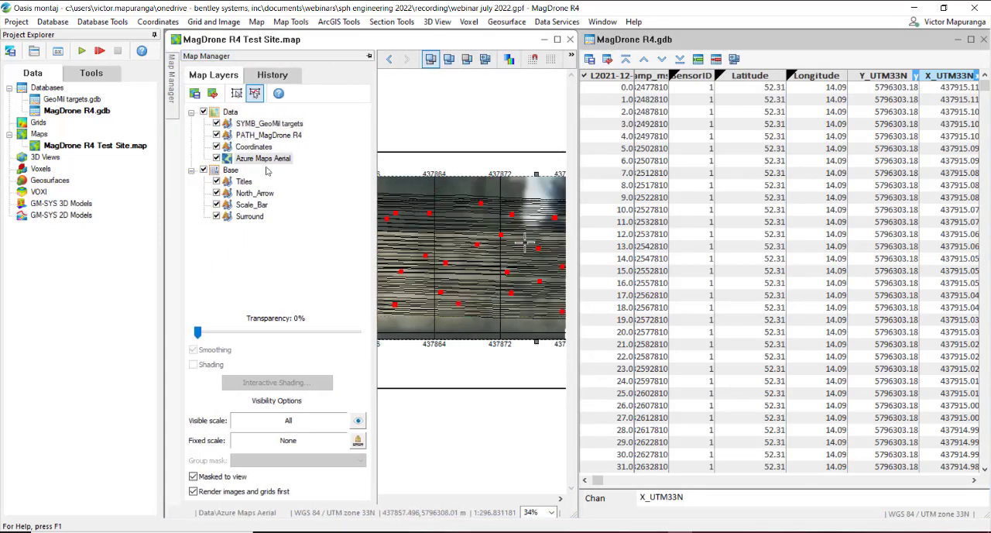
click(217, 159)
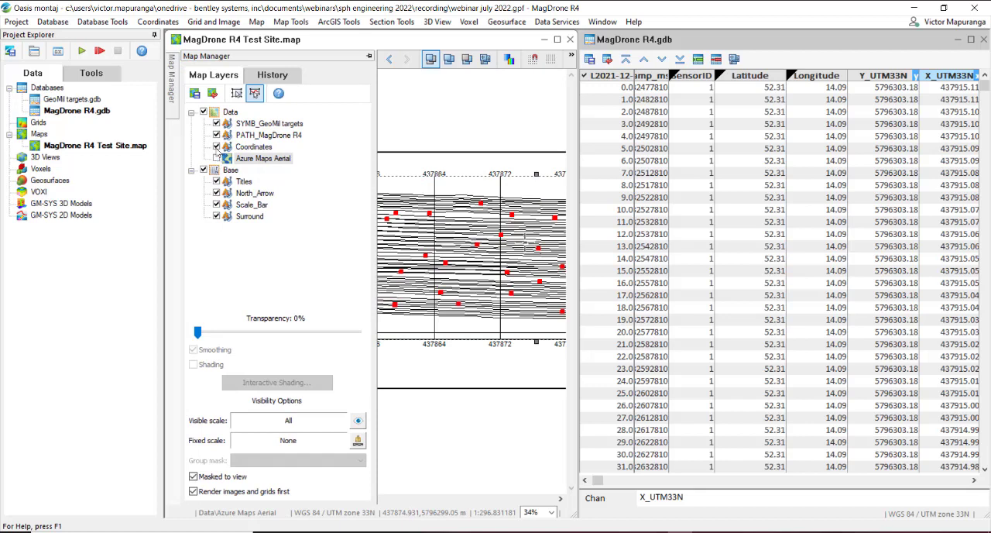
click(217, 123)
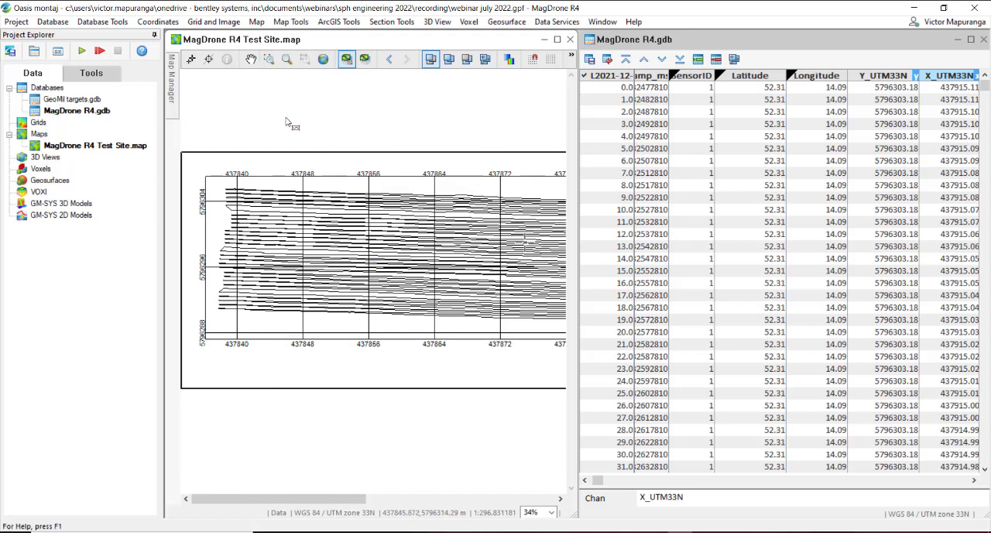
drag(204, 175, 304, 333)
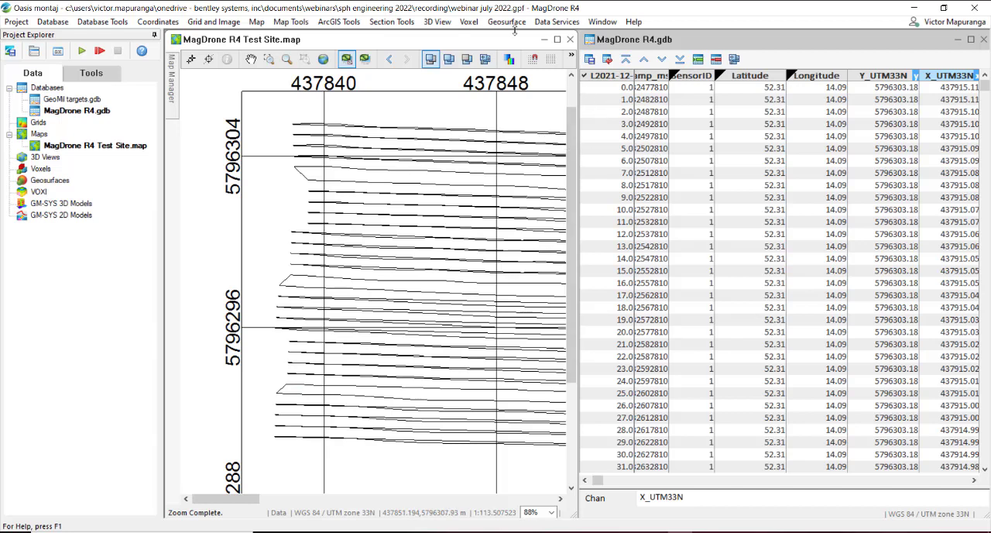
Step: Make a distance channel named Dist from X_UTM33N and Y_UTM33N, maintaining line direction, and check its values in the maximized database
click(120, 23)
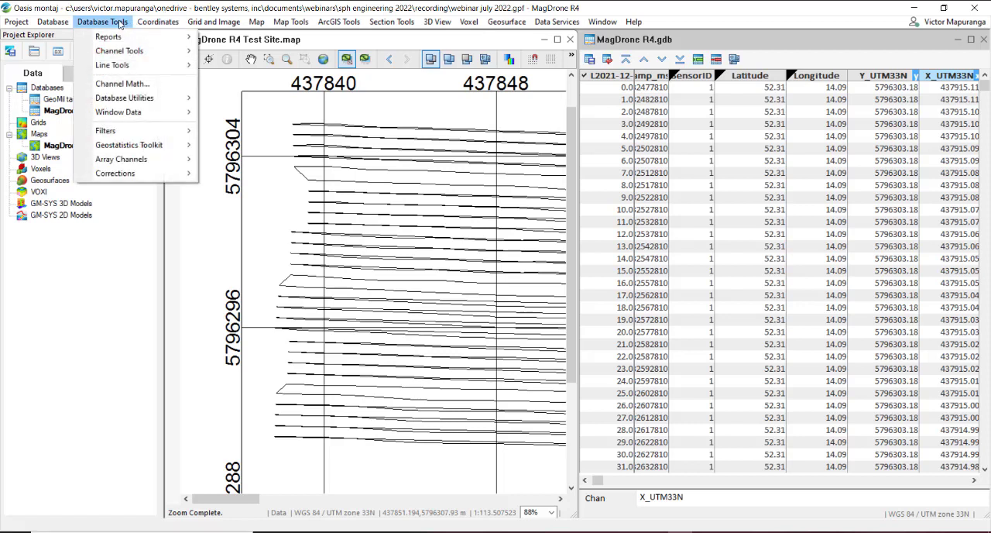
mouse_move(119, 52)
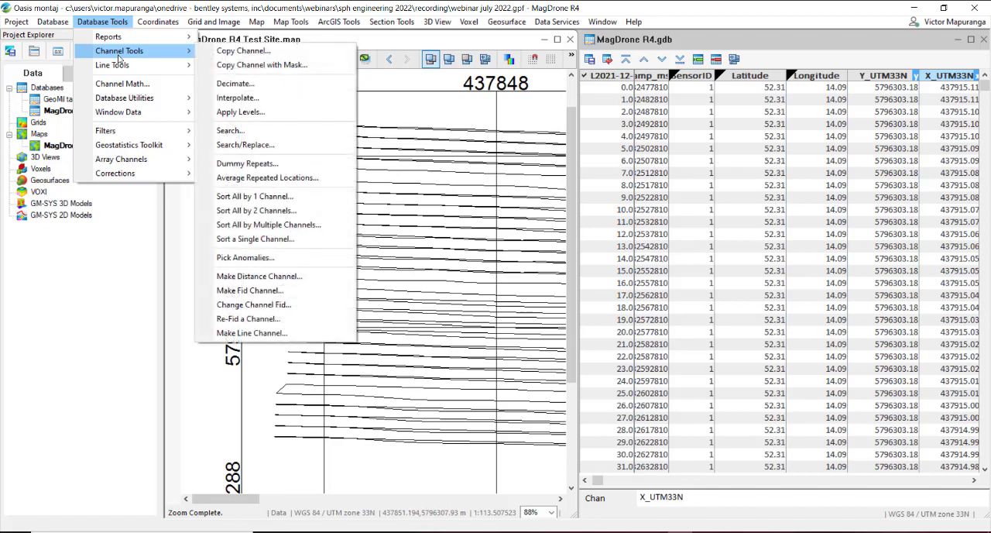
click(287, 279)
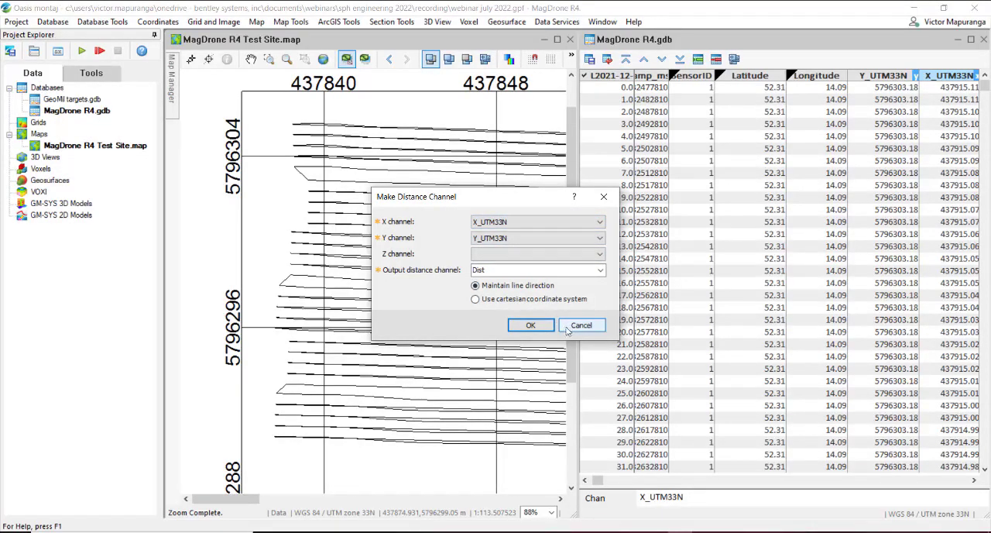
click(530, 325)
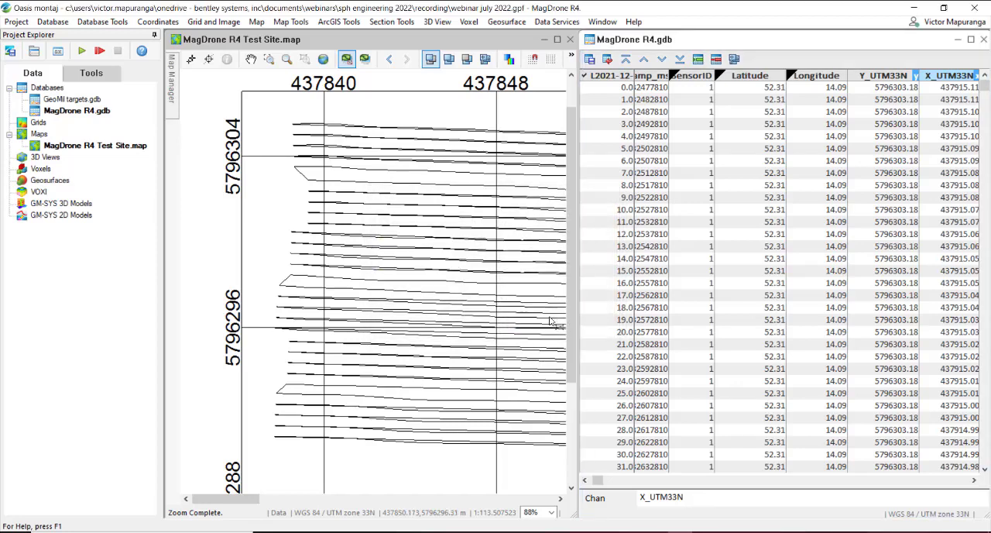
click(970, 40)
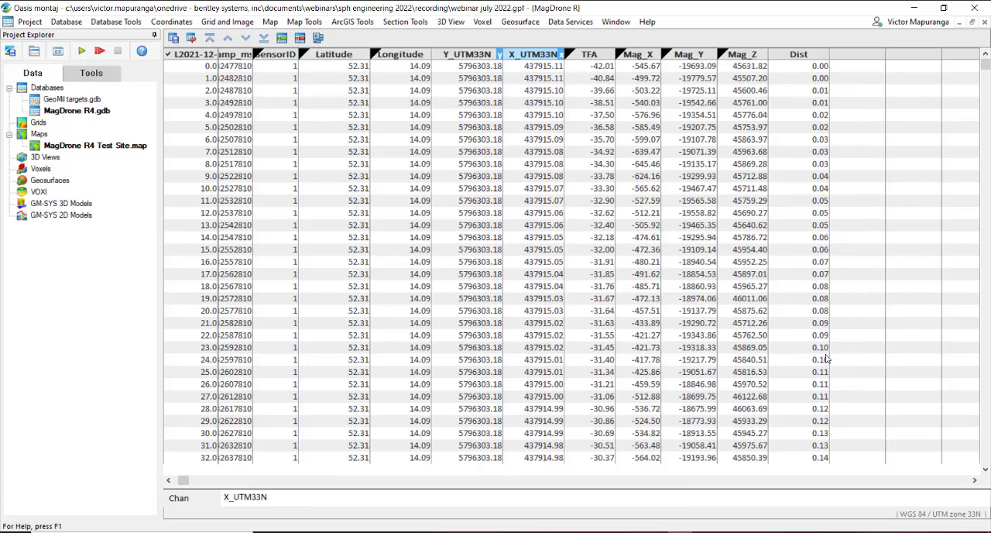
click(822, 418)
drag(987, 70, 985, 457)
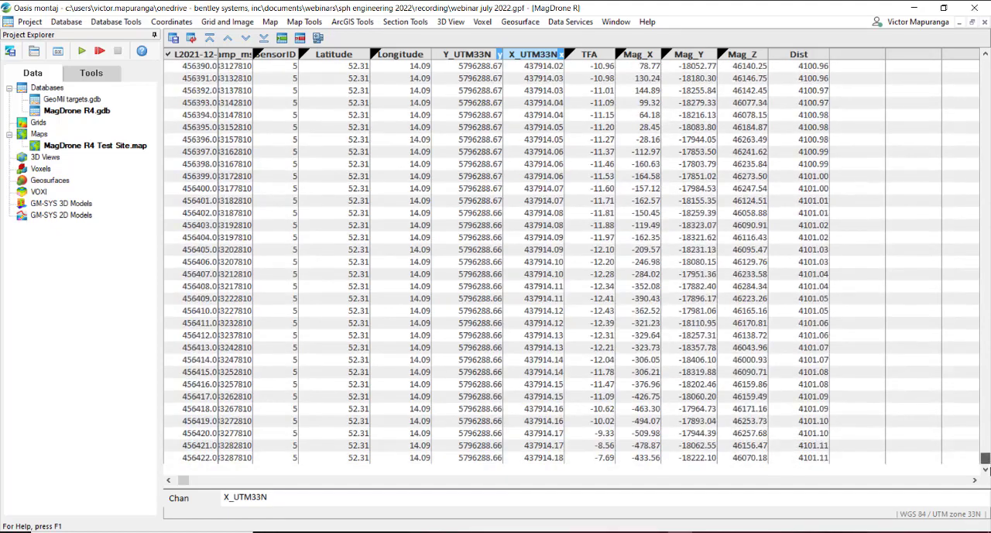
scroll(806, 458, down, 1)
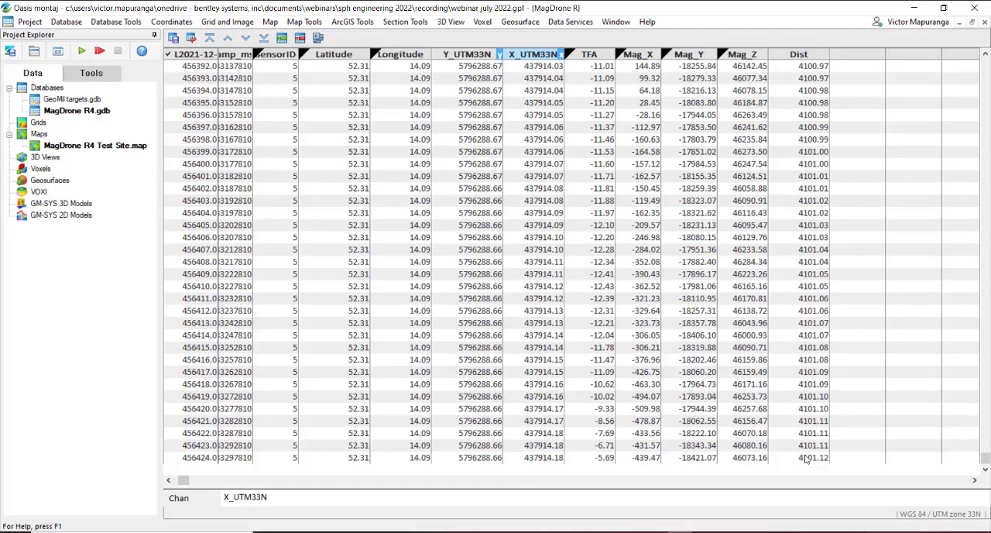
drag(986, 458, 948, 65)
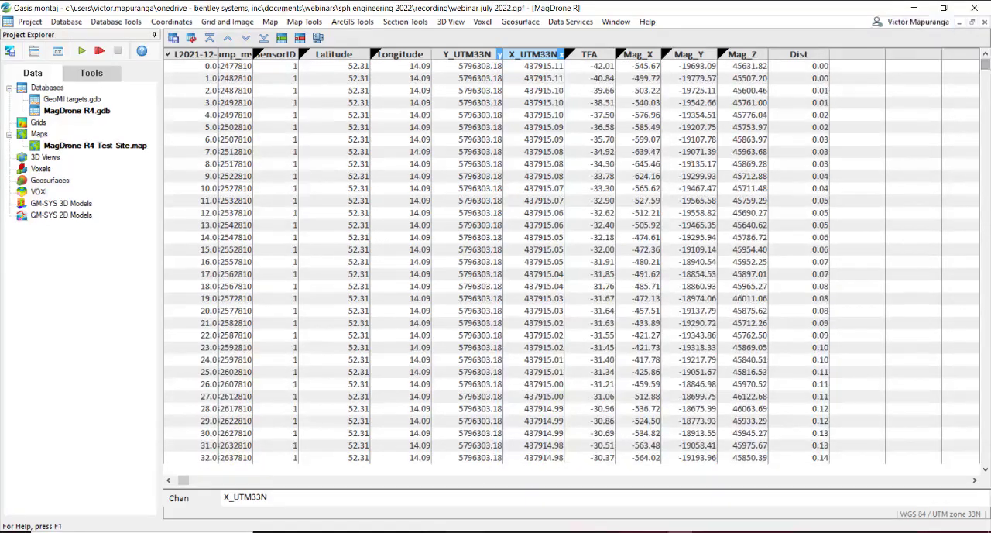
Step: Enter the Channel Math expression C0 = C1-(C1.offset(-1)) to compute the difference between consecutive samples
click(120, 22)
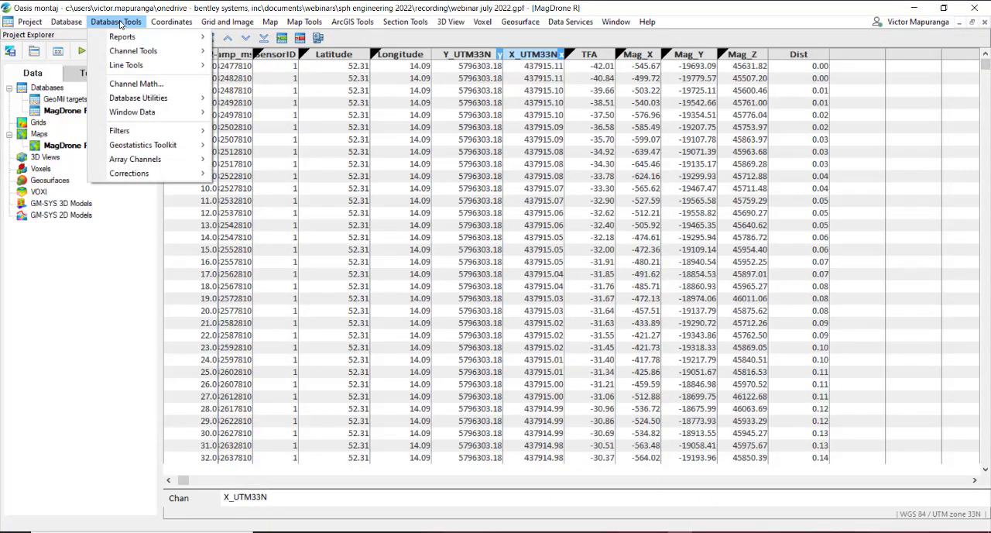
click(151, 84)
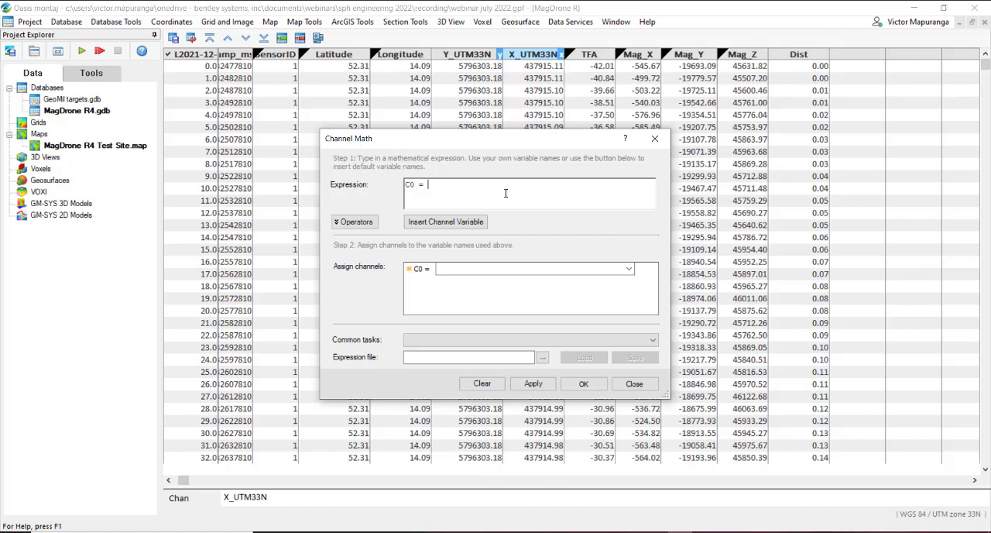
text(1)
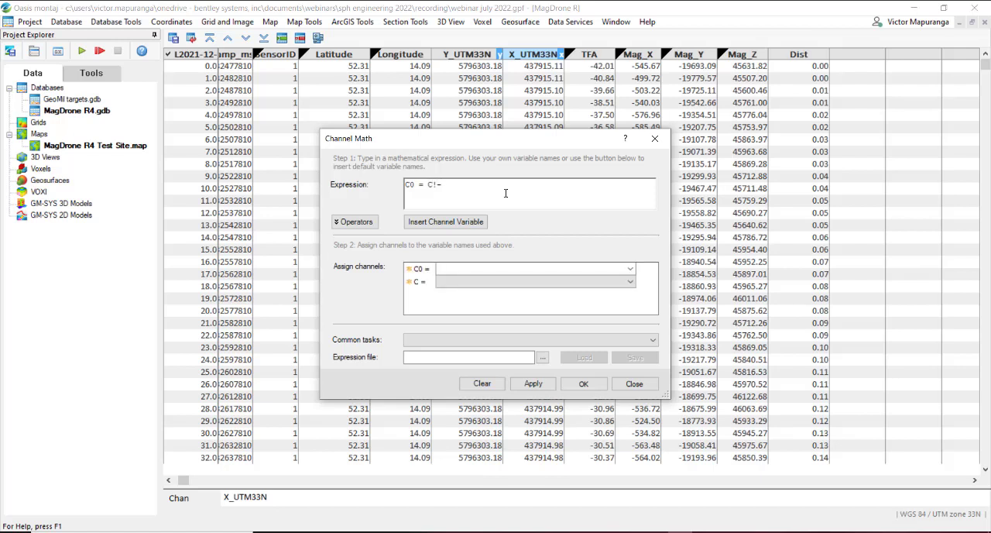
text(-(C1.)
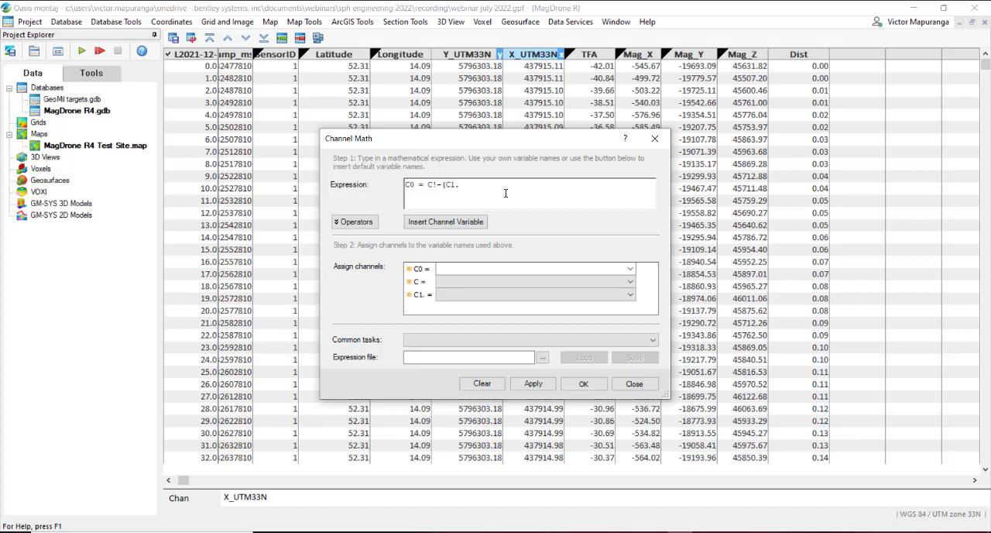
text(offset()
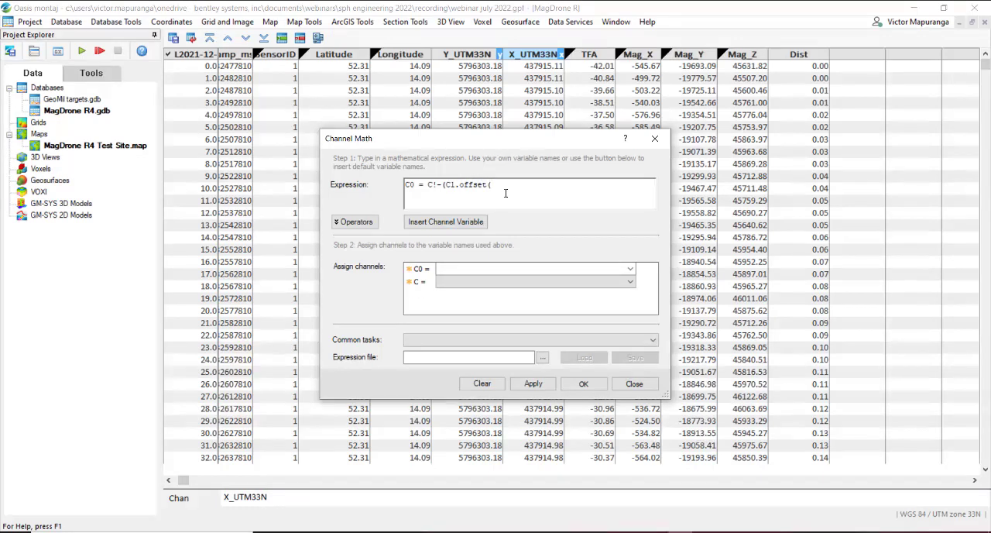
text(-1_)
text()))
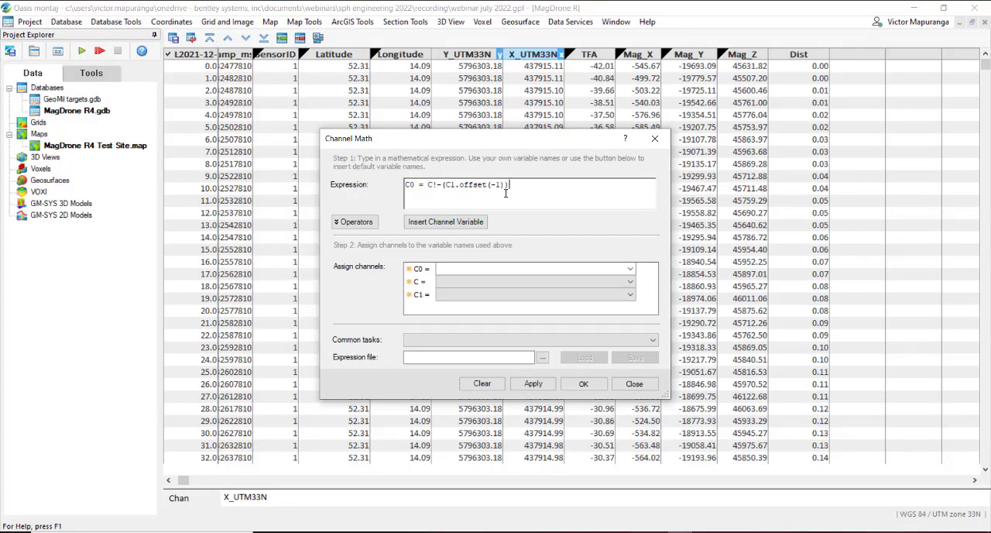
click(435, 185)
text(!)
key(BackSpace)
text(1)
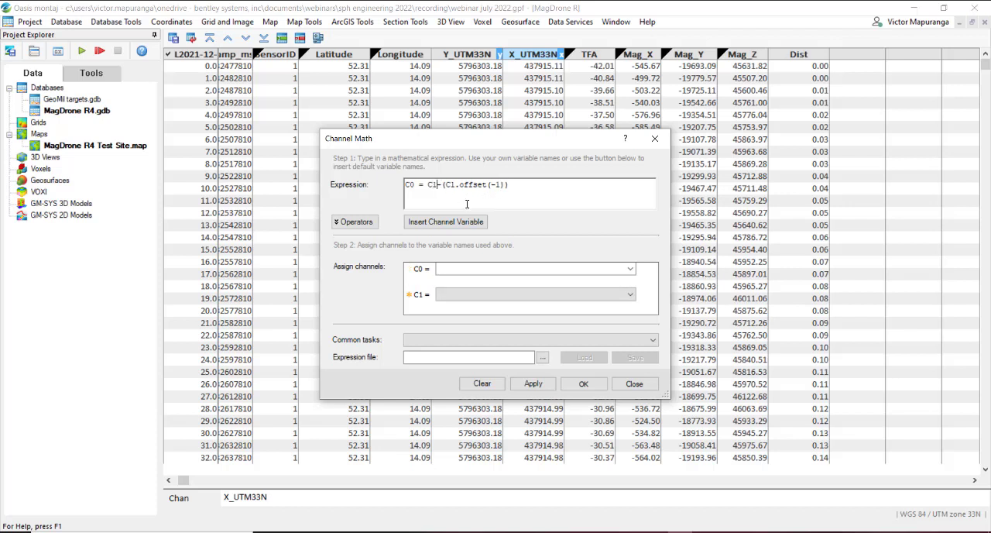
Step: Assign SampleSep as C0 and Dist as C1, and run the calculation to create the sample separation channel
click(631, 269)
click(631, 269)
text(SampleSep)
click(609, 298)
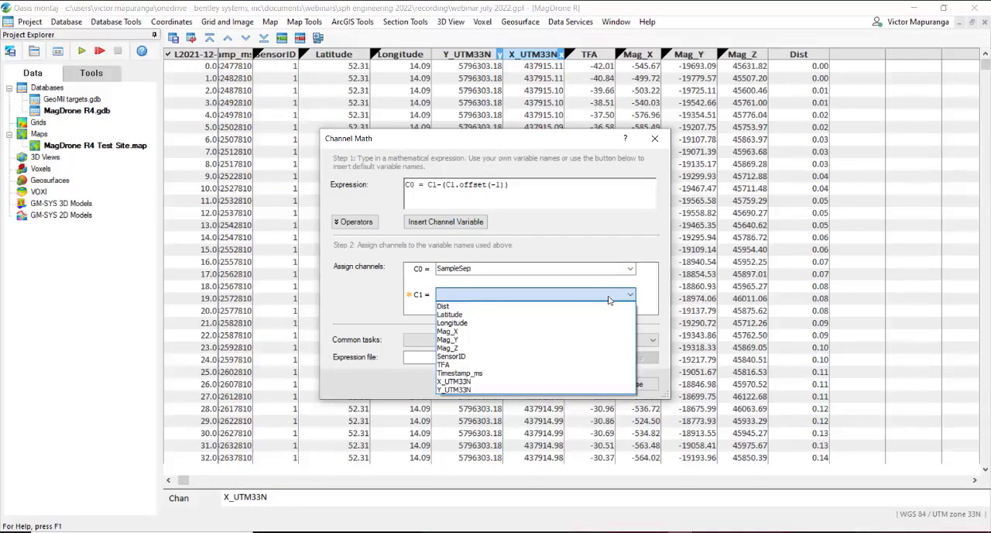
click(593, 306)
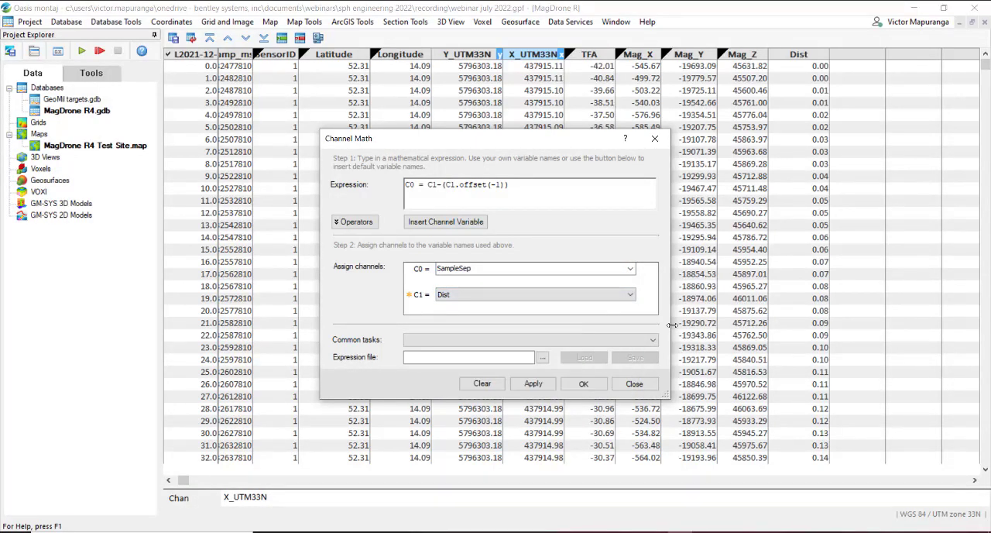
click(598, 385)
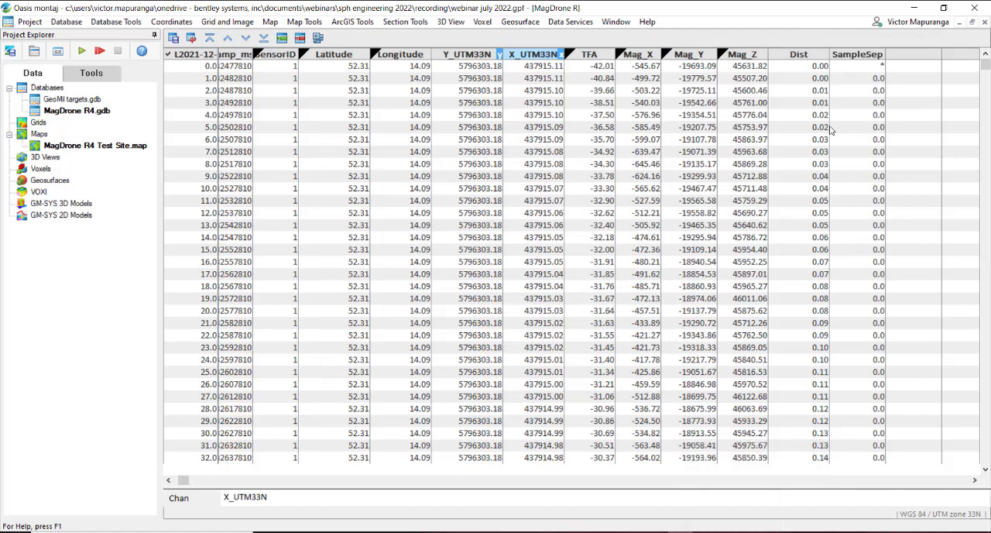
Step: Set the SampleSep channel to display 5 decimals
right_click(870, 57)
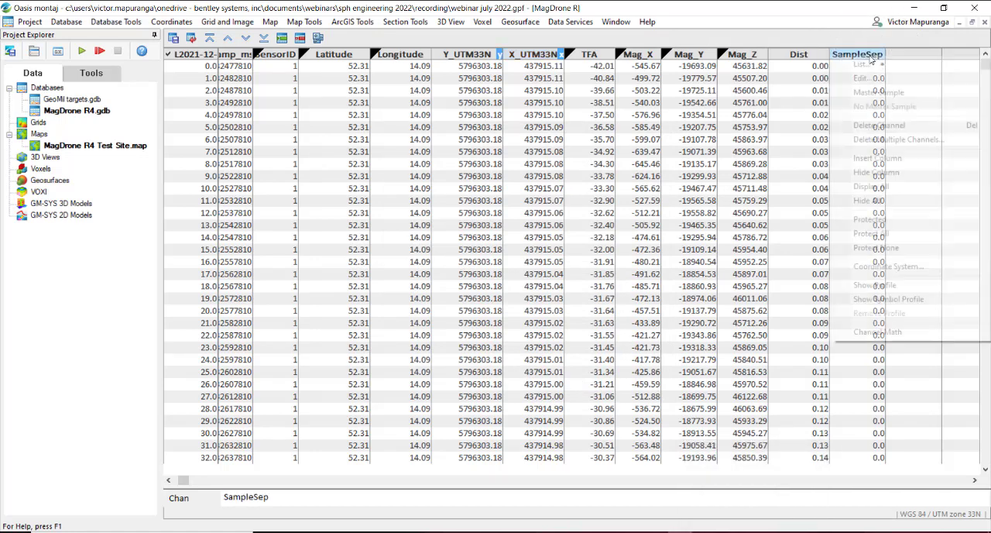
click(877, 78)
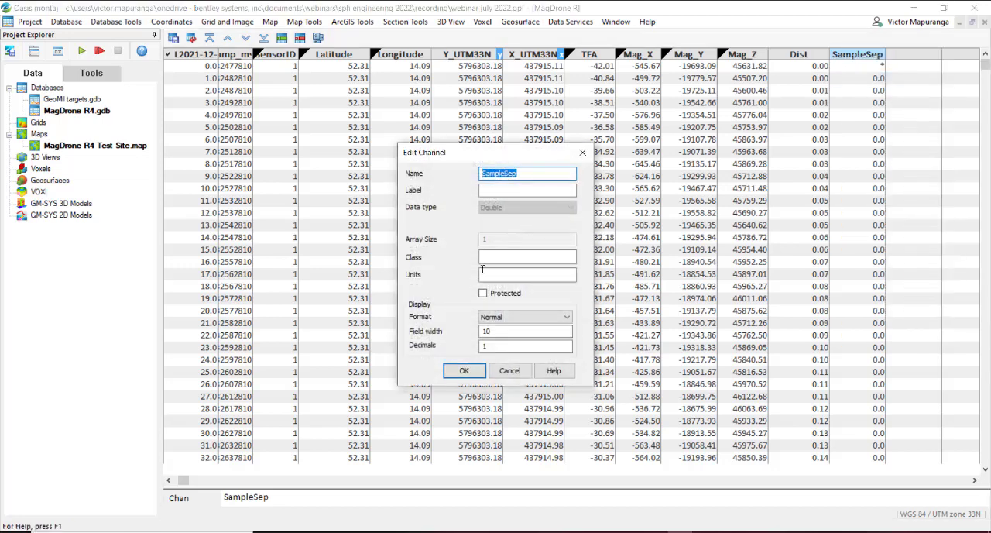
drag(493, 348, 439, 341)
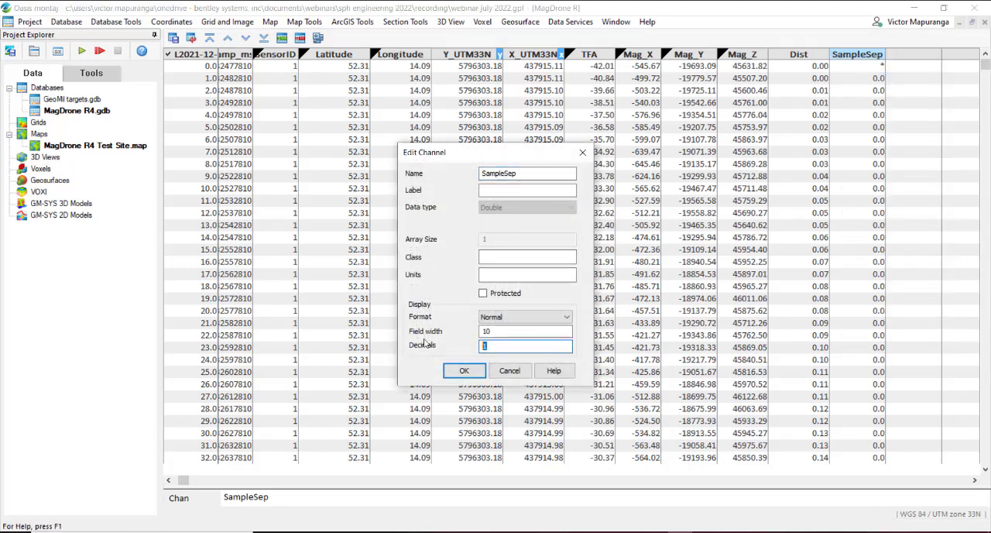
text(2)
click(463, 370)
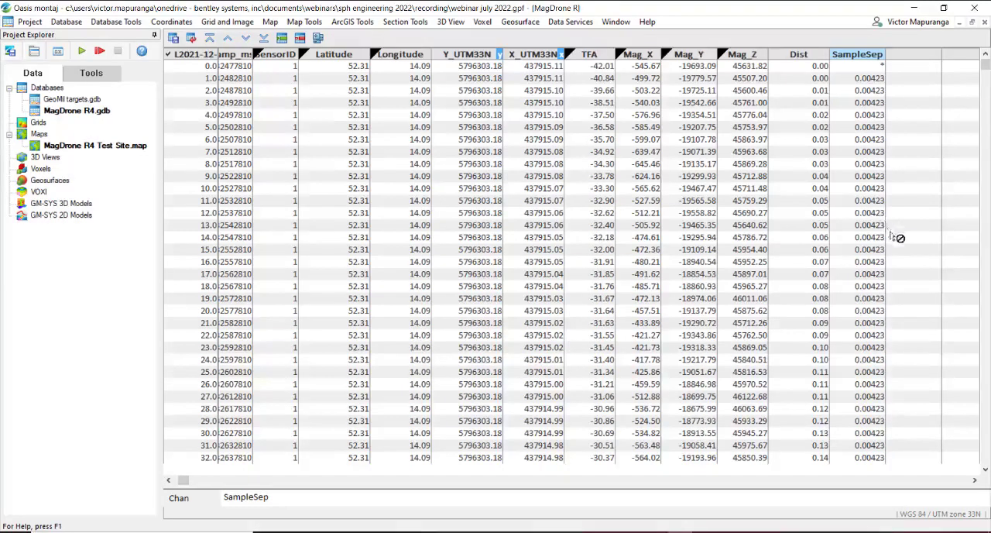
Step: Show the profile of the SampleSep channel beneath the database table
click(857, 64)
right_click(857, 59)
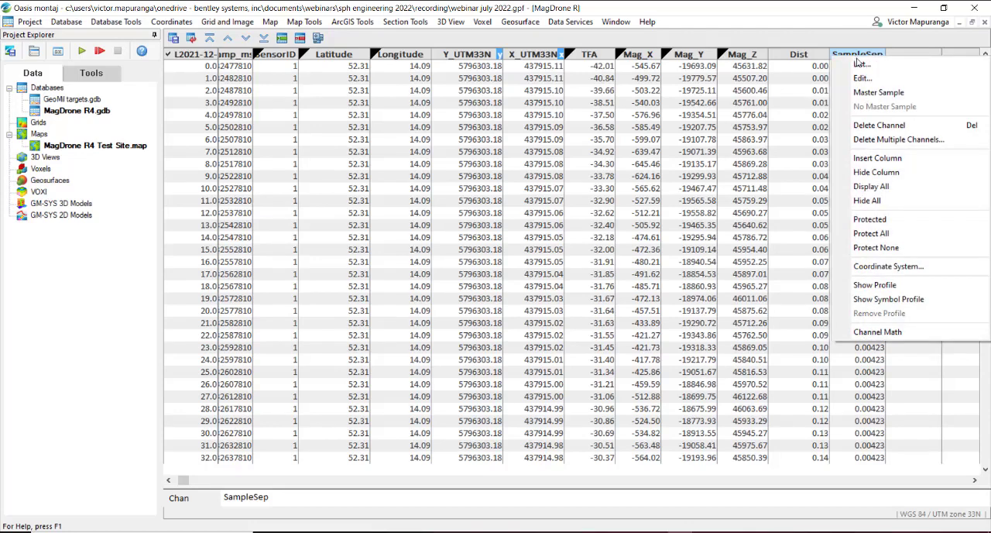
click(918, 288)
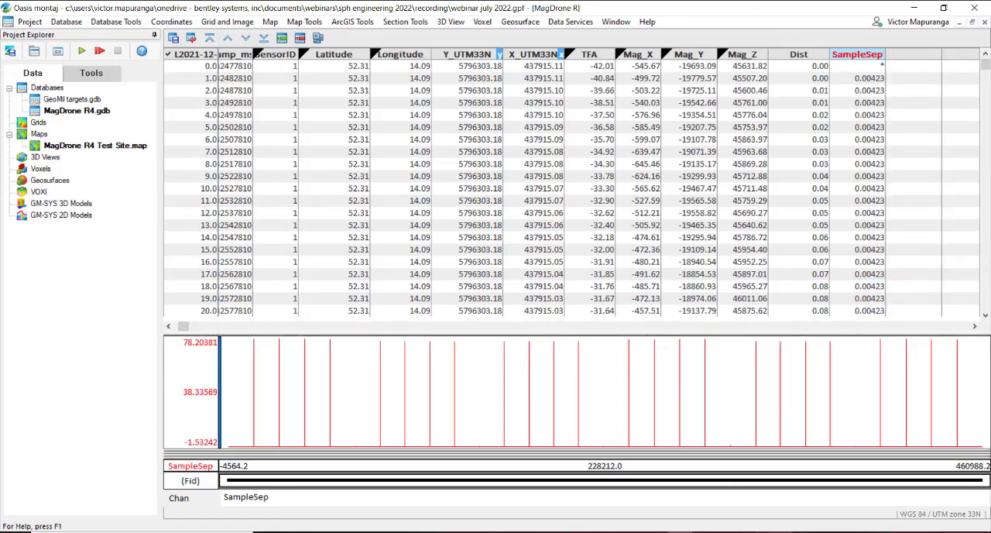
Step: Examine the full-precision sample separation values in the first rows of the SampleSep channel
click(876, 80)
click(873, 92)
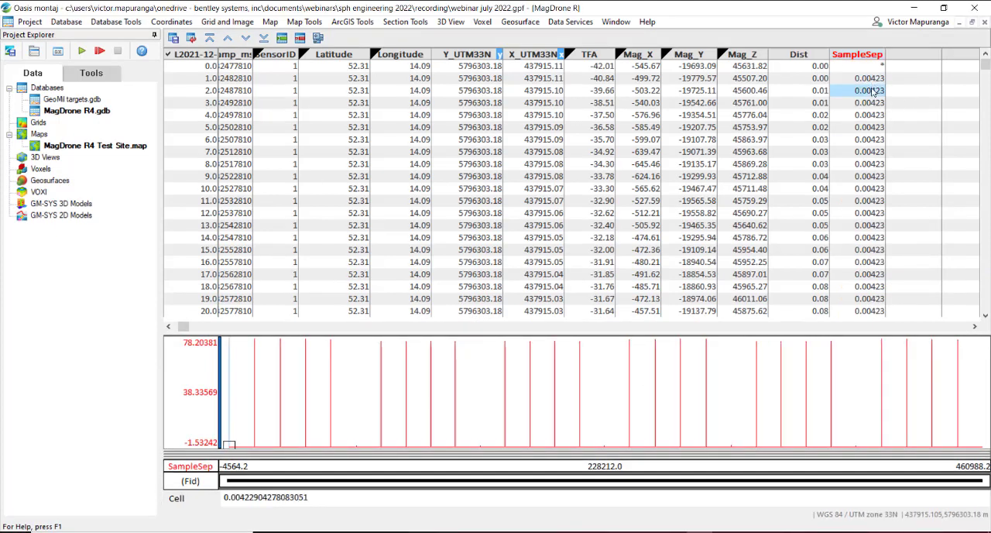
click(875, 102)
click(875, 116)
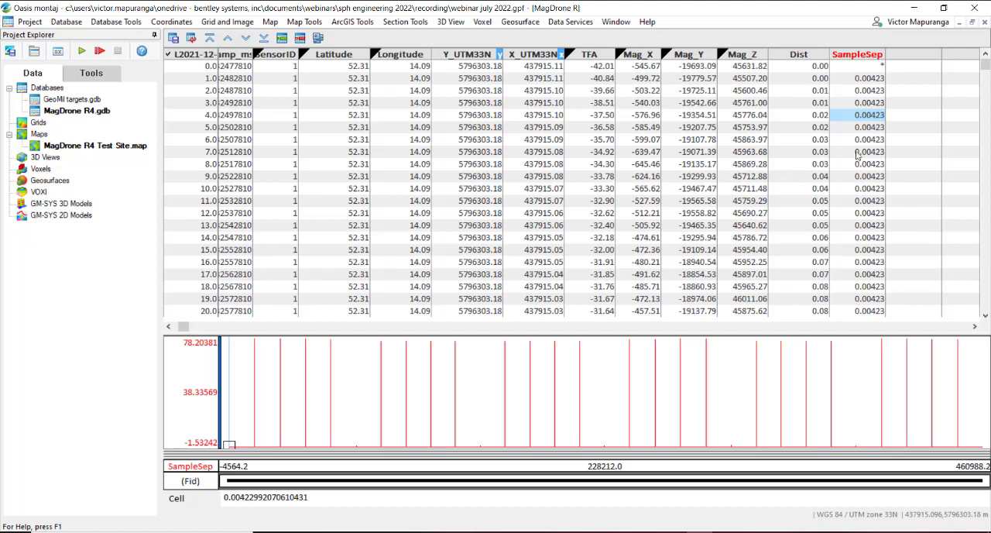
click(860, 140)
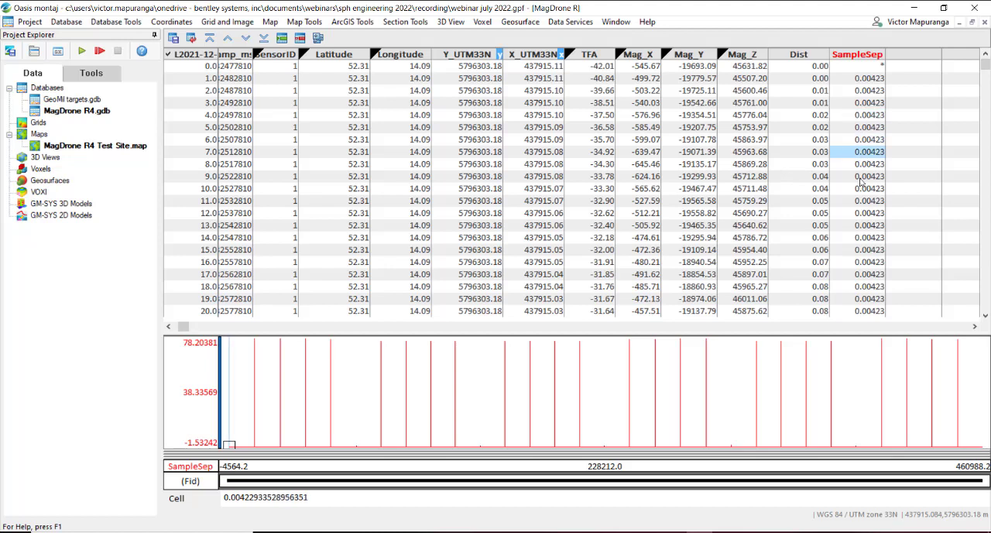
key(Down)
key(Down)
key(Down)
key(Down)
key(Down)
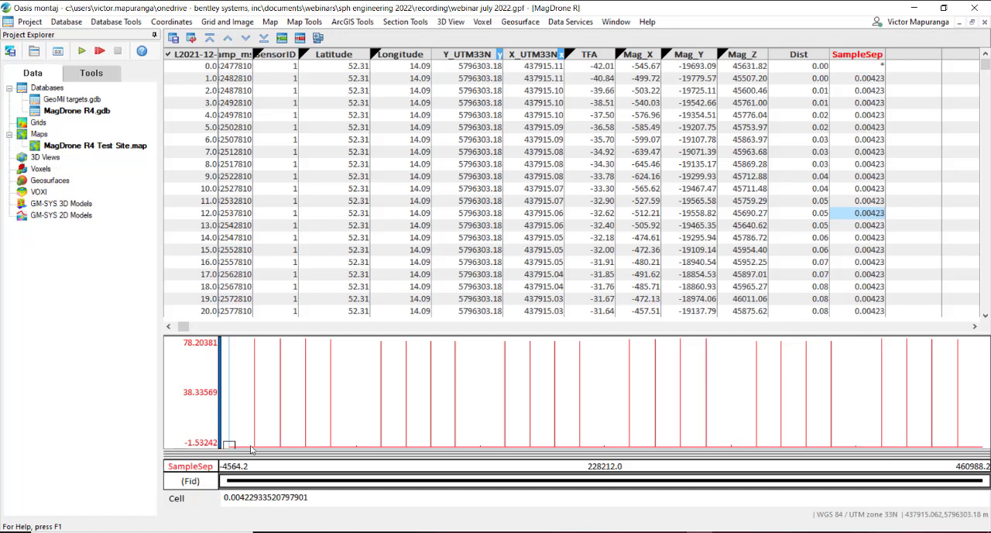
Step: Lower the SampleSep profile's Y-axis minimum to -14.10085 and inspect samples along its baseline up to the first spike
click(209, 446)
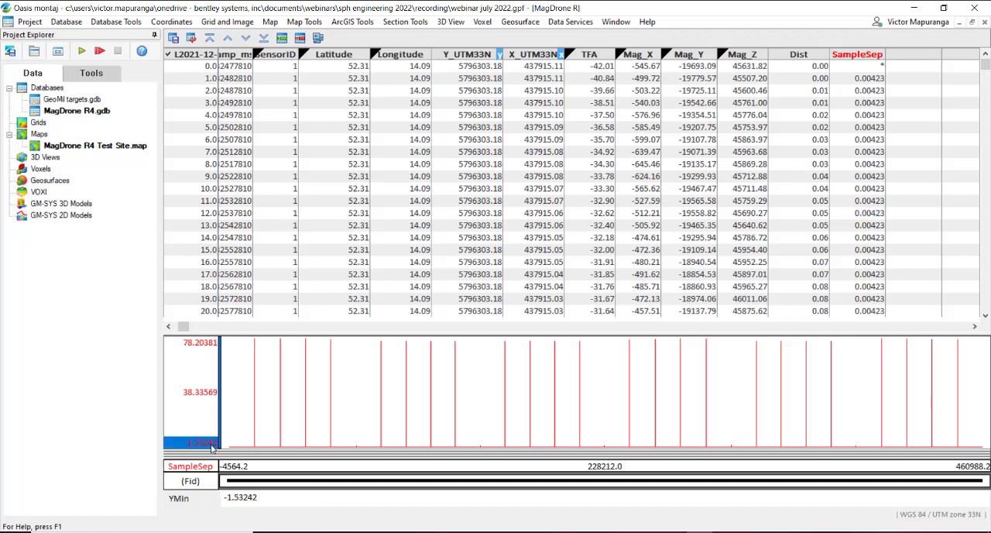
drag(212, 446, 222, 439)
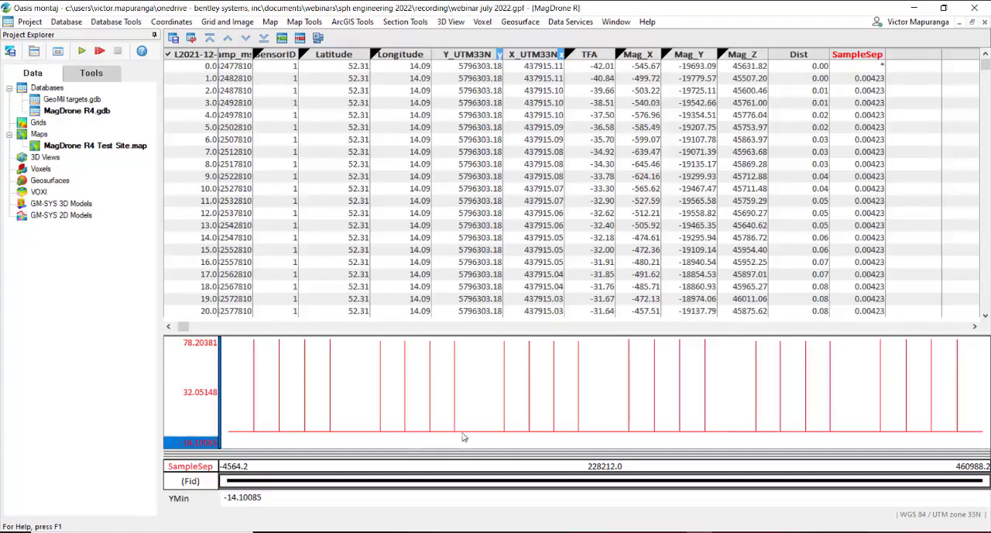
click(252, 431)
click(240, 431)
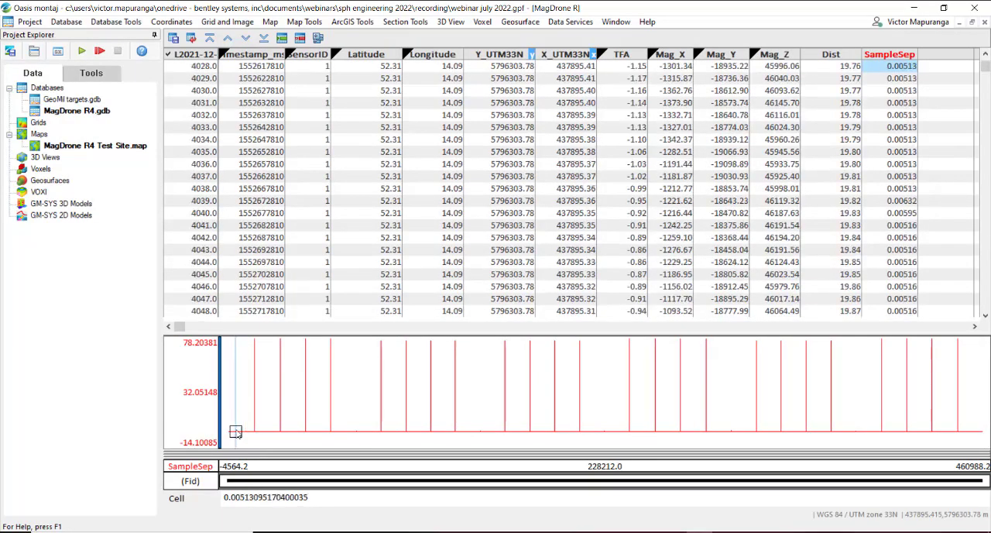
click(241, 431)
click(248, 431)
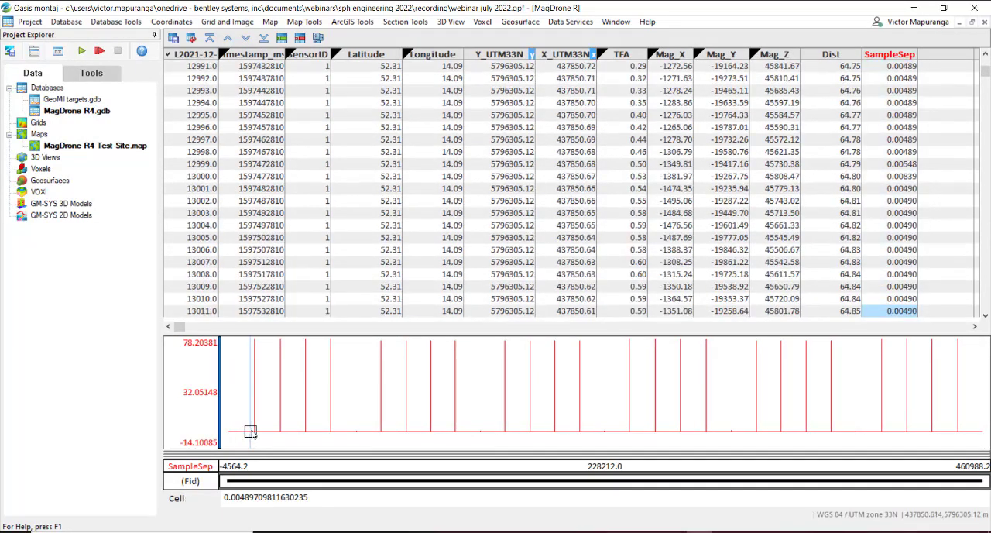
click(255, 431)
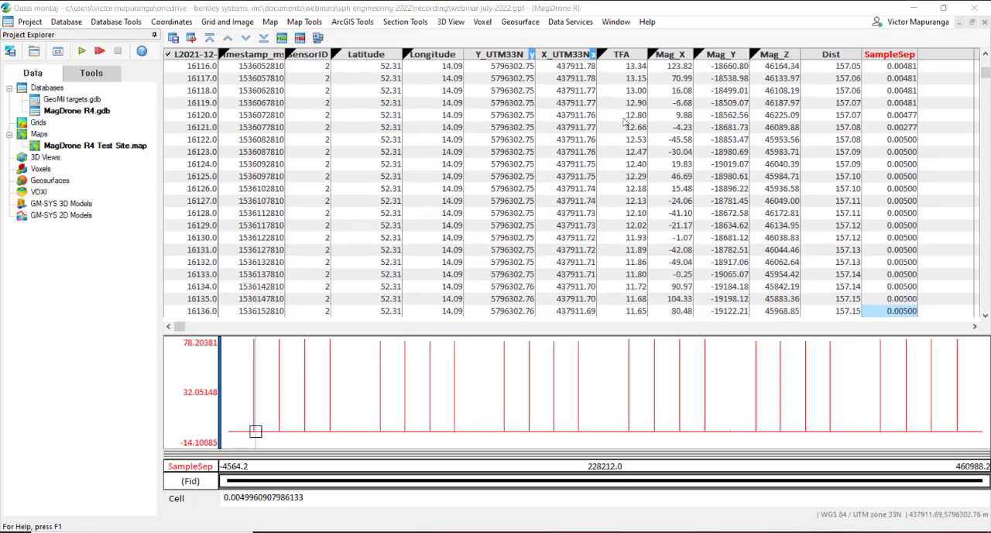
Step: Close the GeoMil targets database and tile the MagDrone R4 database and the test site map side by side
click(624, 24)
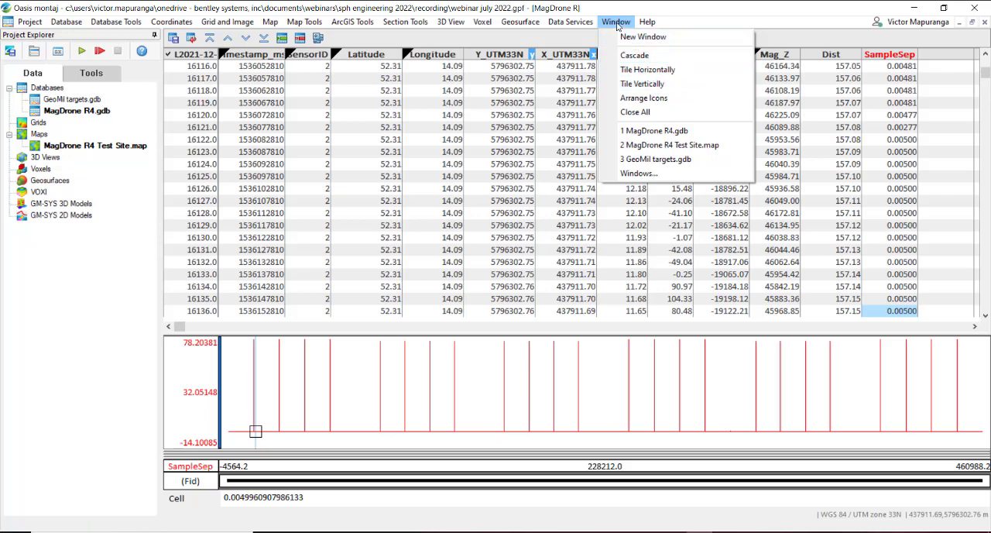
click(659, 70)
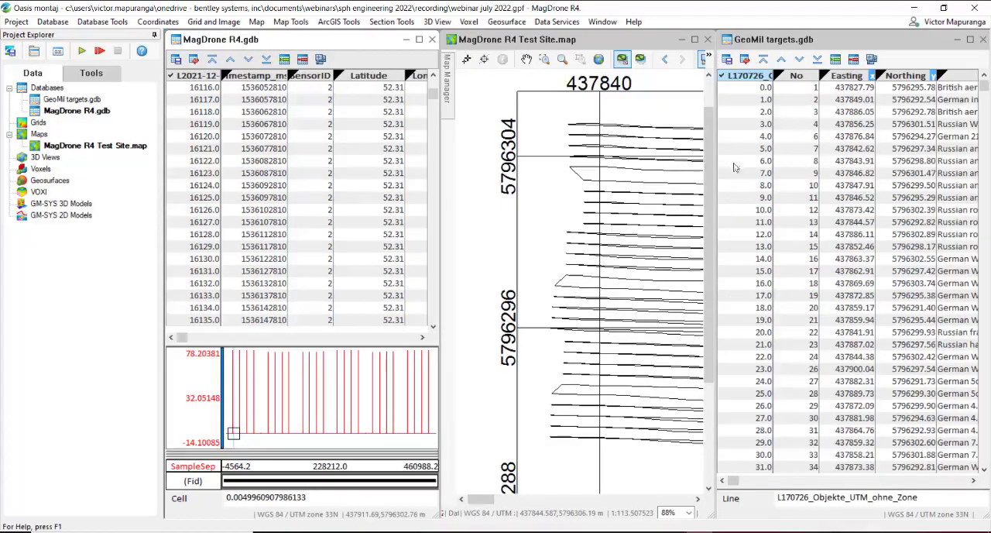
click(982, 39)
click(602, 22)
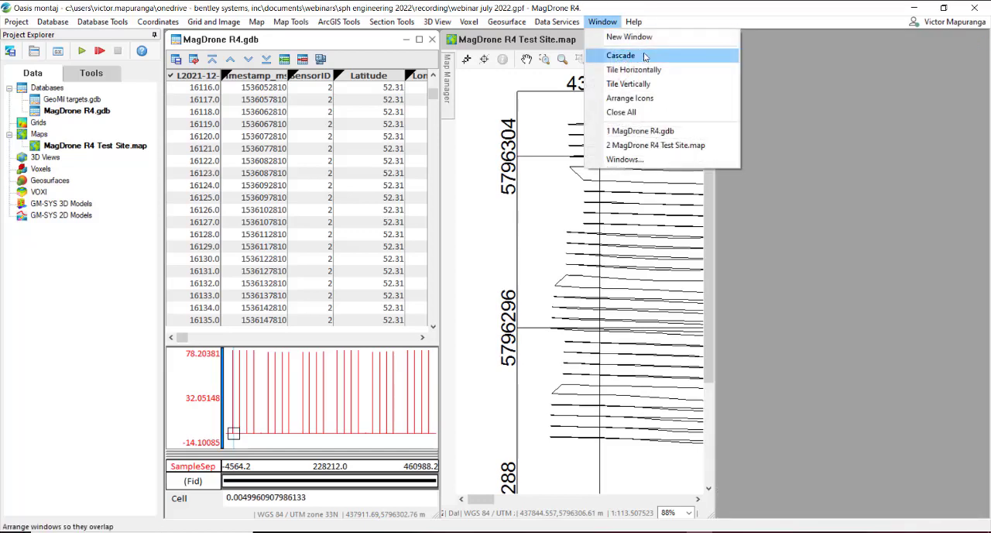
click(642, 84)
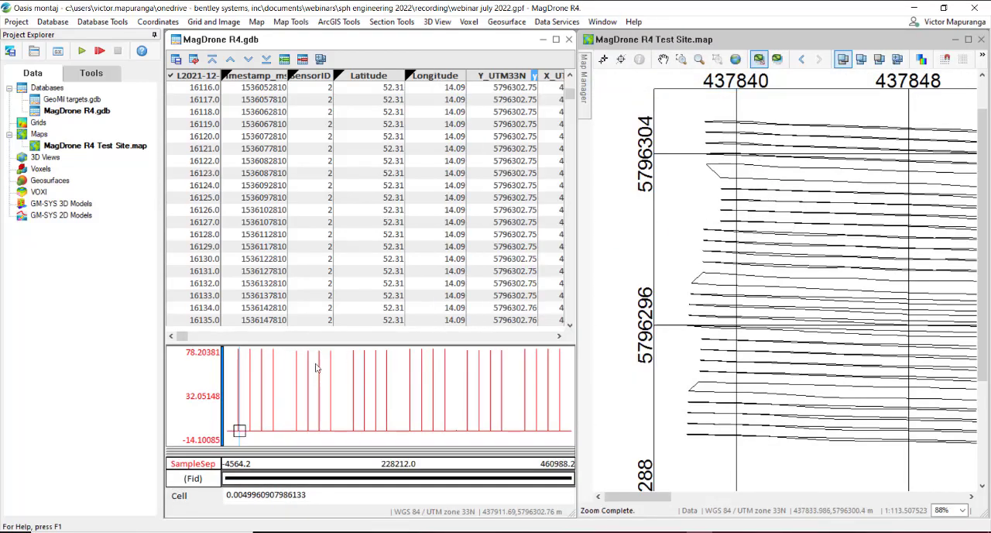
Step: Enable panning to the cursor on all maps for the database and link the map data to the PATH_MagDrone R4 group
click(559, 337)
click(559, 337)
click(559, 337)
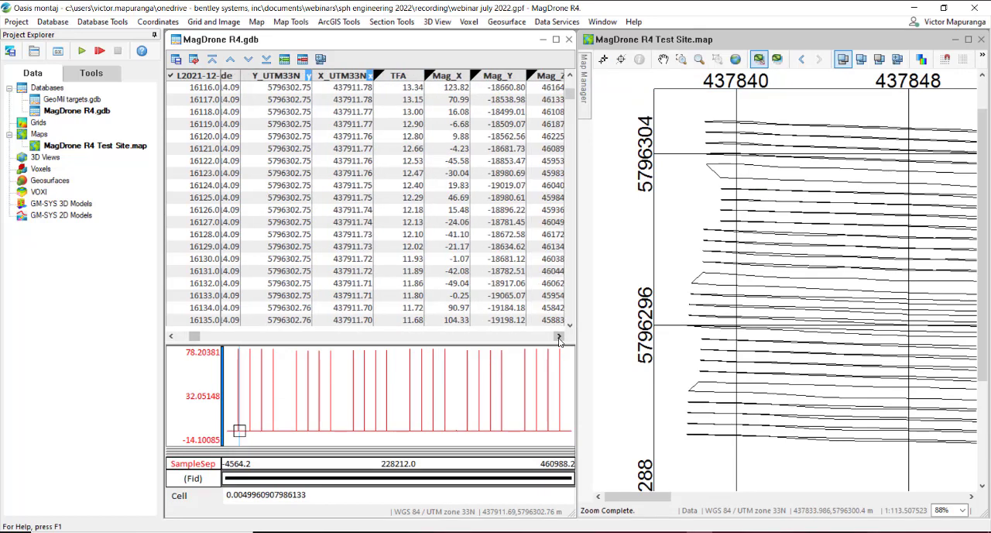
click(559, 337)
click(559, 338)
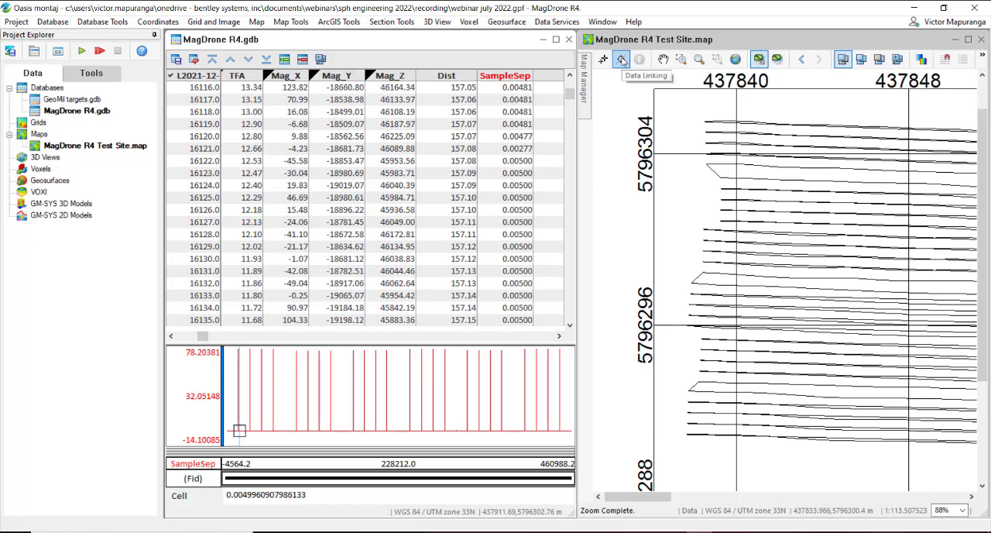
click(321, 60)
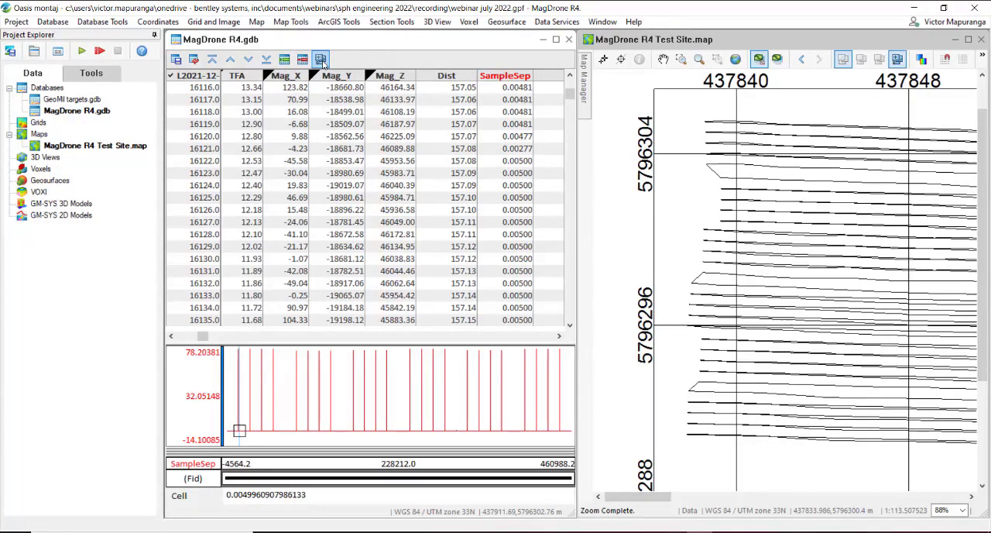
click(621, 60)
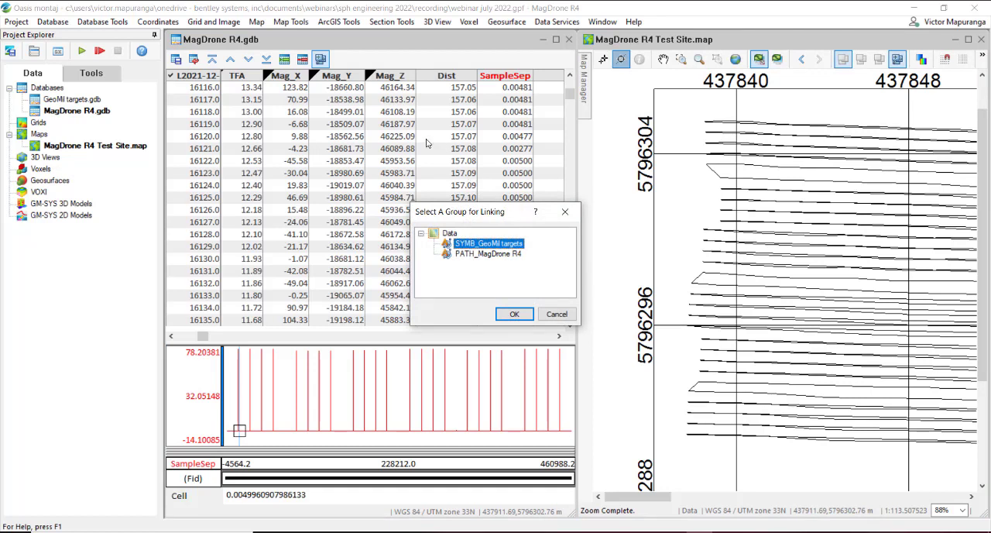
click(485, 254)
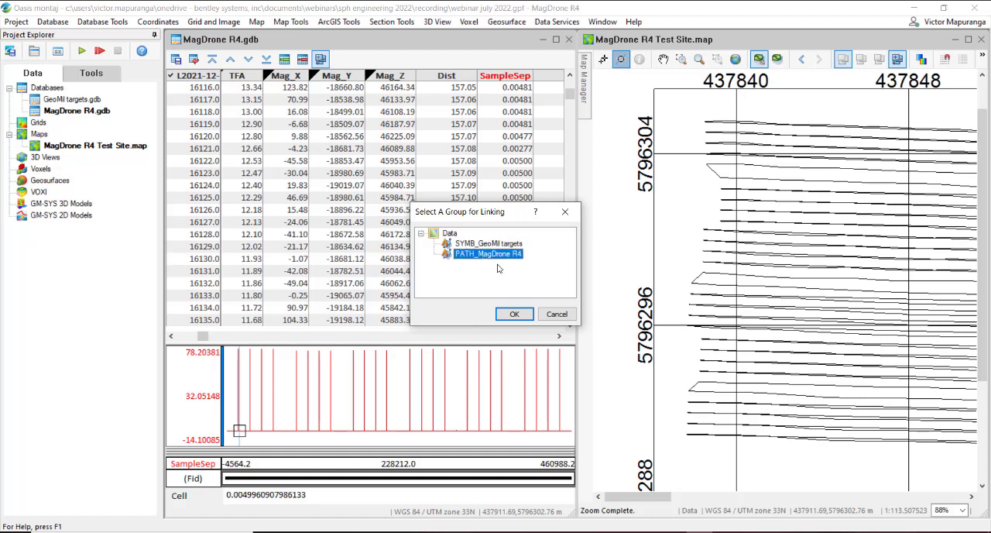
click(515, 314)
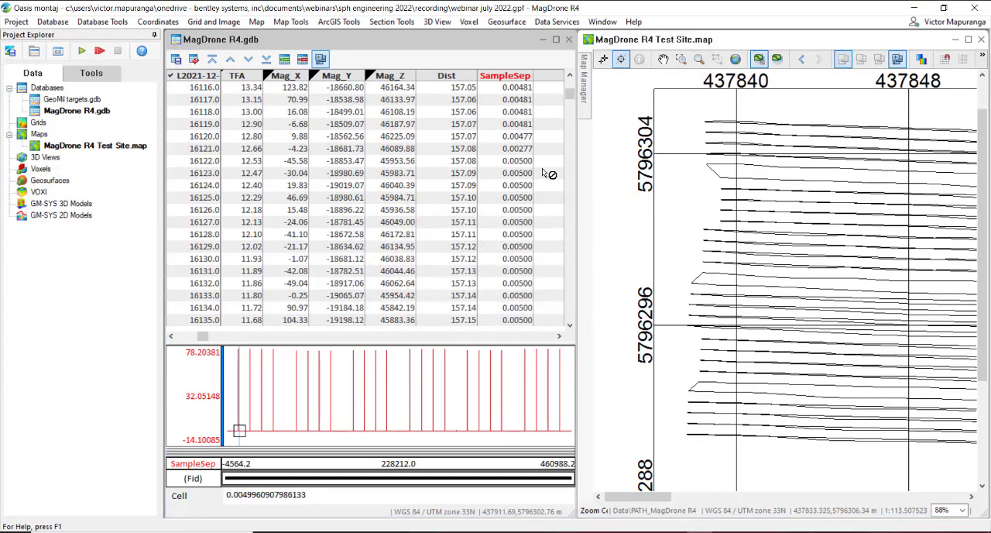
Step: Trace the first SampleSep rows on the linked map, and look up database samples from points along the first survey line
drag(569, 96, 569, 80)
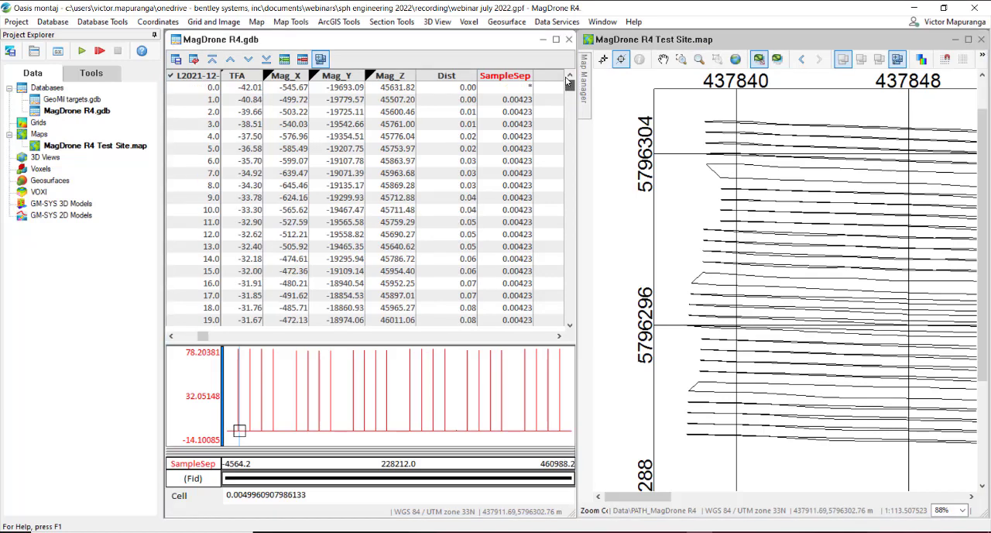
click(527, 88)
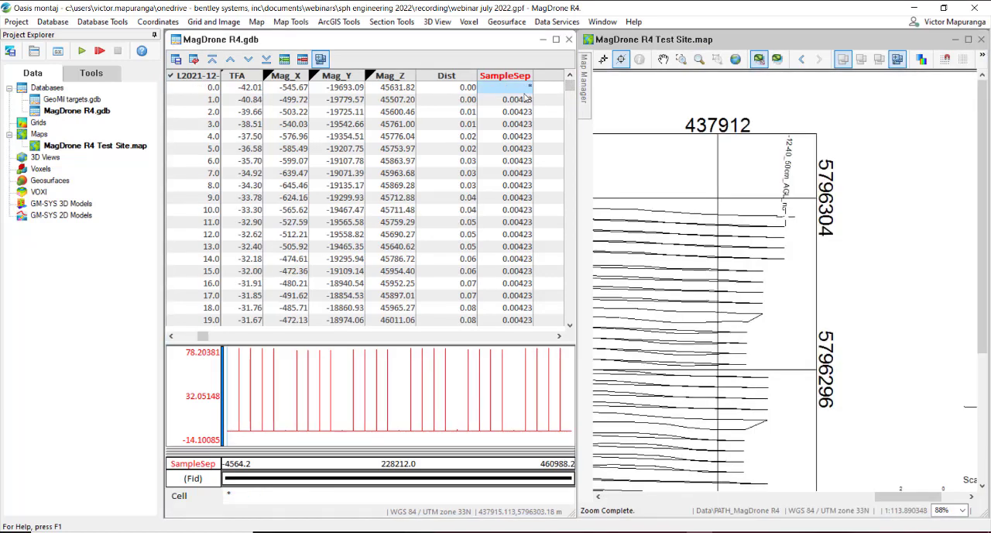
click(524, 112)
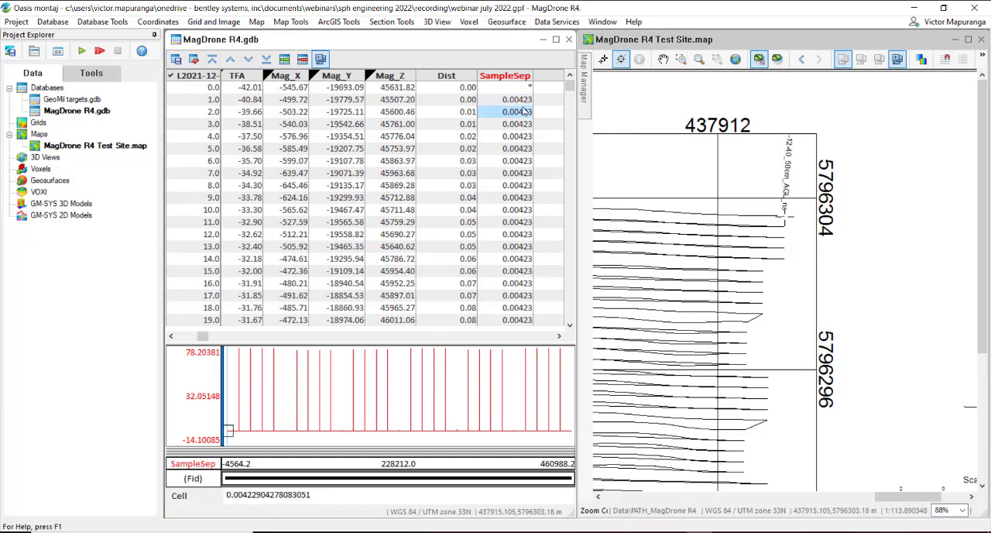
drag(524, 100, 532, 320)
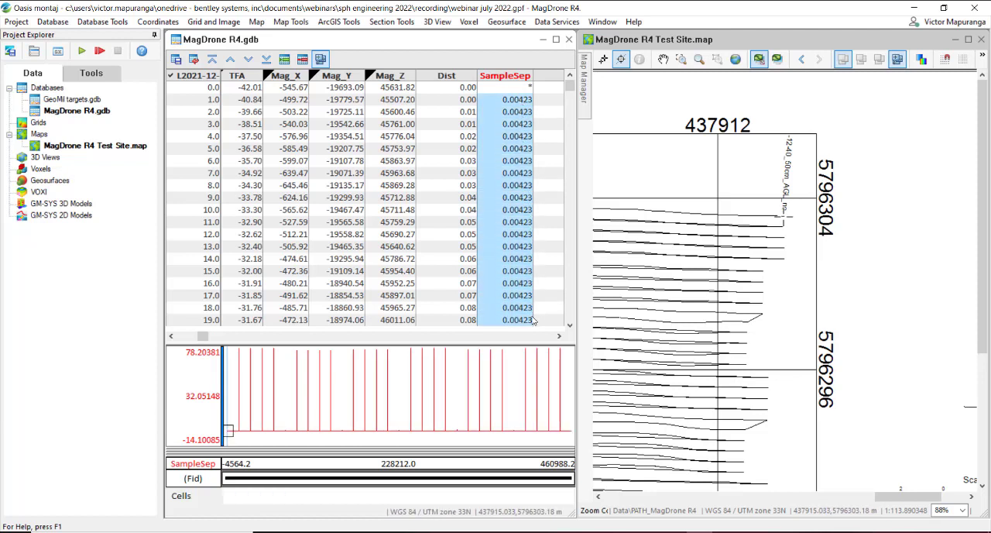
click(664, 212)
click(648, 209)
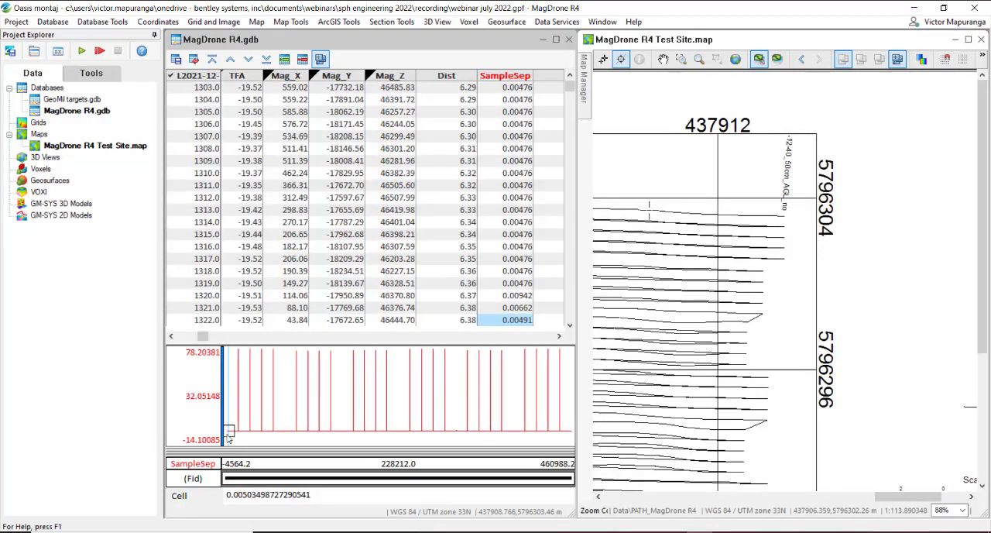
Step: Trace the flat section of the SampleSep profile up to the first spike and follow its position on the linked map
drag(229, 433, 237, 434)
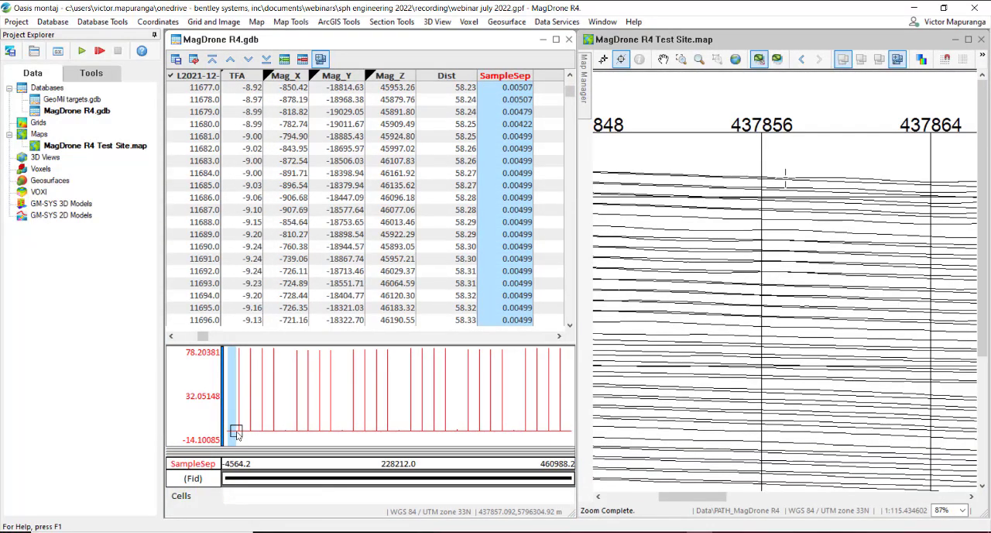
click(235, 430)
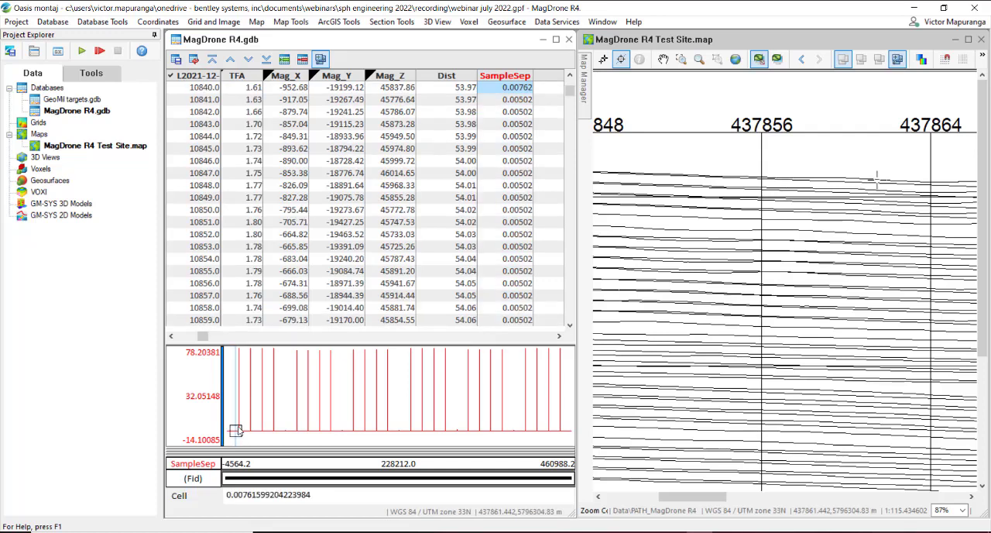
click(240, 430)
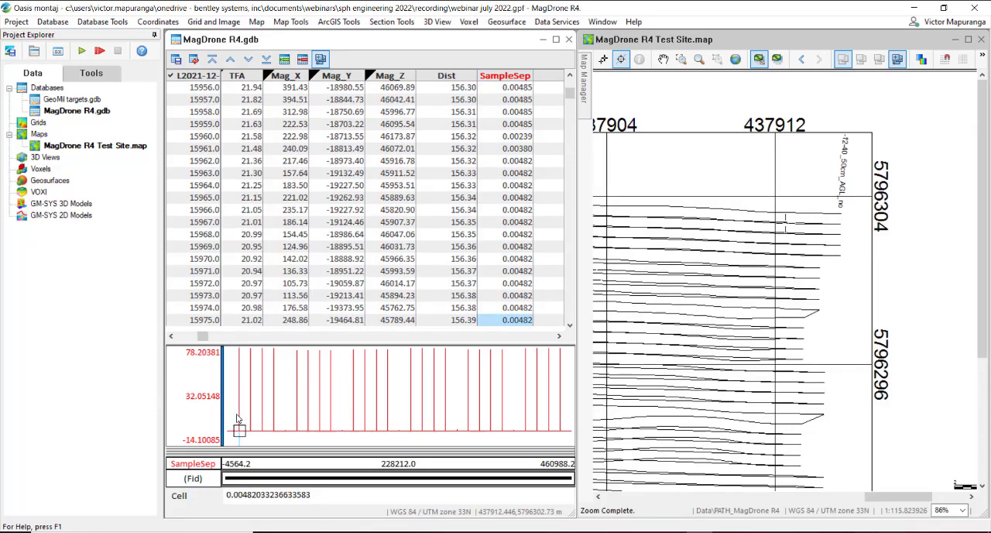
Step: Zoom the SampleSep profile in on the first spike and examine the table rows around the spike sample
right_click(236, 425)
click(269, 339)
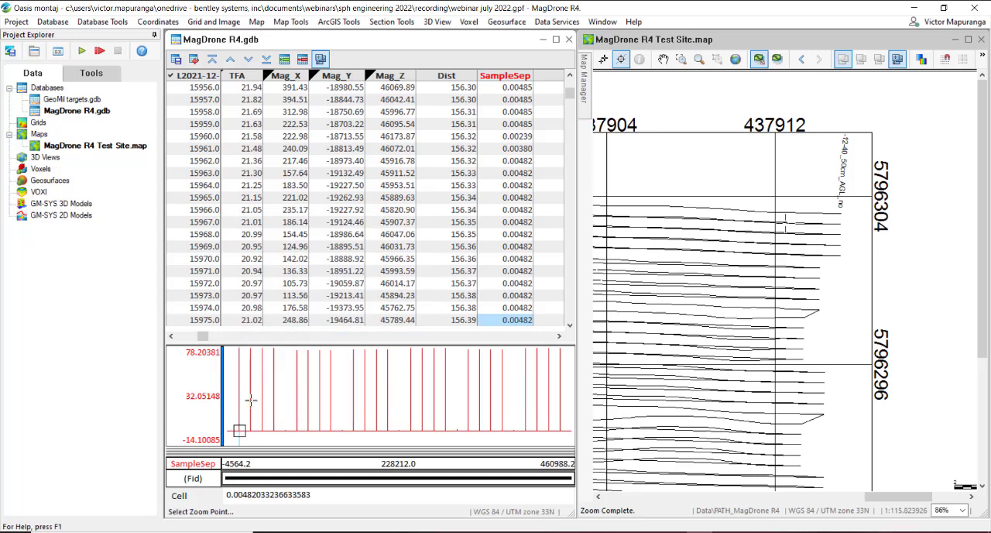
drag(224, 373, 247, 411)
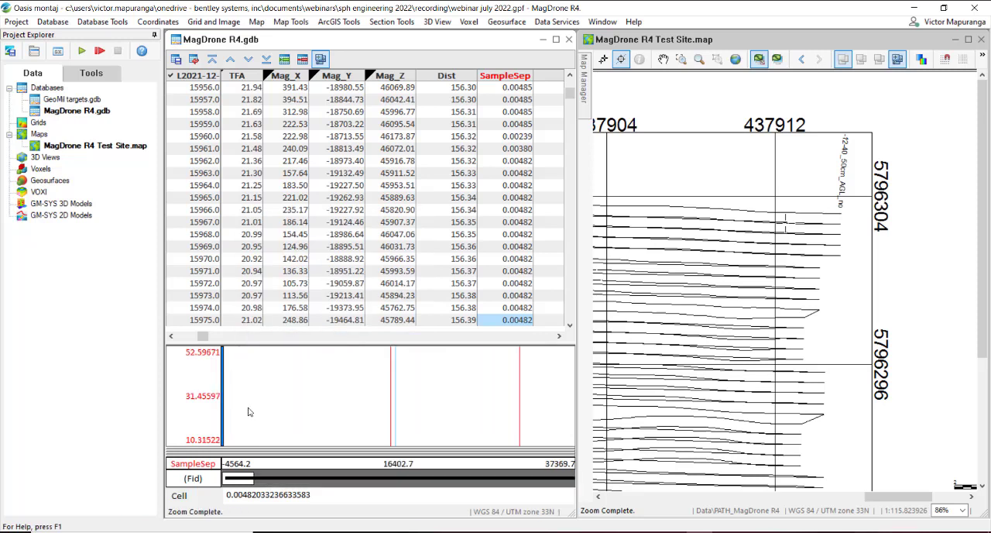
click(390, 439)
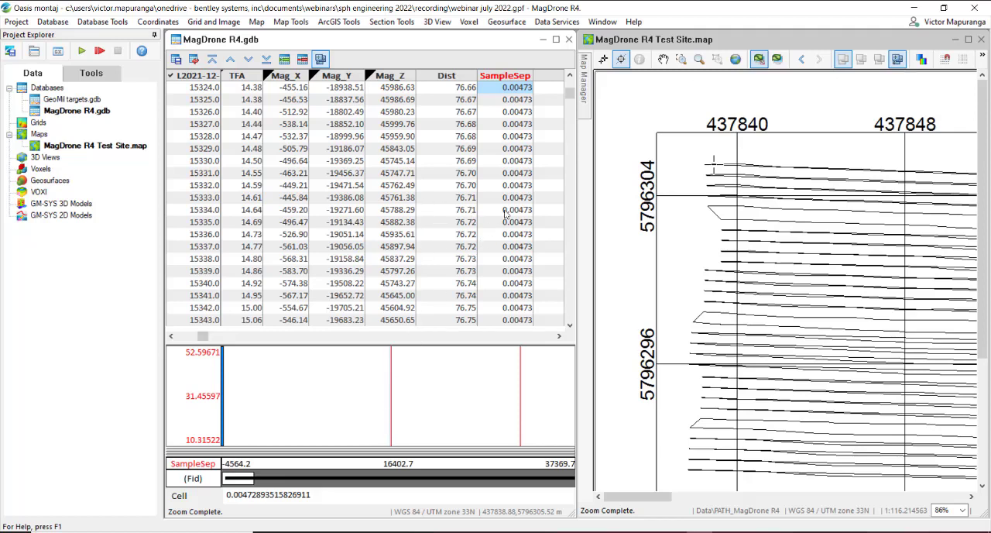
scroll(509, 221, down, 3)
scroll(509, 222, down, 6)
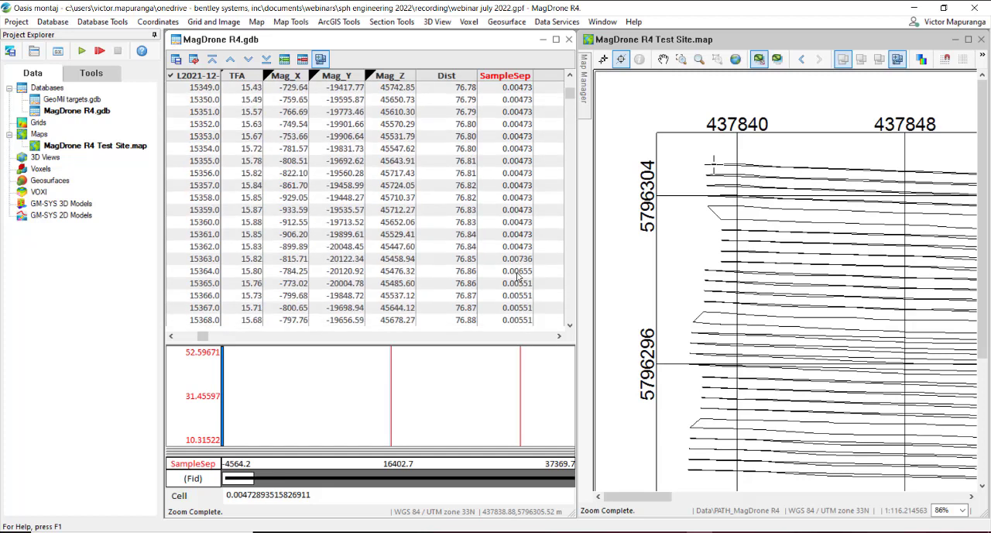
click(392, 401)
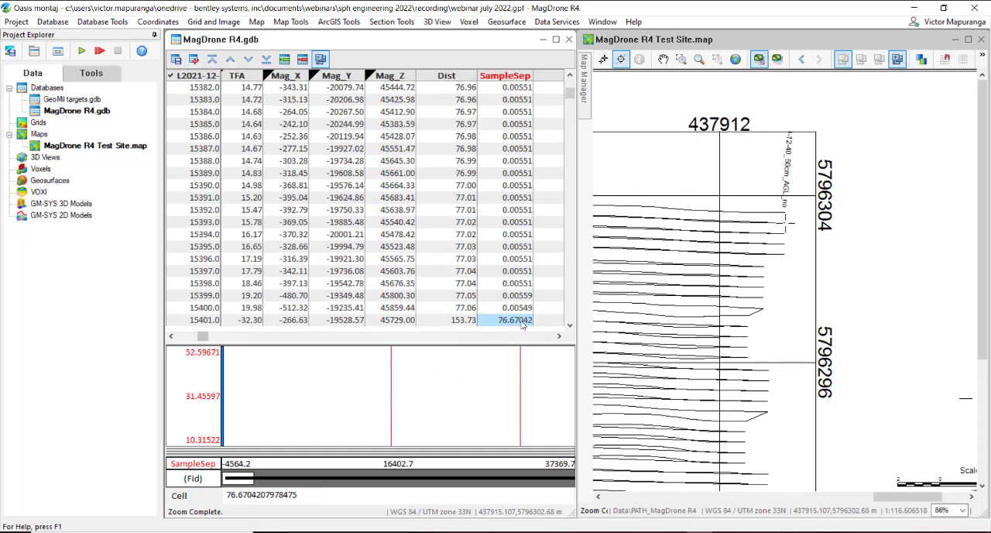
scroll(516, 308, down, 1)
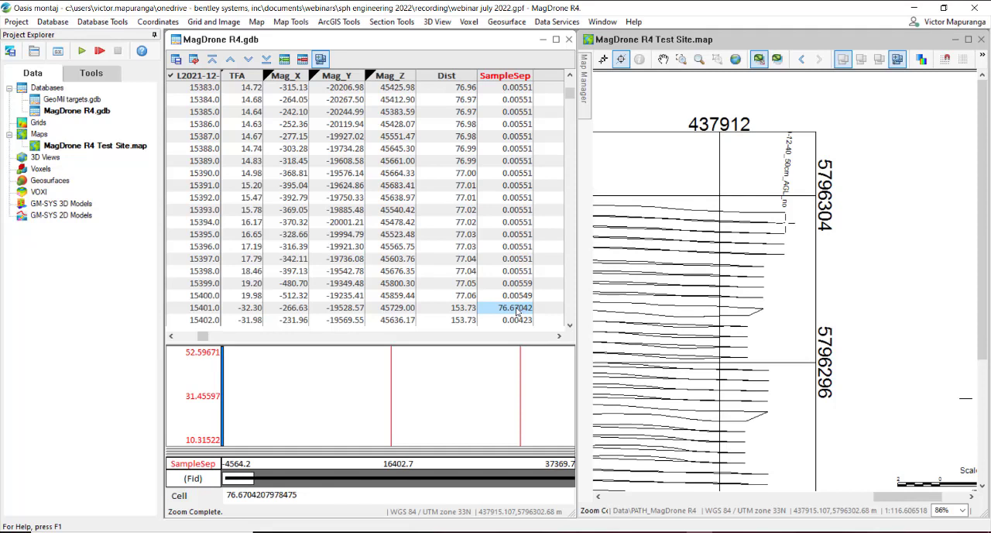
Step: Rescale the SampleSep profile, zoom in on the baseline around the next spikes and trace a section between two of them on the map
right_click(480, 399)
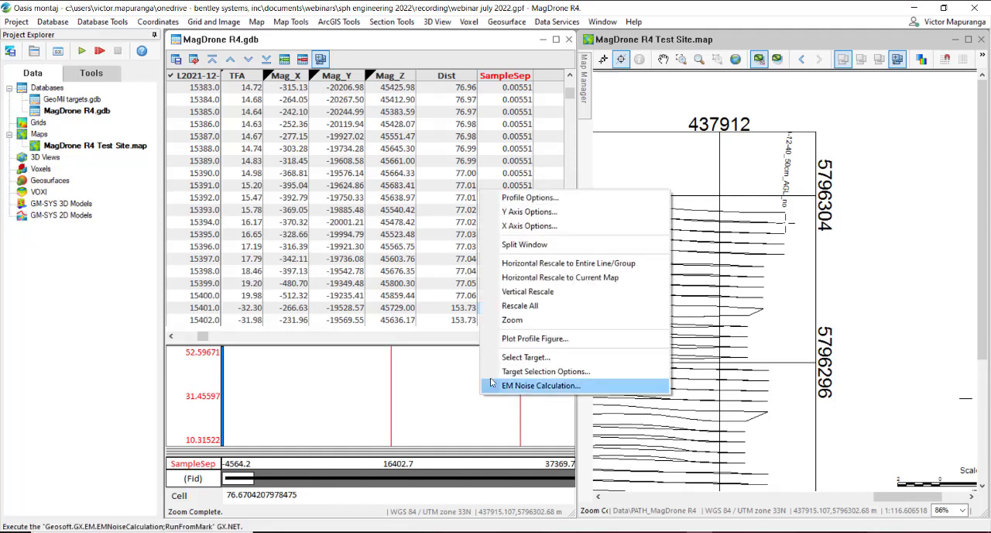
click(523, 307)
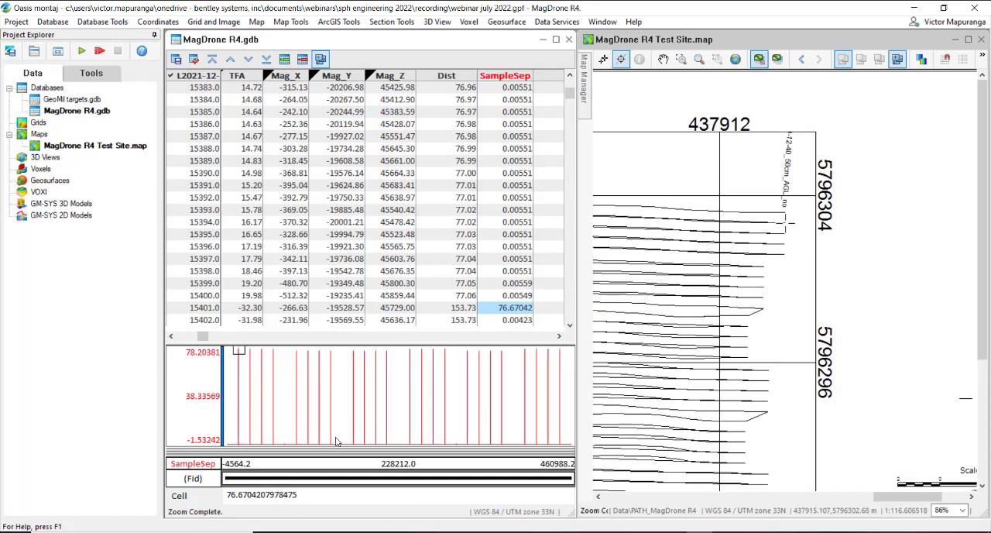
right_click(298, 409)
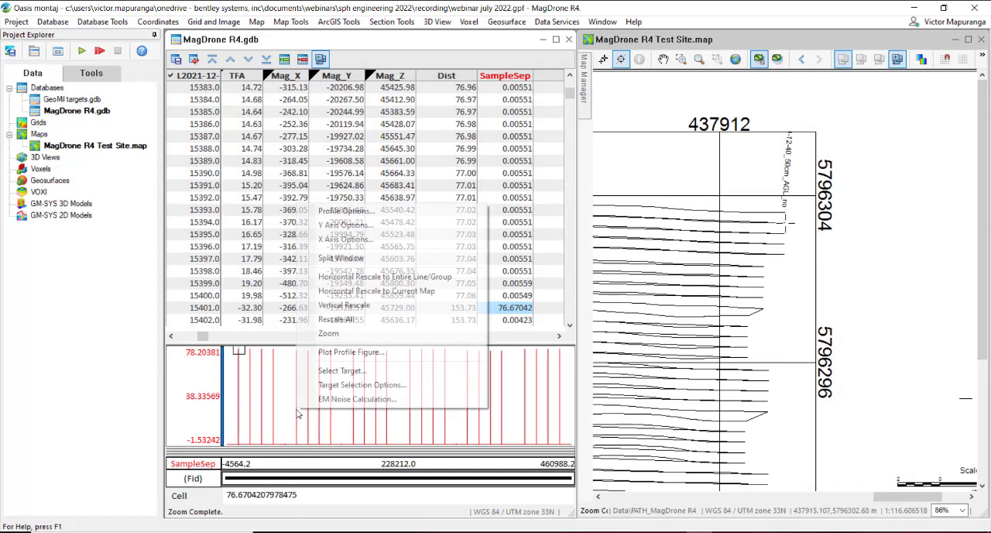
click(331, 333)
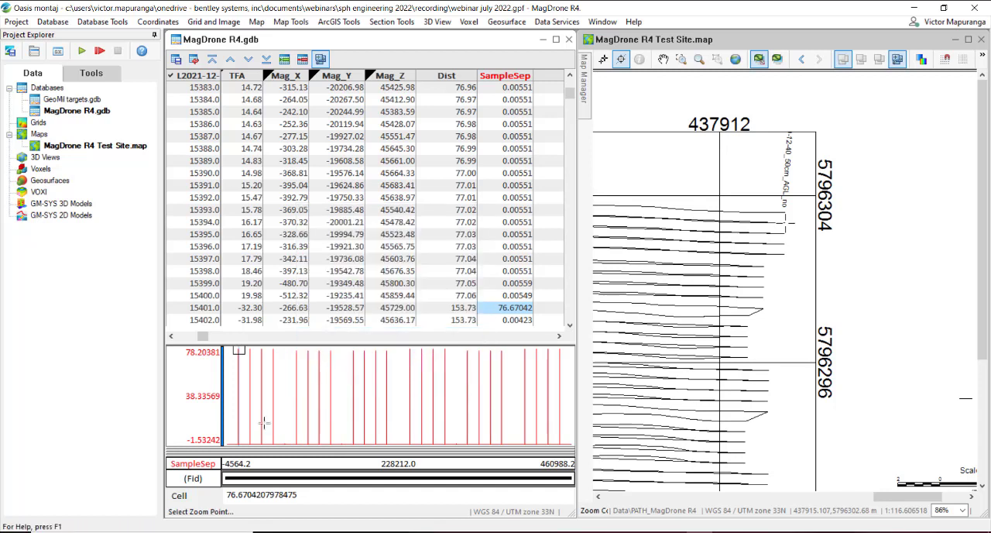
drag(259, 417, 313, 445)
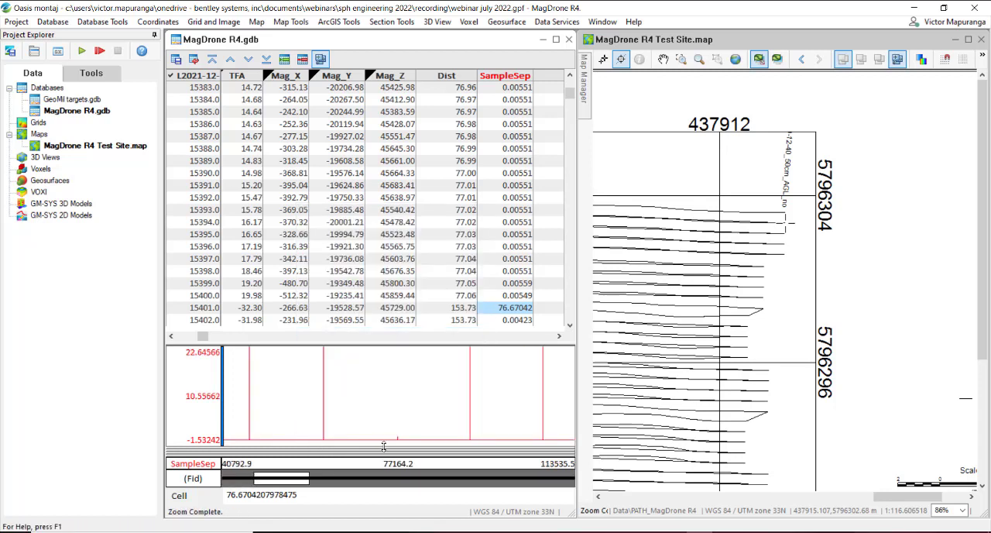
drag(325, 435, 395, 438)
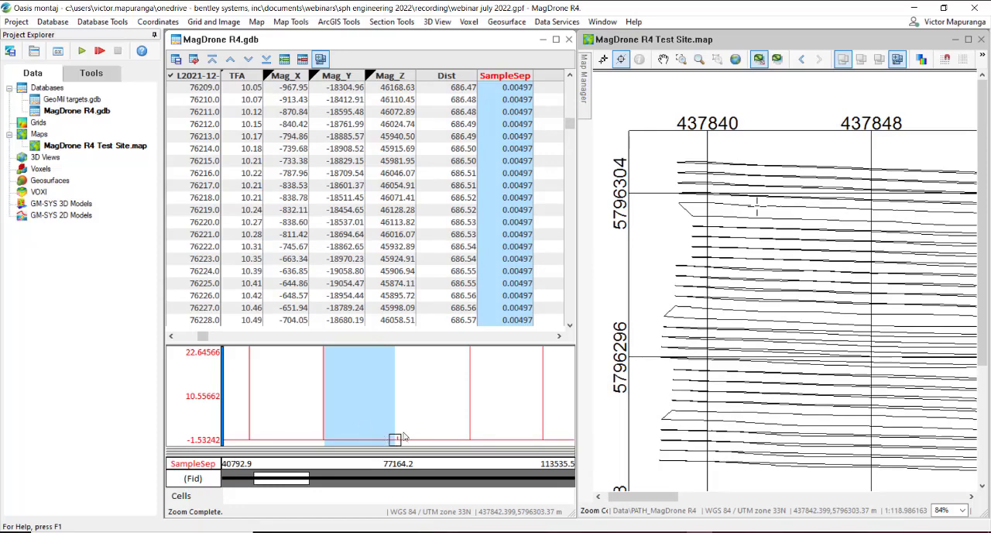
Step: Locate the small bump between the tall spikes in the SampleSep profile and scan the table rows beyond it
click(395, 440)
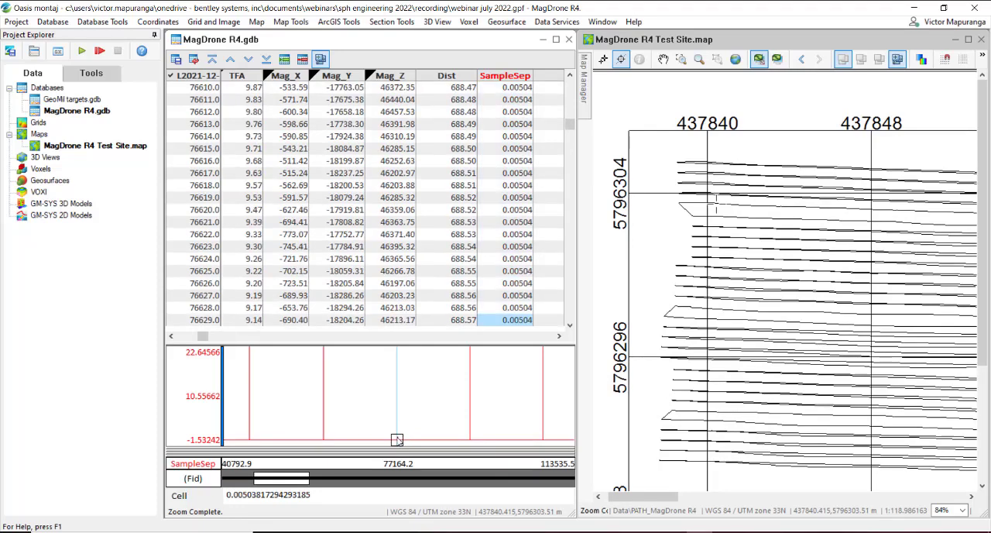
click(398, 440)
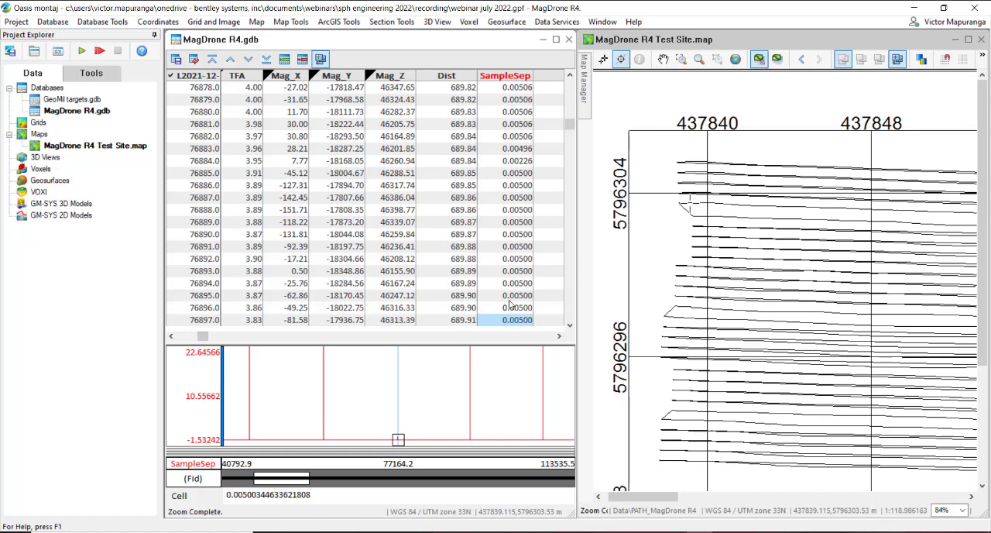
scroll(512, 306, down, 5)
scroll(511, 305, down, 3)
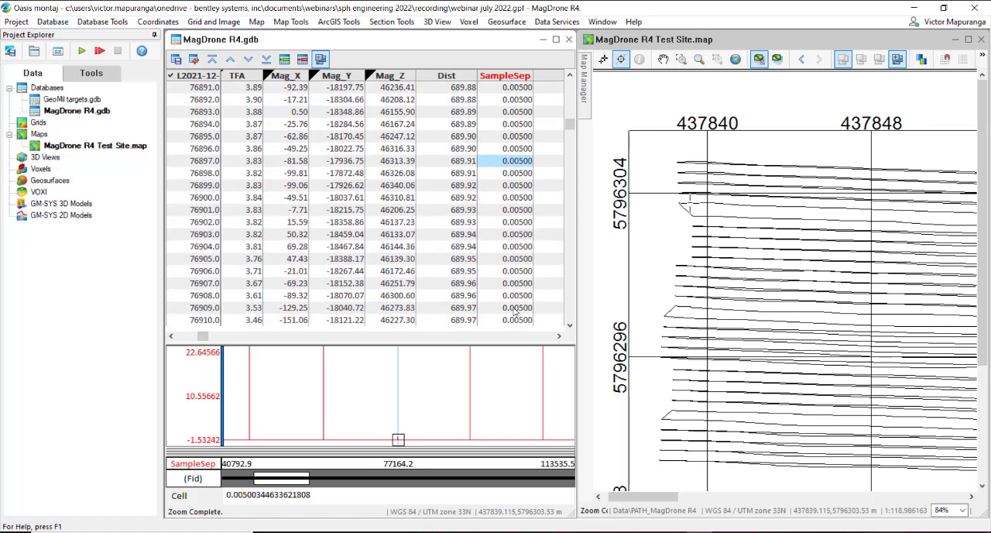
click(514, 307)
scroll(516, 309, down, 1)
scroll(514, 308, down, 4)
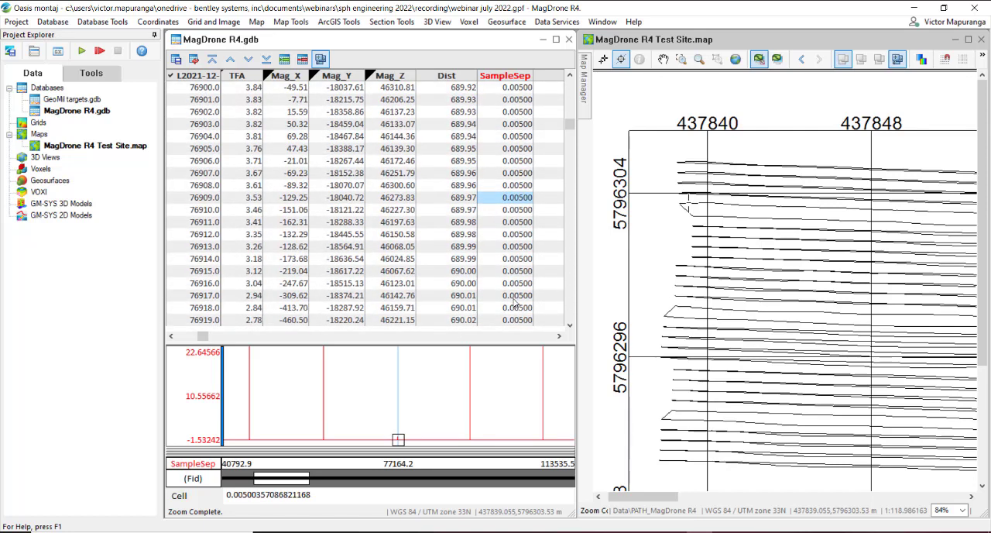
scroll(505, 294, down, 1)
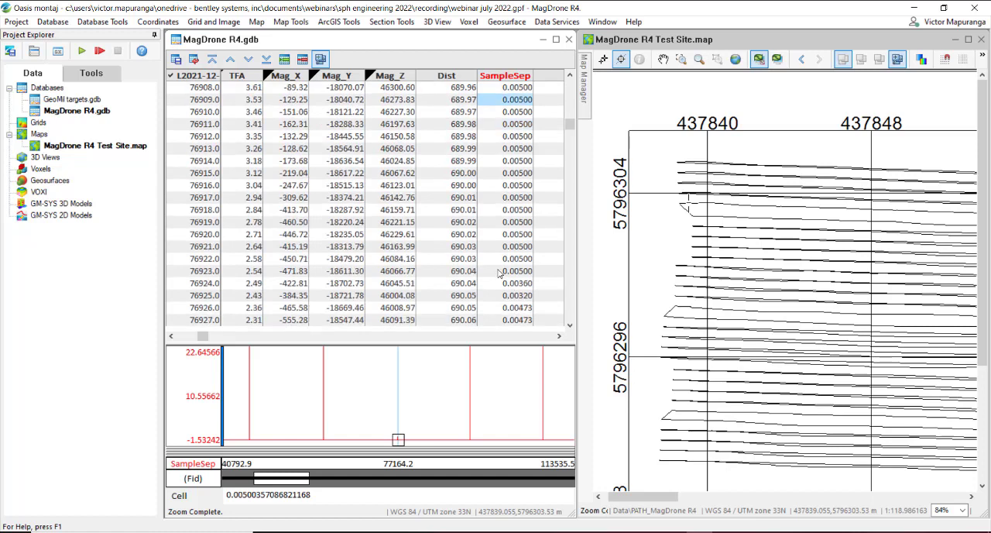
Step: Step through the SampleSep rows from fiducial 76923 to the jump at 77005, following the position on the linked map
click(499, 271)
key(Down)
key(Down)
key(Down)
key(Down)
key(Down)
key(Down)
key(Down)
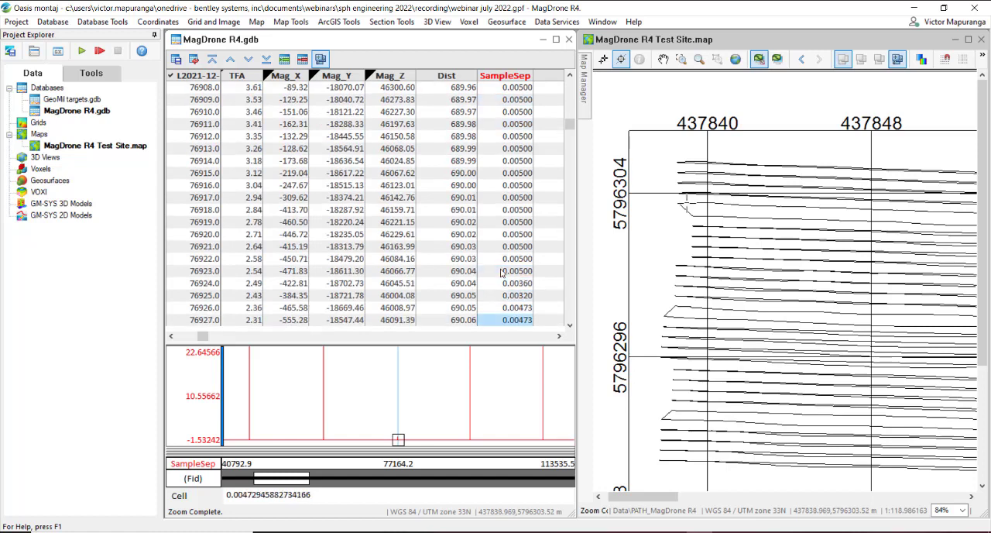
key(Down)
key(Down)
key(Down)
key(Down)
key(Down)
key(Down)
key(Down)
key(Down)
key(Down)
key(Down)
key(Down)
key(Down)
key(Down)
key(Down)
key(Down)
key(Down)
key(Down)
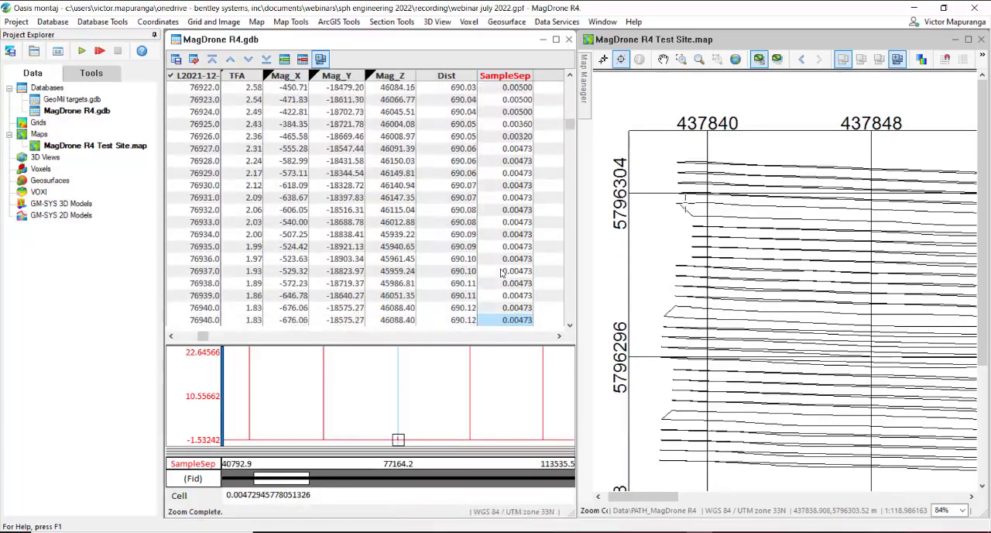
key(Down)
key(Down)
key(Down)
key(Down)
key(Down)
key(Down)
key(Down)
key(Down)
key(Down)
key(Down)
key(Down)
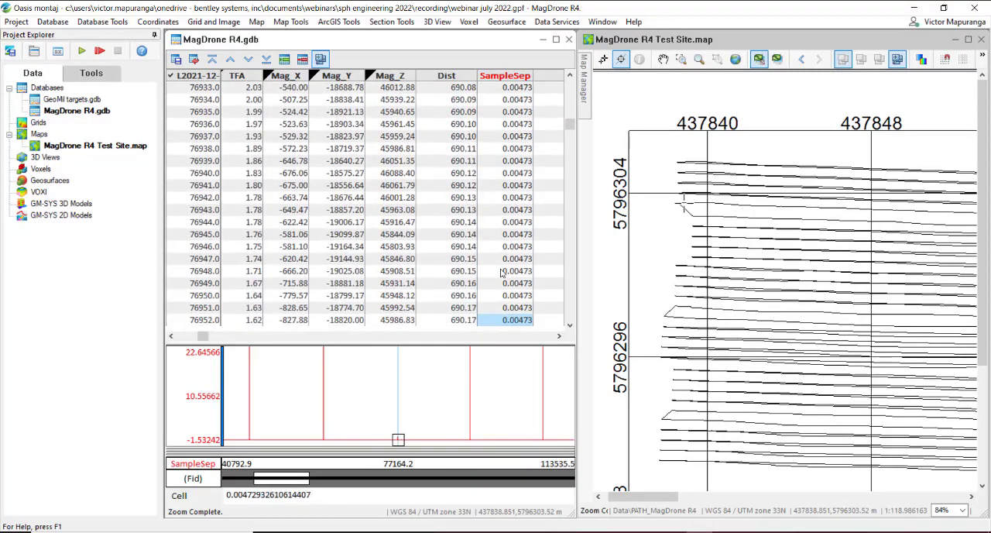
key(Down)
key(Down)
key(Down)
key(Down)
key(Down)
key(Down)
key(Down)
key(Down)
key(Down)
key(Down)
key(Down)
key(Down)
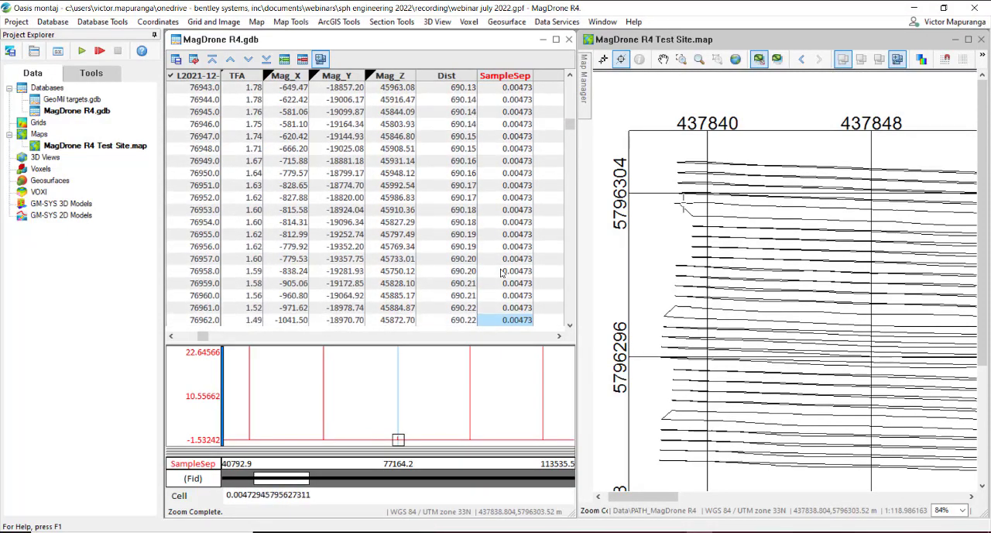
key(Down)
key(Down)
key(Down)
key(Down)
key(Down)
key(Down)
key(Down)
key(Down)
key(Down)
key(Down)
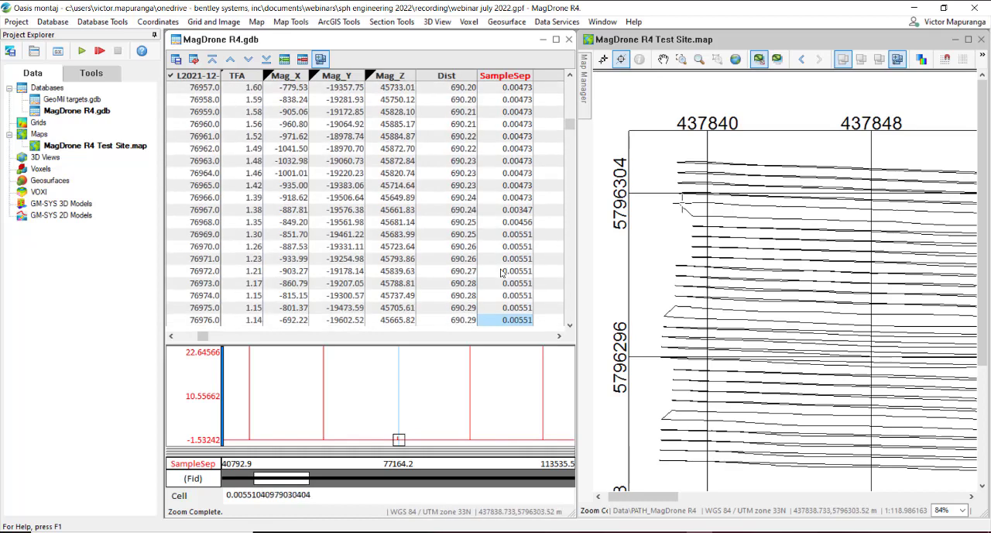
key(Down)
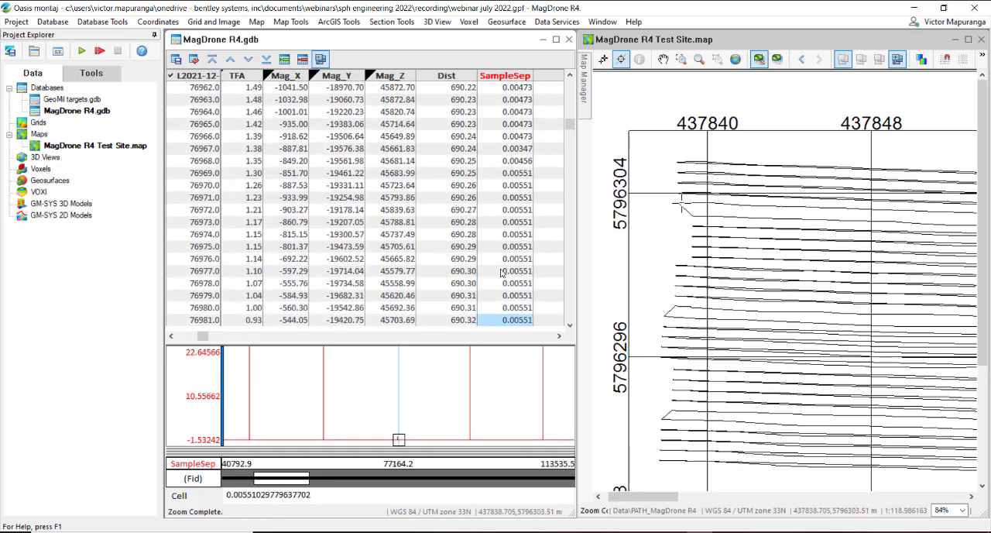
key(Down)
key(Down)
key(Down)
key(Down)
key(Down)
key(Down)
key(Down)
key(Down)
key(Down)
key(Down)
key(Down)
key(Down)
key(Down)
key(Down)
key(Down)
key(Down)
key(Down)
key(Down)
key(Down)
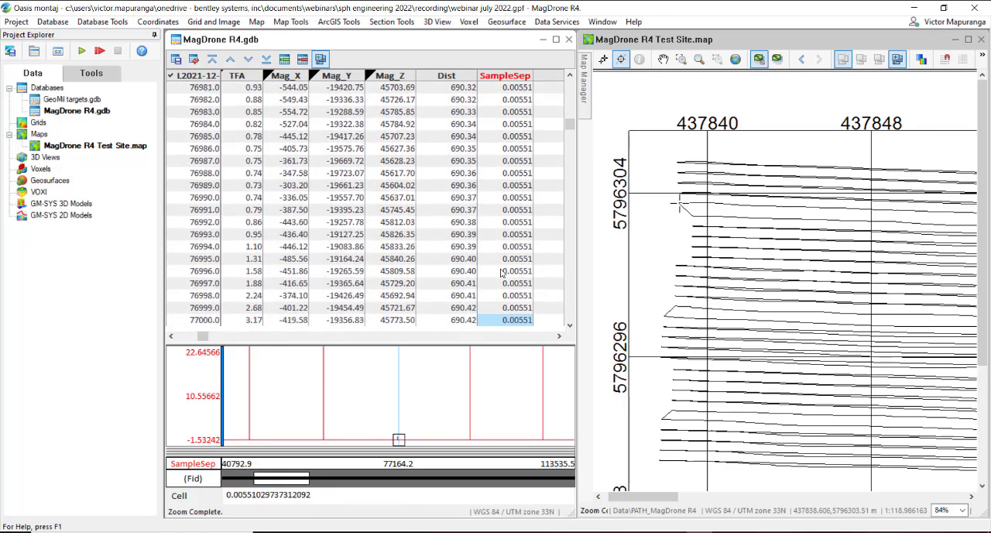
key(Down)
key(Down)
key(Down)
key(Down)
key(Down)
key(Down)
key(Down)
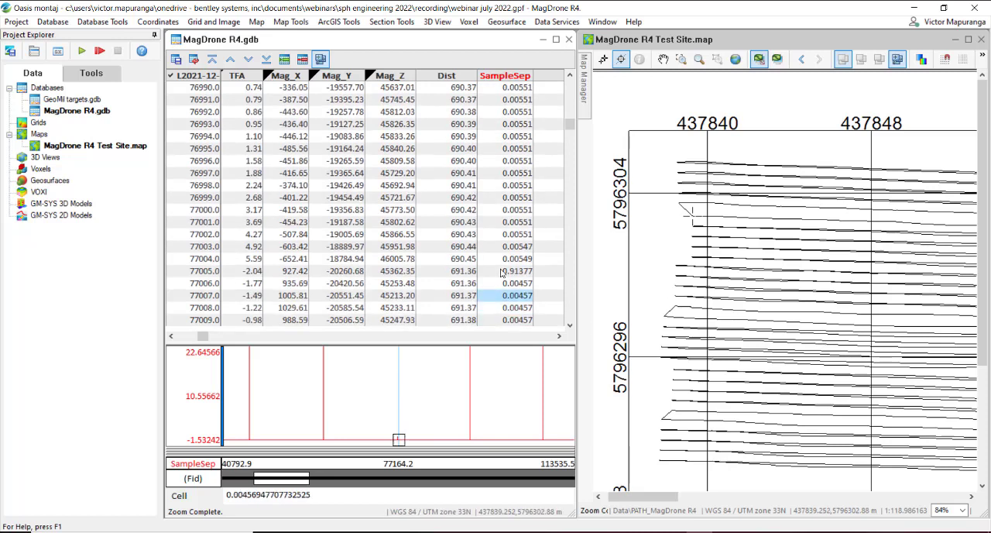
key(Up)
key(Up)
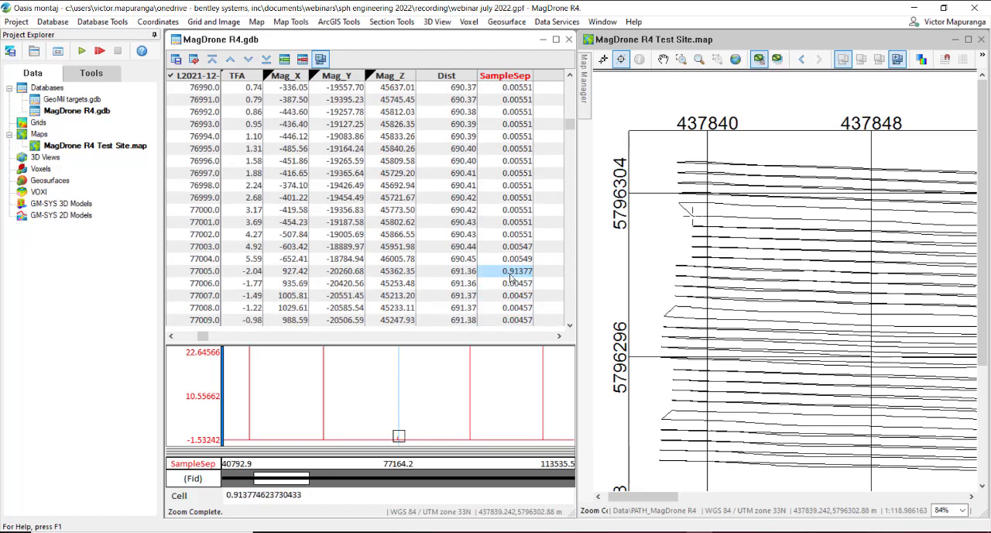
Step: Examine the SampleSep value at fiducial 77005 and compare the small spike with the preceding tall spike on the profile and map
key(ctrl)
key(ctrl)
key(ctrl)
click(510, 260)
click(513, 271)
key(ctrl)
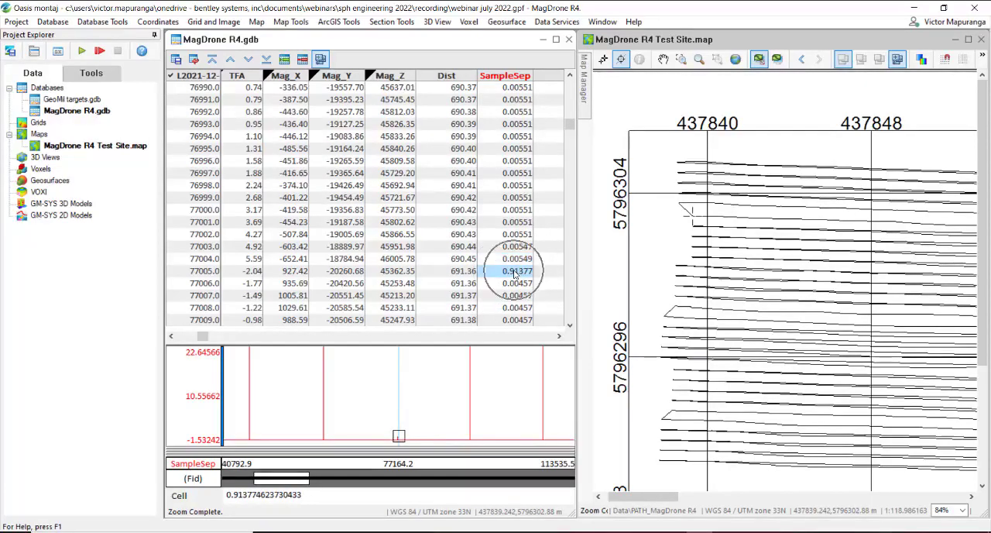
click(514, 273)
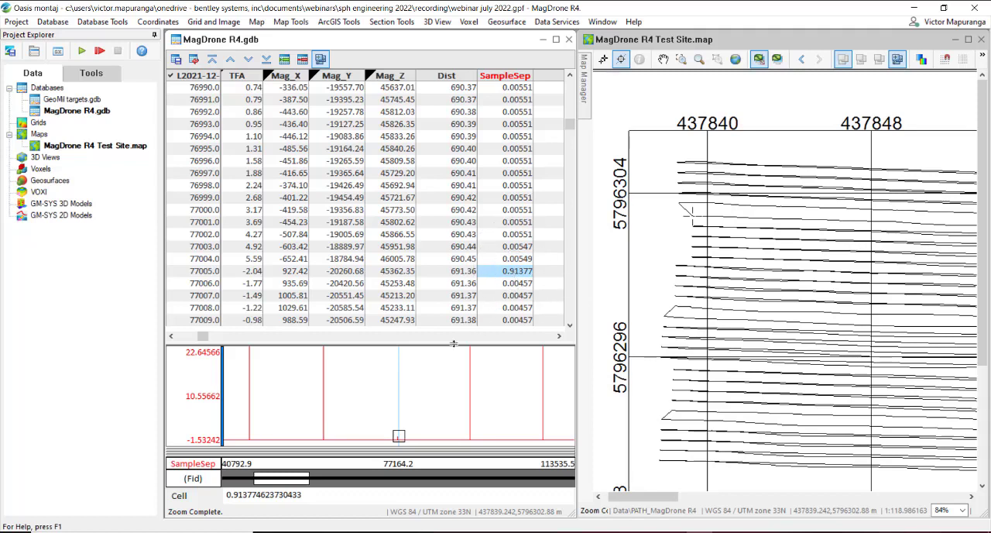
click(325, 419)
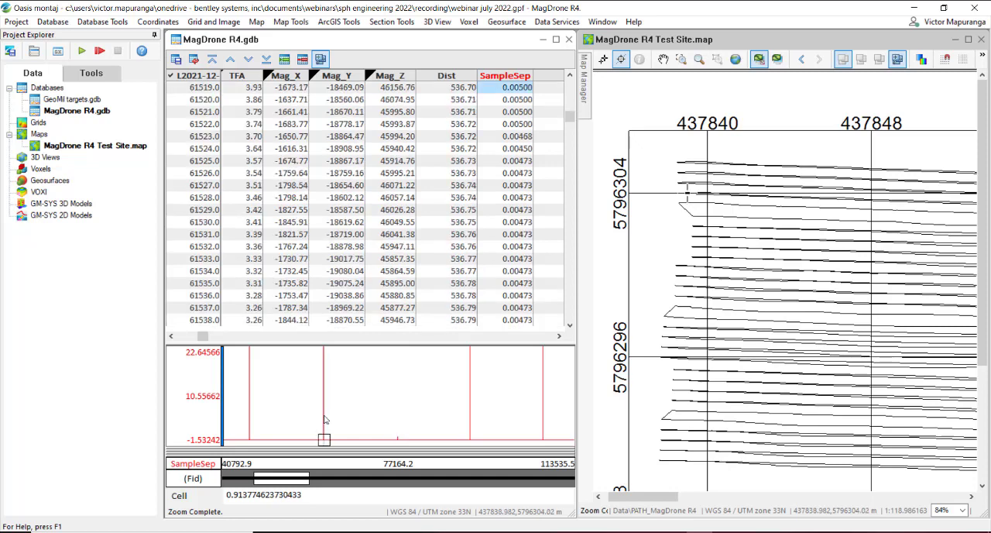
click(397, 440)
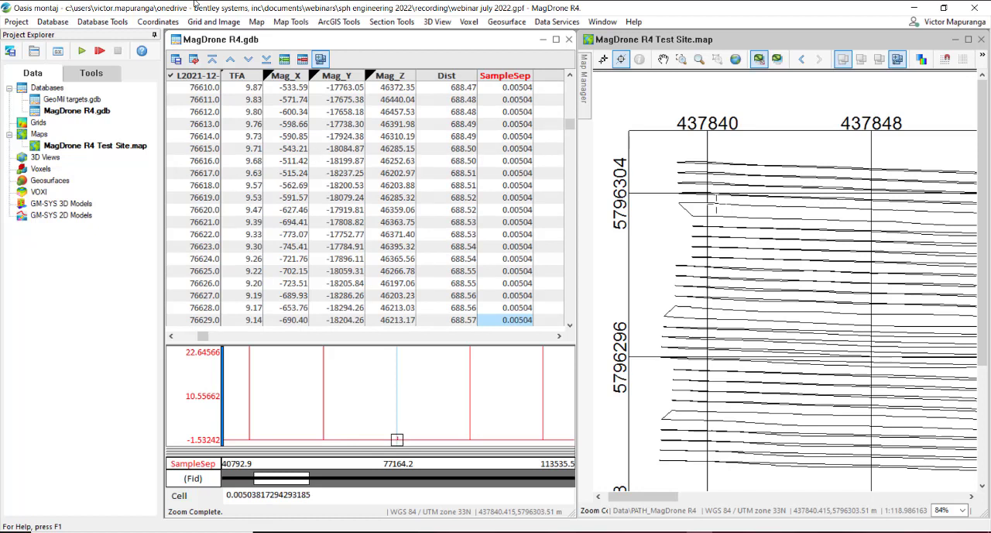
Step: Start Split on X, Y Breaks with line direction Any direction and a down line distance tolerance of 0.6
click(99, 22)
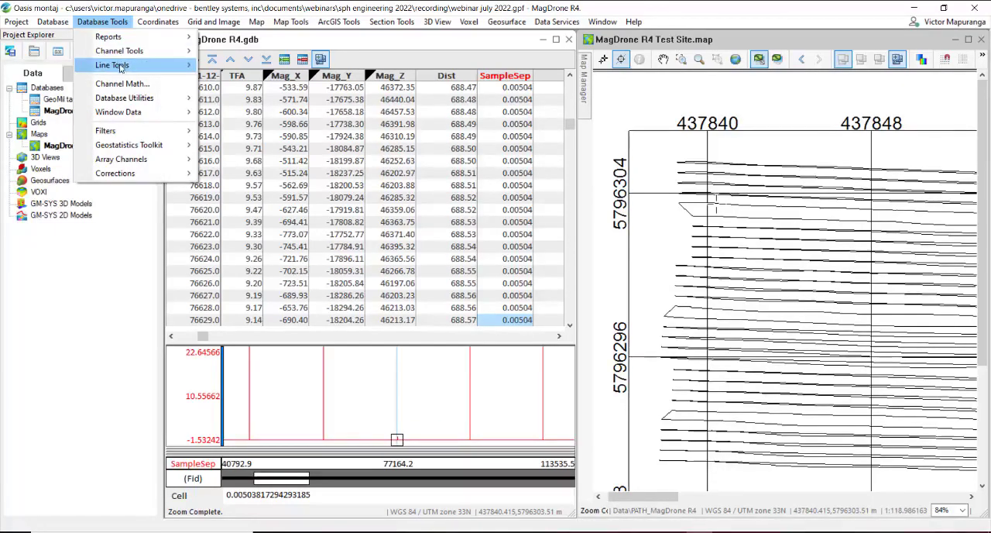
mouse_move(126, 69)
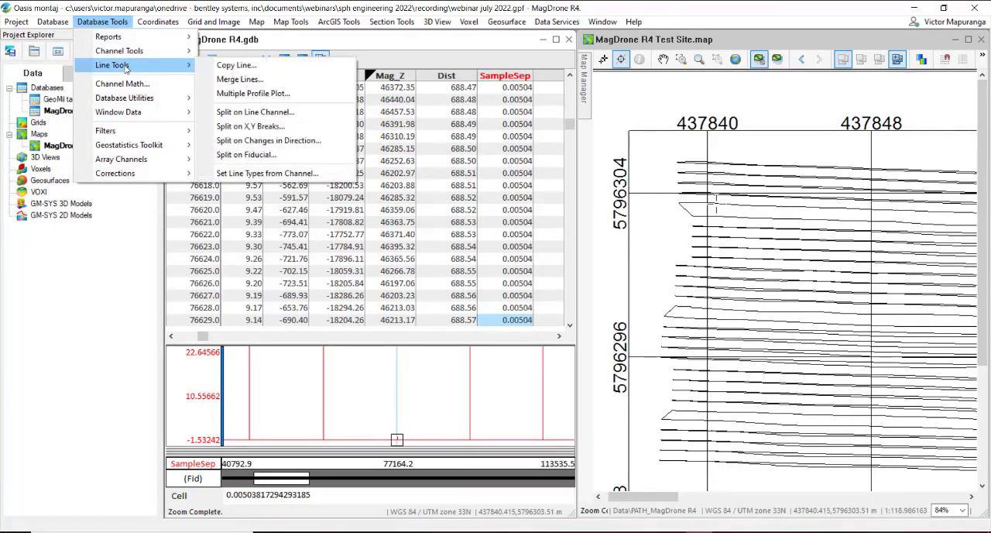
click(272, 131)
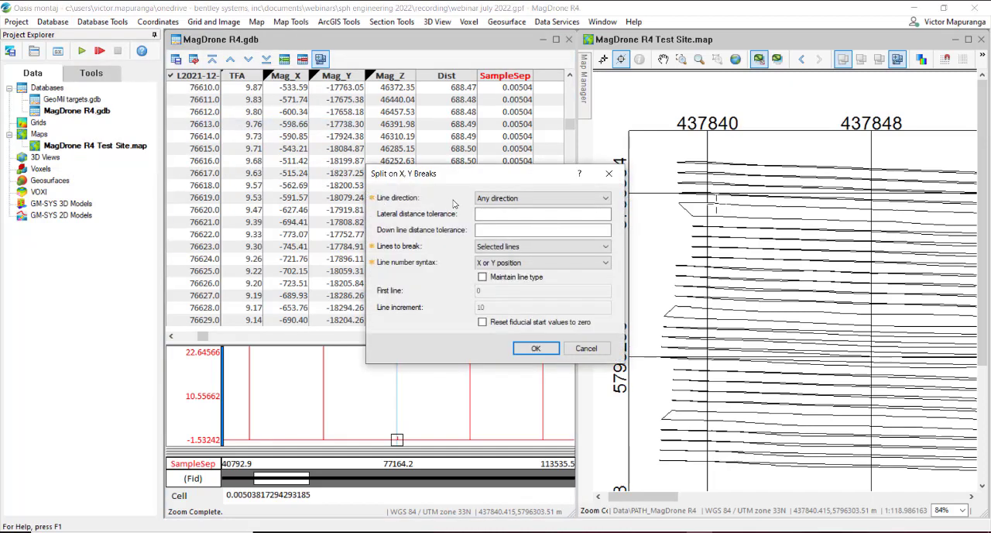
click(540, 200)
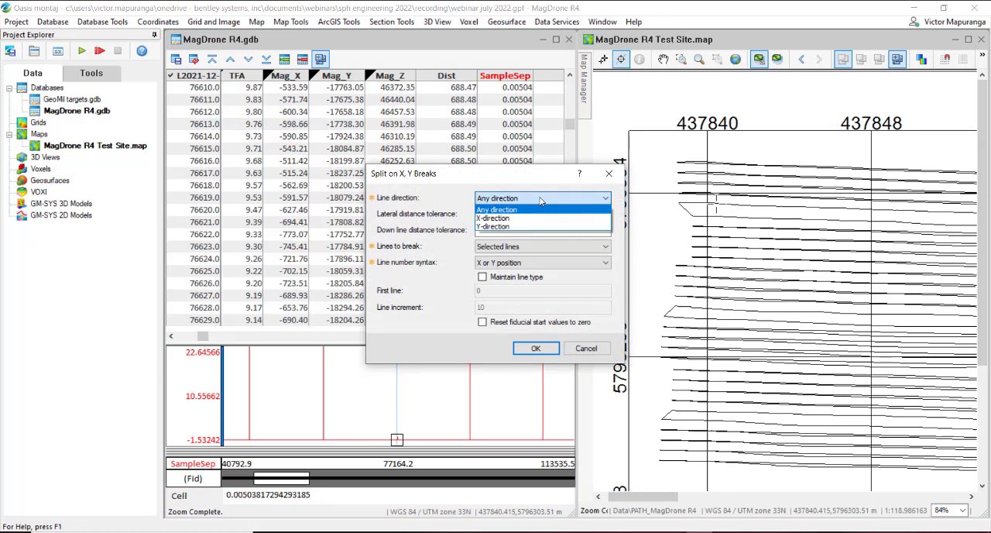
click(540, 211)
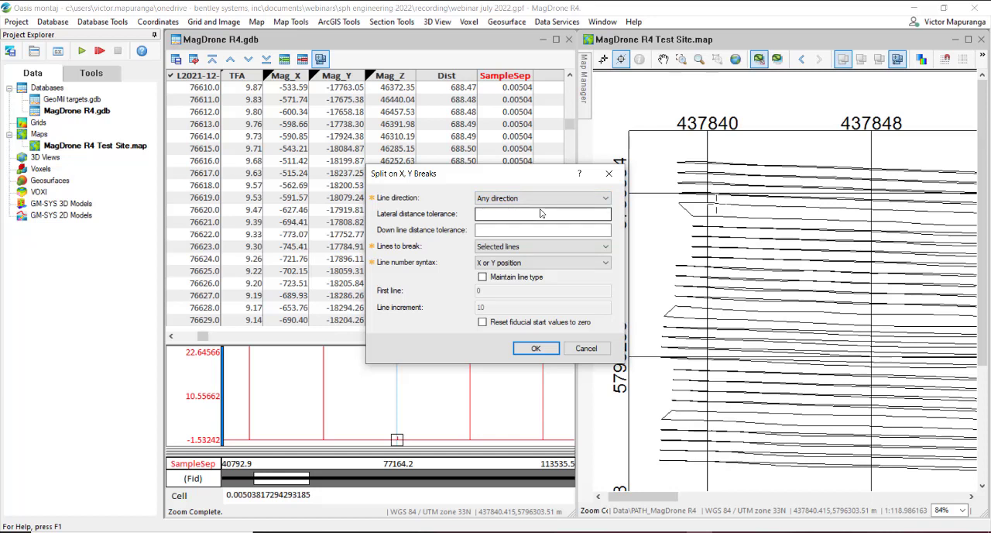
click(534, 229)
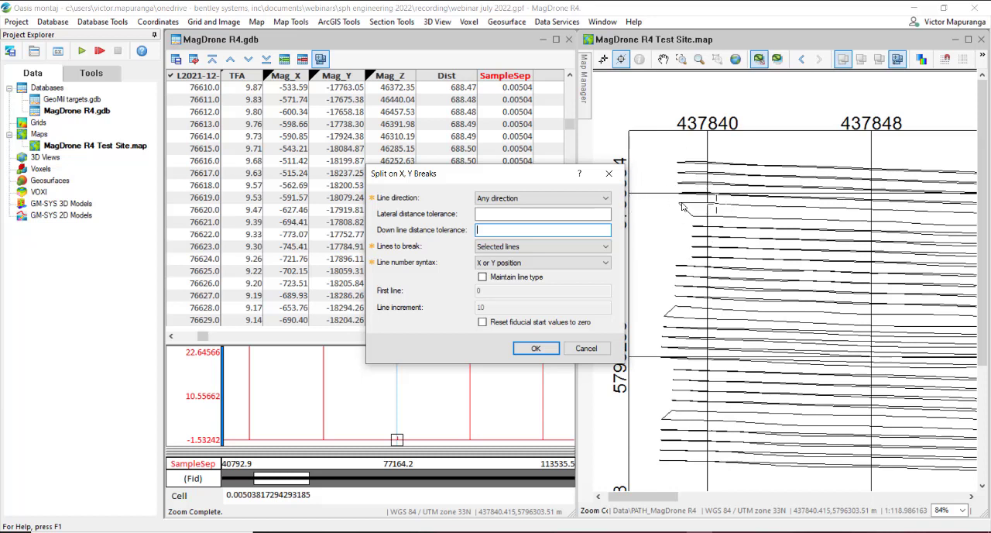
click(527, 230)
Step: Set the split to break all lines with Sequential line numbering, and enable Maintain line type
click(504, 246)
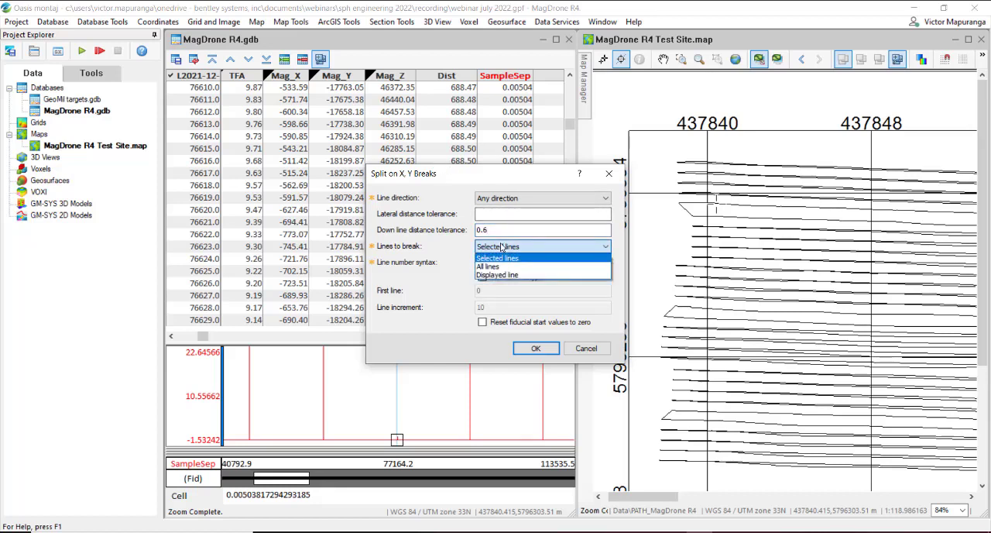
click(501, 266)
click(520, 264)
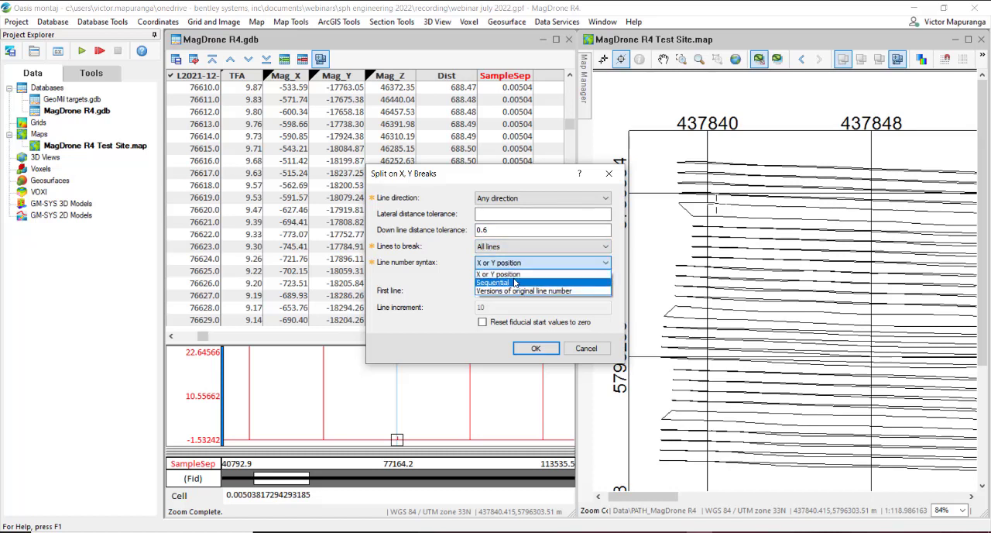
click(514, 282)
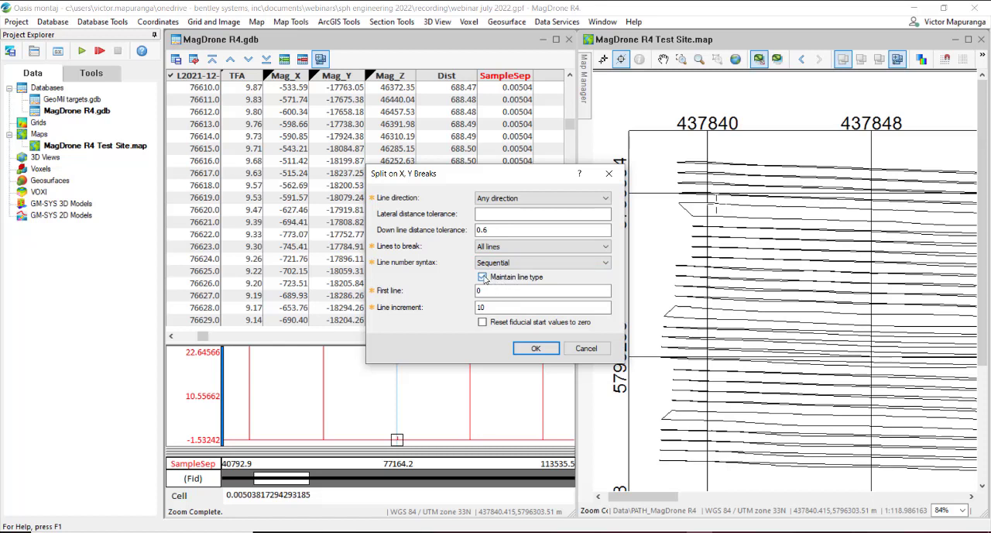
Step: Set the first line and line increment to 1, reset fiducial start values to zero, and run the split
key(Tab)
text(1)
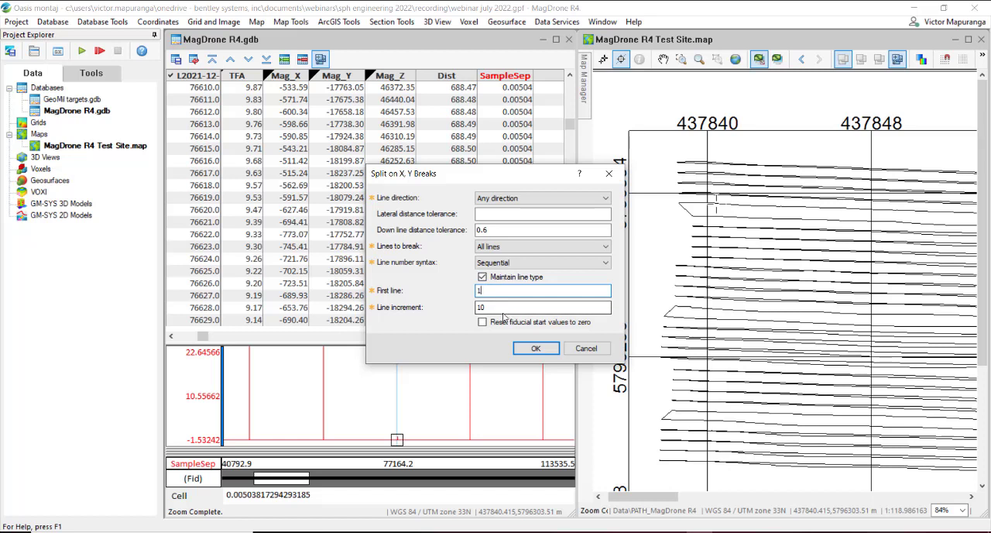
key(Tab)
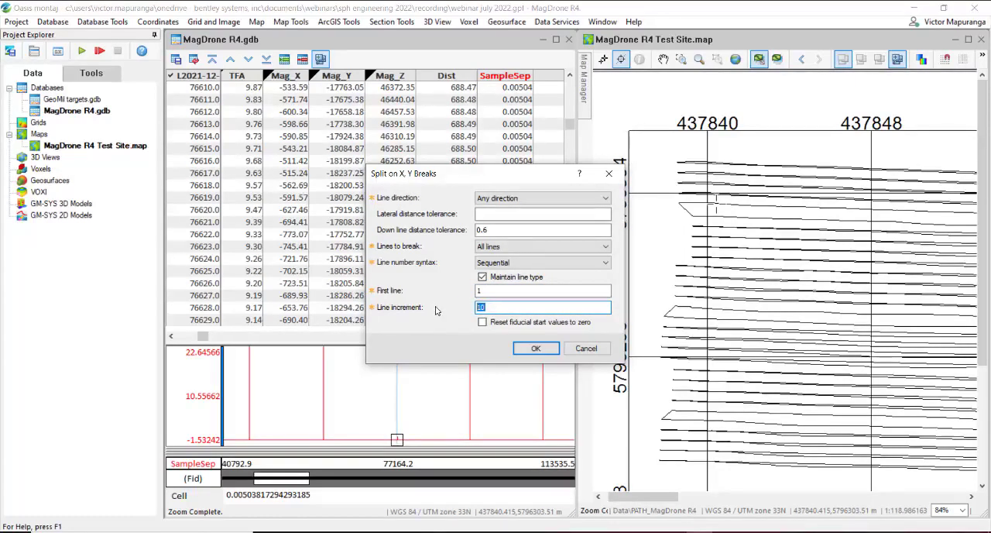
text(1)
click(483, 322)
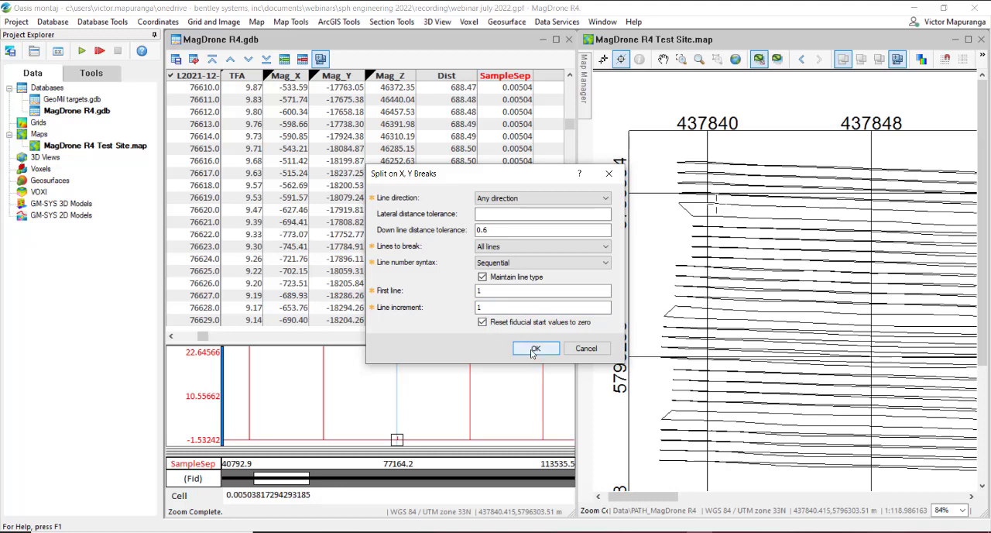
click(534, 350)
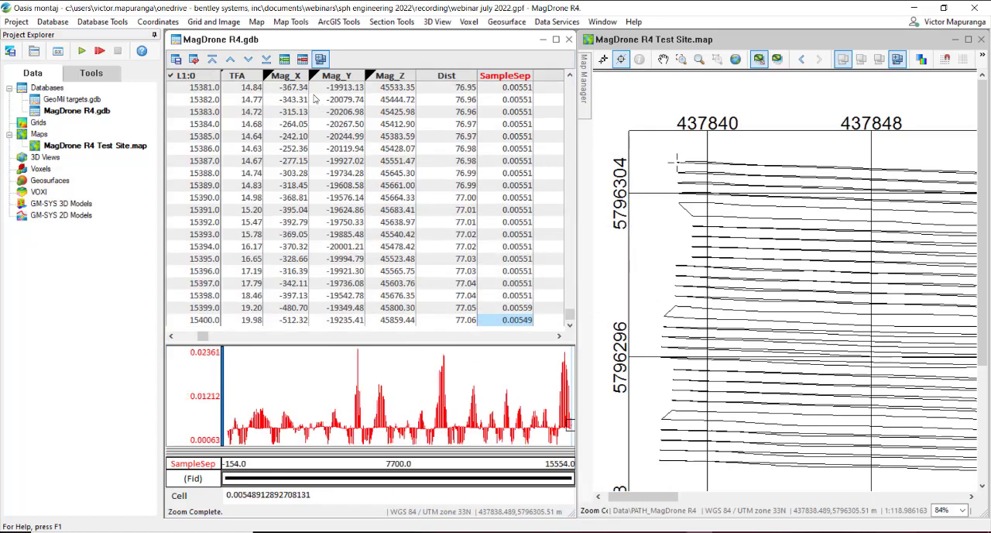
Step: Maximize the MagDrone R4 database, list its split lines and choose line L1:0
click(555, 38)
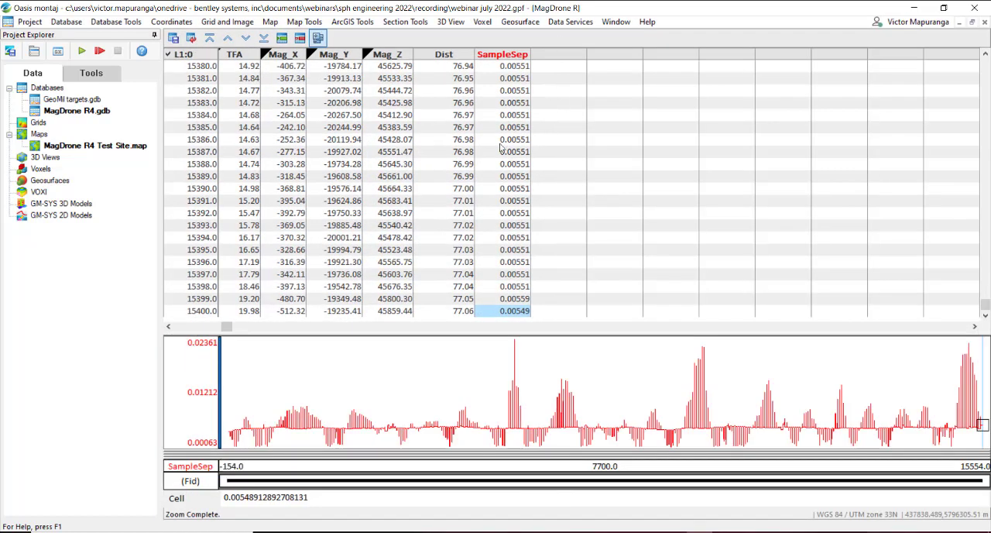
right_click(211, 59)
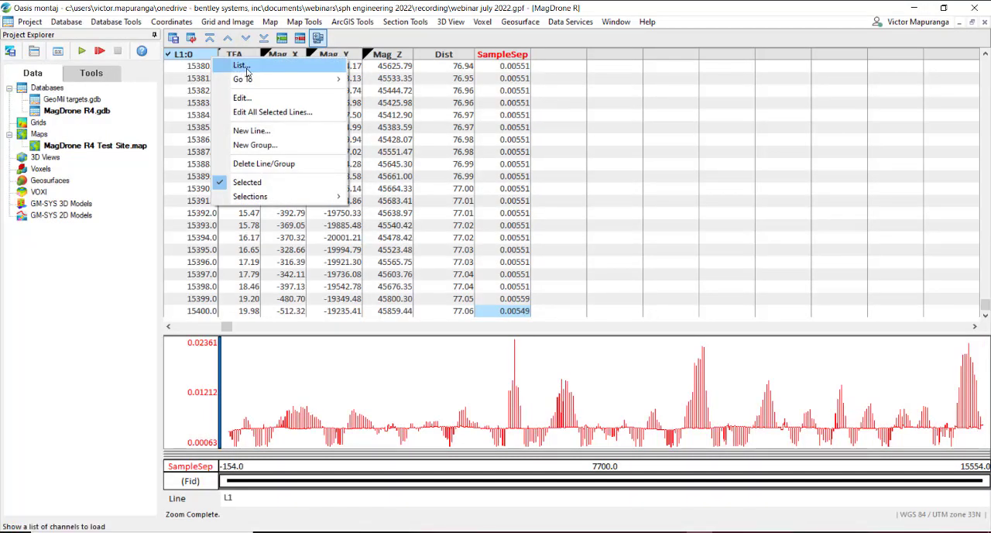
click(243, 67)
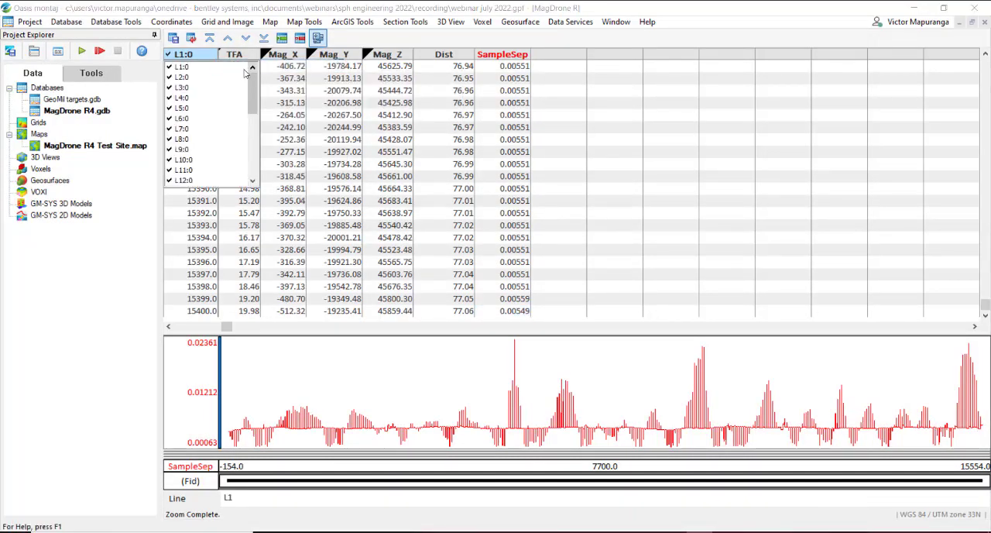
click(205, 68)
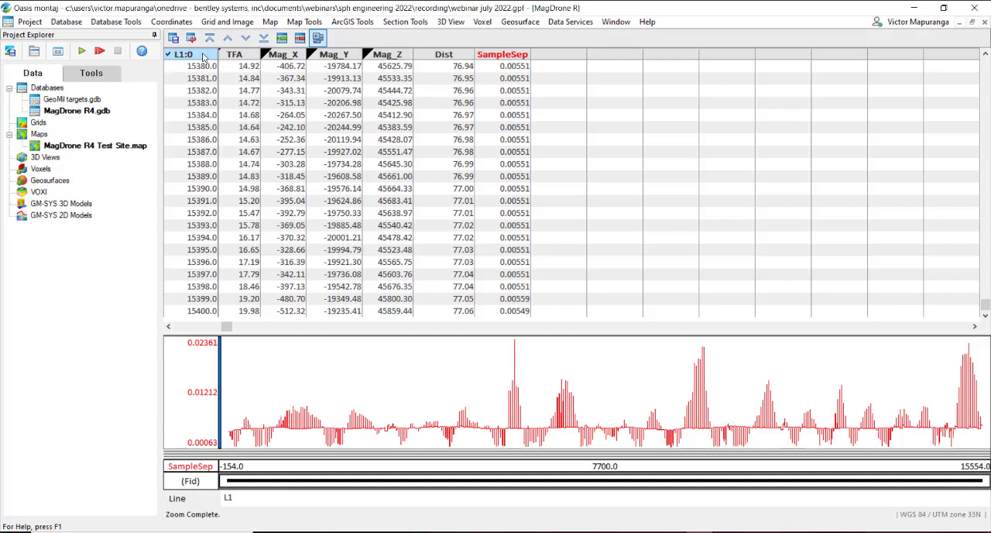
Step: List the split lines in the MagDrone R4 database and look through them to L24:0
right_click(203, 57)
click(220, 65)
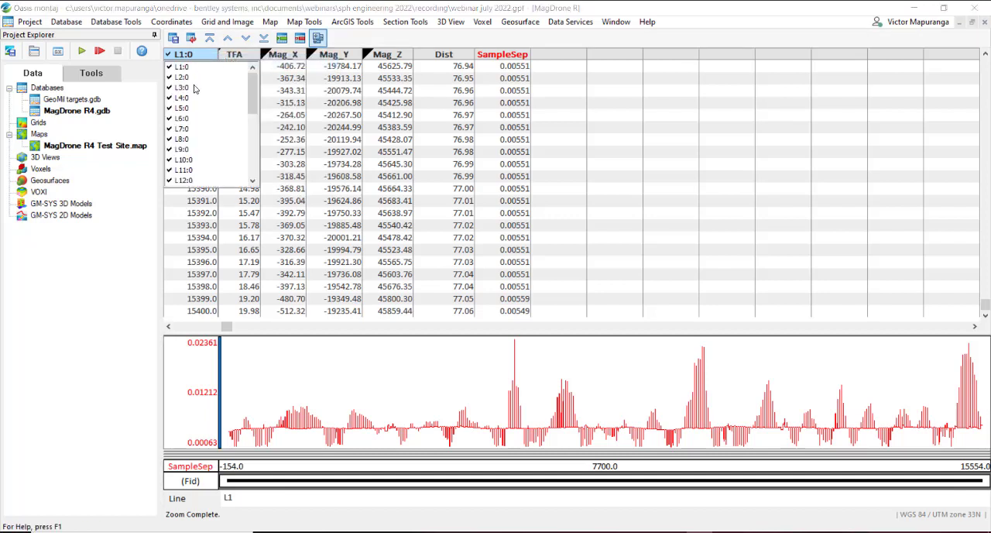
drag(255, 107, 250, 188)
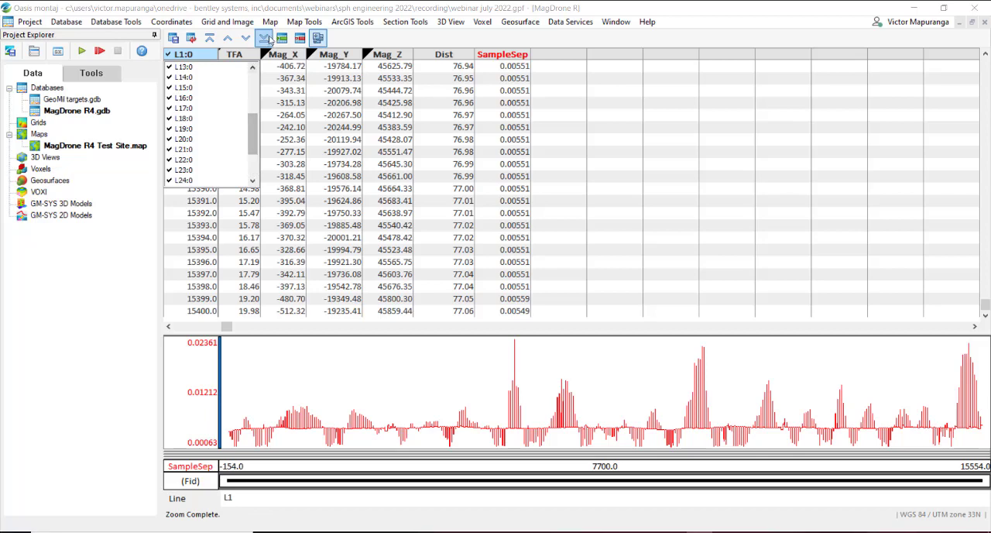
Step: Plot the line paths on the map in red with the other Line Path settings kept, overwriting the existing PATH_MagDrone R4 group
click(300, 23)
click(299, 23)
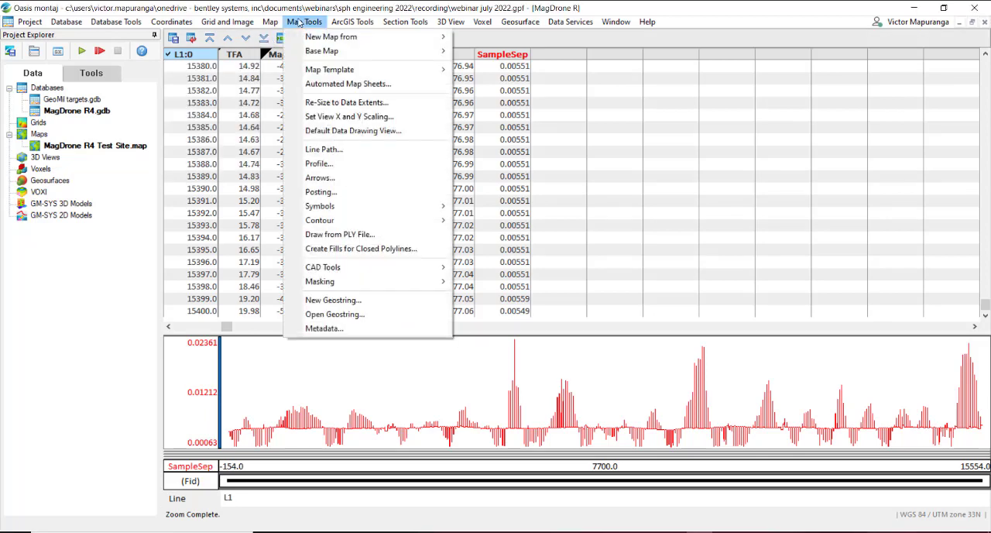
click(333, 151)
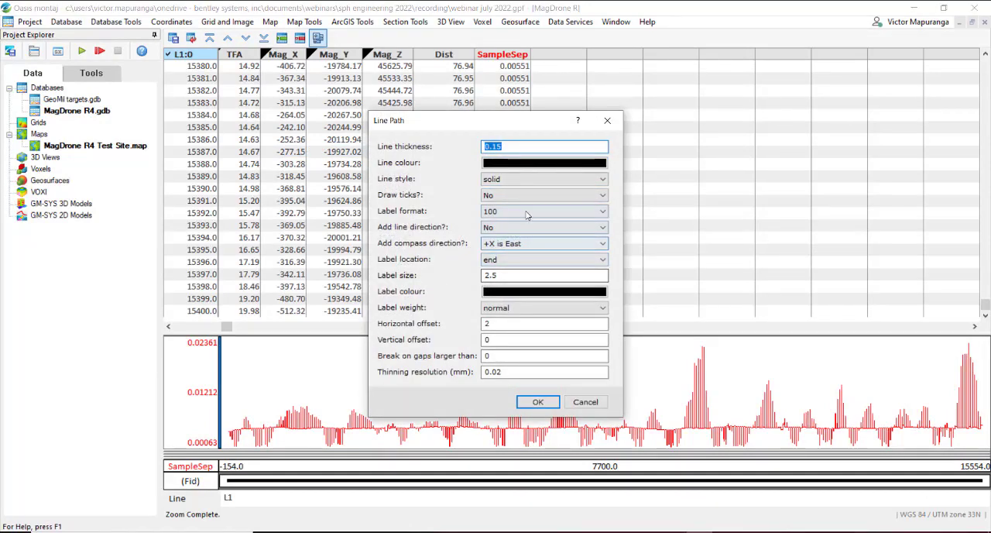
click(527, 163)
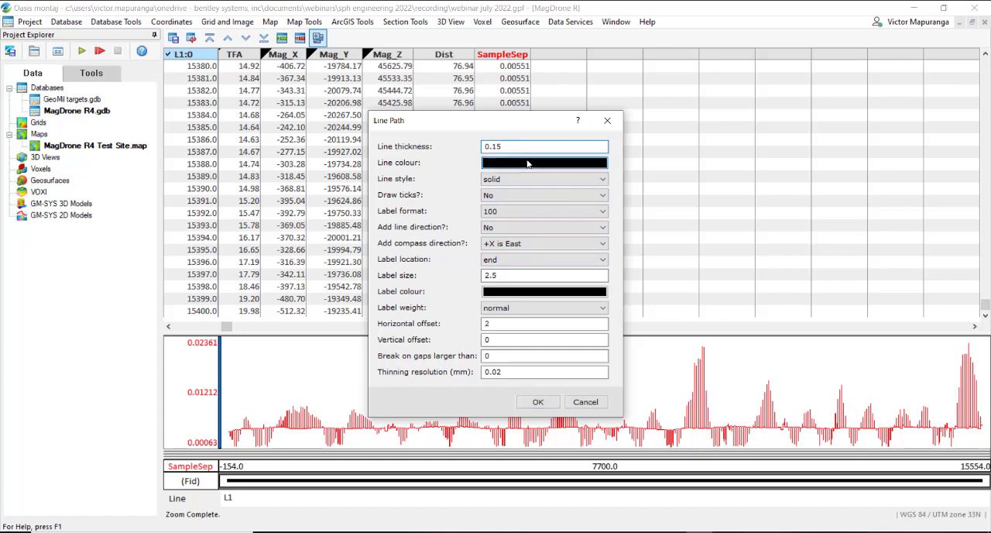
click(527, 163)
click(435, 213)
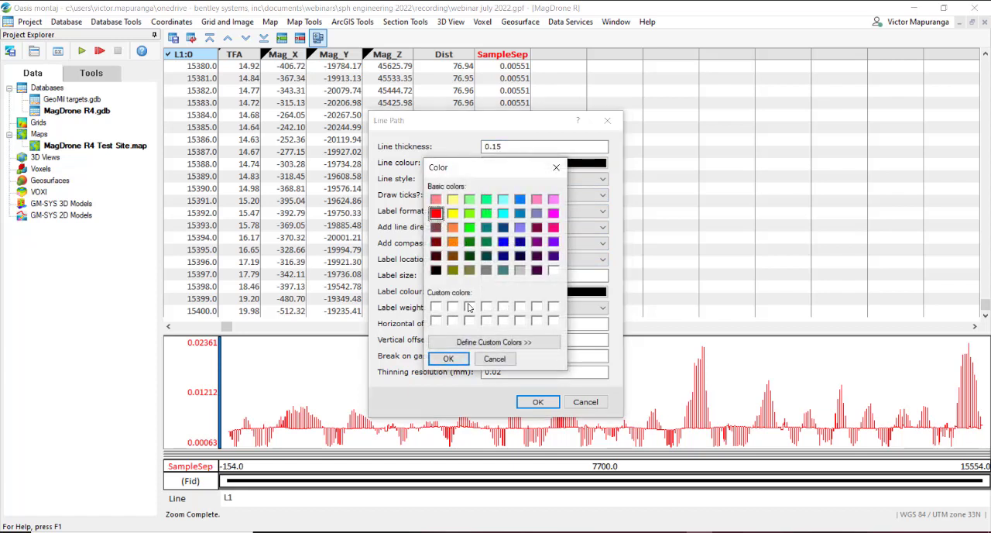
click(448, 358)
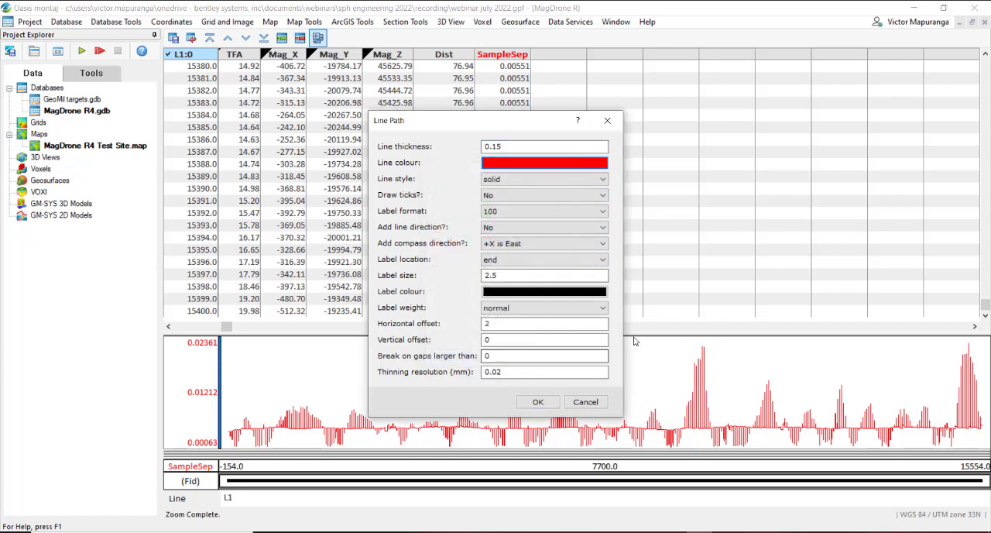
click(538, 402)
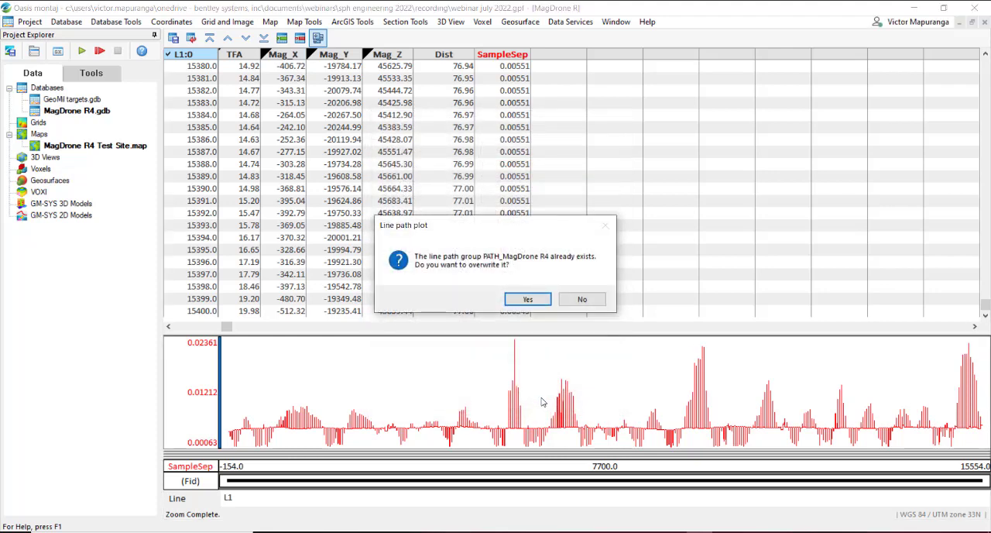
click(528, 299)
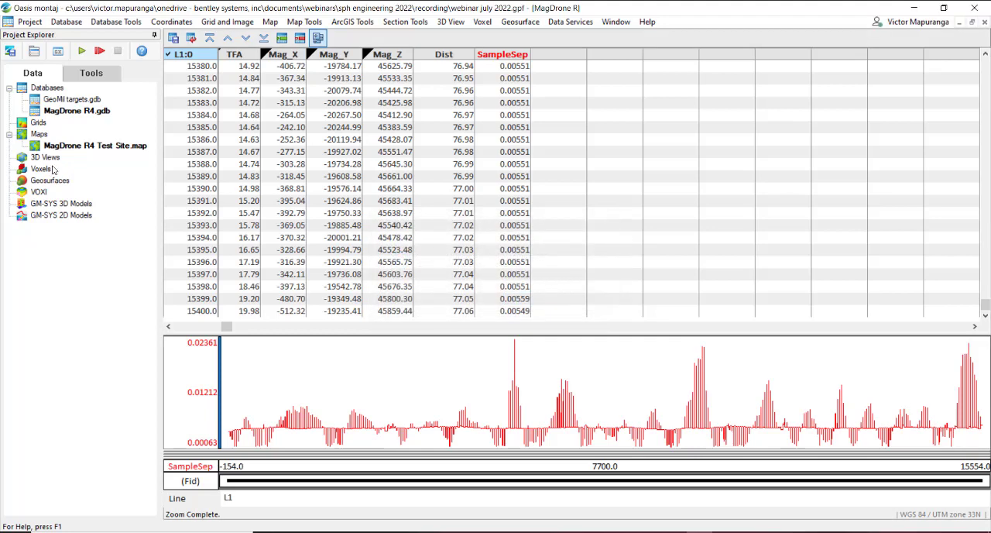
Step: Open the MagDrone R4 Test Site map and examine the numbered survey line paths from their western to their eastern ends
double_click(110, 145)
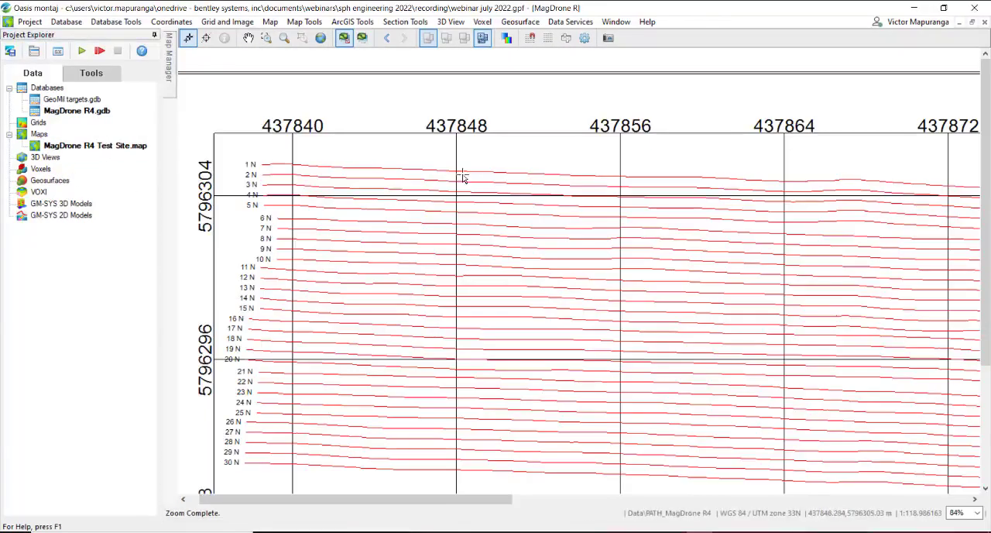
right_click(275, 161)
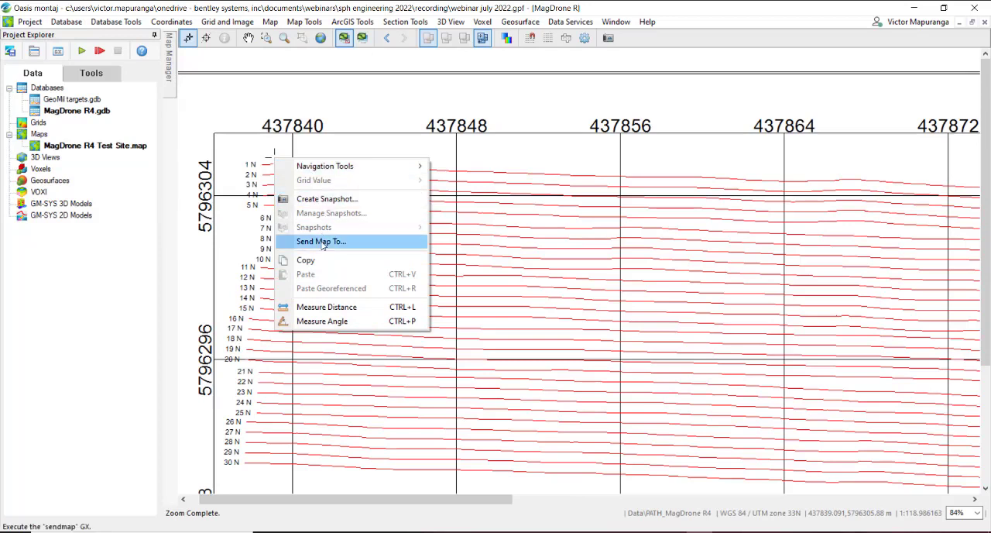
click(261, 190)
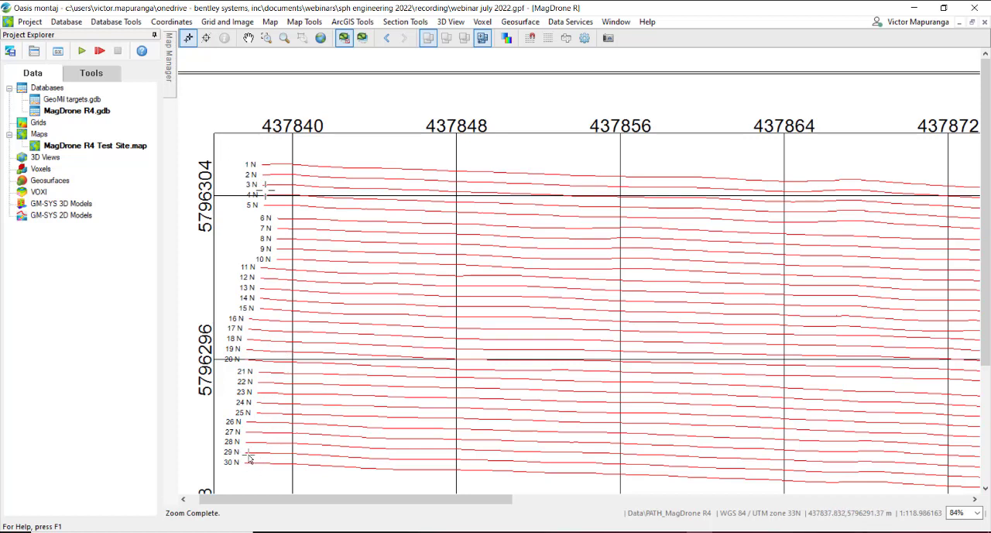
scroll(281, 214, up, 2)
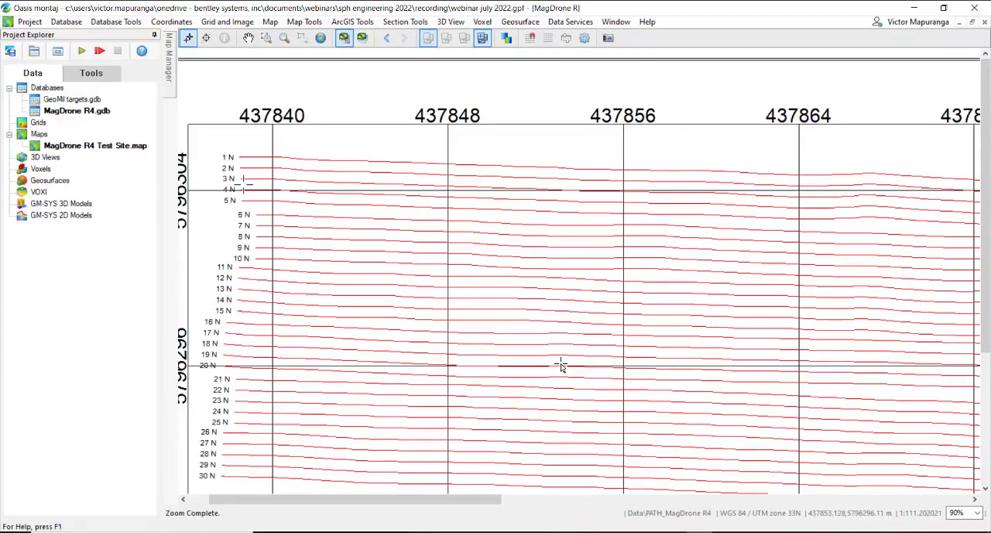
drag(702, 338, 380, 271)
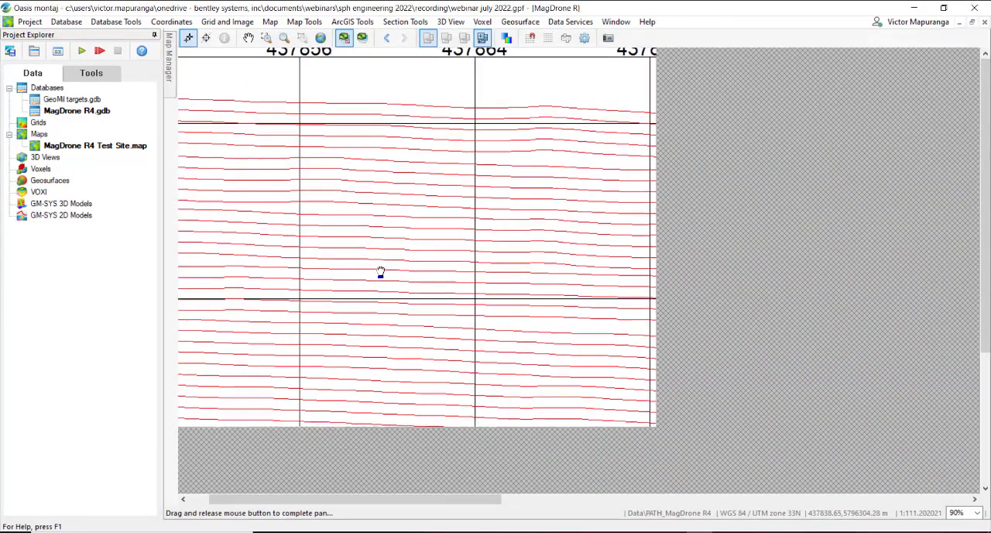
drag(670, 309, 243, 254)
drag(600, 275, 241, 268)
drag(674, 280, 519, 296)
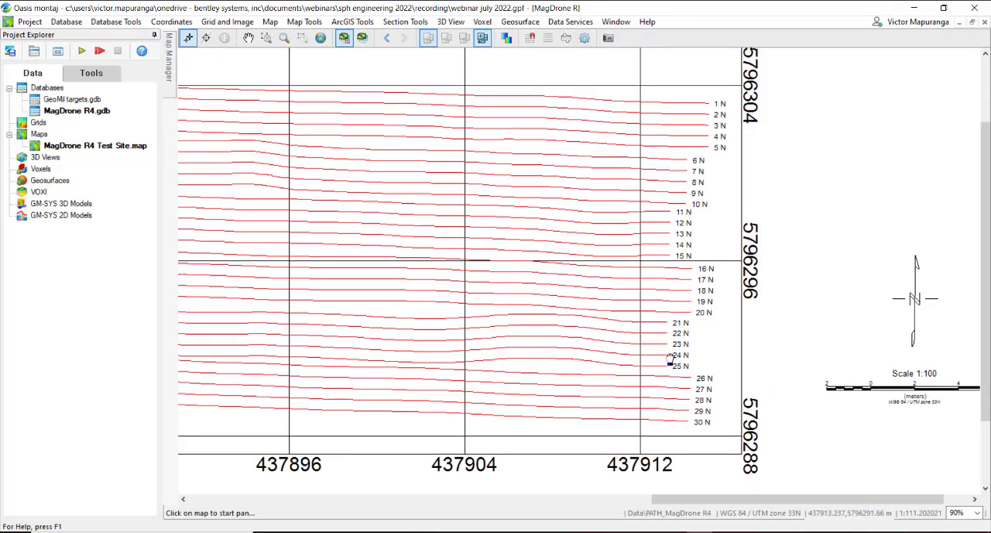
click(771, 528)
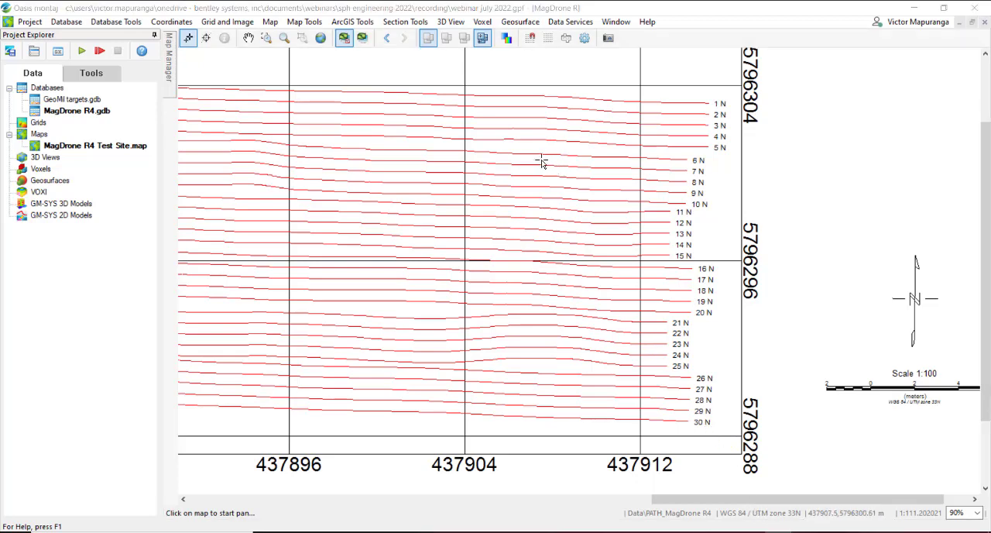
Step: Return to the MagDrone R4 database and remove the SampleSep profile from the profile window
double_click(92, 112)
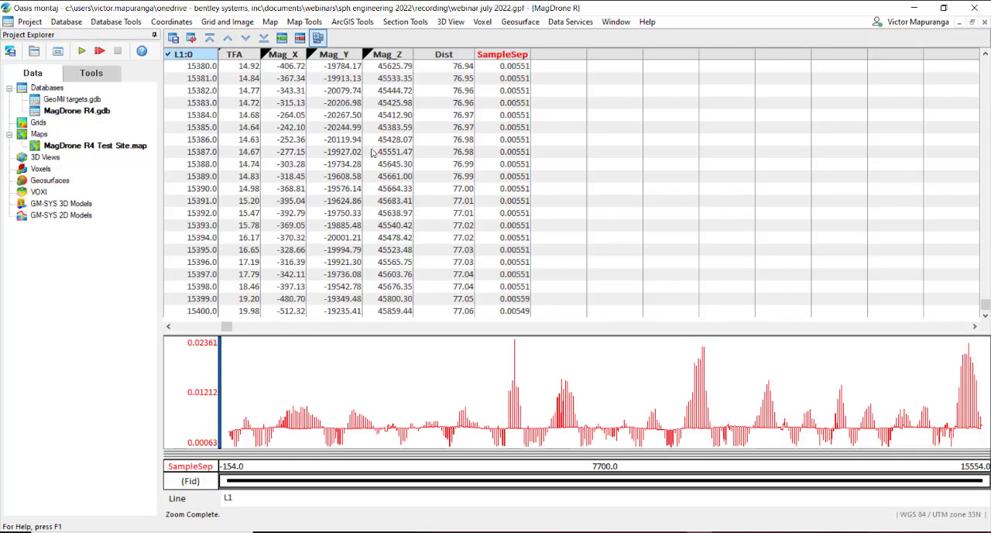
drag(231, 326, 202, 326)
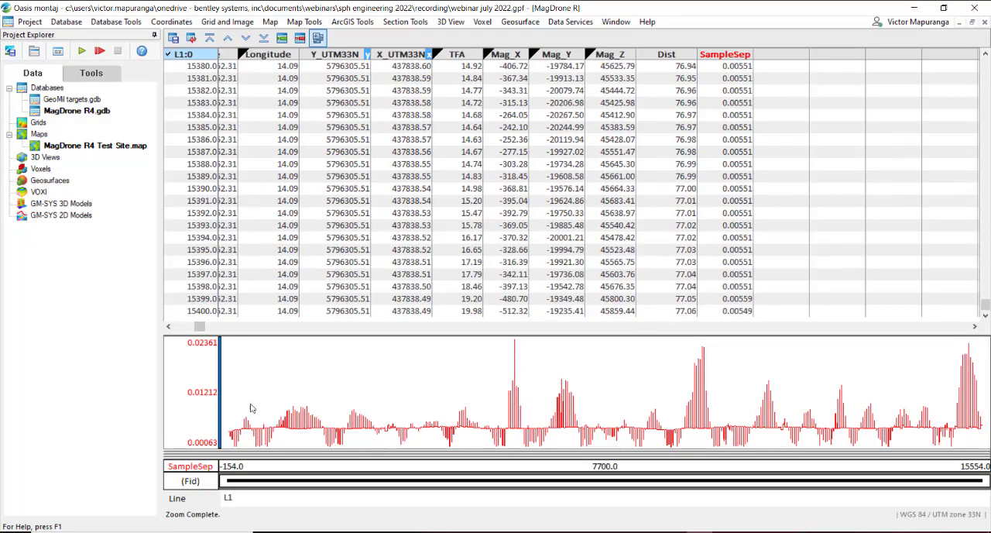
click(210, 398)
key(Delete)
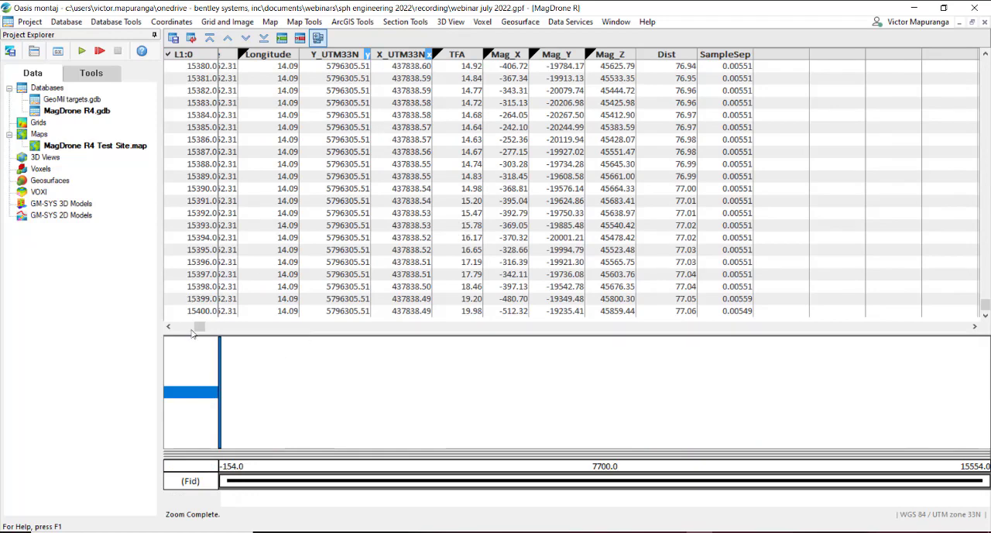
Step: Bring the SensorID channel into view, widen its column and select a cell in it
drag(198, 328, 178, 329)
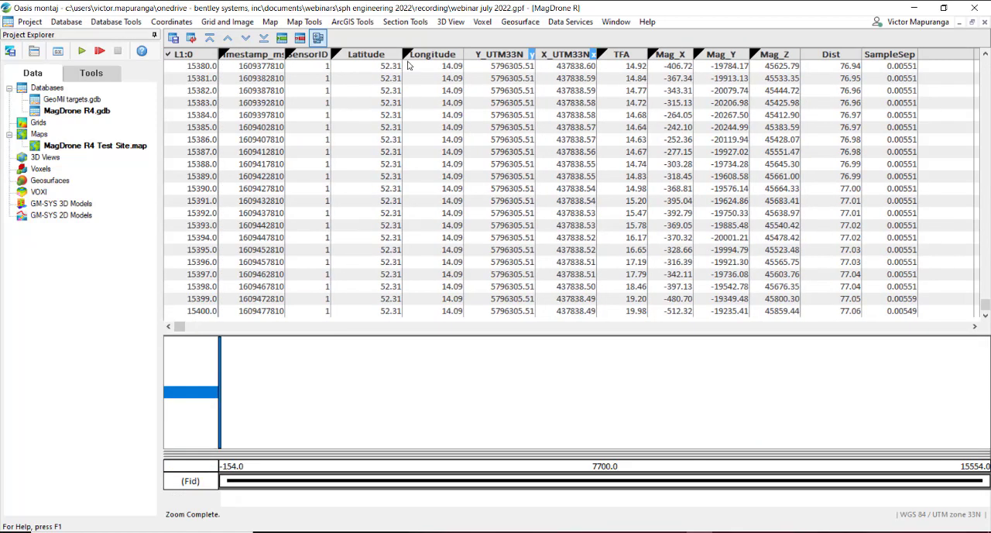
drag(329, 53, 340, 51)
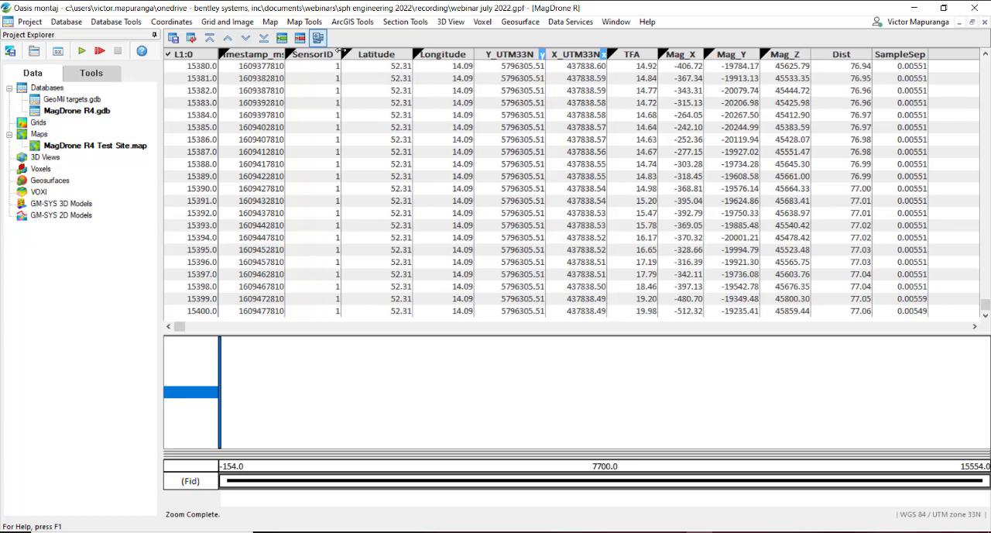
click(328, 67)
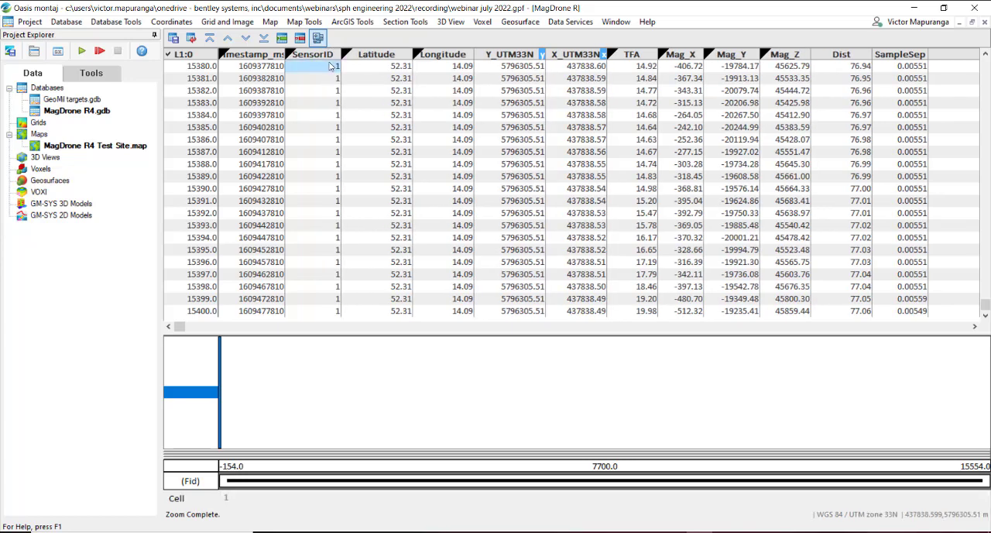
Step: Check the SensorID values along line L1:0 and step line by line to L6:0
drag(985, 305, 985, 250)
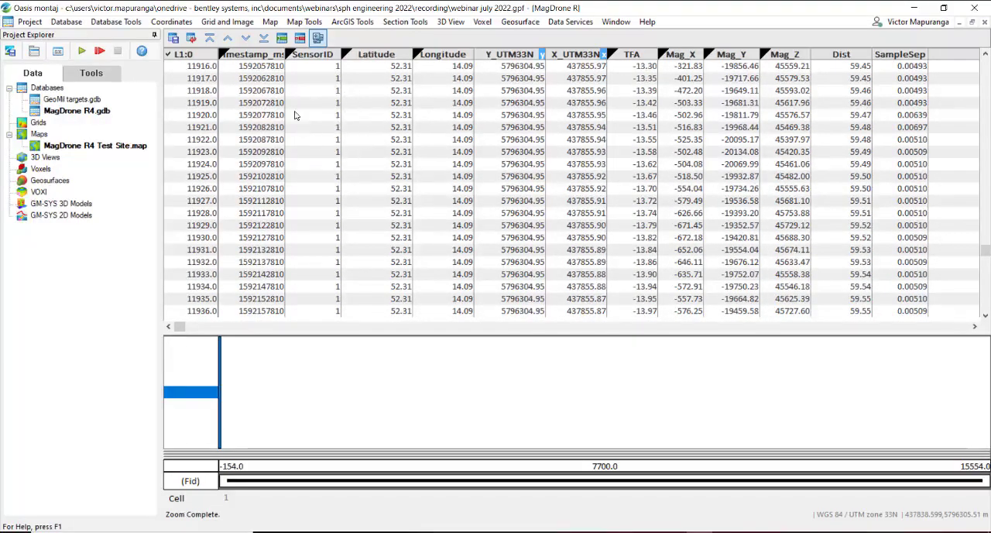
click(246, 39)
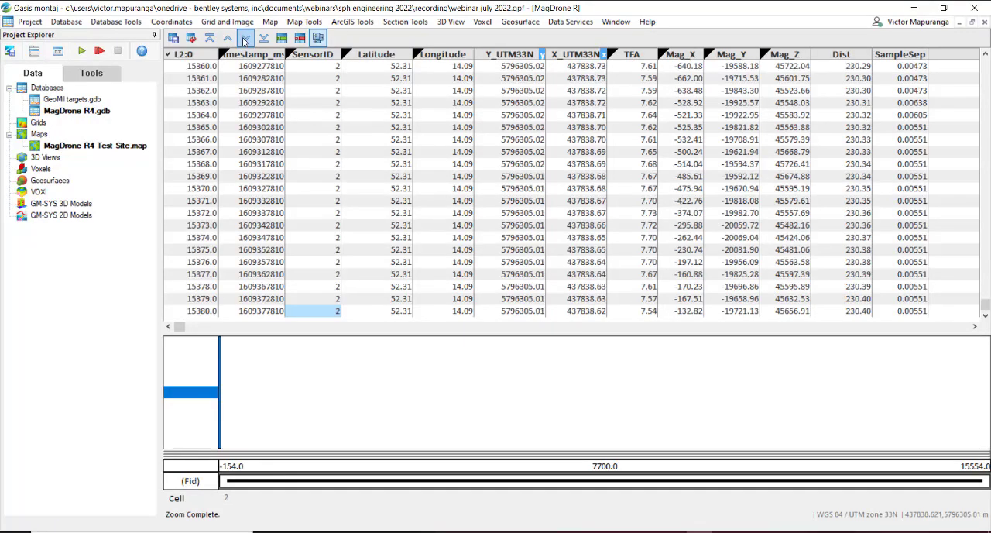
click(246, 39)
click(246, 39)
click(245, 38)
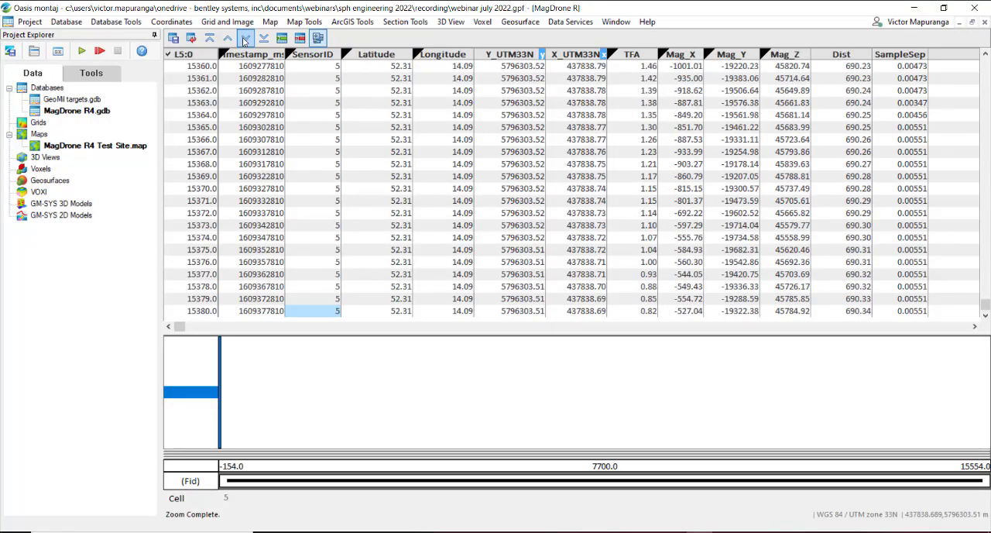
click(245, 39)
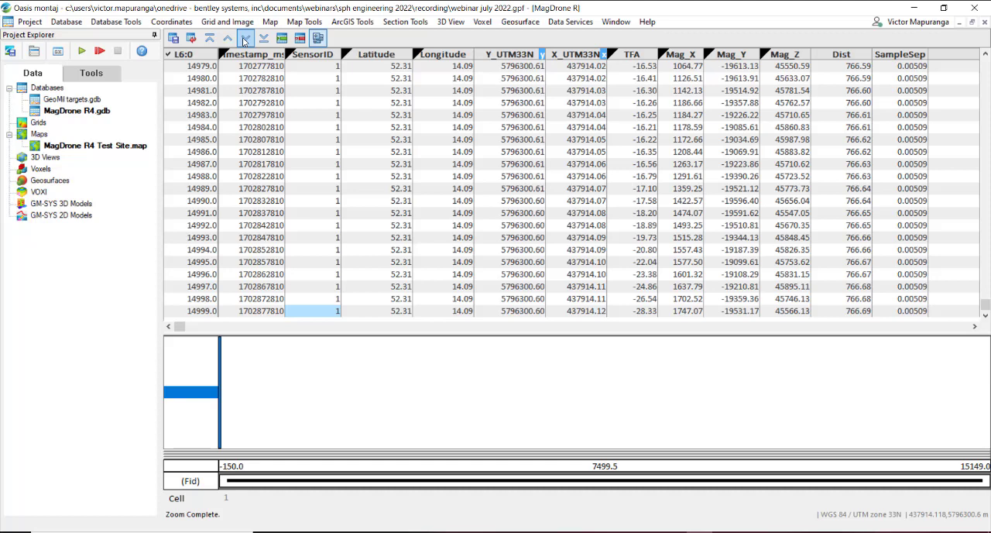
Step: Measure the distance between line paths 2 and 1 at their eastern ends on the MagDrone R4 Test Site map
double_click(93, 145)
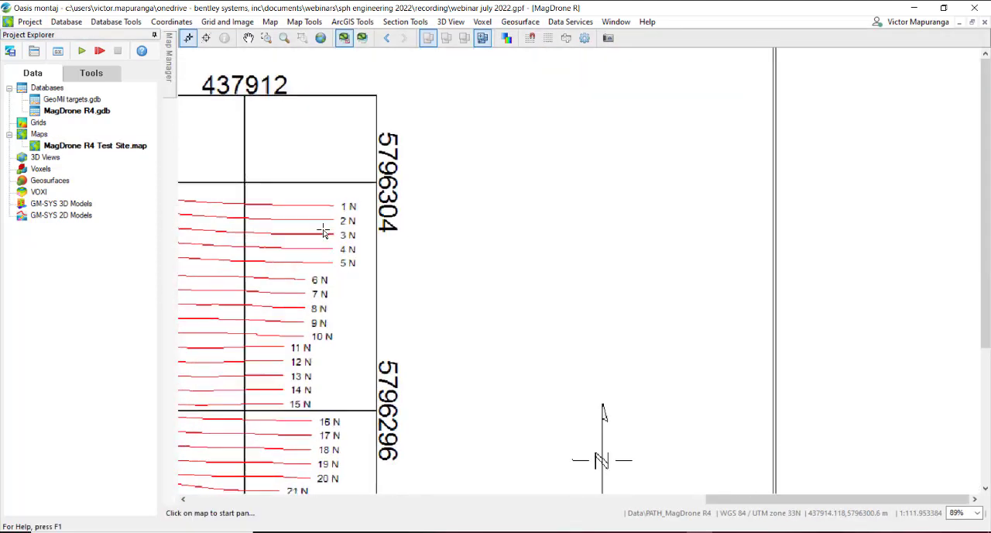
scroll(324, 229, up, 1)
scroll(307, 217, up, 1)
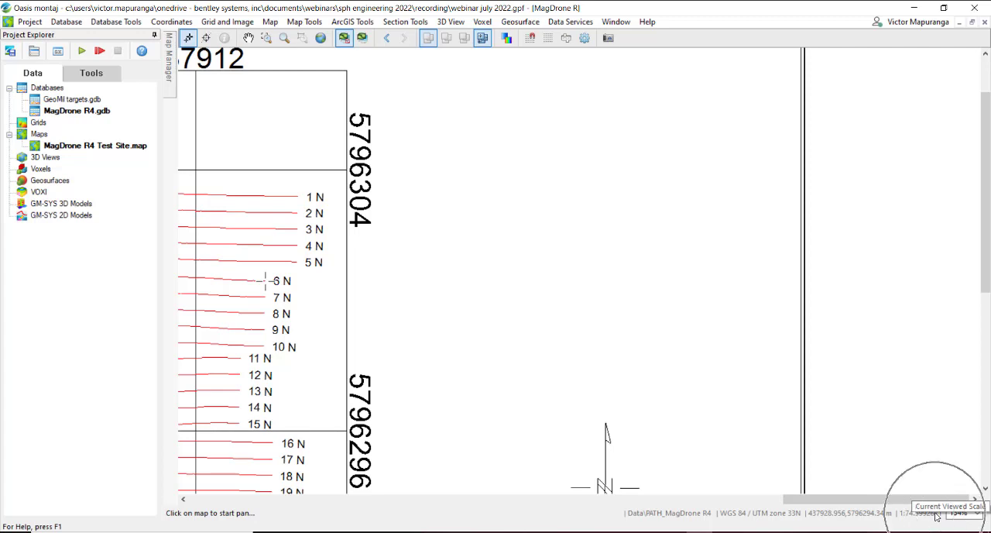
right_click(287, 215)
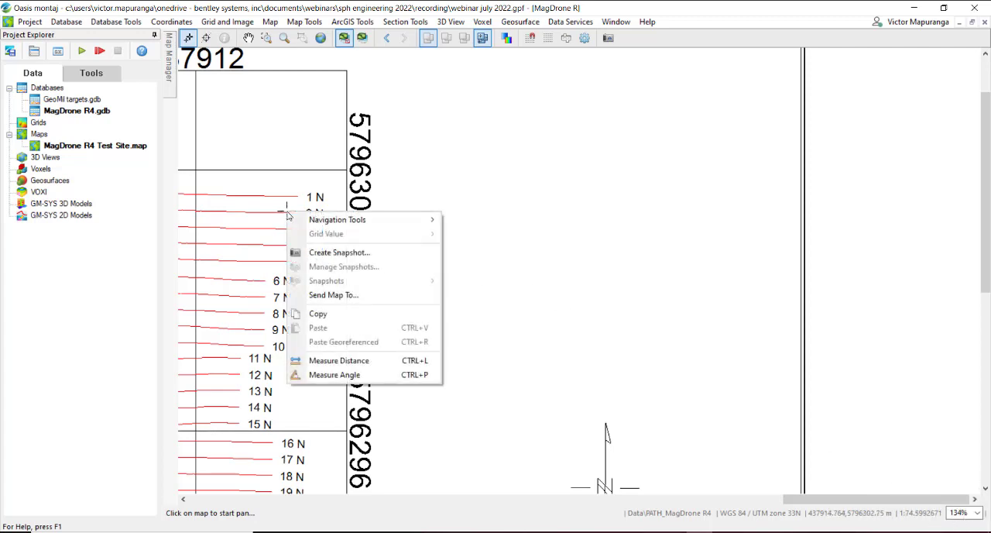
click(359, 360)
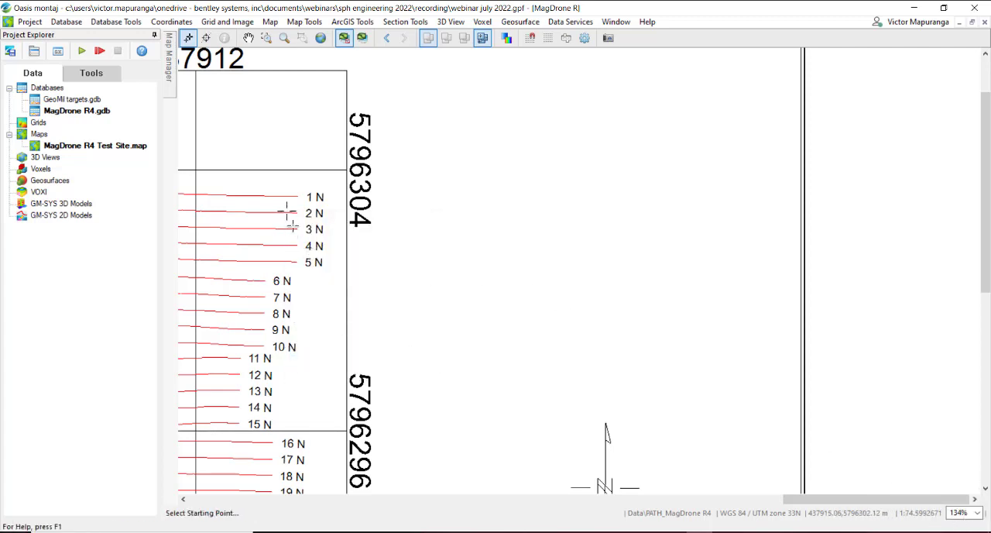
click(288, 211)
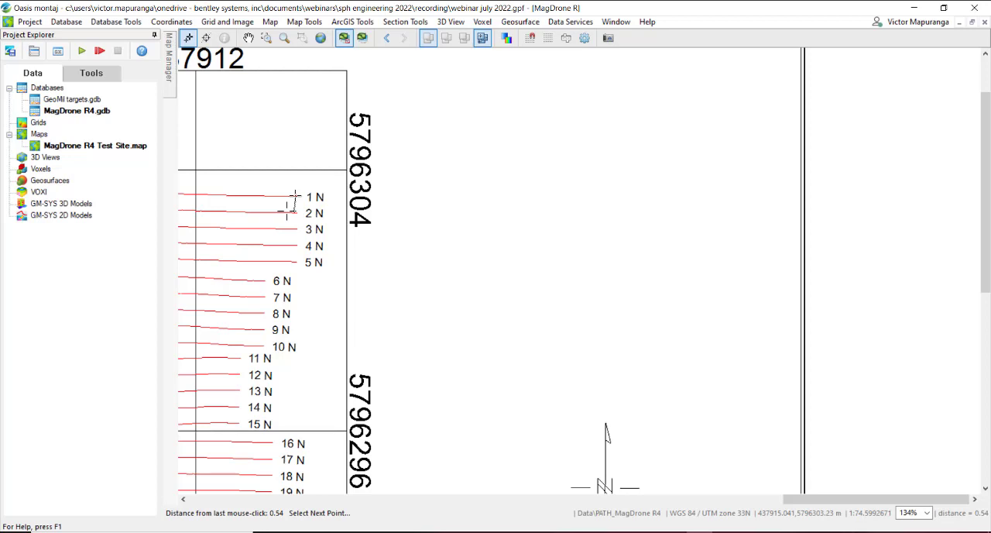
right_click(295, 196)
click(310, 204)
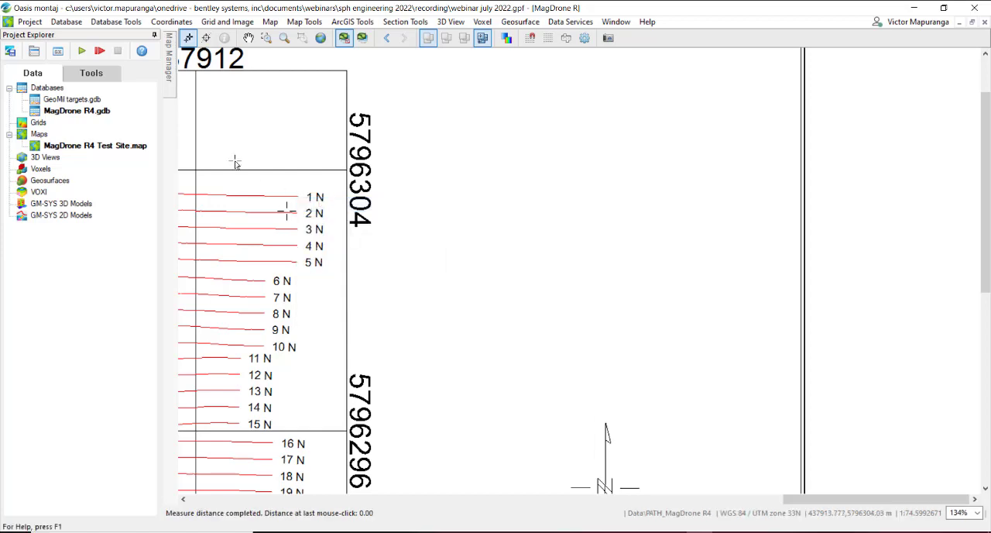
Step: Return to the MagDrone R4 database and show the TFA channel's profile for line L6:0
double_click(99, 112)
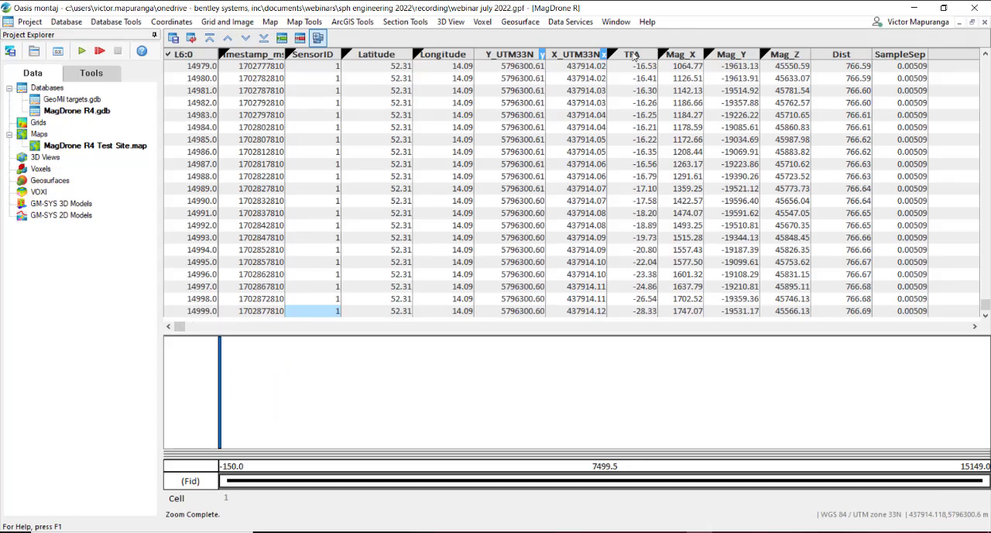
right_click(632, 55)
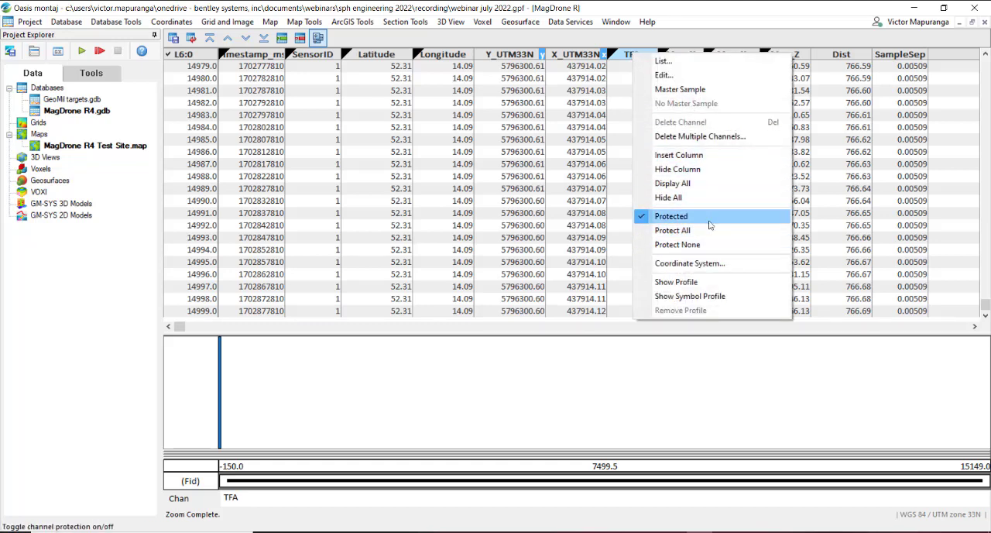
click(706, 282)
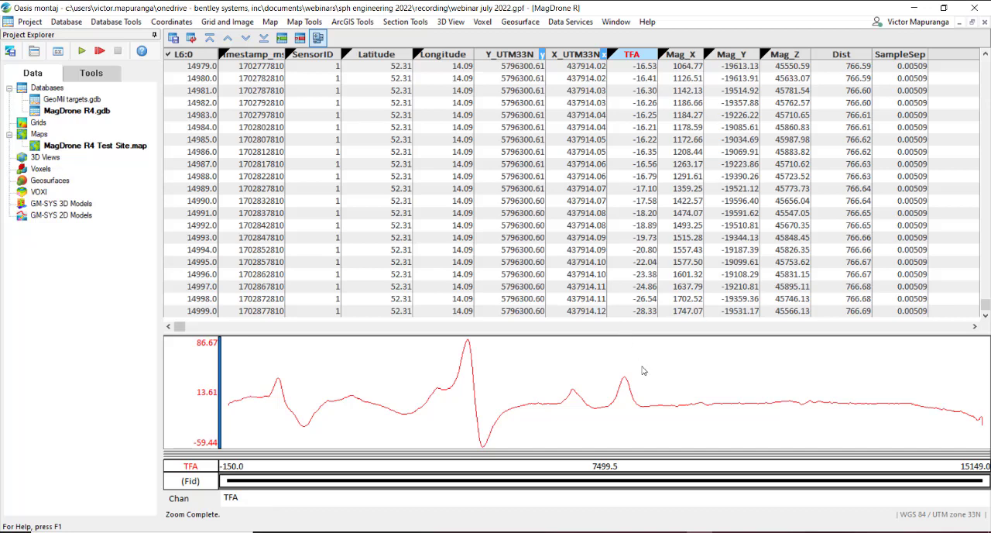
Step: Zoom in on the flat section of line L6:0's TFA profile beyond its last peak and save the open documents
right_click(667, 371)
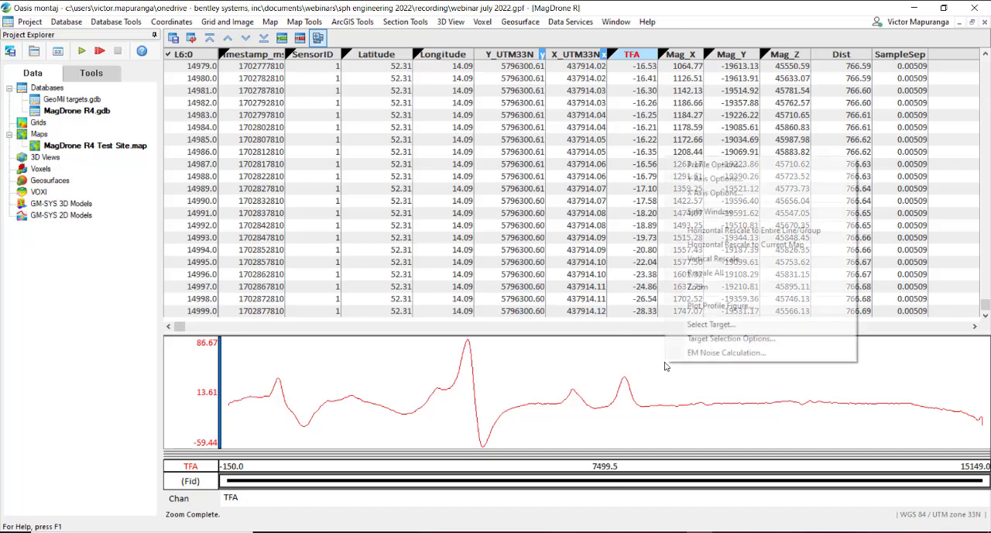
click(716, 287)
drag(655, 387, 771, 443)
click(714, 414)
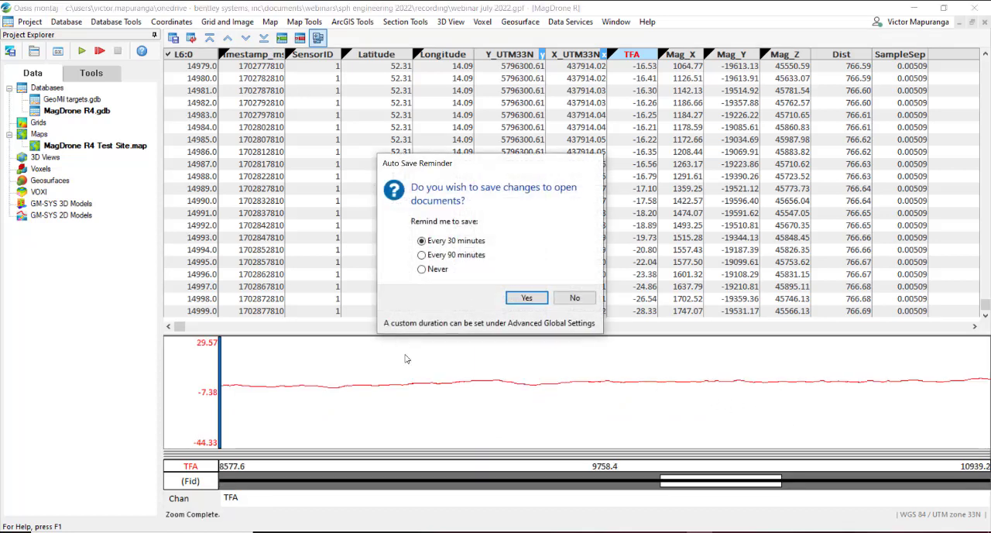
click(527, 297)
Step: Rescale the profile window to show the full TFA profile of line L6:0
right_click(518, 351)
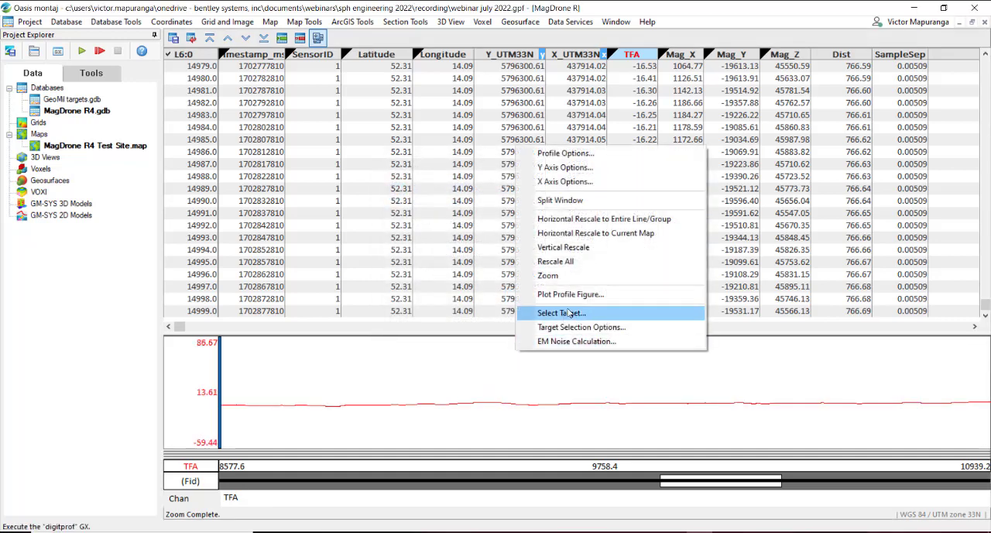
click(572, 280)
right_click(527, 365)
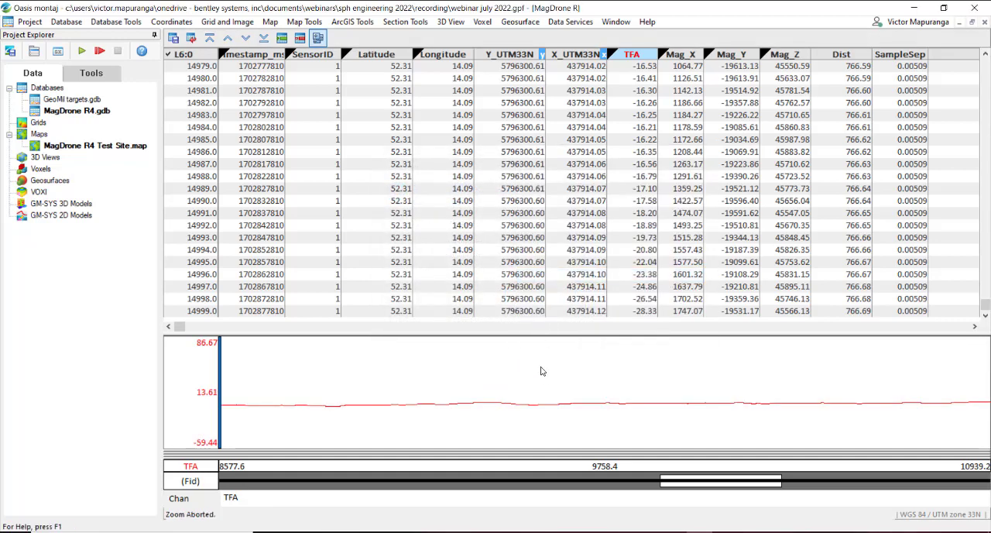
right_click(542, 375)
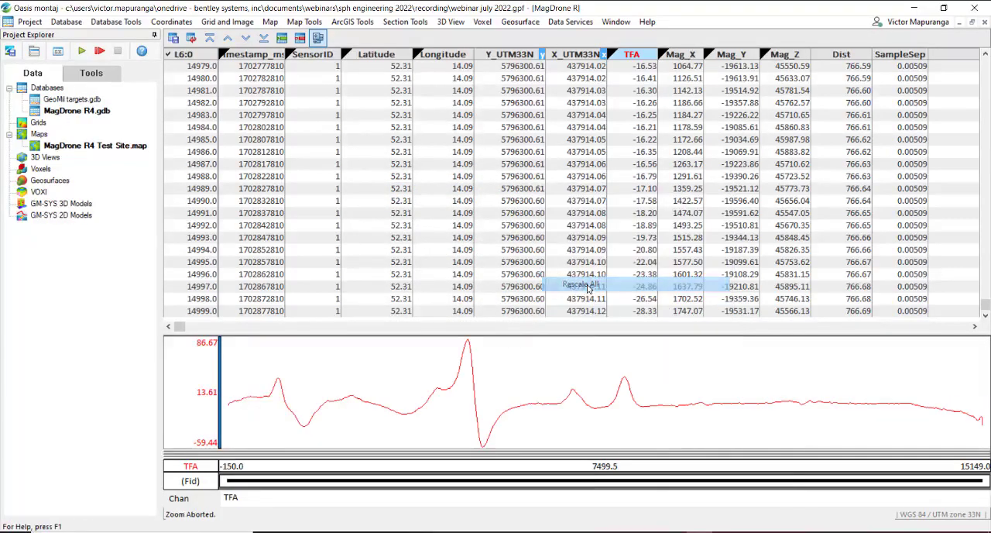
click(586, 288)
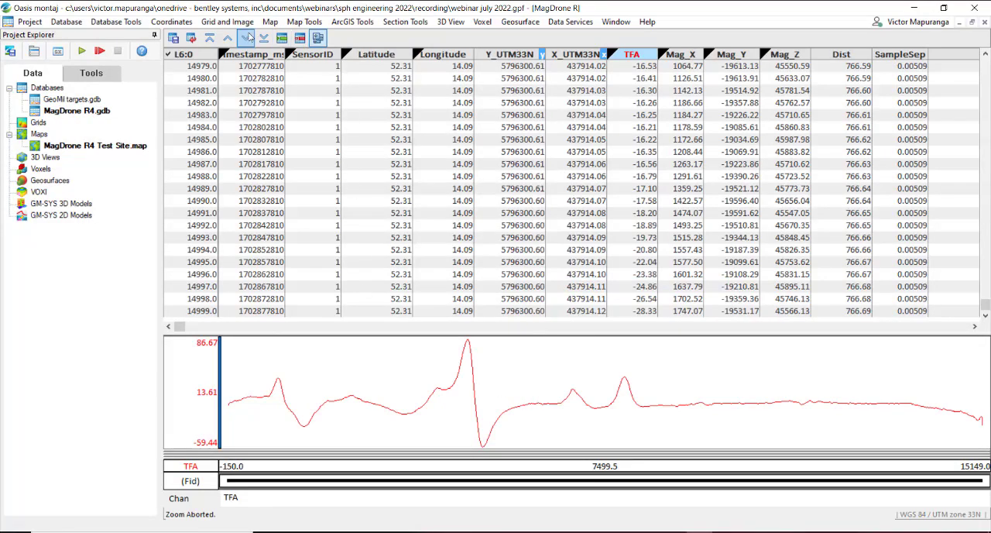
Step: Compare the TFA profiles line by line from L7:0 to L11:0 and go back to L8:0 to examine its noise
click(248, 38)
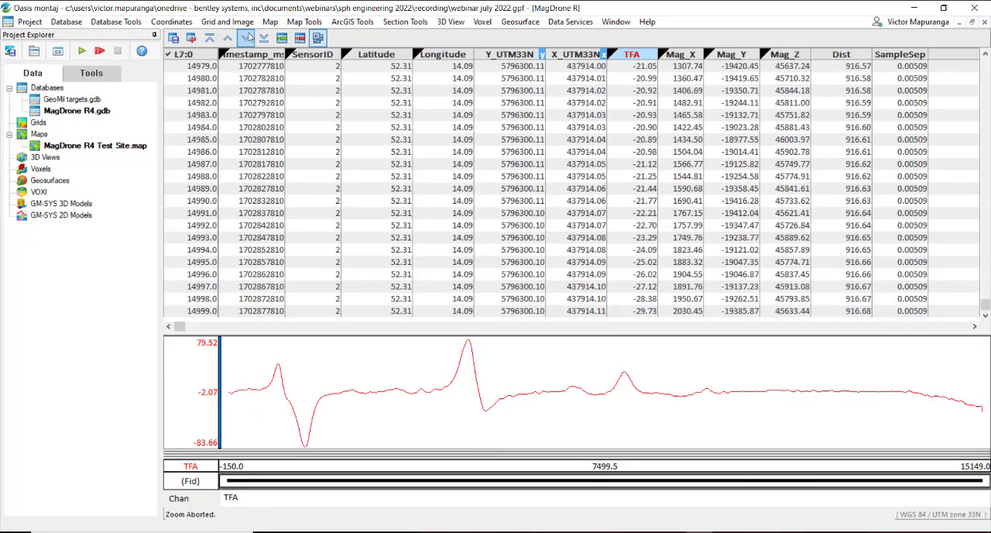
click(248, 38)
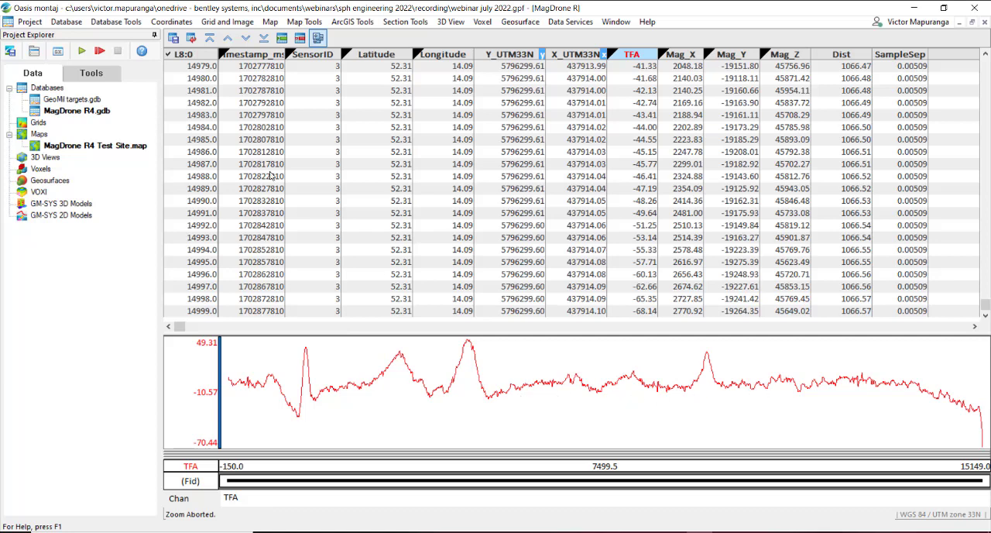
click(246, 39)
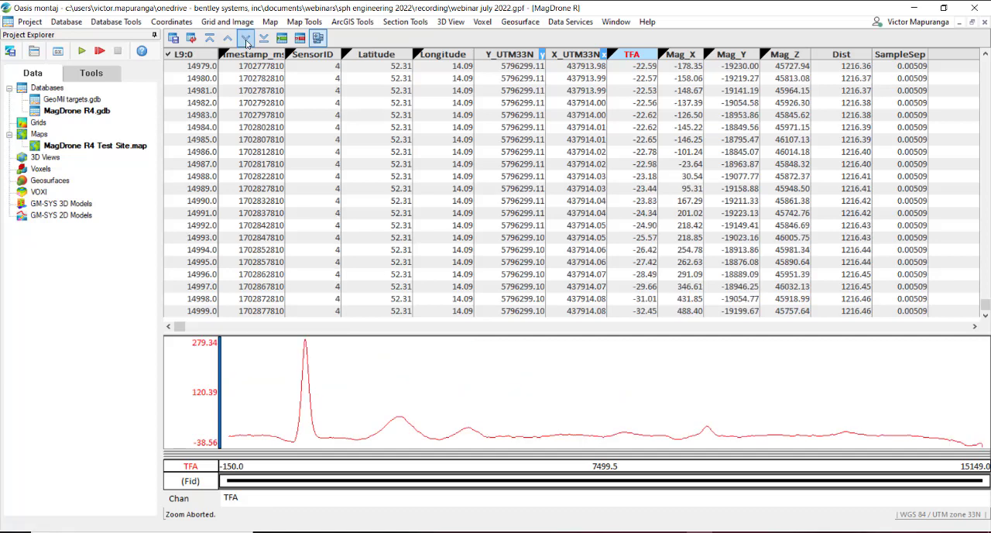
click(247, 39)
click(246, 39)
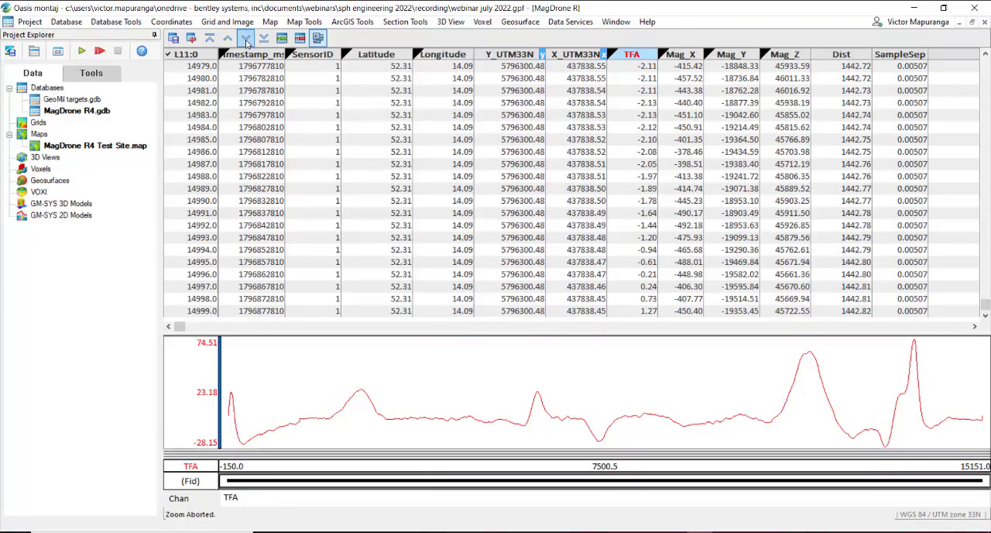
click(232, 42)
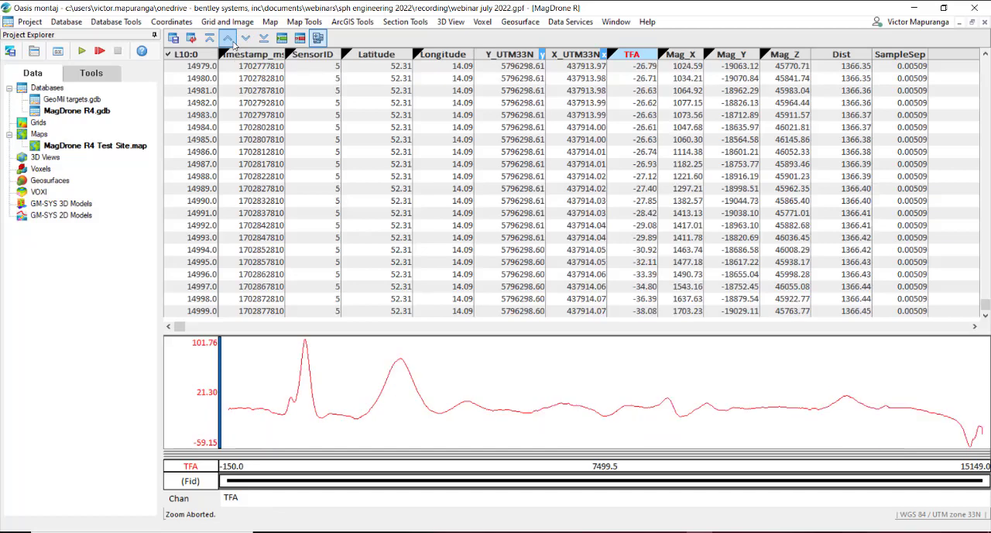
click(231, 42)
click(229, 39)
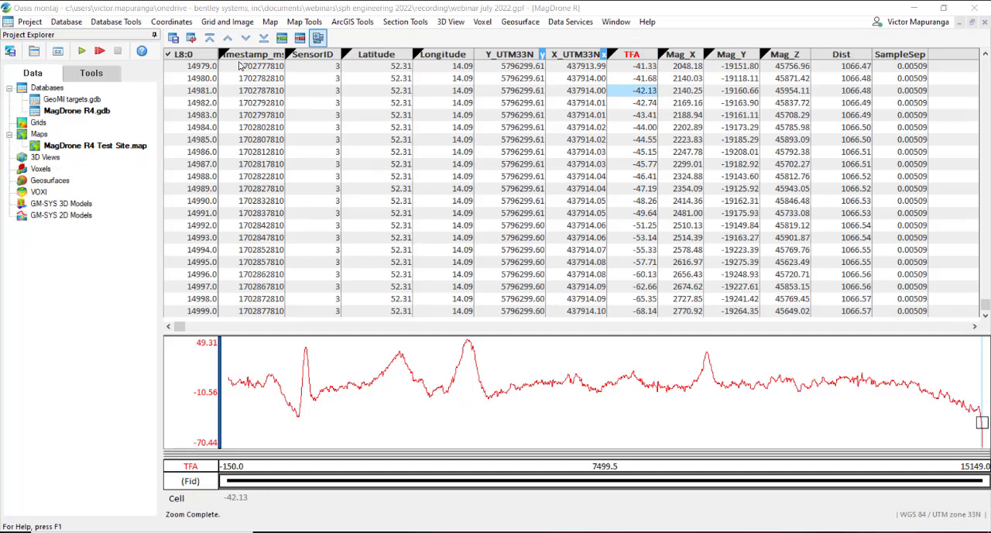
Step: Look over the available database filters and return to the first line, L1:0, with its full TFA profile in view
click(130, 23)
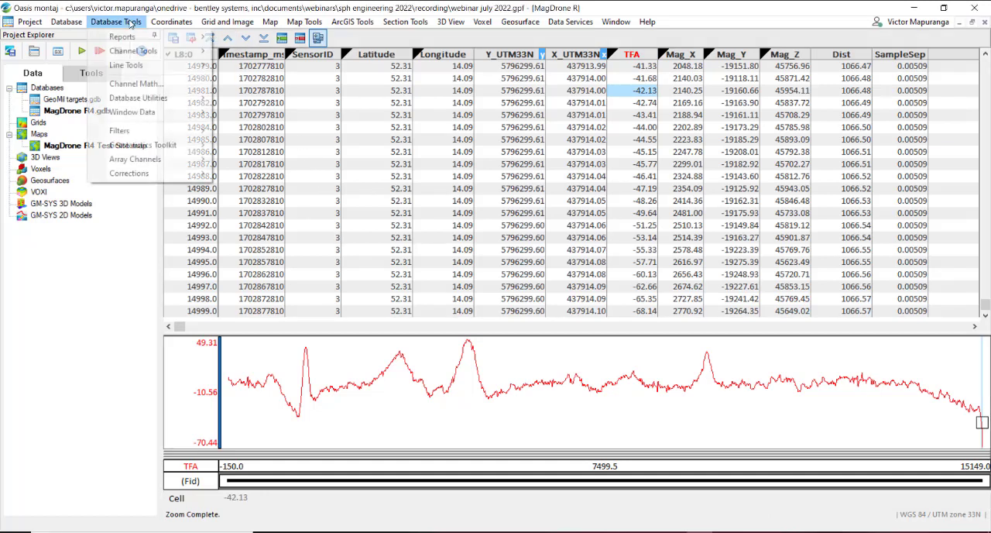
mouse_move(158, 136)
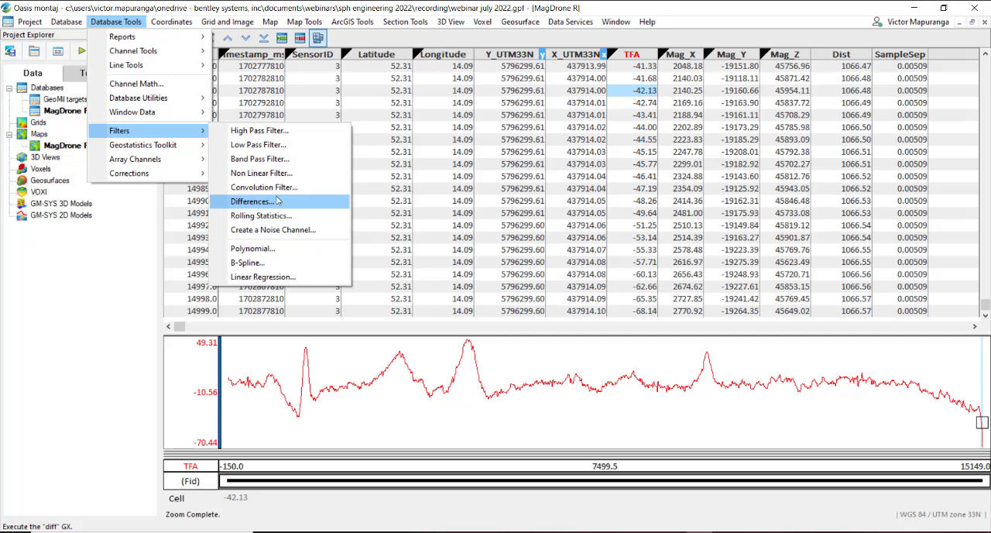
click(211, 40)
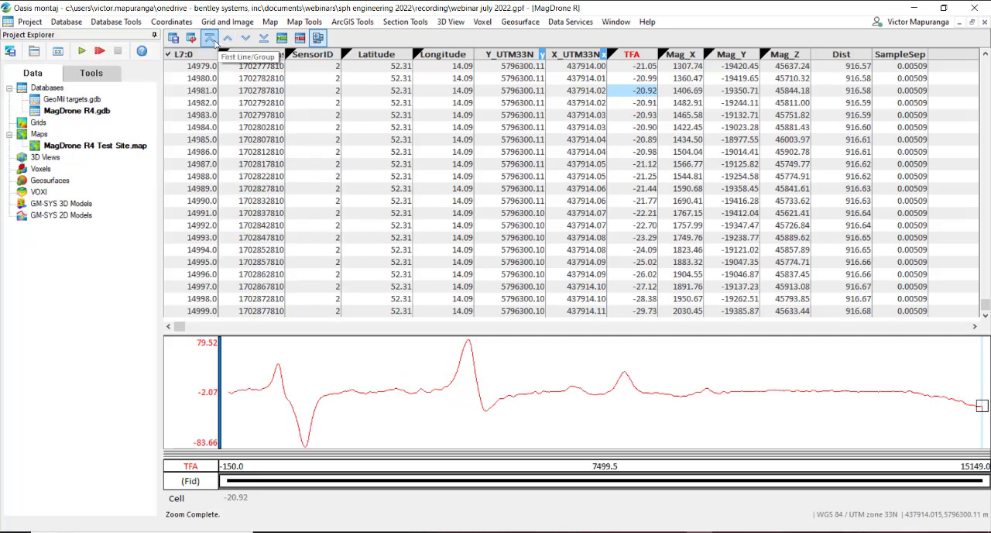
click(211, 40)
right_click(490, 376)
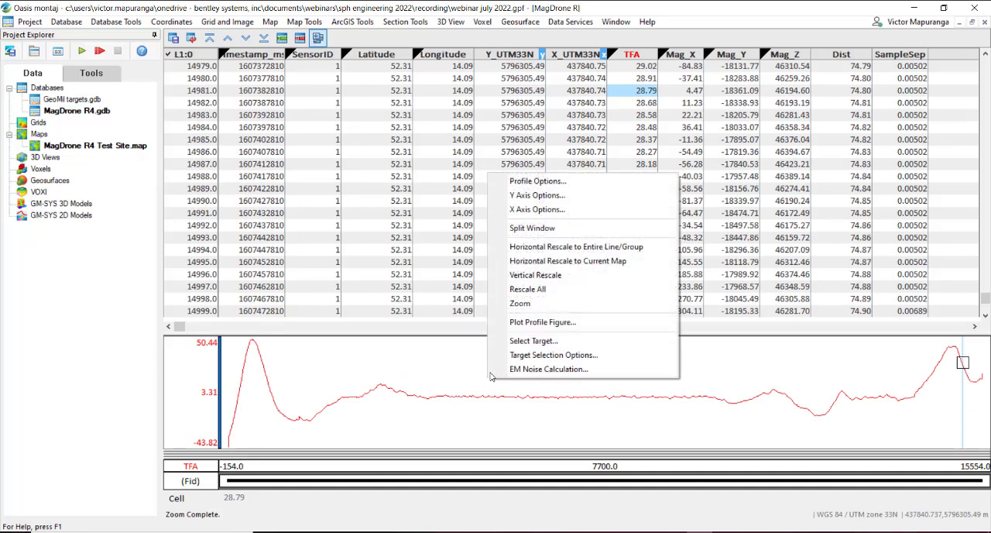
click(527, 288)
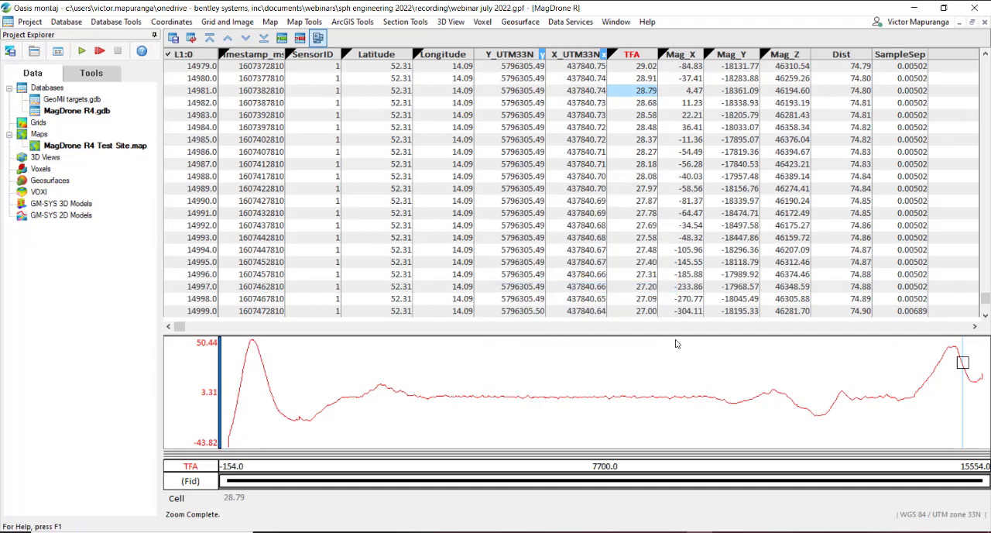
Step: Display the TFA_LP channel in the empty column after SampleSep and add its profile to the TFA profile
right_click(944, 61)
click(861, 66)
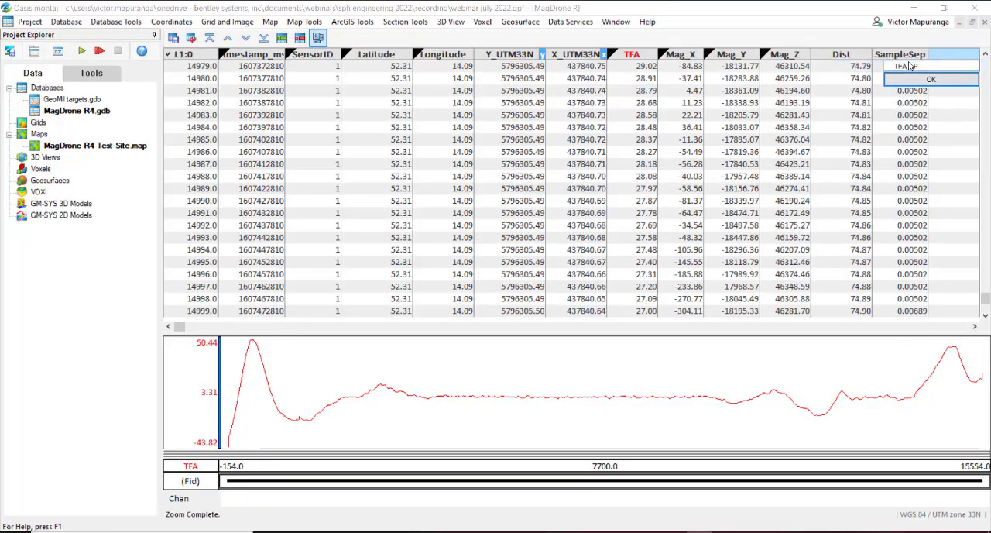
click(907, 66)
click(928, 79)
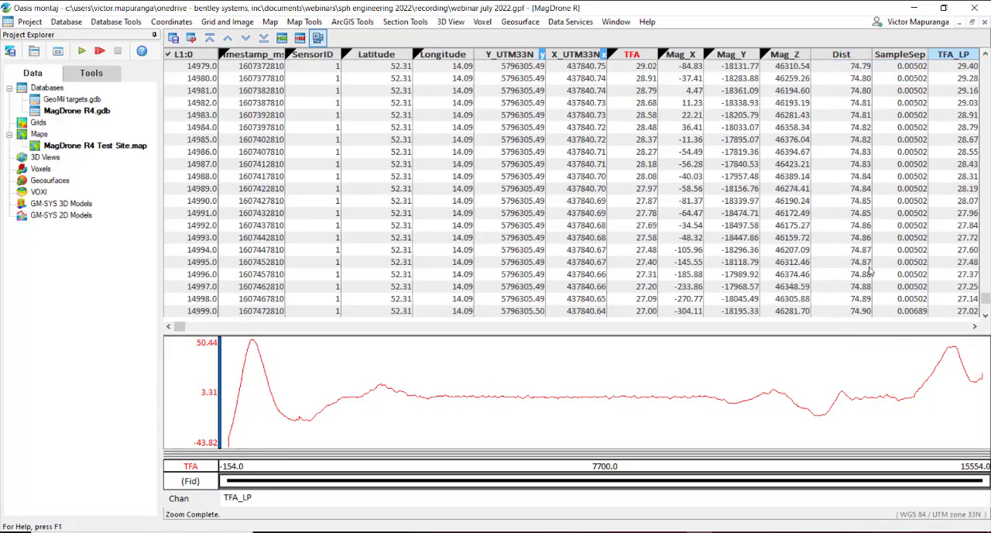
click(968, 91)
right_click(967, 91)
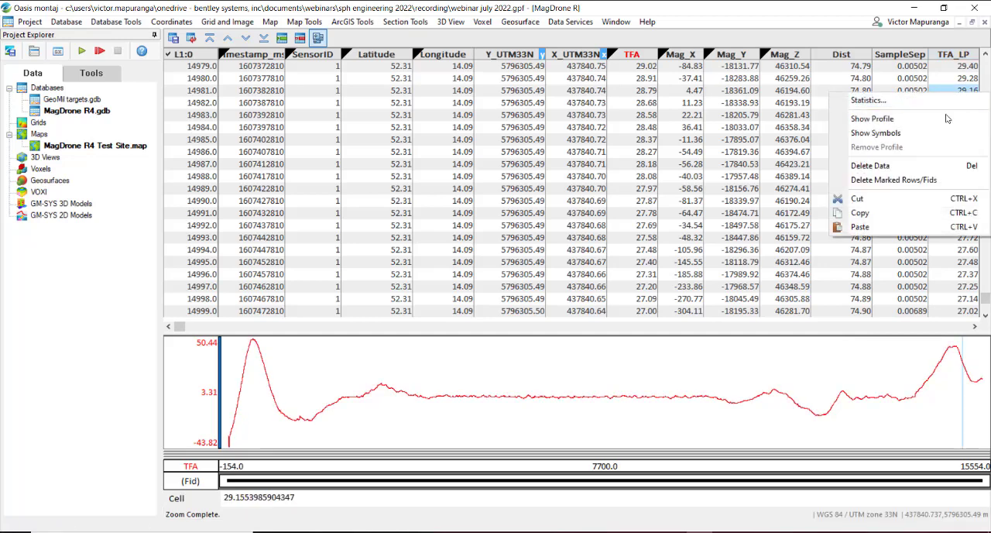
click(909, 119)
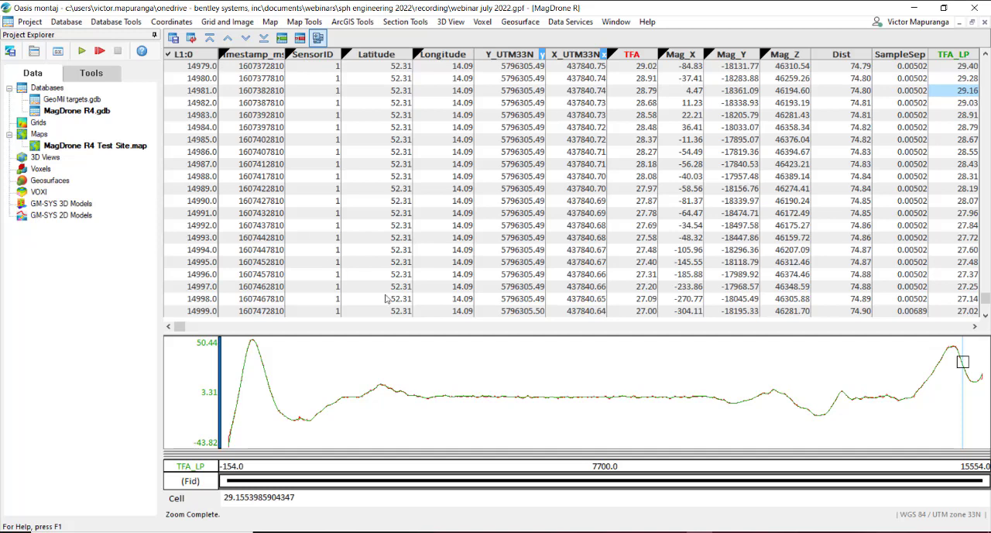
Step: Zoom in on the flat middle section of line L1:0's profiles to compare TFA with TFA_LP
right_click(449, 351)
click(485, 271)
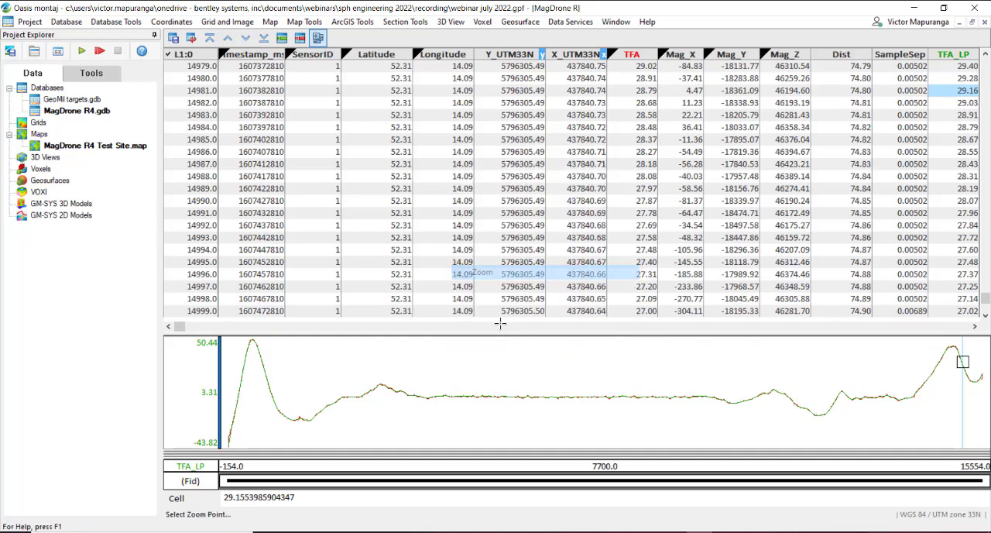
mouse_move(413, 376)
mouse_down()
mouse_move(480, 406)
mouse_move(540, 413)
mouse_up()
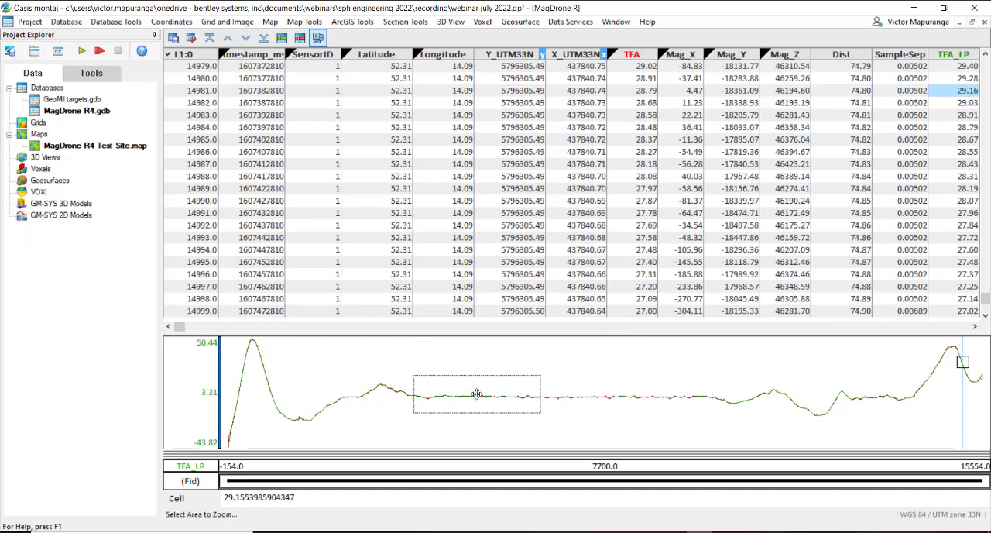
click(477, 394)
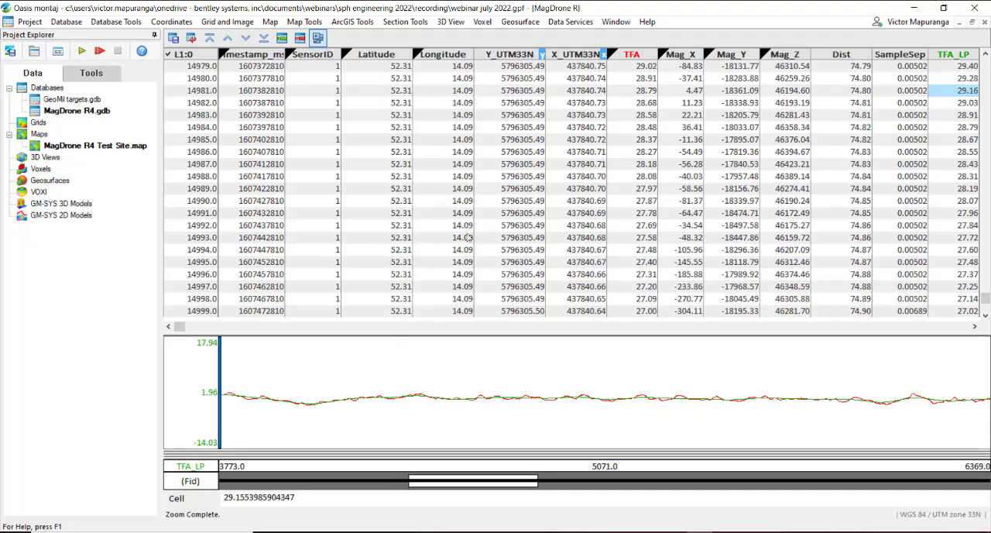
Step: Remove the TFA profile from the profile window and rescale it to show the full TFA_LP profile
click(621, 249)
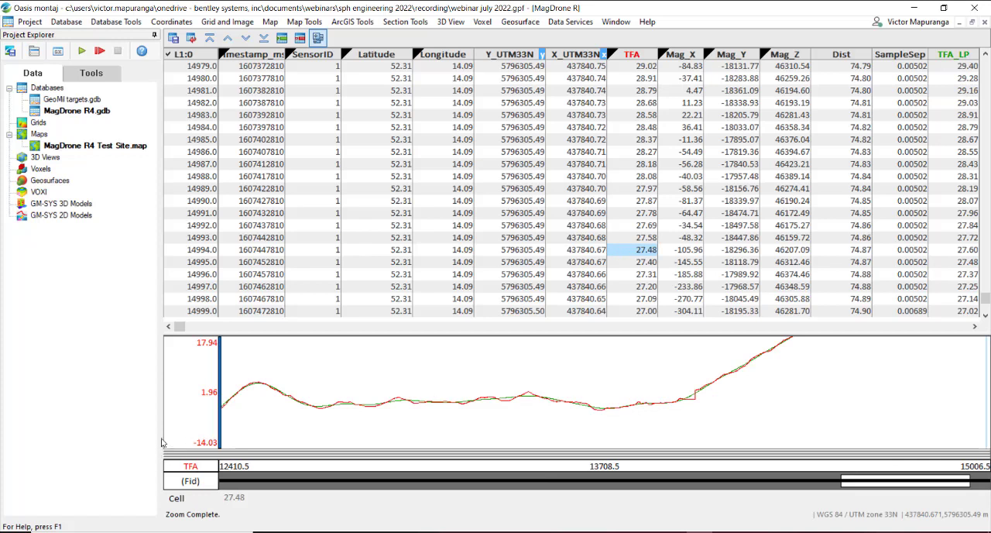
click(194, 394)
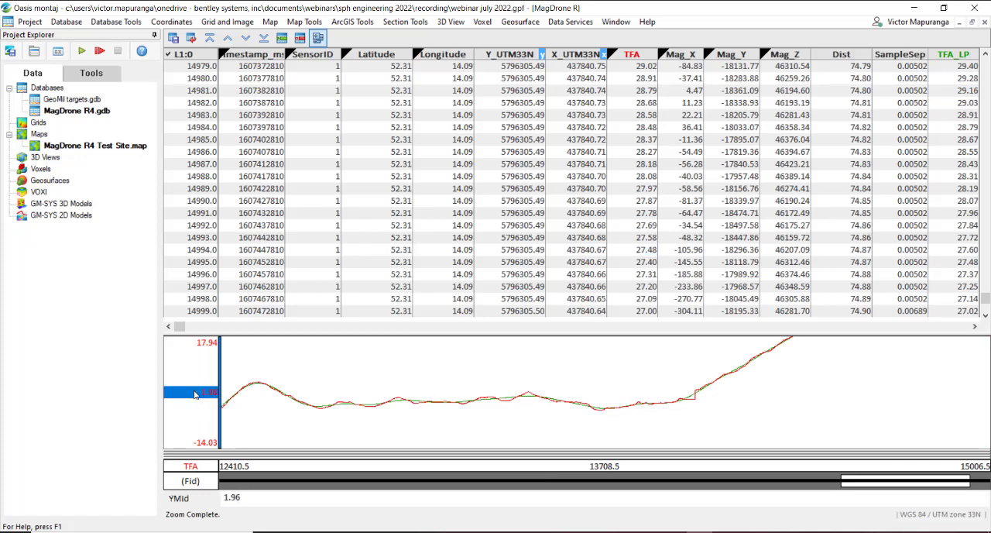
key(Delete)
right_click(271, 426)
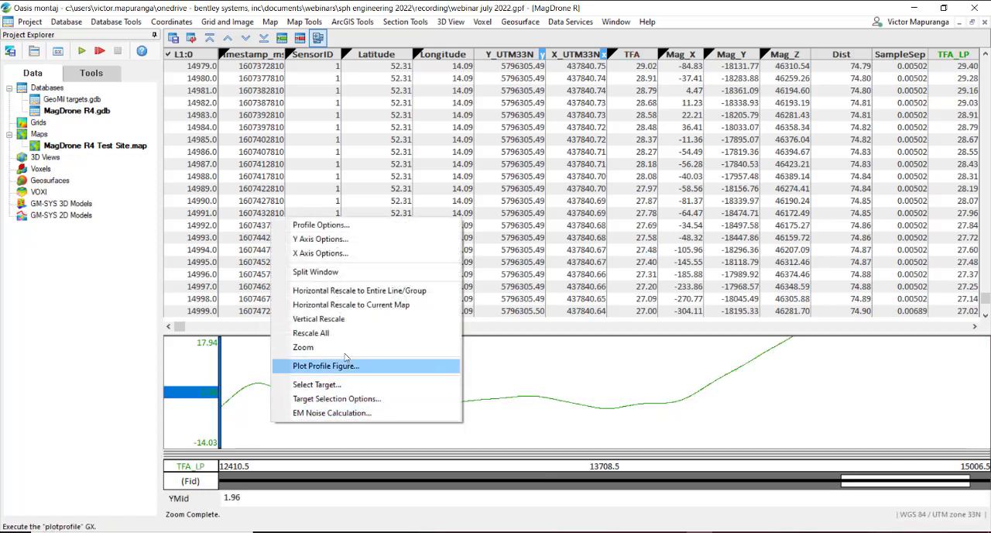
click(347, 339)
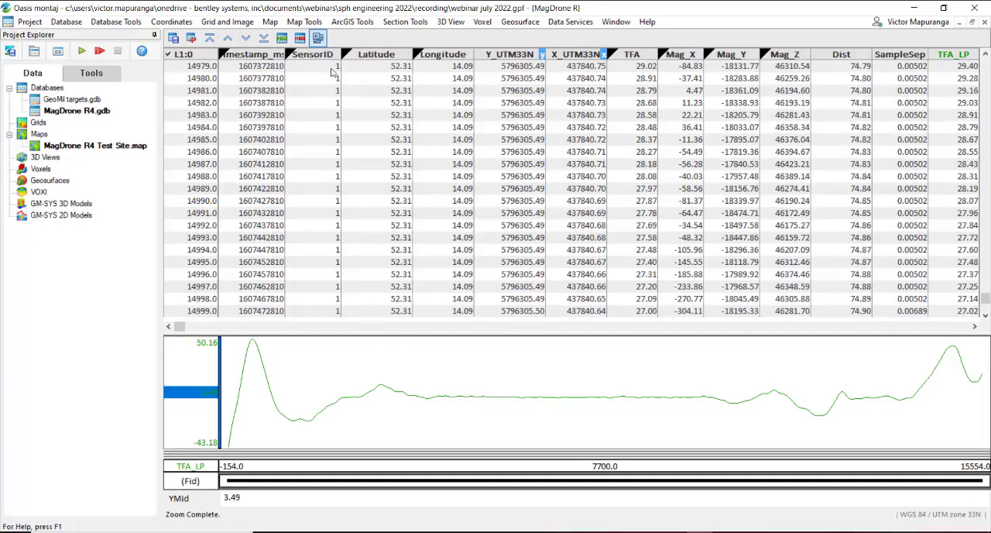
Step: Load the UXO-Marine Mag extension from the UXO Marine group
click(34, 53)
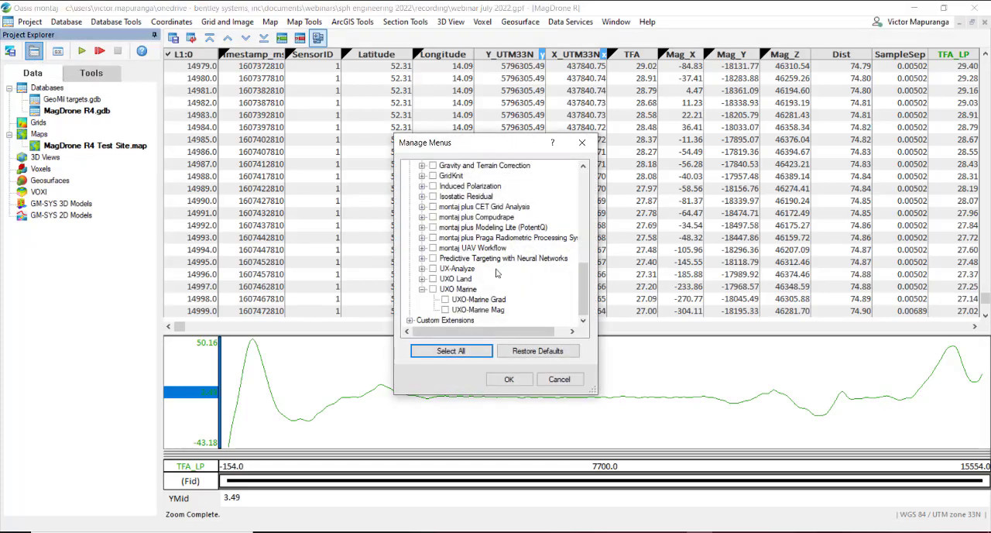
click(445, 310)
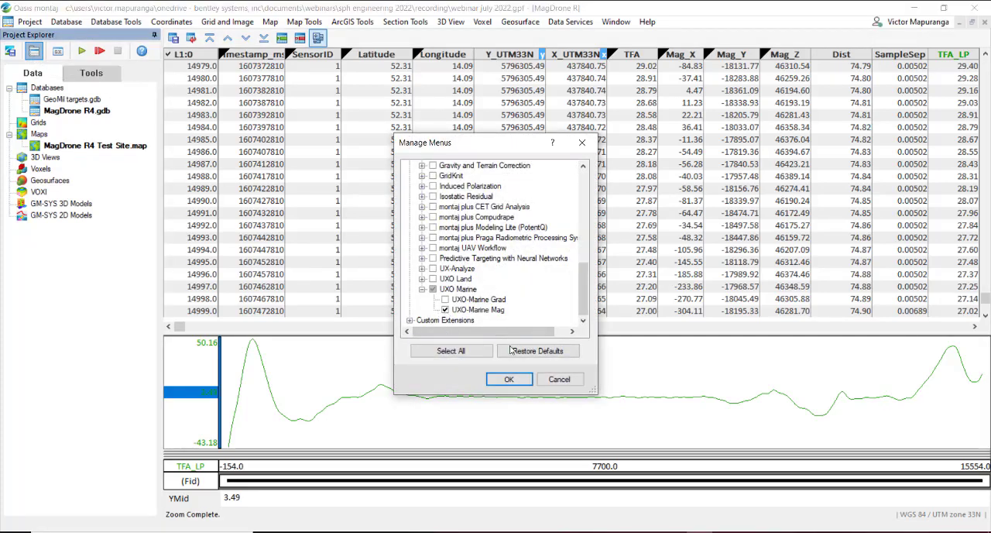
click(524, 380)
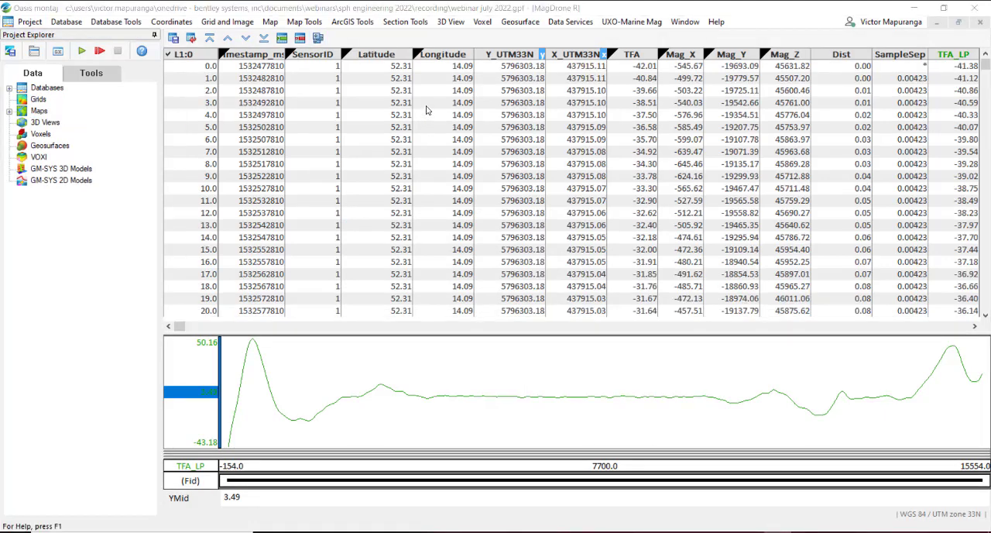
Step: Review the UXO-Marine Mag analytic signal options for total field data and switch to the Slide Deck Template presentation in PowerPoint
click(643, 24)
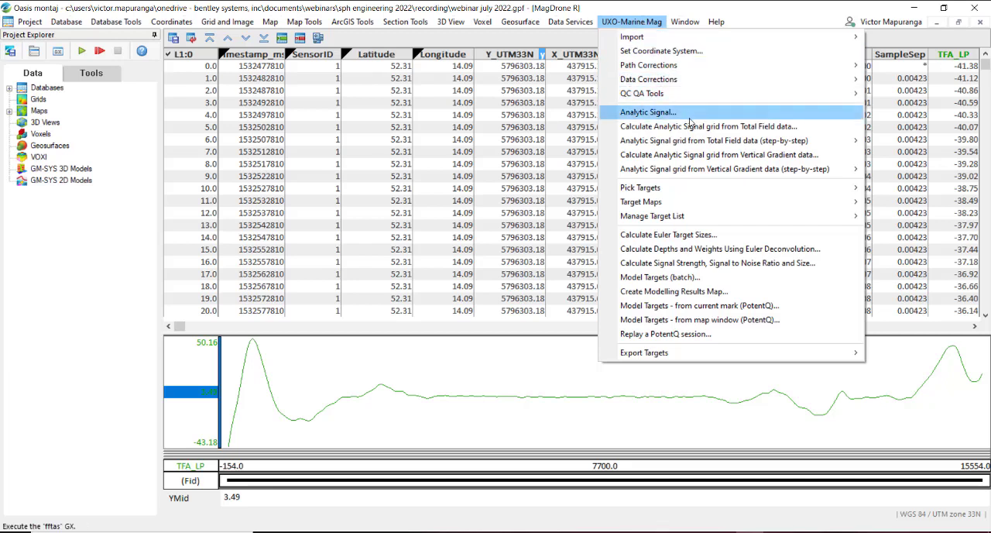
mouse_move(697, 141)
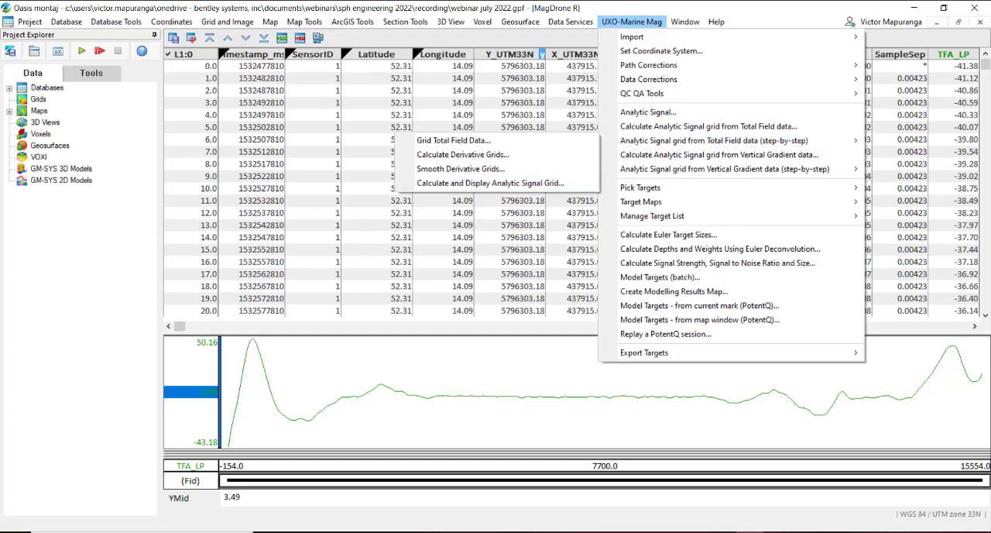
click(712, 529)
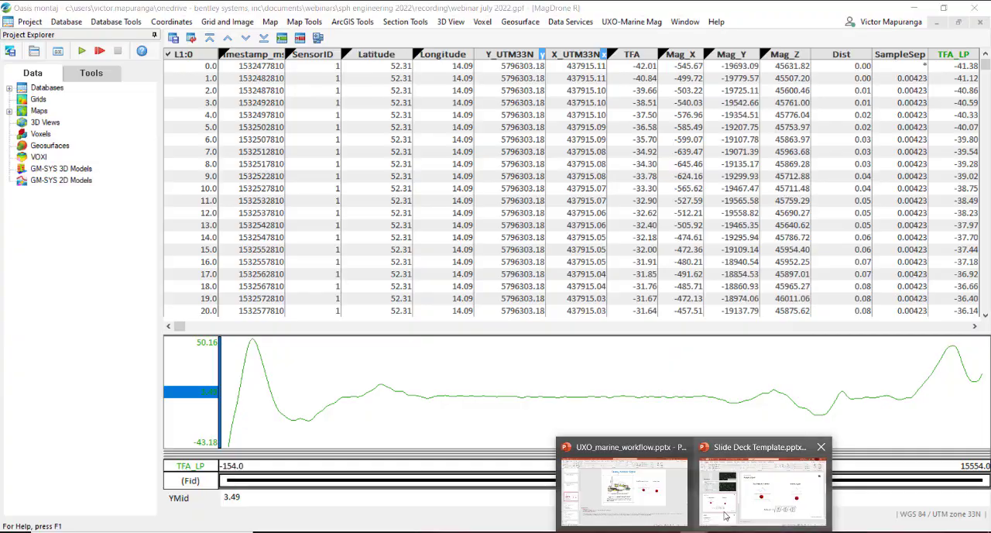
click(724, 517)
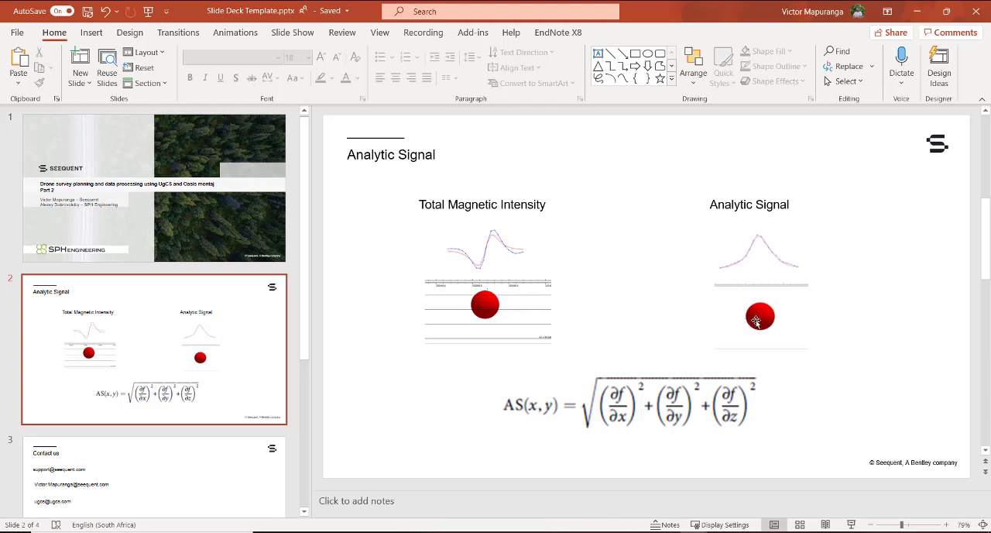
Step: Switch from the analytic signal slide back to Oasis montaj and open the MagDrone R4 Test Site map
key(ctrl)
key(ctrl)
key(ctrl)
click(916, 11)
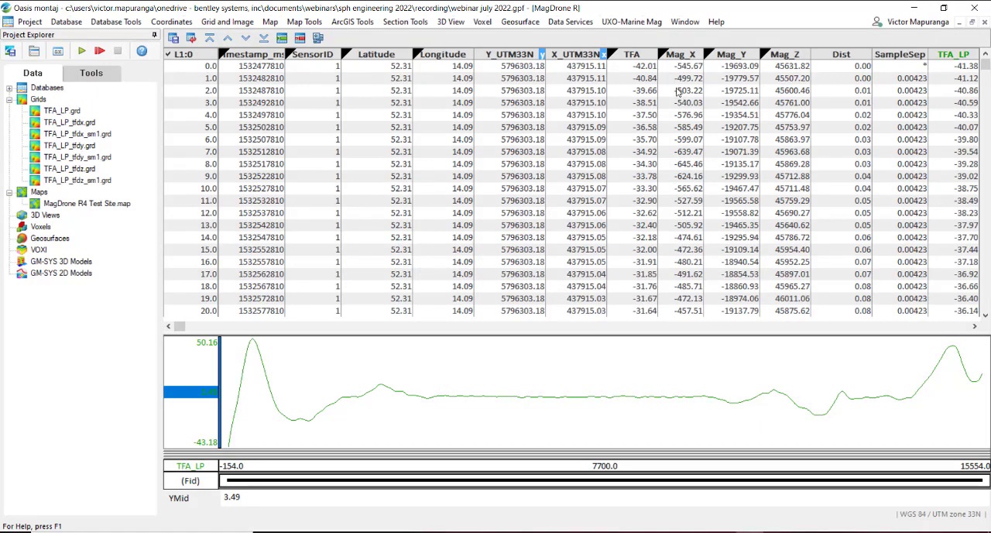
click(640, 25)
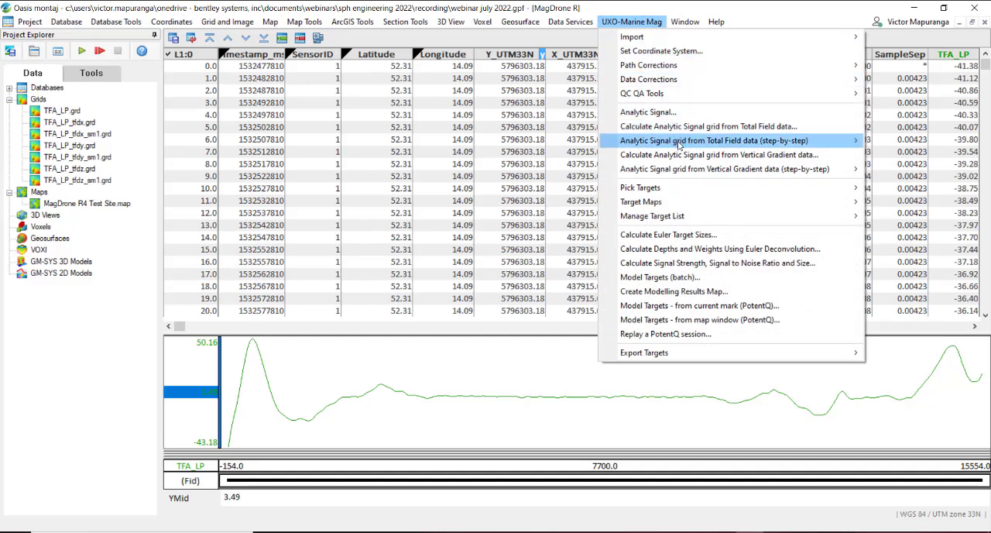
mouse_move(679, 145)
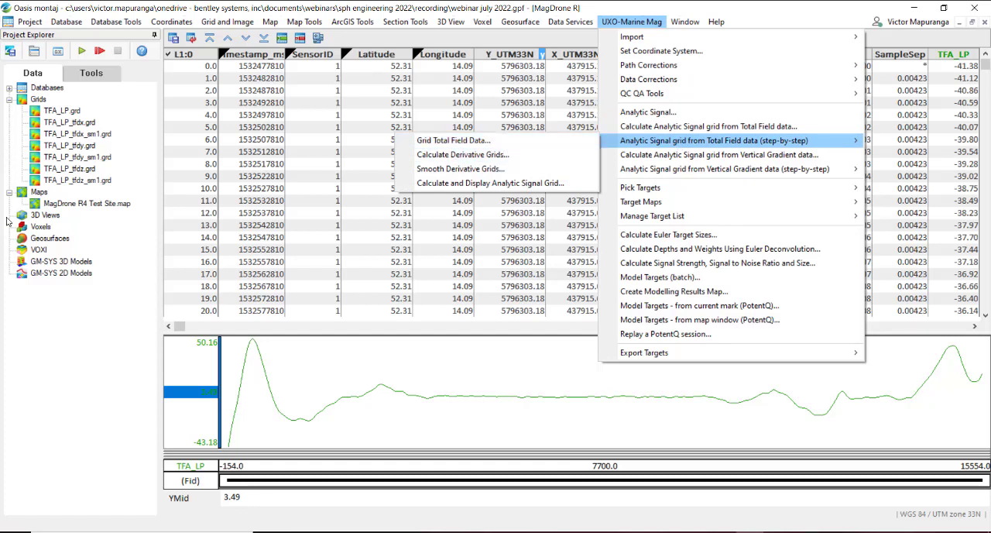
double_click(105, 206)
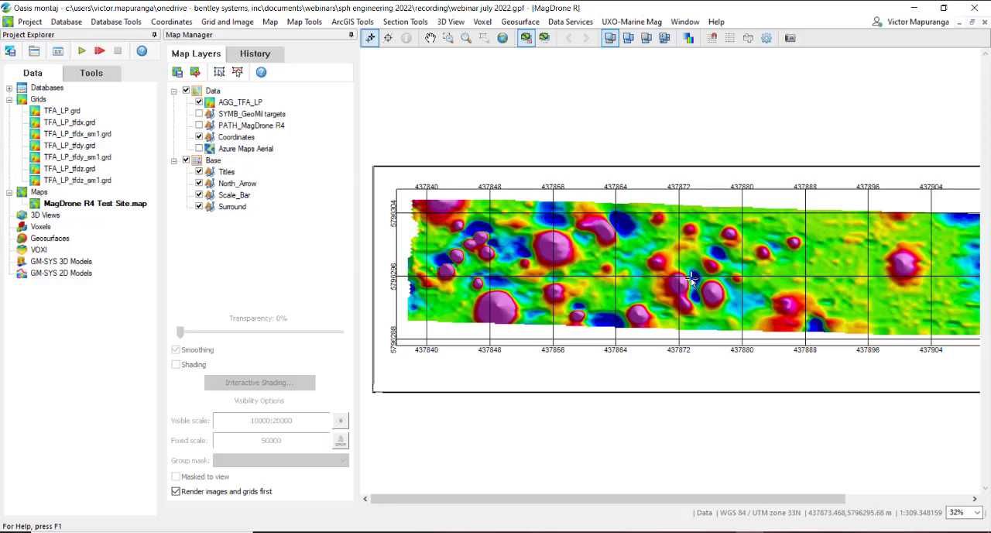
Step: Review the total field derivative grid settings for TFA_LP.grd, including the Z-derivative method, without running the calculation
click(629, 23)
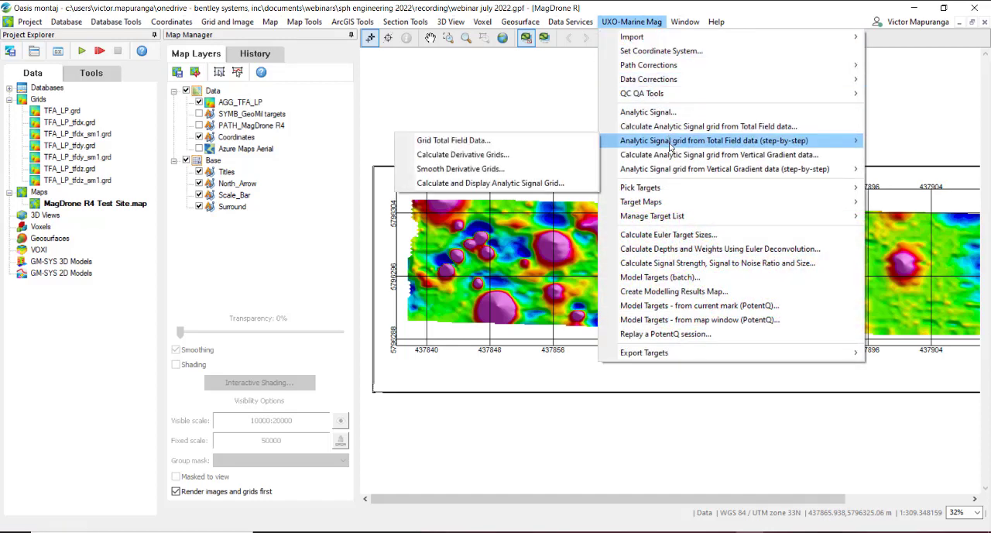
click(535, 159)
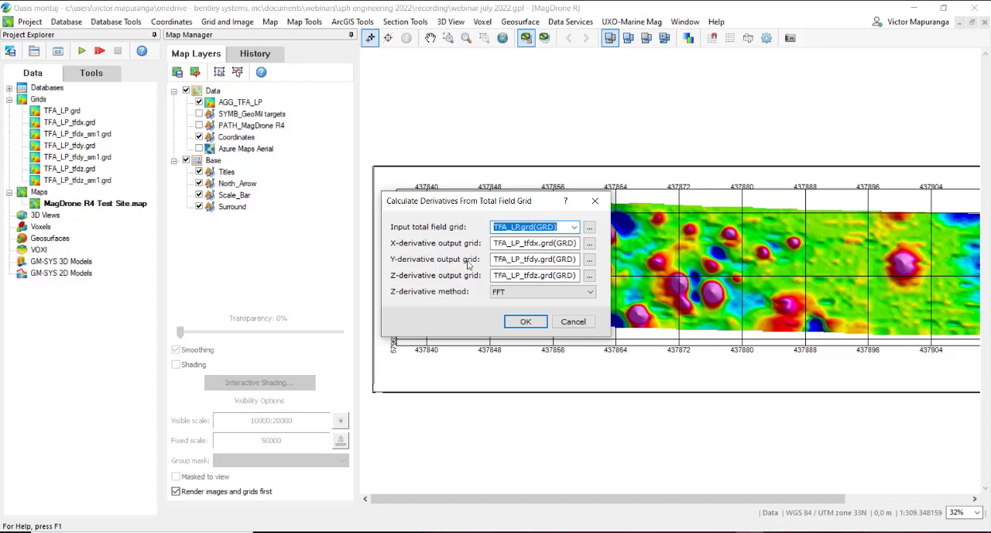
click(572, 321)
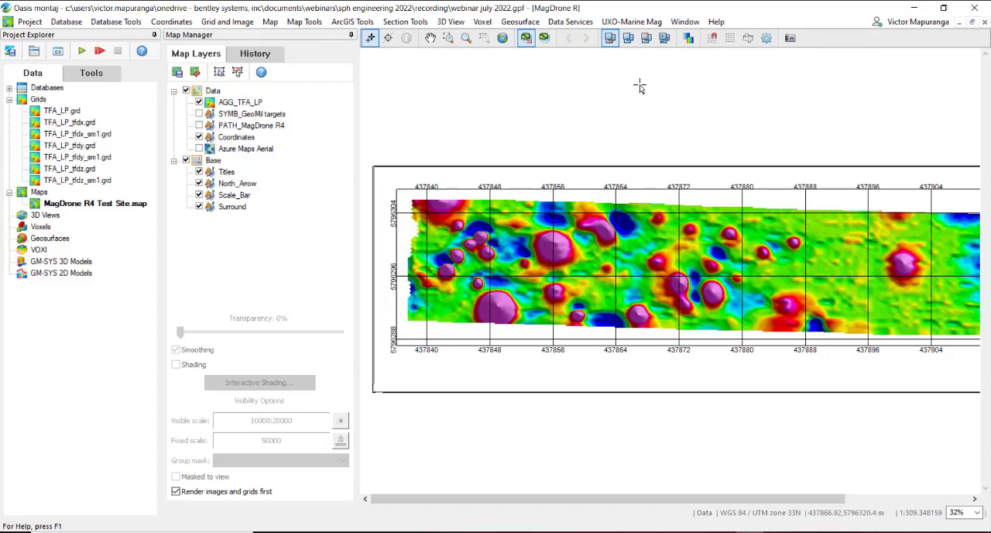
Step: Review the Smooth Derivative Grids settings, including the smoothed output grids and number of filter passes, without running the smoothing
click(631, 24)
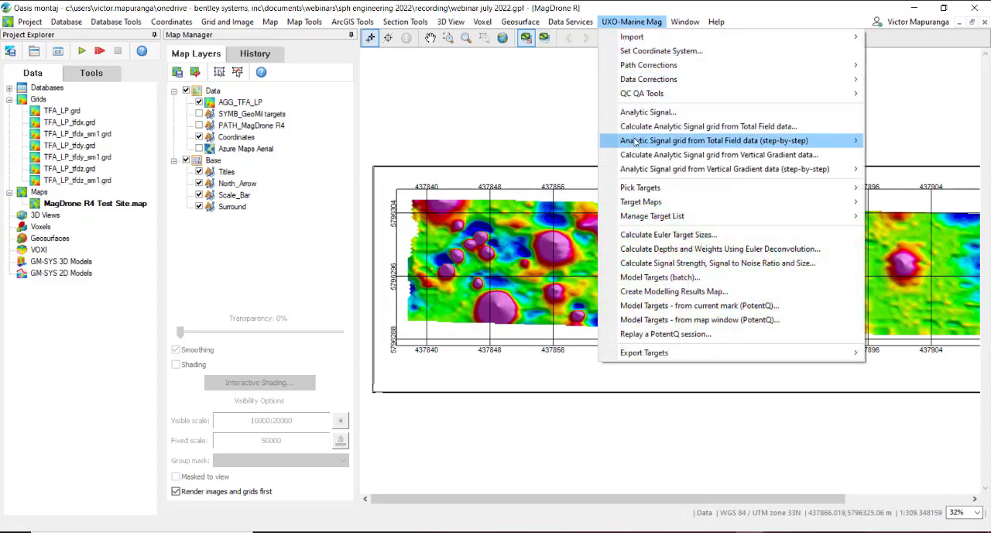
mouse_move(635, 142)
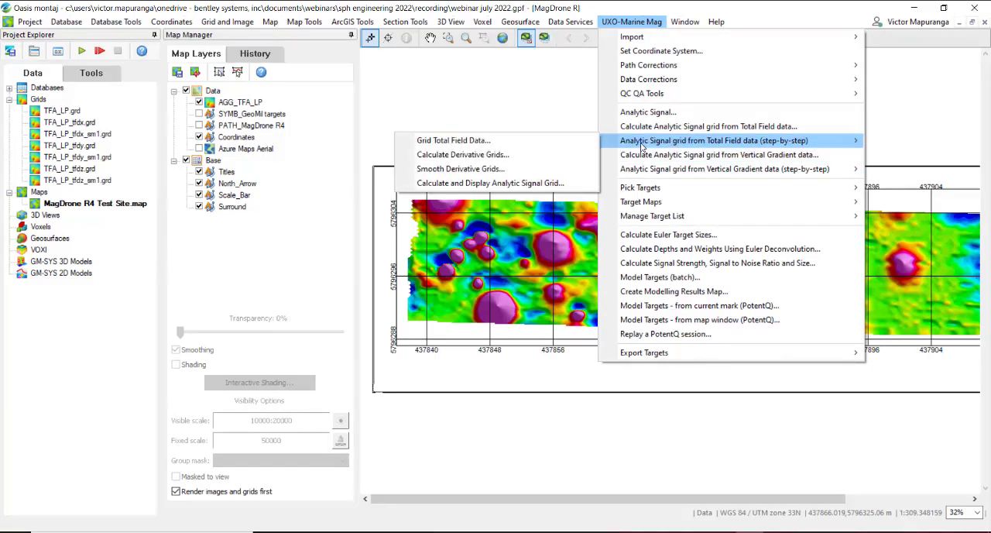
click(479, 169)
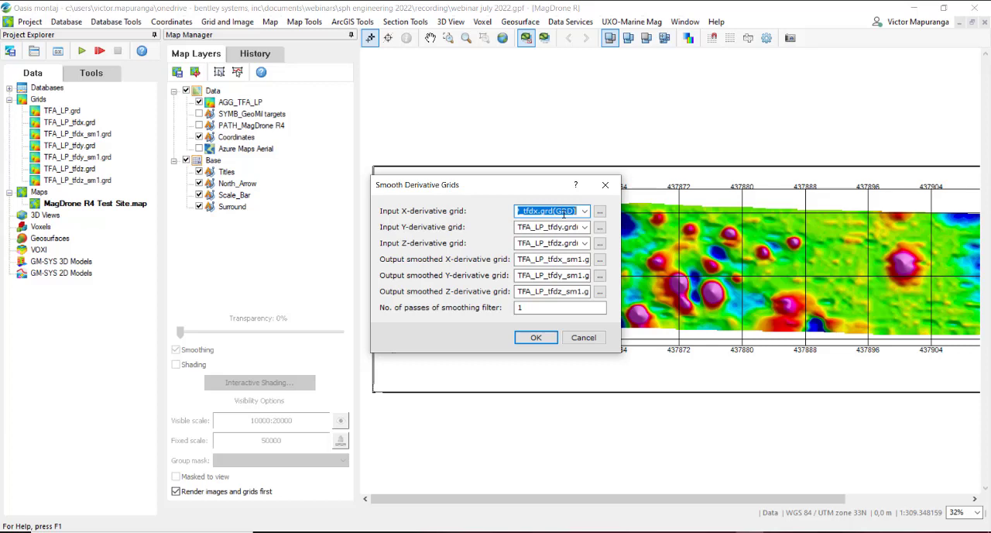
double_click(526, 308)
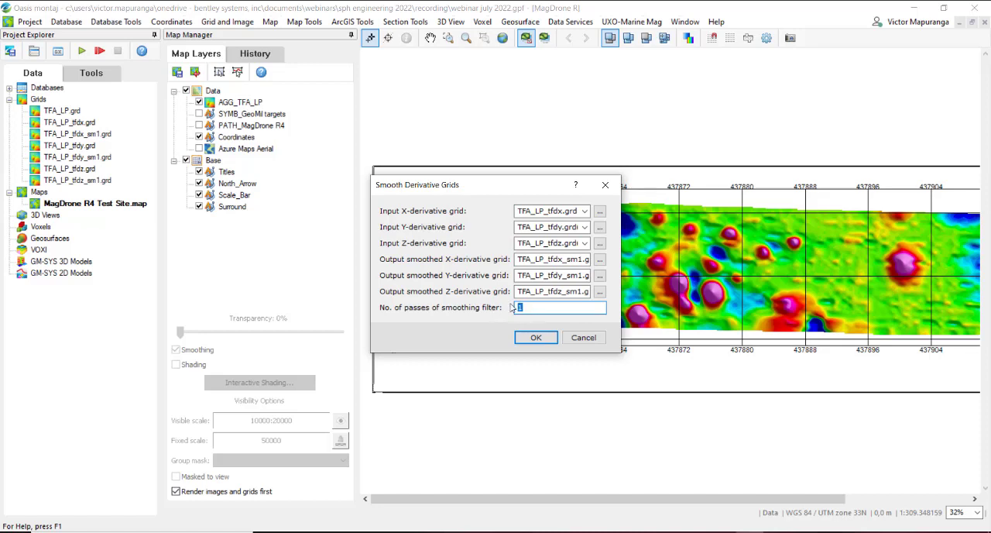
click(551, 259)
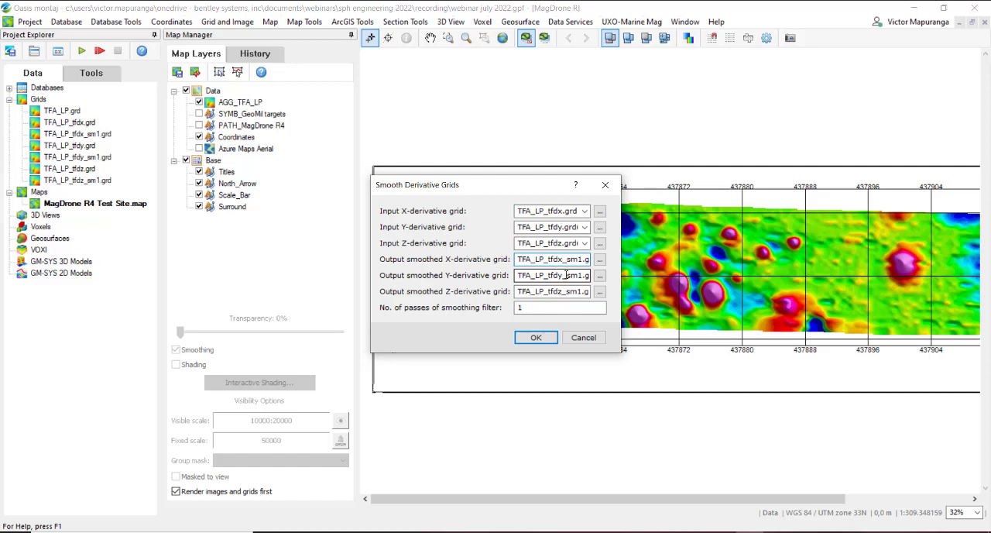
double_click(519, 307)
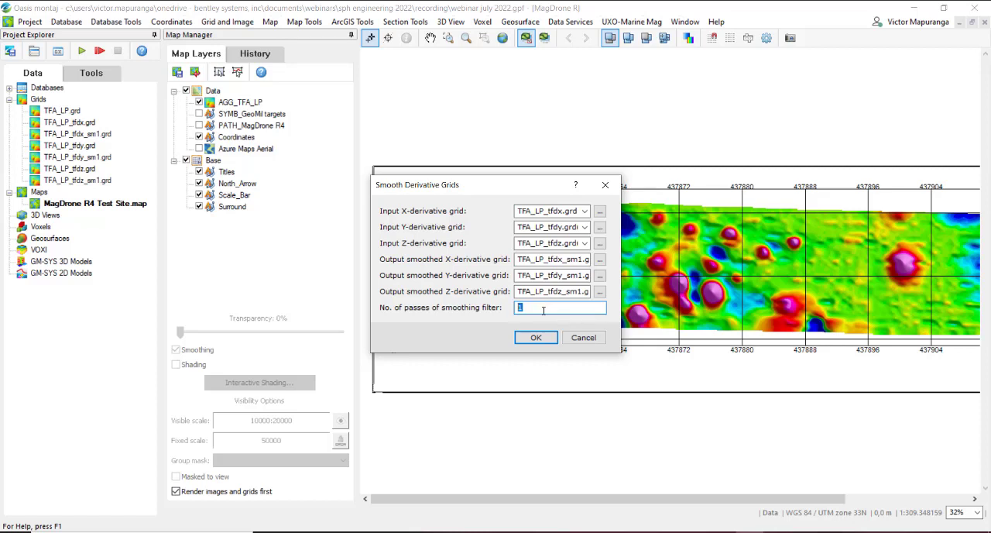
click(582, 337)
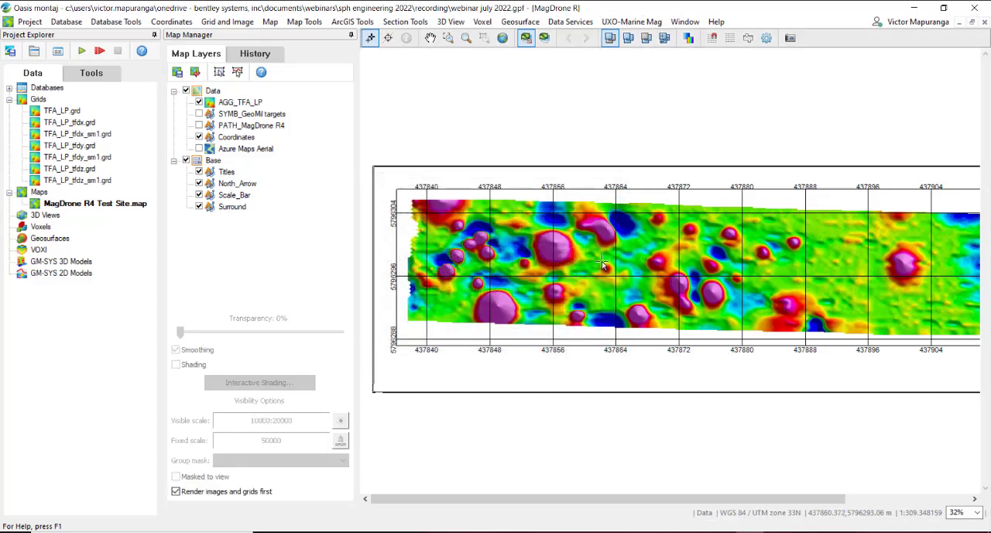
Step: Start the step-by-step analytic signal calculation from total field data and check the smoothed TFA_LP derivative input grids
click(633, 22)
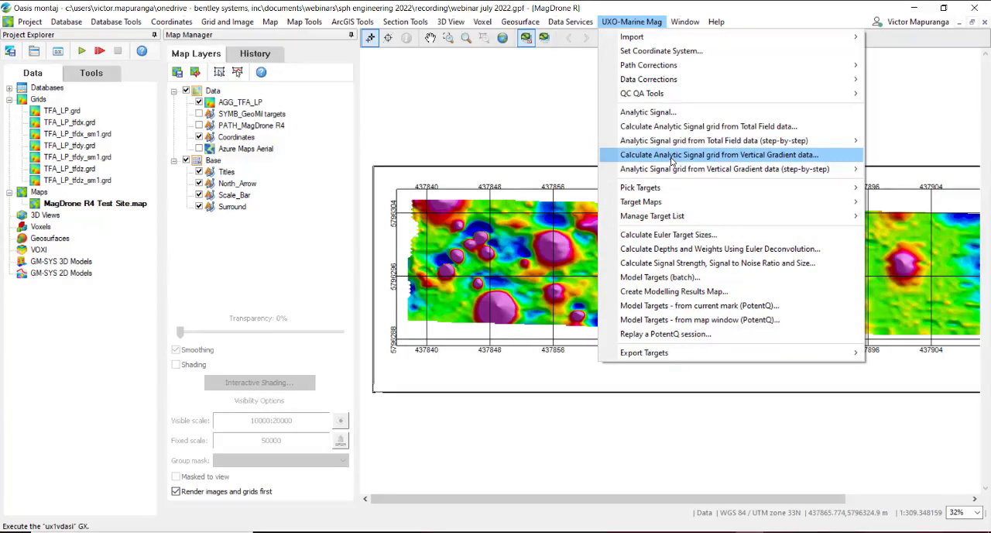
mouse_move(664, 148)
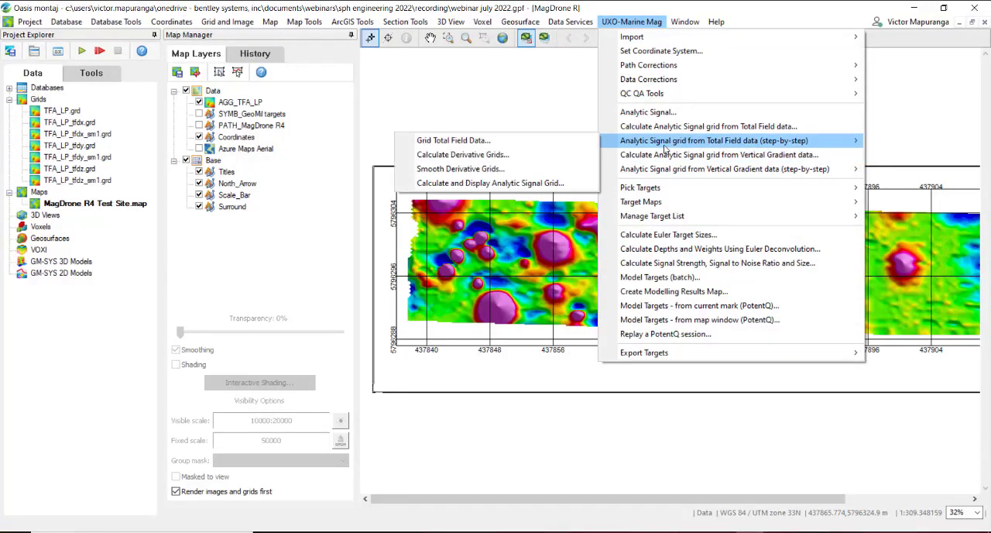
click(495, 182)
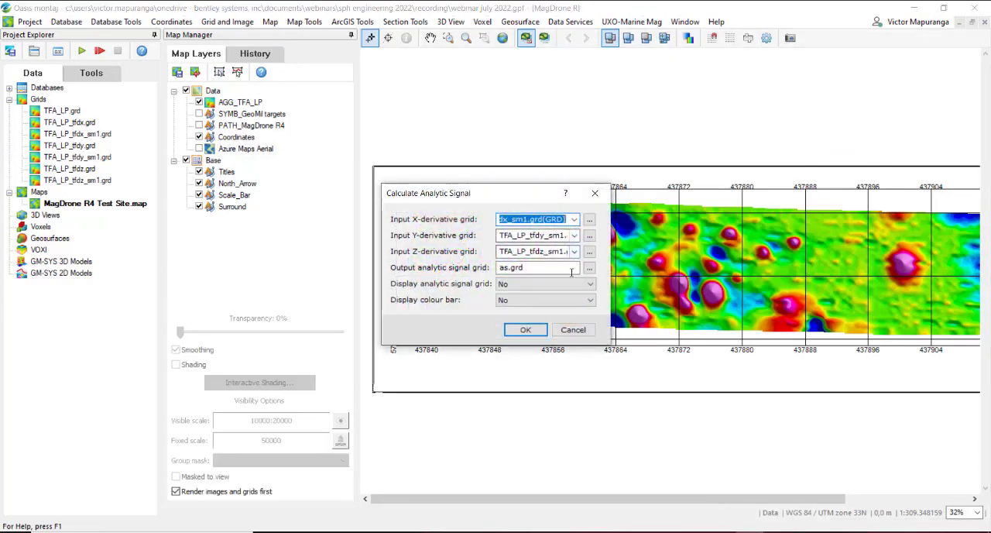
click(525, 220)
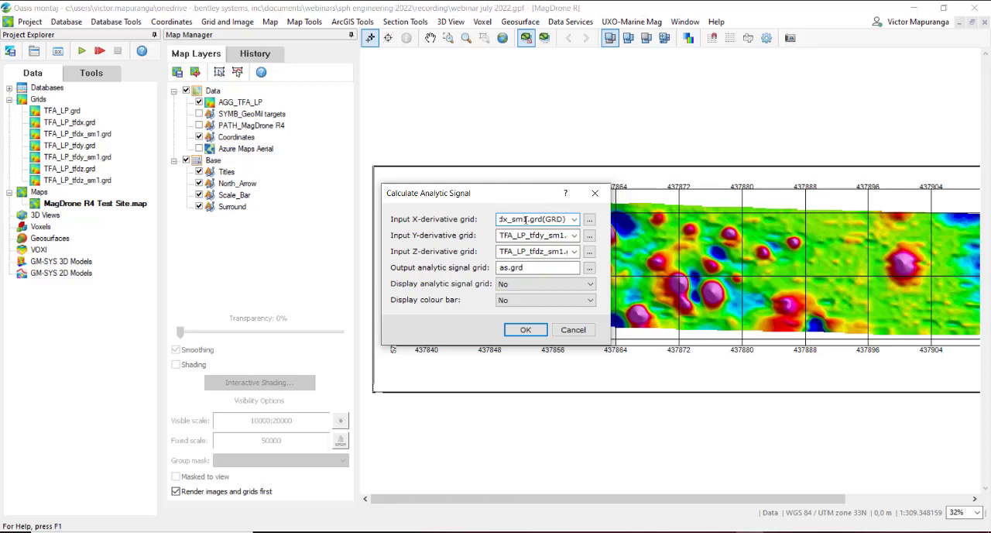
click(557, 238)
double_click(557, 238)
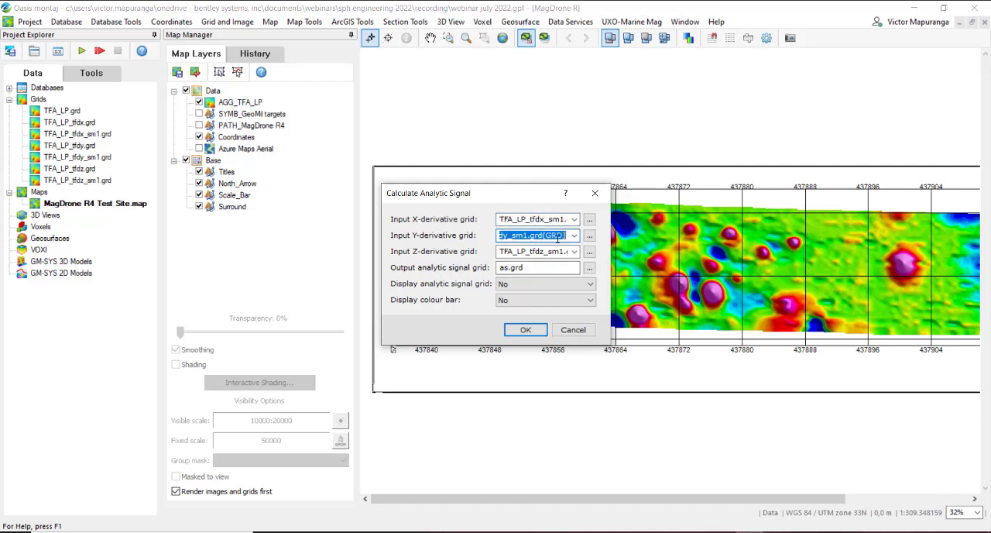
Step: Name the output analytic signal grid Analytic_Signal.grd and set it to display as a single grid
double_click(508, 267)
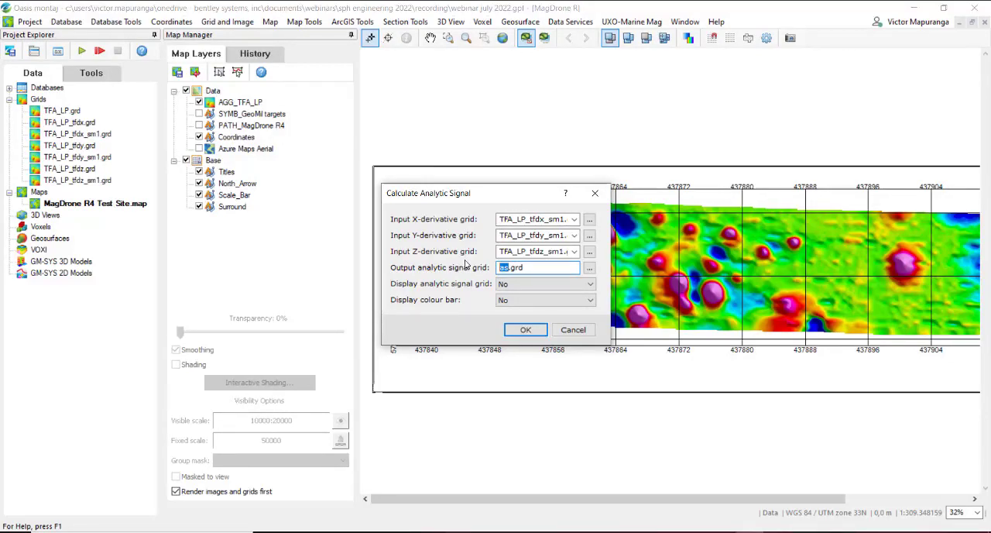
text(Analyt)
text(ic)
text(_Signal)
text(l)
click(545, 283)
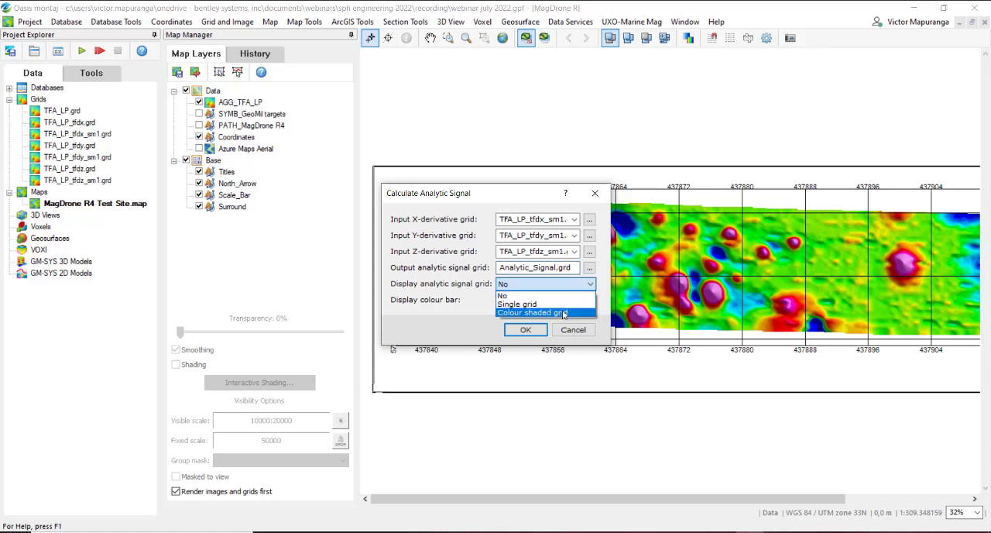
click(550, 305)
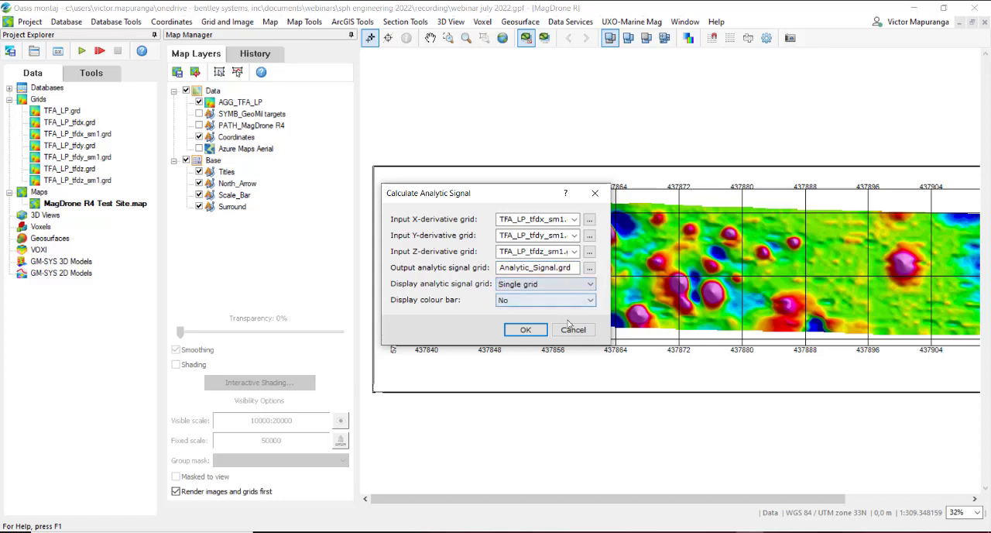
Step: Calculate the analytic signal and display the resulting grid with shading on the current map
click(524, 330)
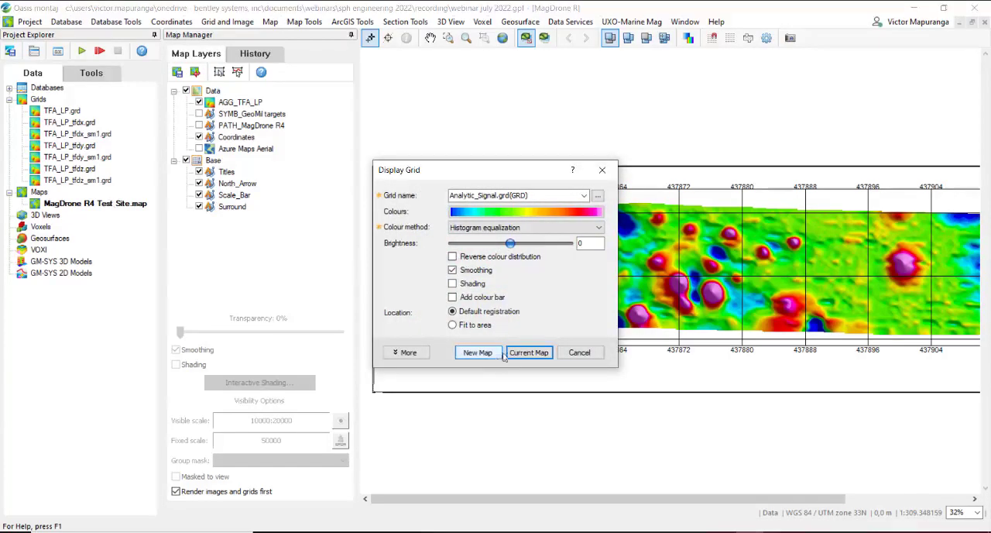
click(452, 283)
click(540, 352)
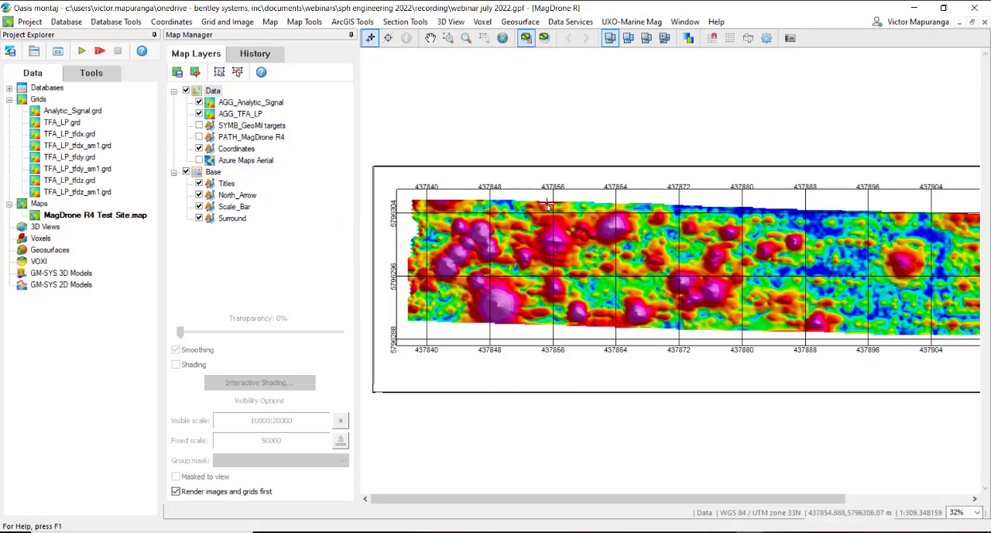
Step: Toggle the visibility of the AGG_Analytic_Signal layer to compare it with the AGG_TFA_LP grid
click(199, 103)
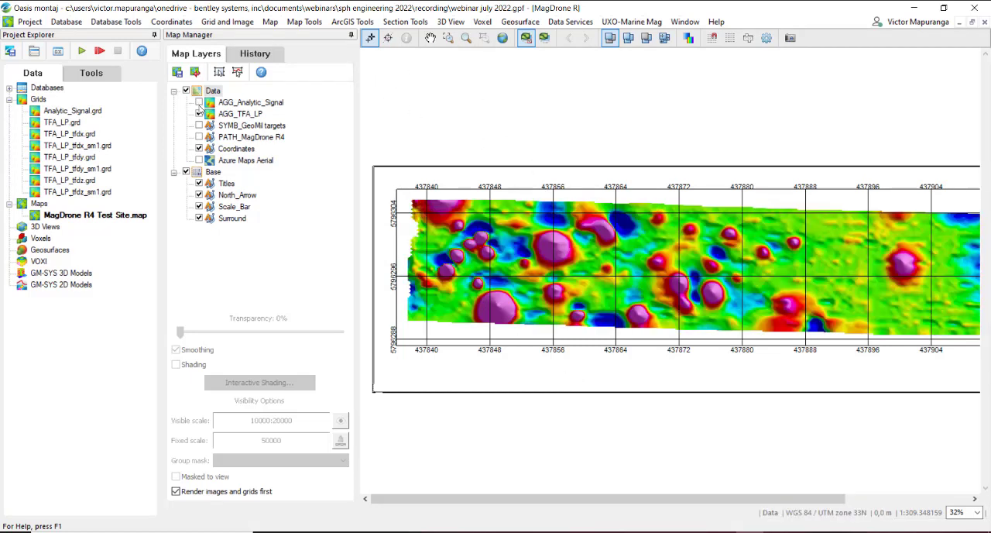
click(199, 103)
click(199, 104)
click(199, 103)
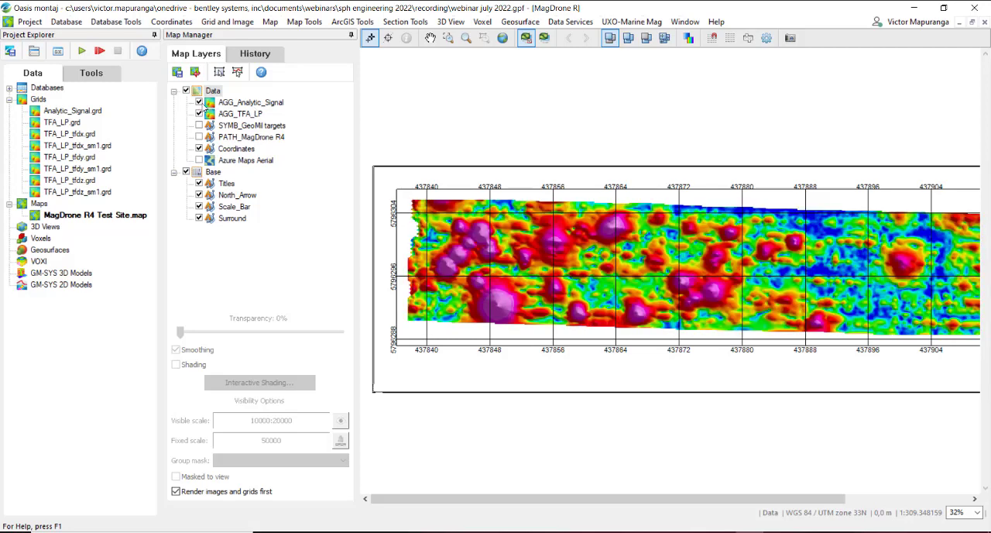
Step: Change the analytic signal layer's colour distribution to Normal distribution with a standard deviation of 20
click(233, 105)
click(261, 75)
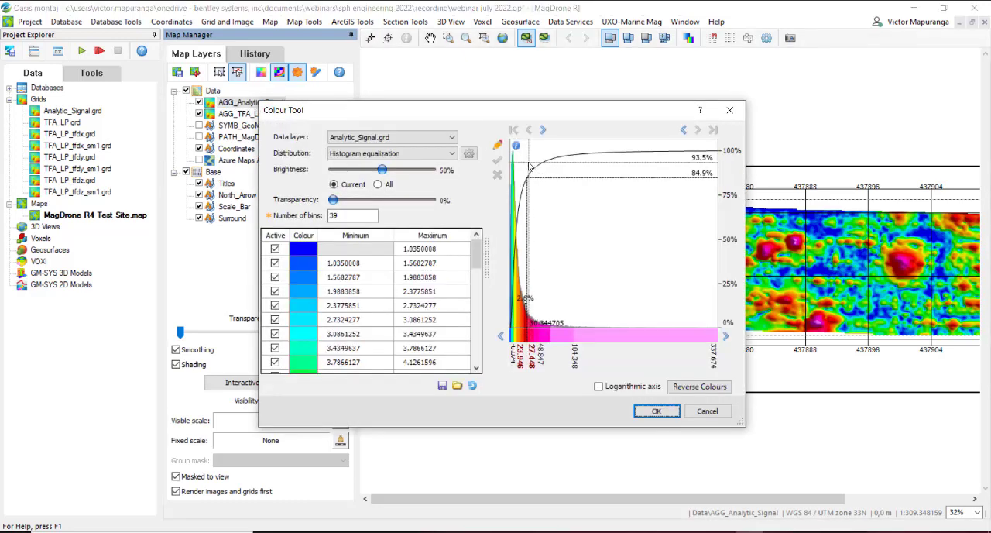
click(412, 155)
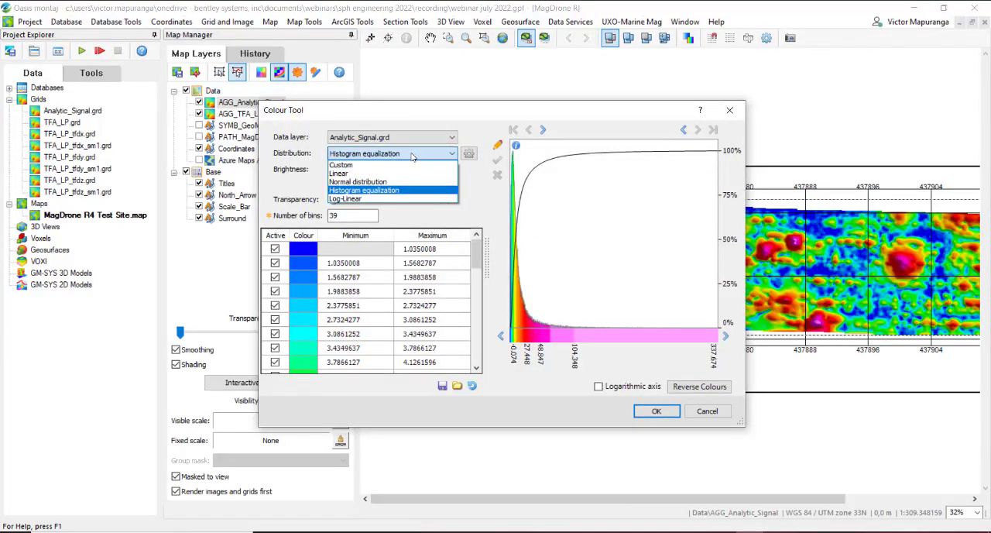
click(357, 182)
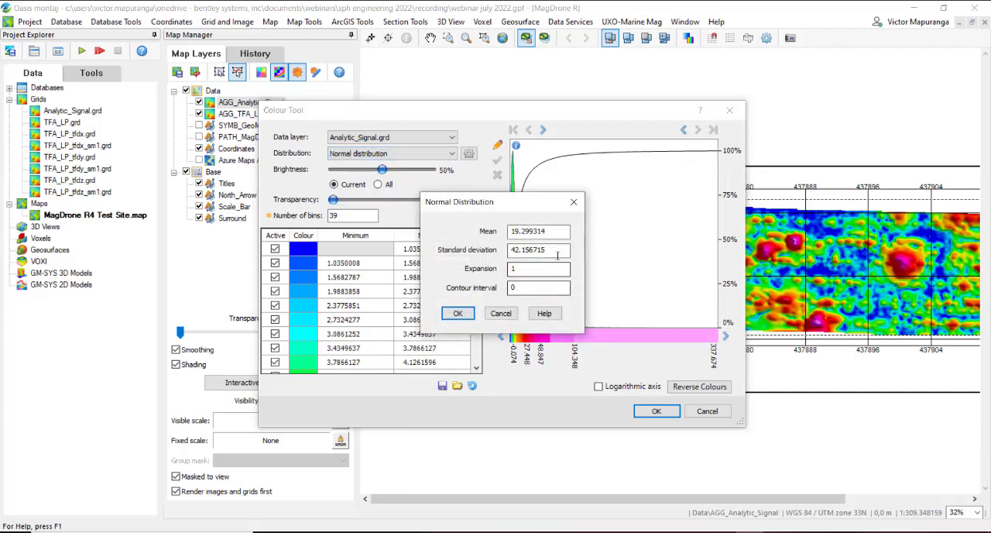
double_click(557, 255)
text(2)
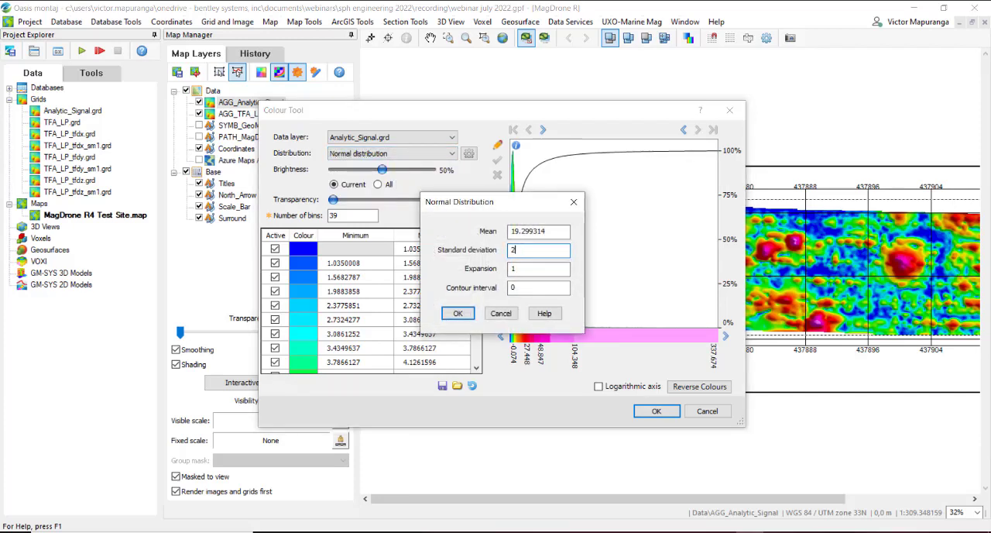
text(0)
click(458, 313)
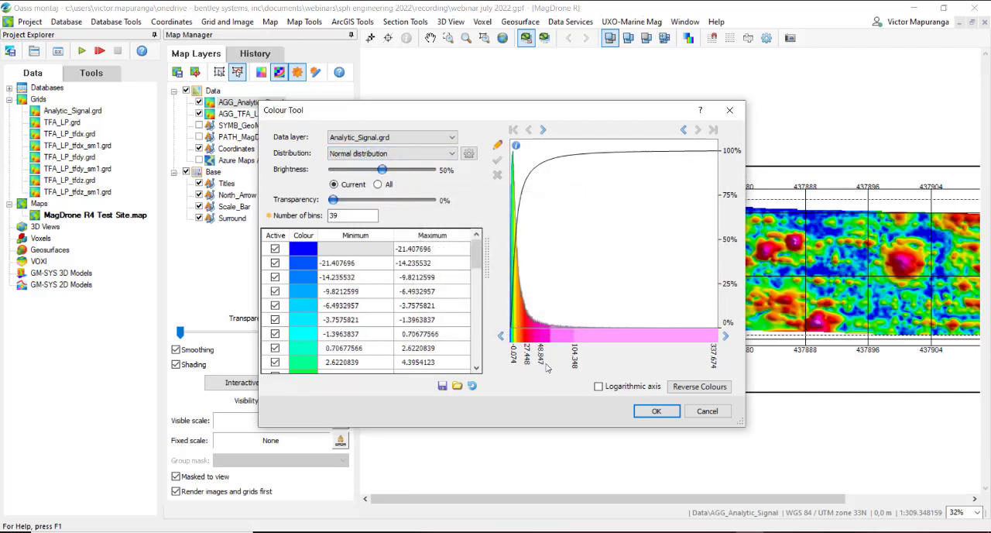
click(656, 410)
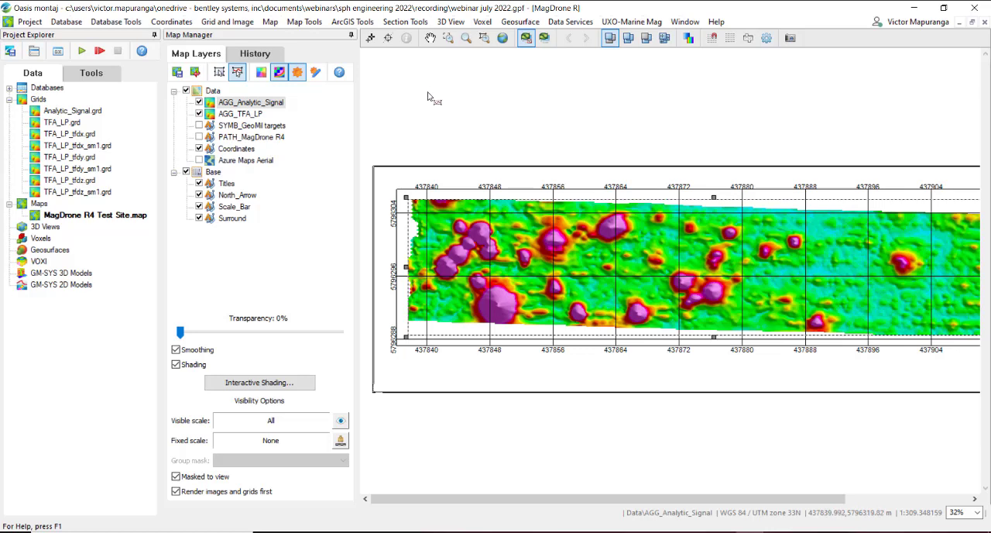
Step: Switch the recoloured AGG_Analytic_Signal layer off and on, ending with it hidden, to compare its anomalies with AGG_TFA_LP
click(199, 102)
click(199, 102)
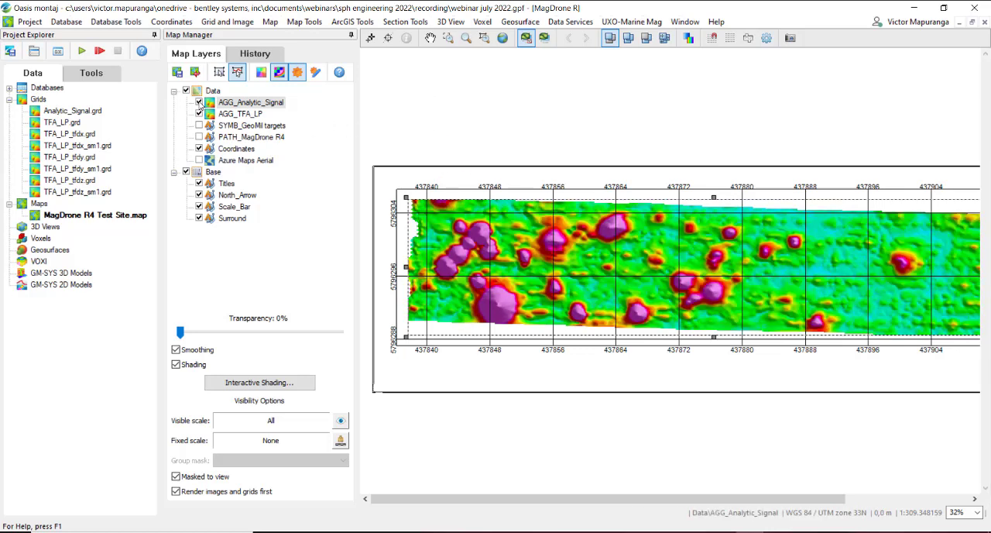
click(199, 102)
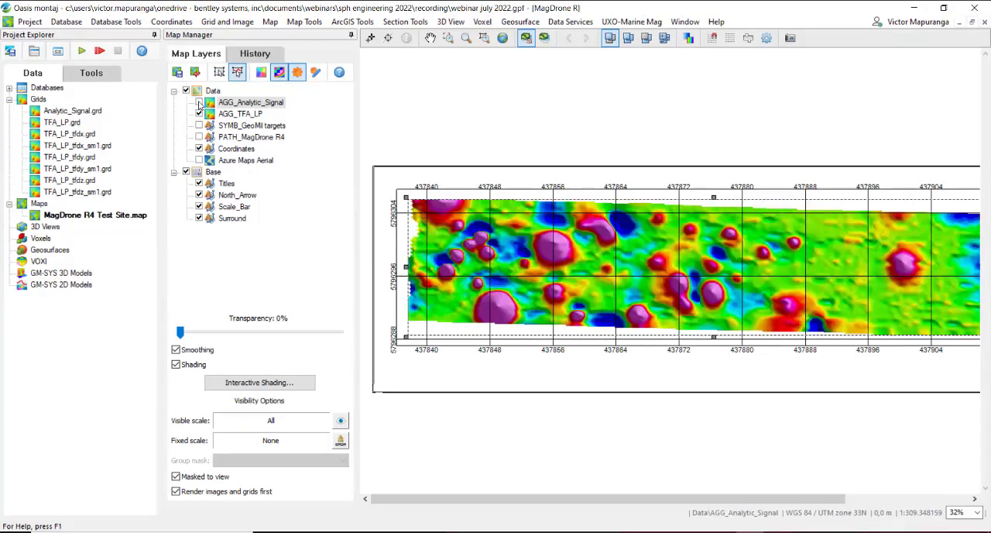
Step: Toggle the AGG_Analytic_Signal layer against AGG_TFA_LP for comparison and leave it displayed
click(199, 103)
click(199, 103)
click(199, 104)
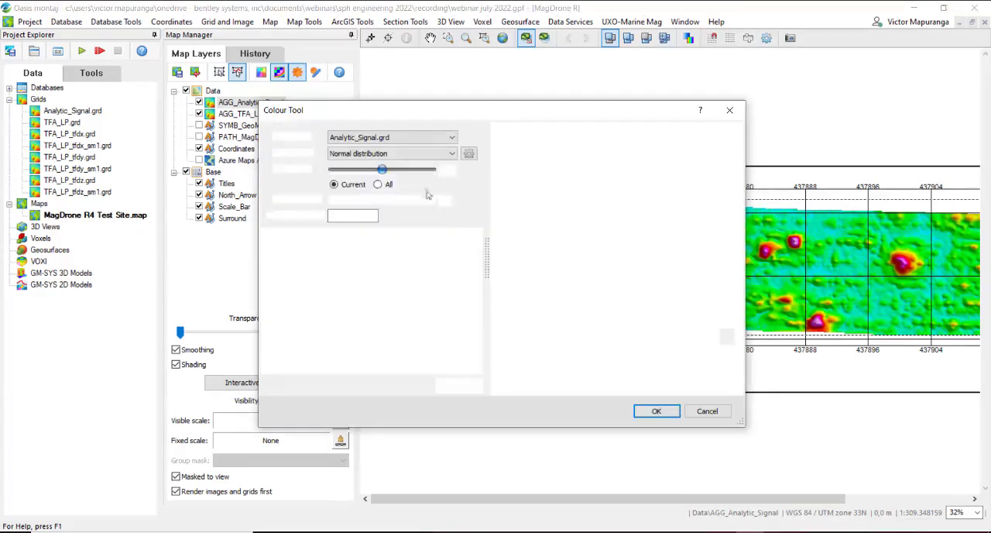
Step: Recolour the analytic signal grid using a normal distribution with a mean of 40 and a standard deviation of 5
click(468, 156)
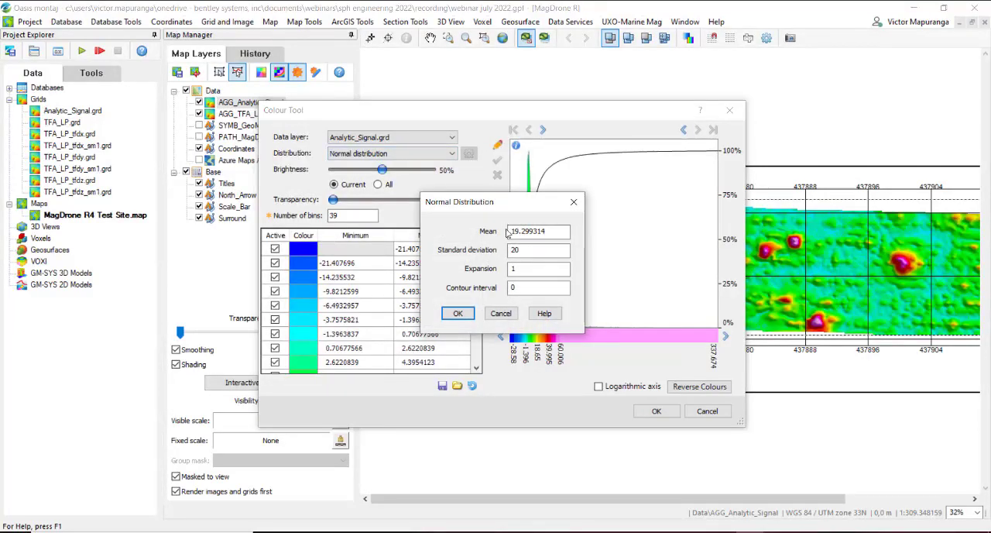
double_click(550, 238)
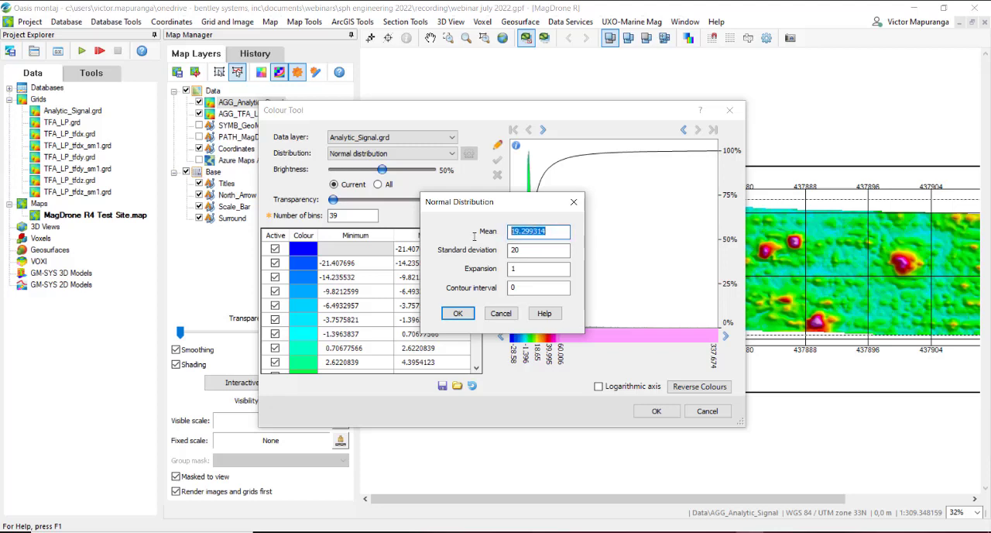
text(40)
double_click(546, 250)
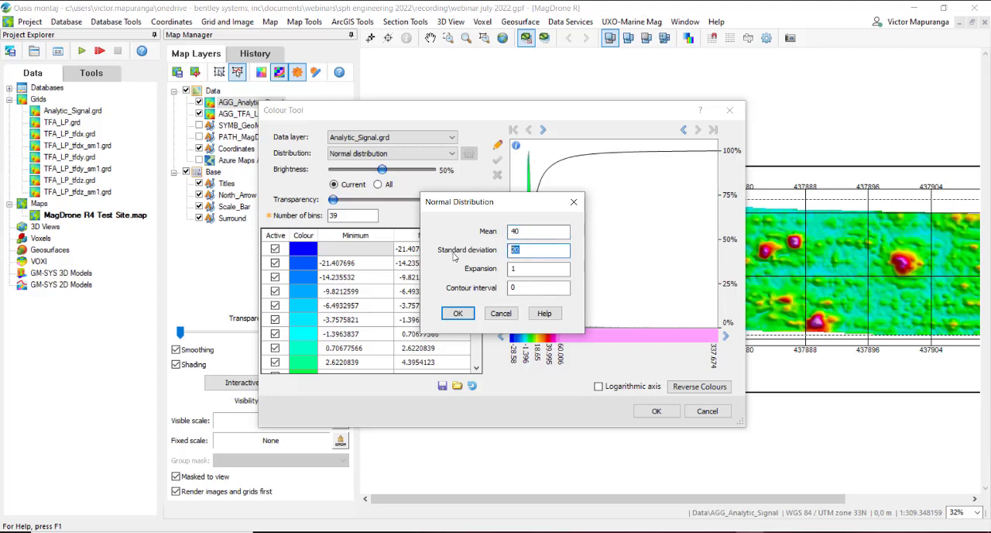
text(5)
click(458, 312)
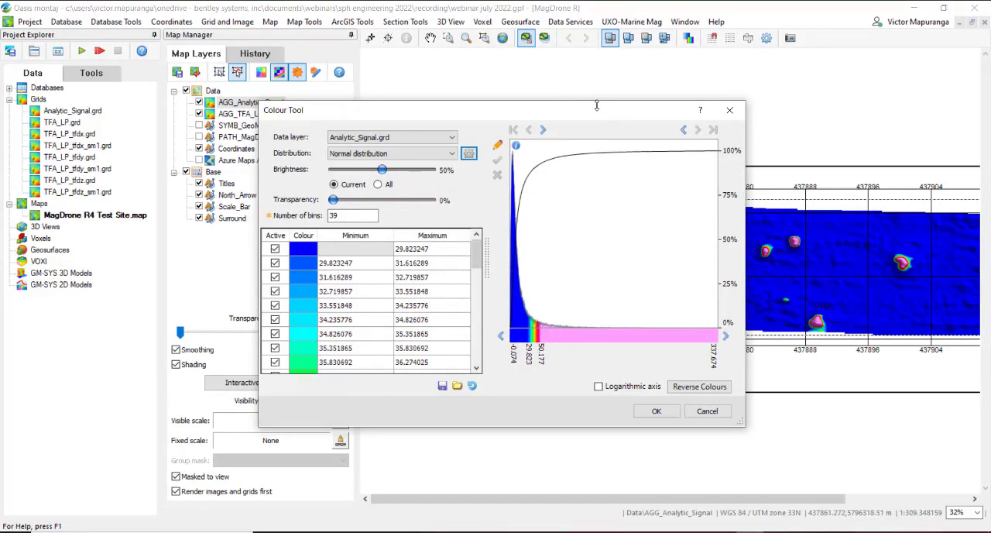
drag(600, 110, 408, 107)
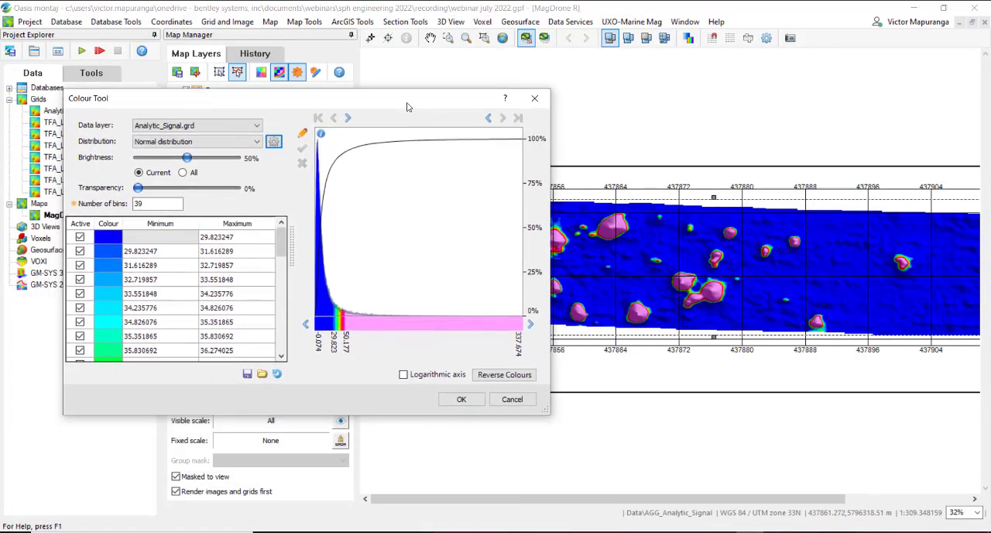
click(461, 398)
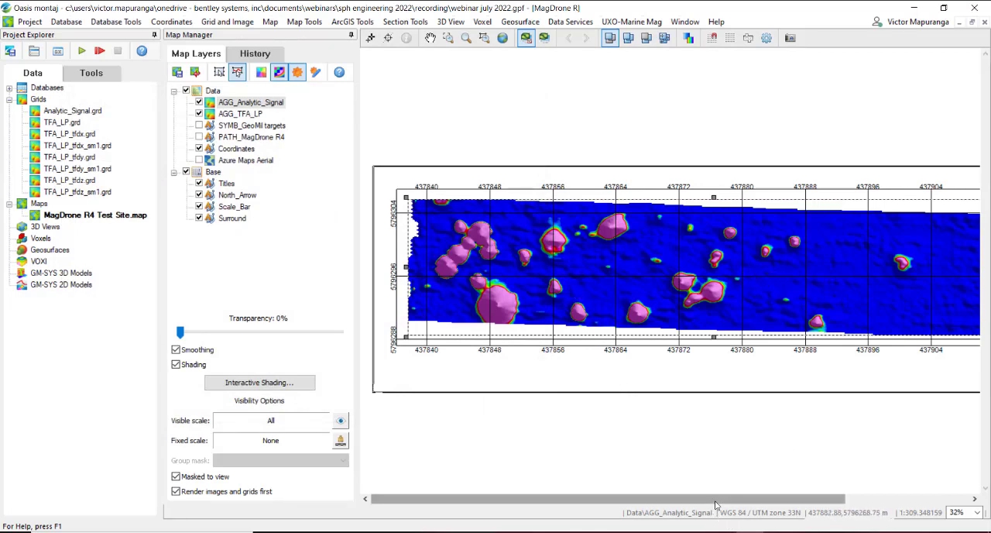
Step: Start picking targets from a grid with the Blakely method, using Analytic_Signal.grd as the input grid
drag(715, 505, 725, 501)
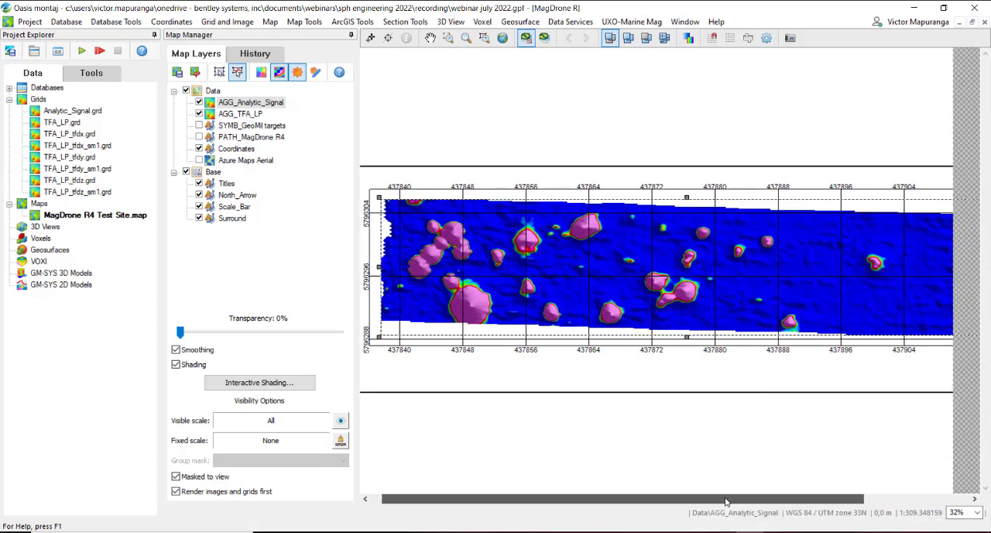
scroll(739, 418, down, 1)
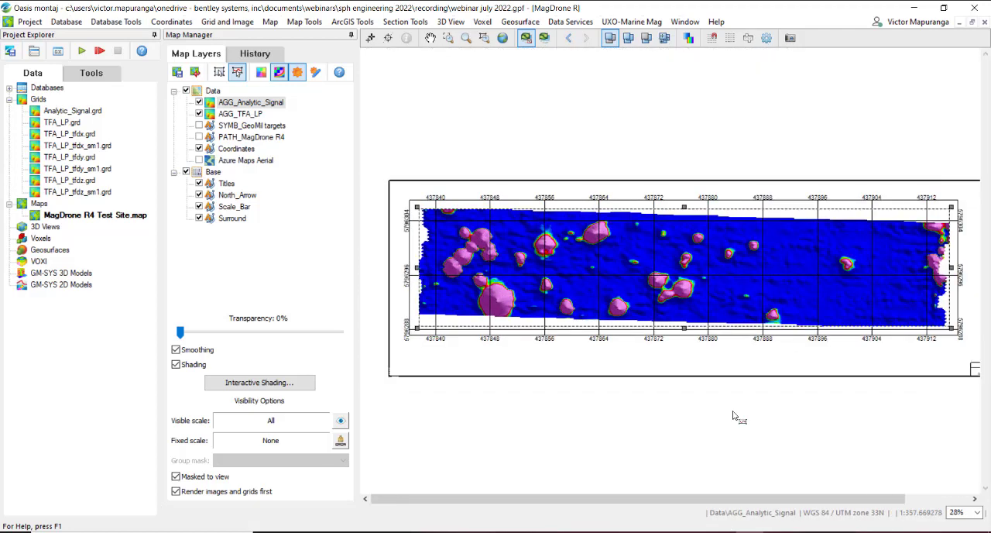
scroll(735, 414, down, 1)
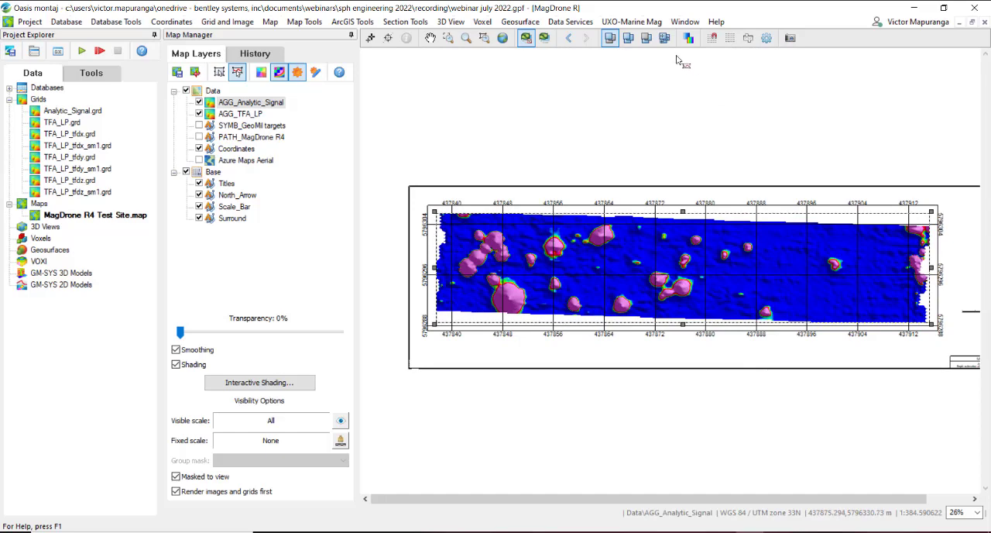
click(631, 22)
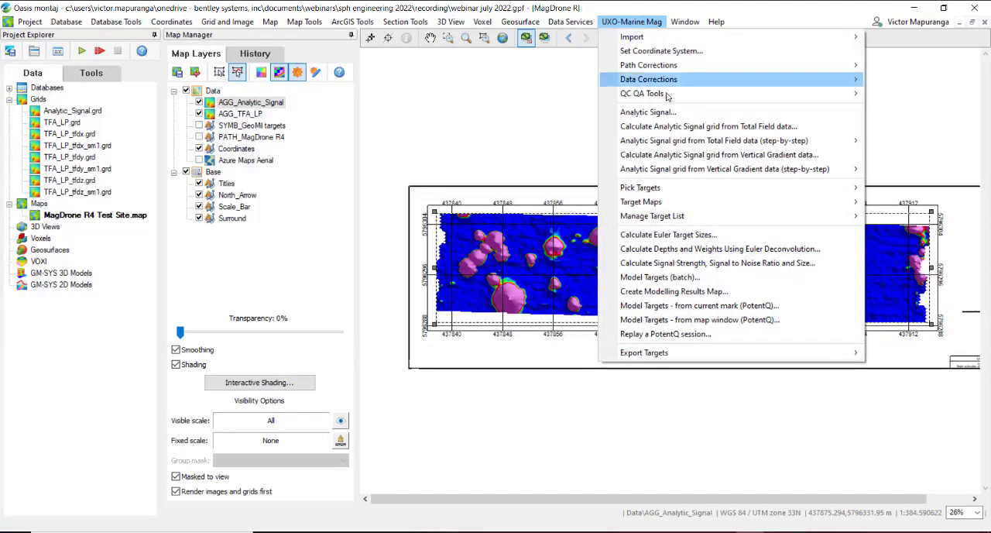
mouse_move(691, 194)
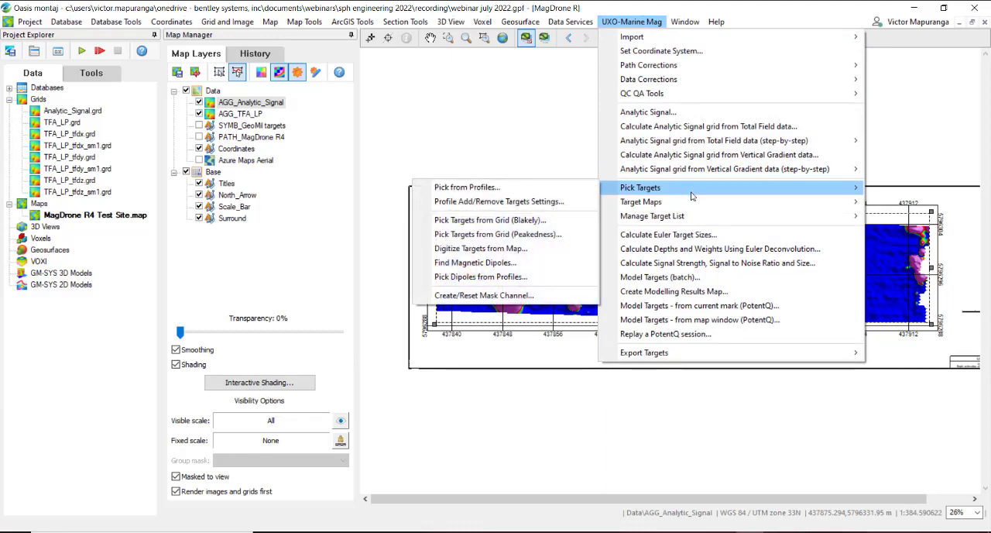
click(538, 222)
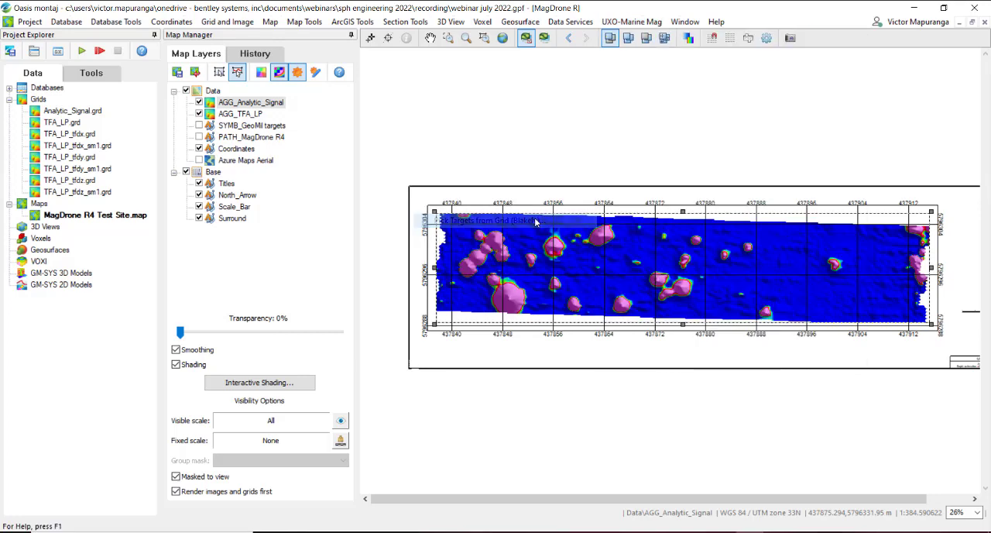
click(601, 180)
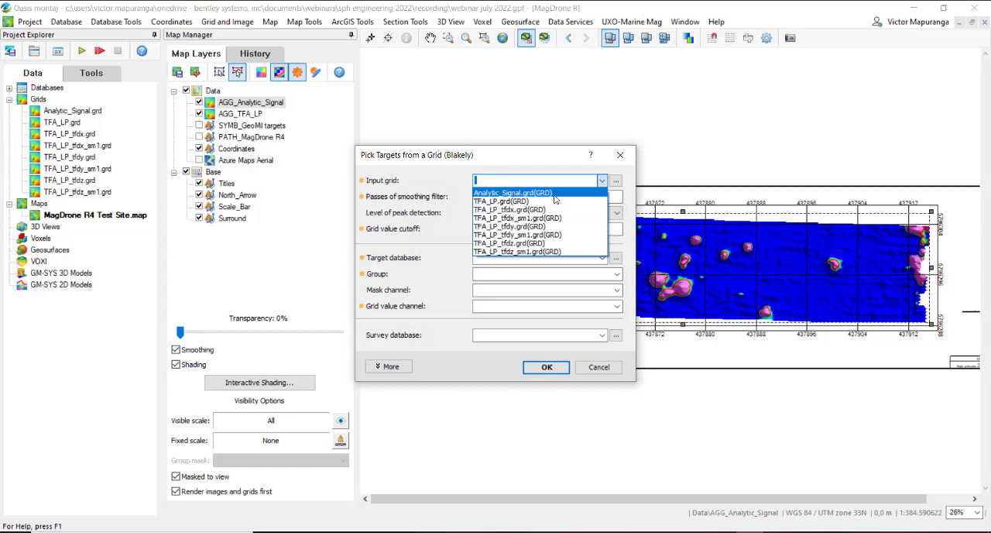
click(558, 193)
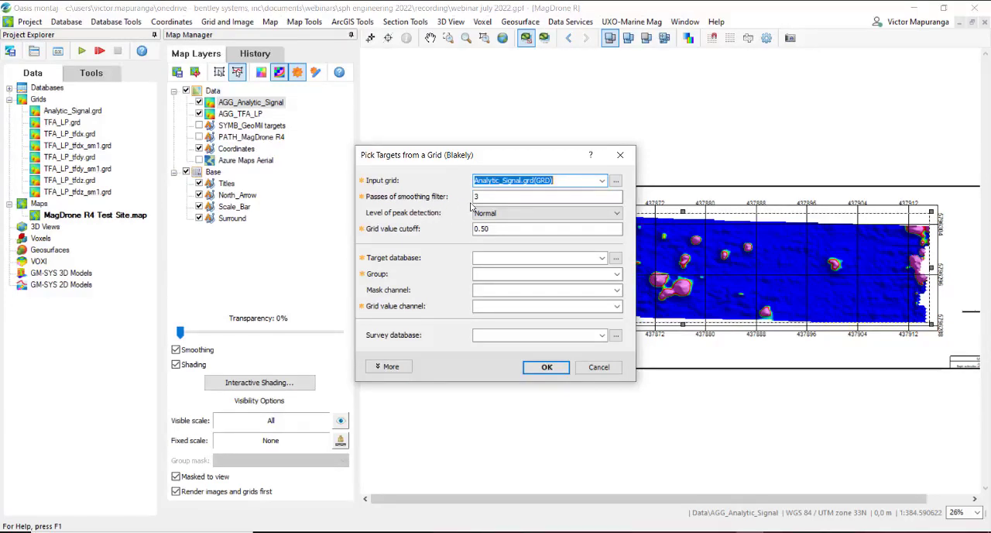
Step: Set the passes of the smoothing filter to 0 and consult the help topic on that parameter
double_click(550, 194)
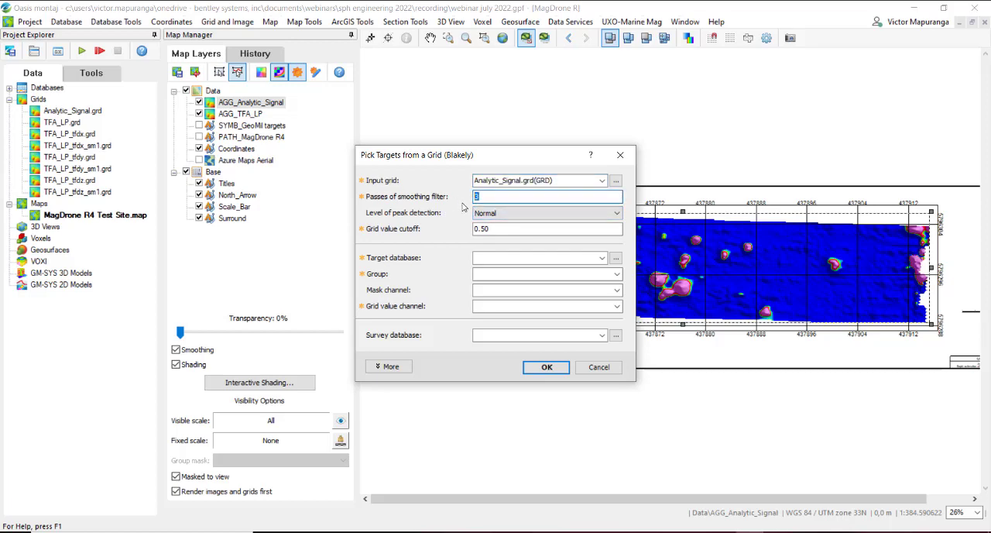
click(589, 155)
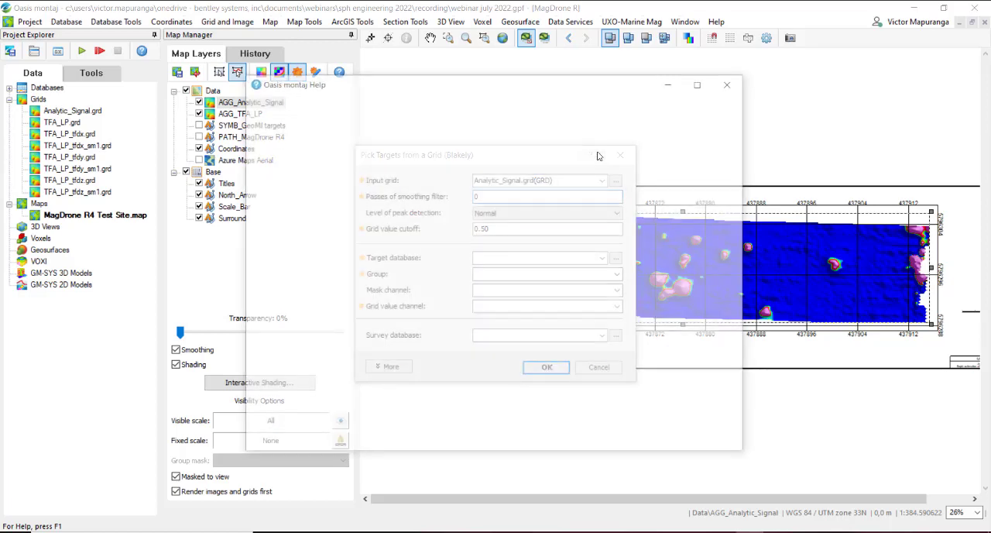
scroll(550, 211, down, 3)
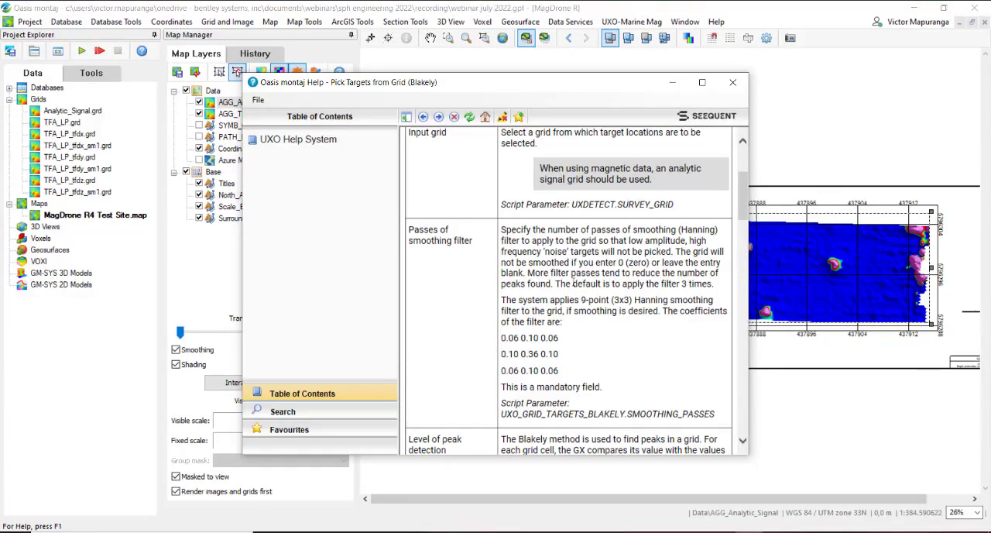
click(733, 82)
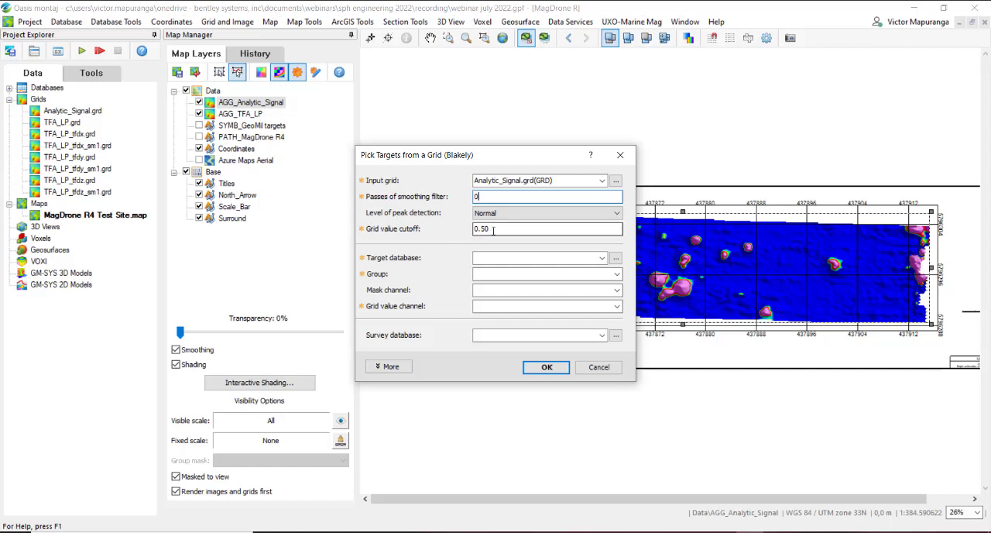
Step: Set the grid value cutoff for the Blakely target picking to 3
drag(466, 222, 421, 227)
text(35)
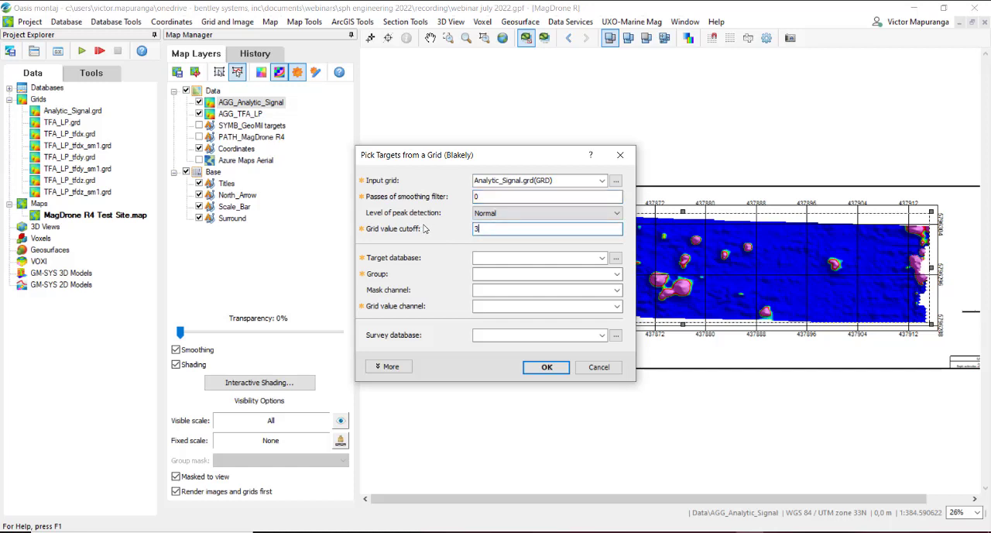
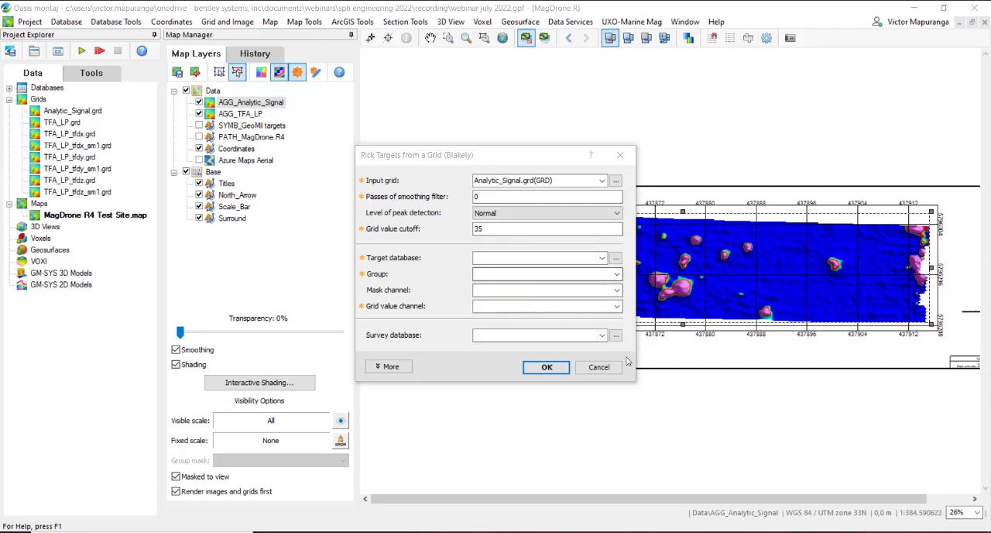
Step: Leave the Blakely target picking and create a new database named Noise_Envelope
click(599, 367)
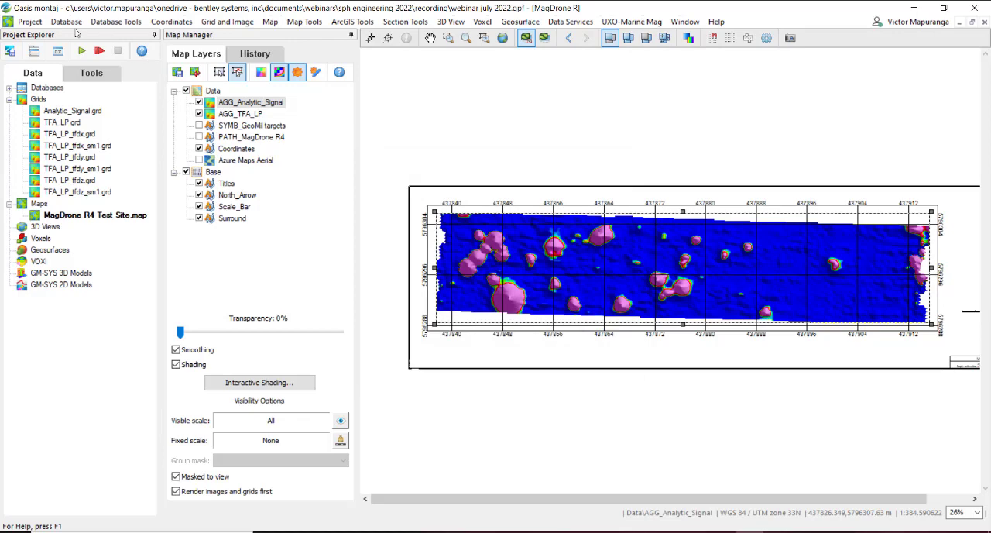
click(68, 23)
click(78, 36)
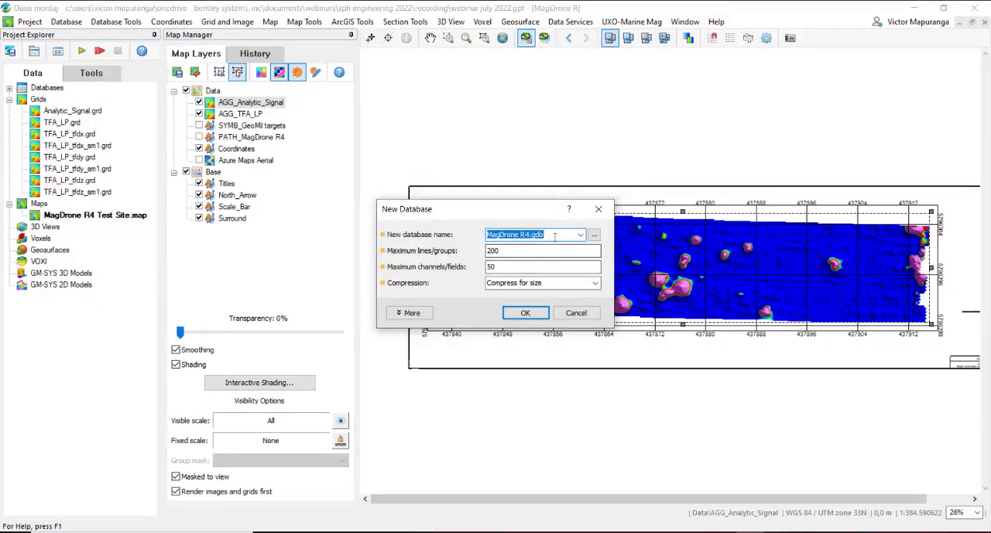
click(545, 235)
drag(544, 235, 464, 241)
text(Noise_Envel)
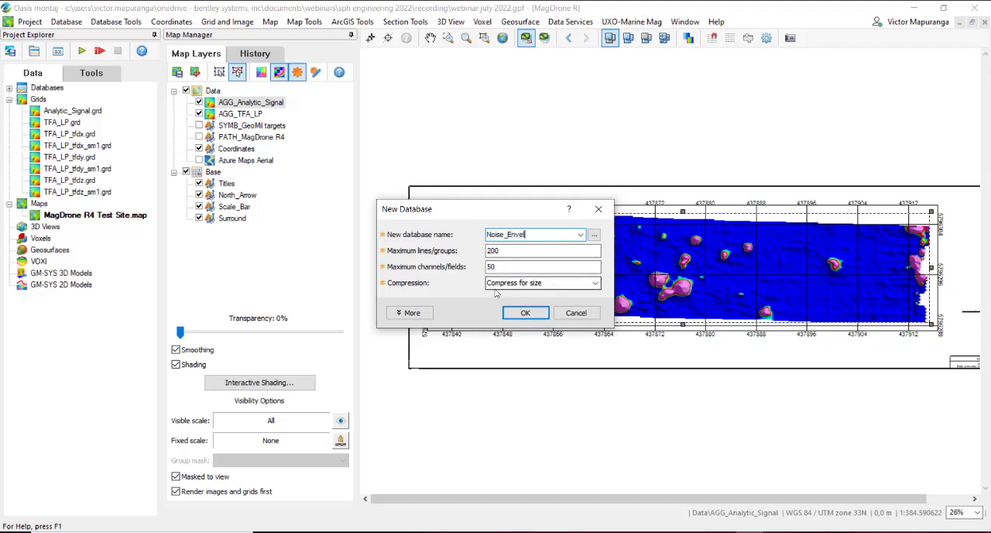
text(ope)
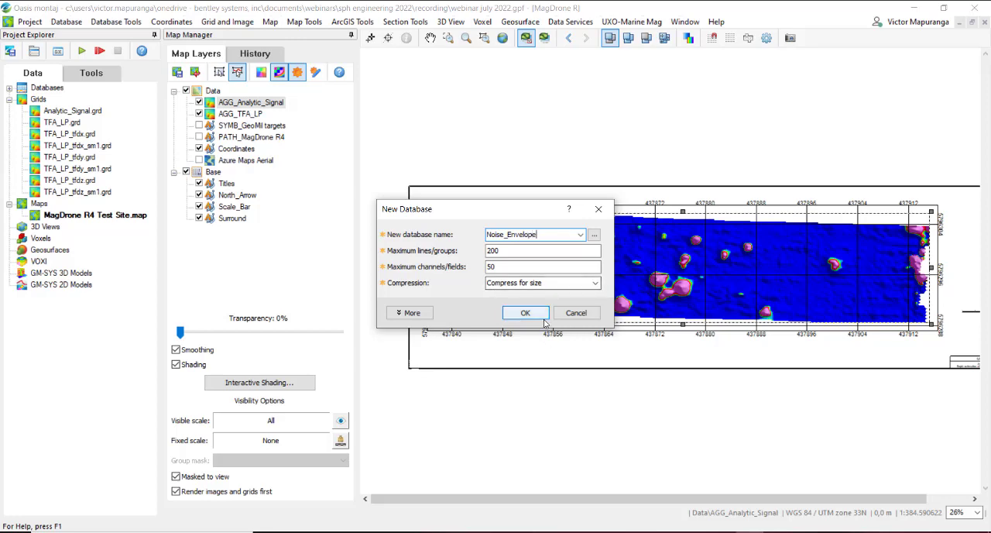
click(524, 312)
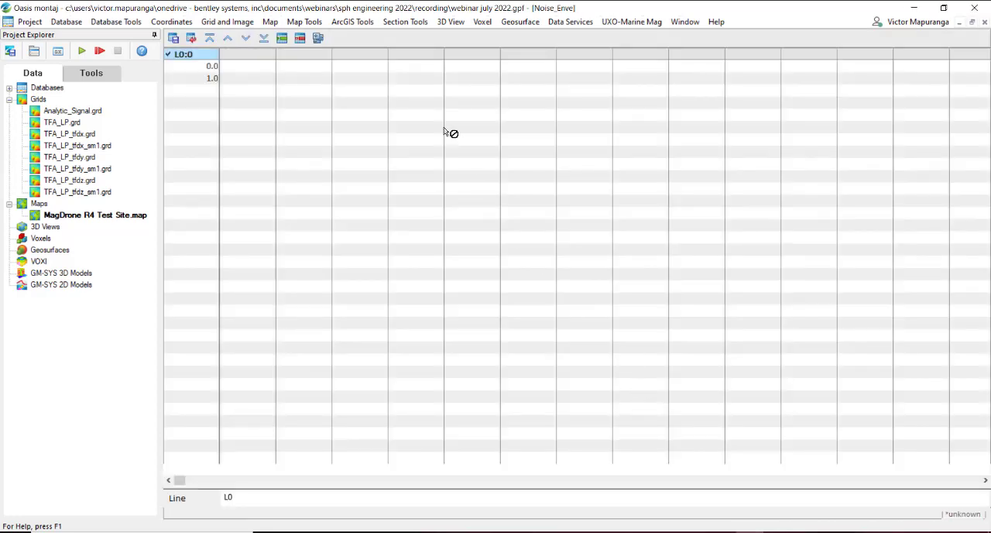
Step: Set up a grid profile of Analytic_Signal.grd on new line L1 with a sample interval of 0.00425, digitized from the map
click(232, 23)
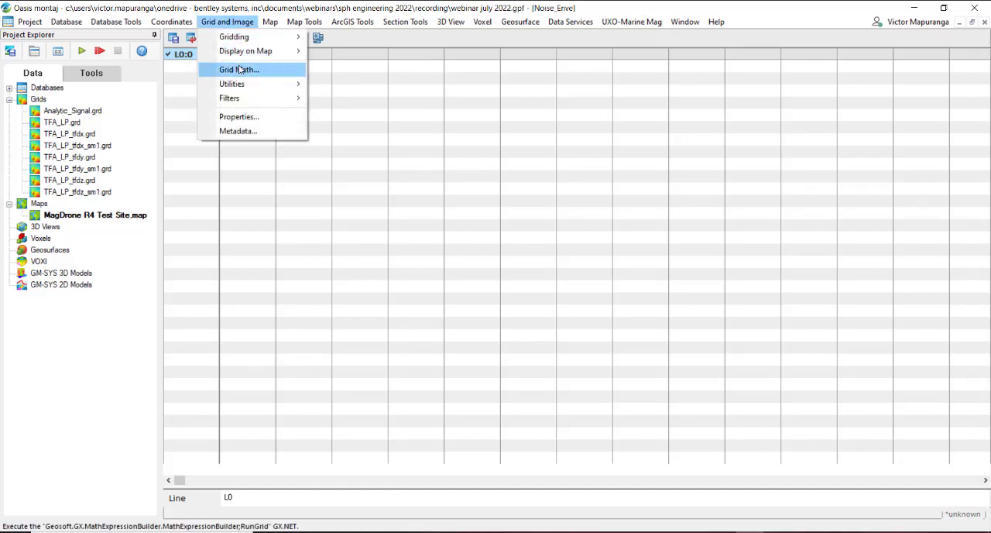
mouse_move(245, 85)
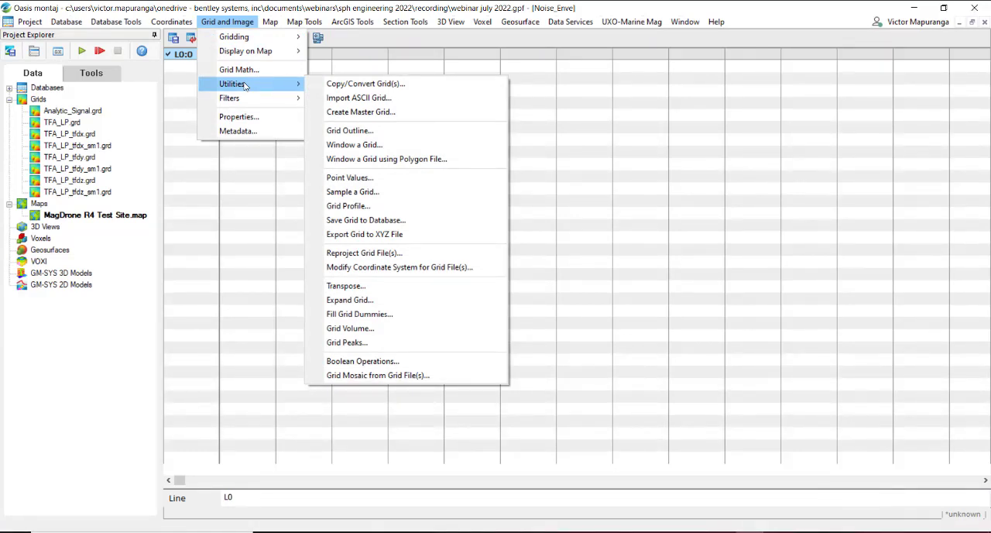
click(432, 208)
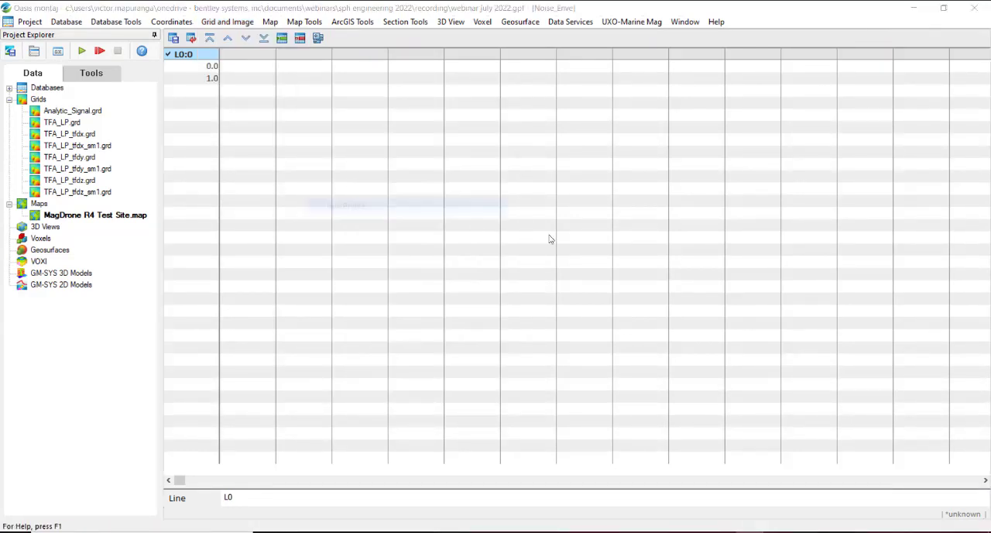
click(613, 204)
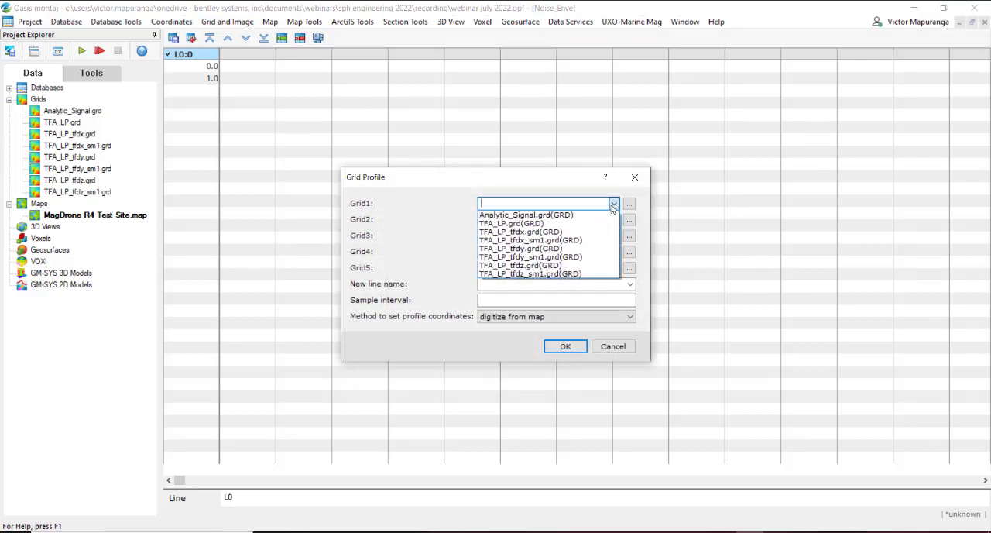
click(597, 214)
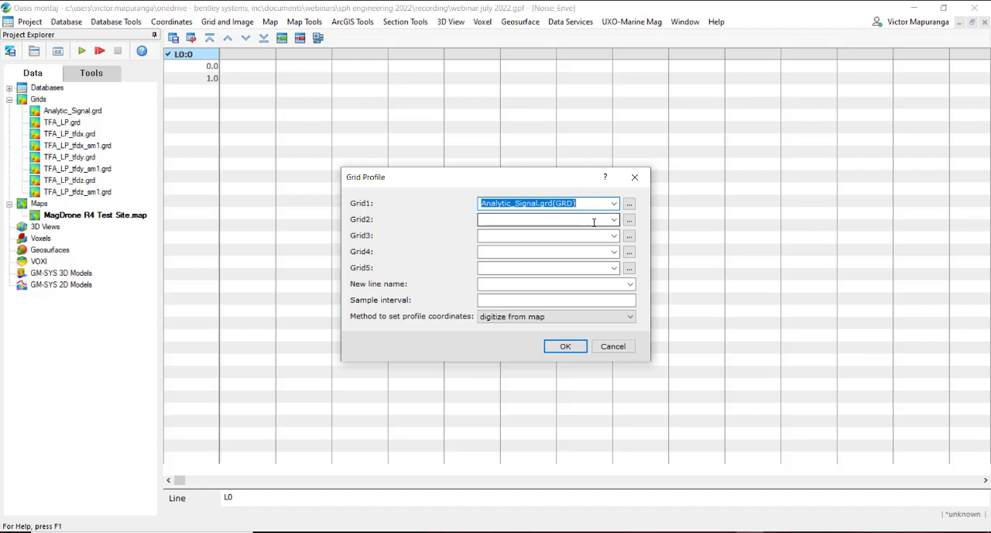
click(506, 285)
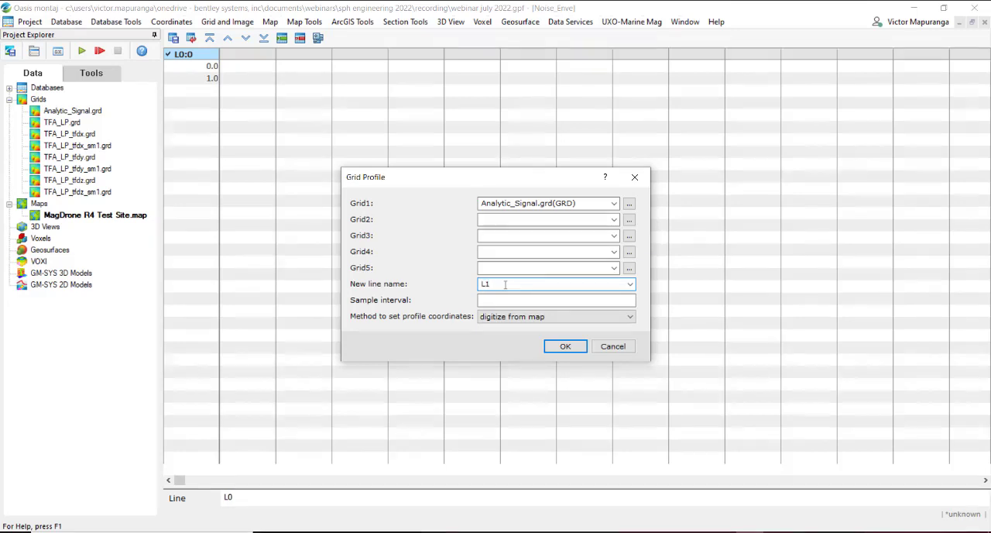
click(498, 299)
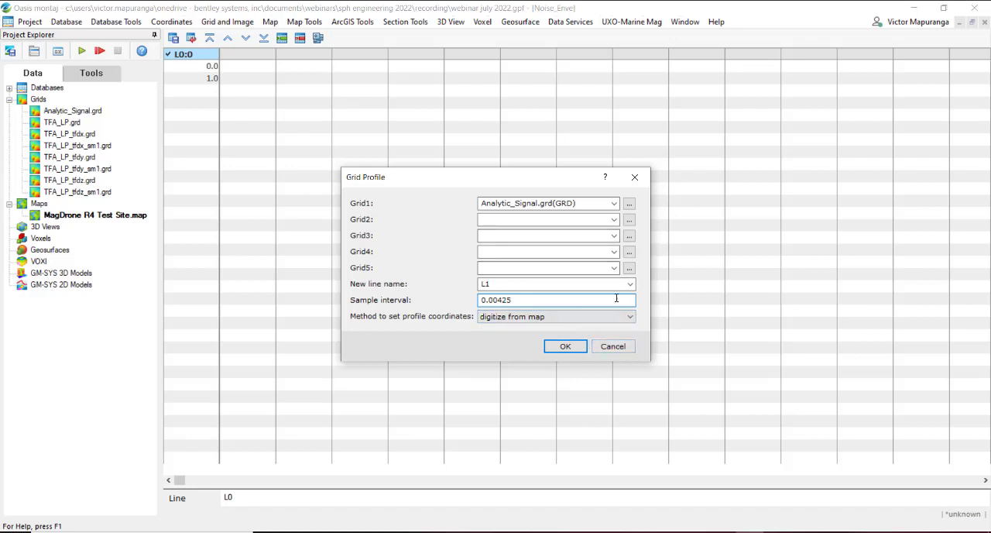
click(558, 317)
click(542, 328)
click(565, 348)
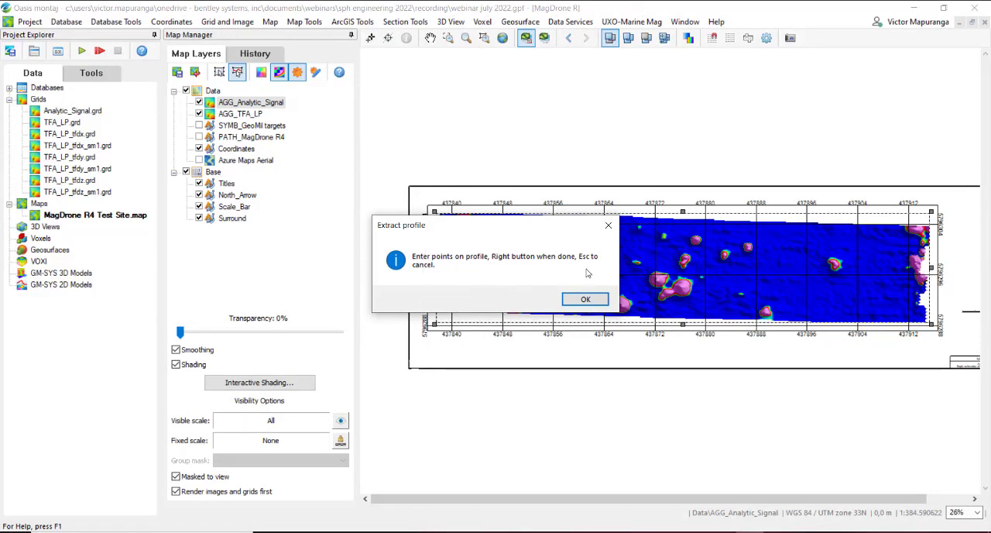
Step: Digitize a zigzag profile through the blue background in the eastern part of the analytic signal grid, going around the anomalies
click(586, 298)
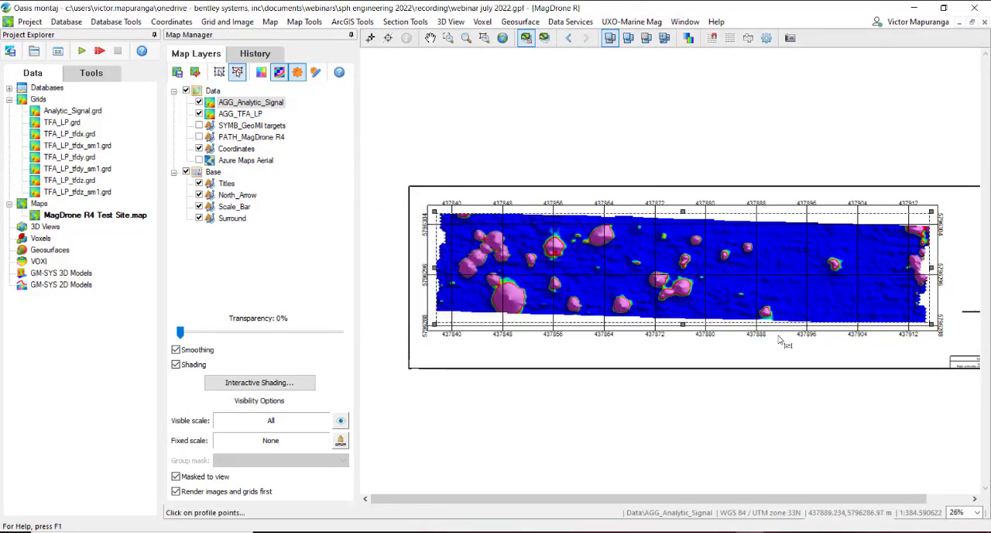
click(889, 306)
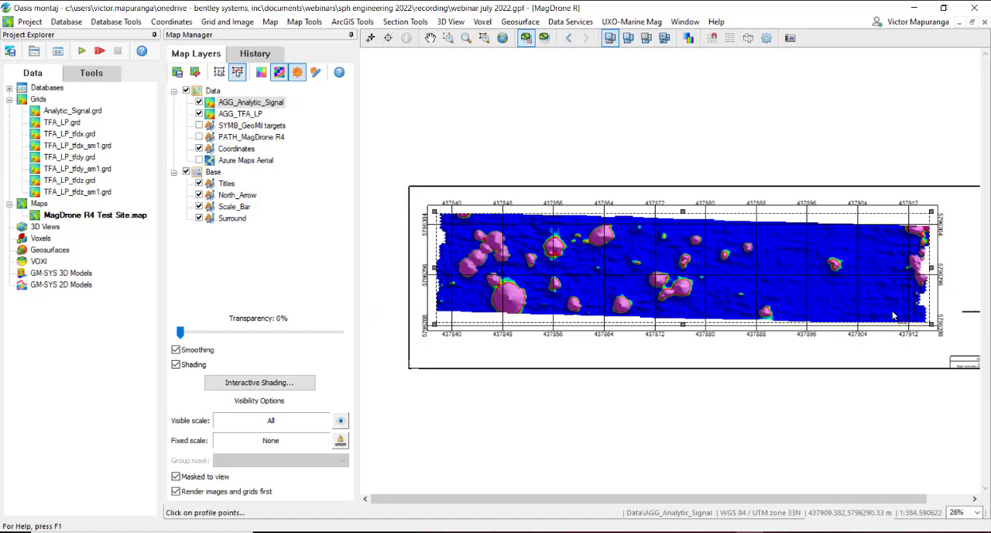
click(886, 226)
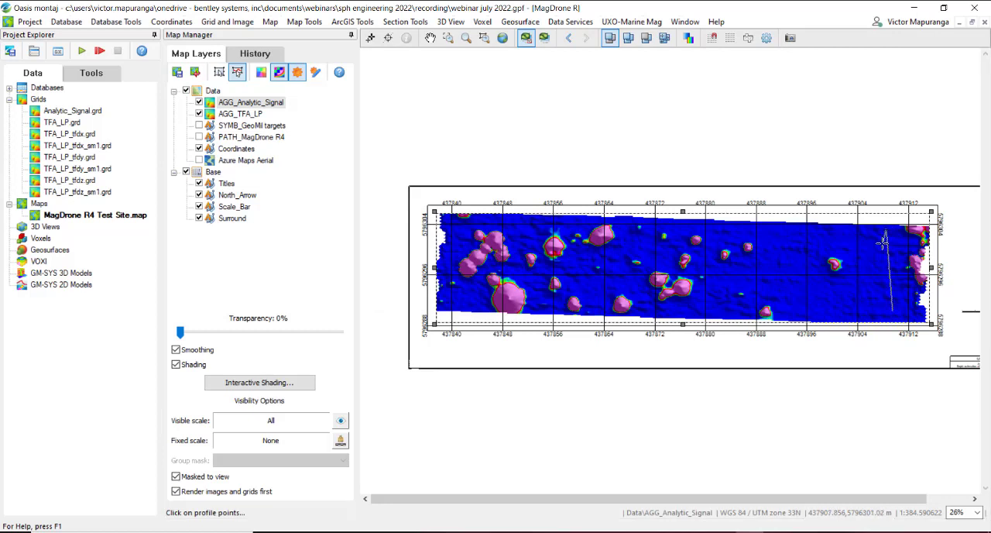
click(880, 315)
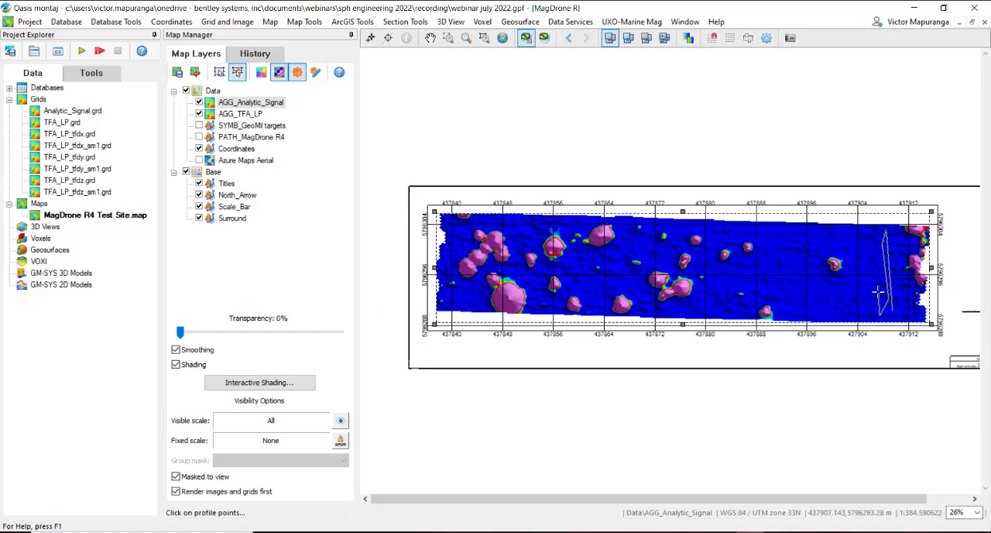
click(869, 238)
click(857, 291)
click(833, 313)
click(854, 270)
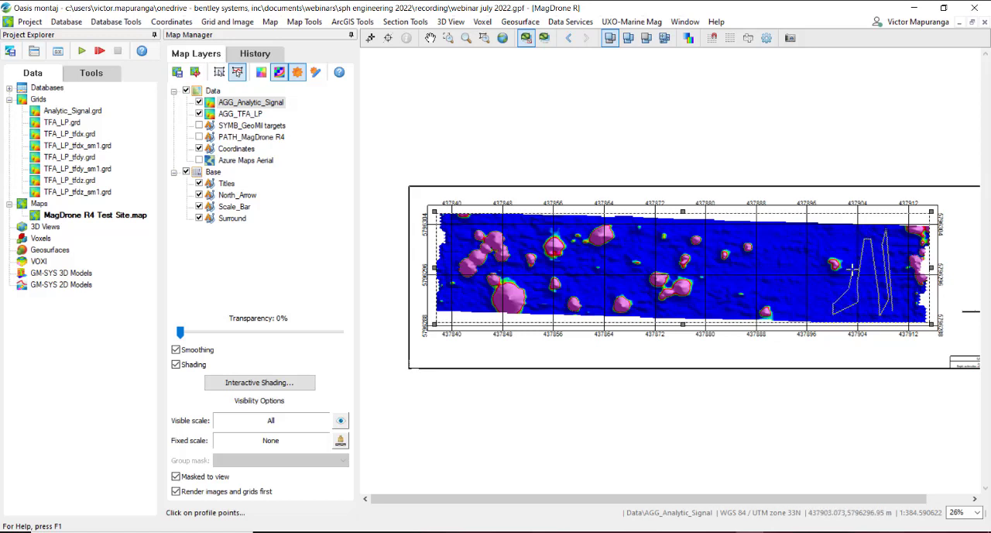
click(844, 239)
click(816, 231)
click(806, 312)
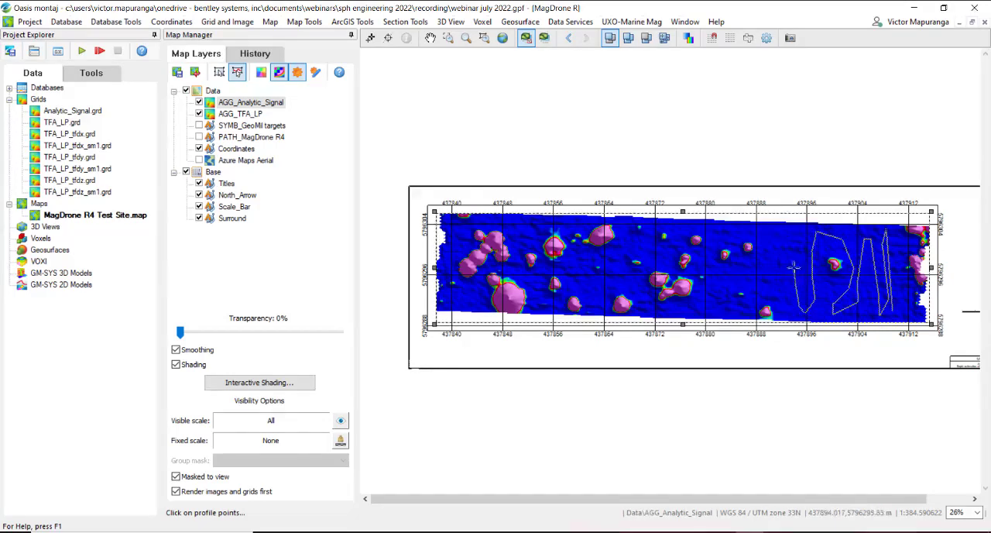
click(797, 268)
click(785, 246)
right_click(790, 306)
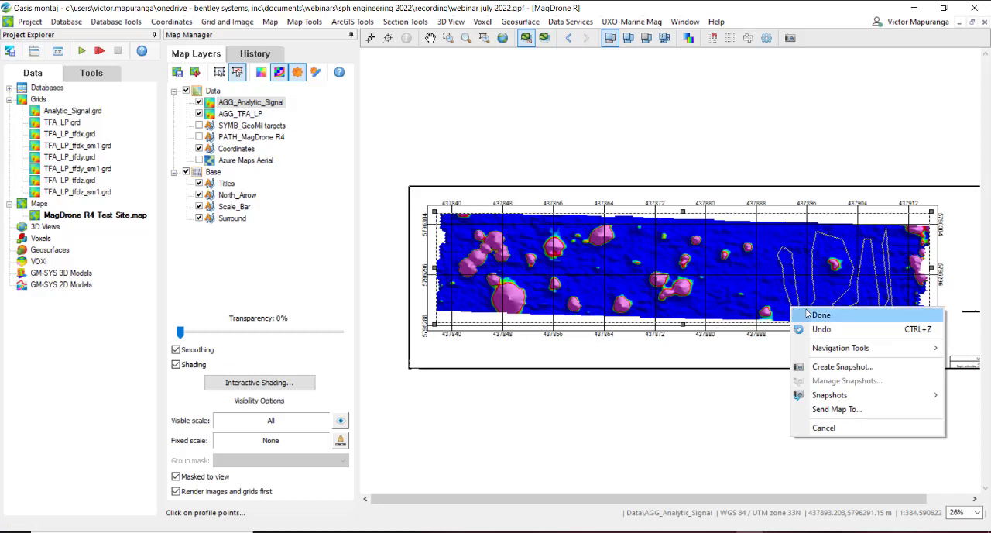
click(812, 314)
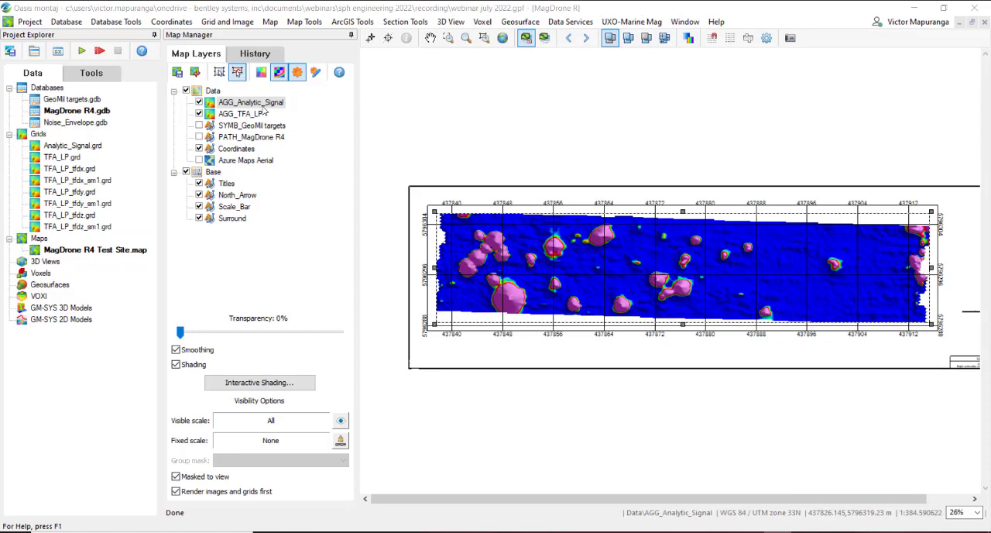
Step: Open the Noise_Envelope database, widen the G_Analytic_Signal channel to fit its name and show it as a profile
double_click(98, 126)
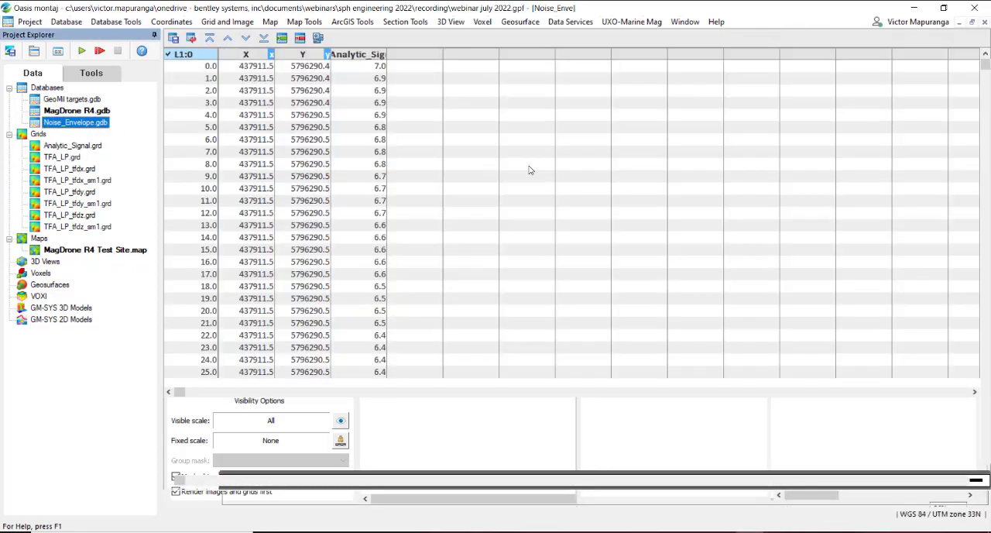
double_click(386, 54)
click(399, 54)
right_click(398, 56)
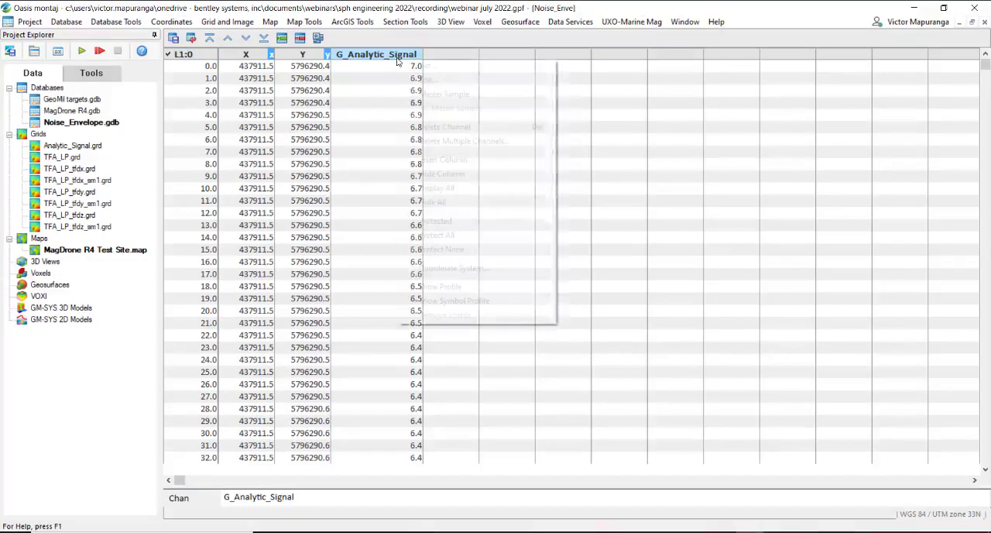
click(484, 286)
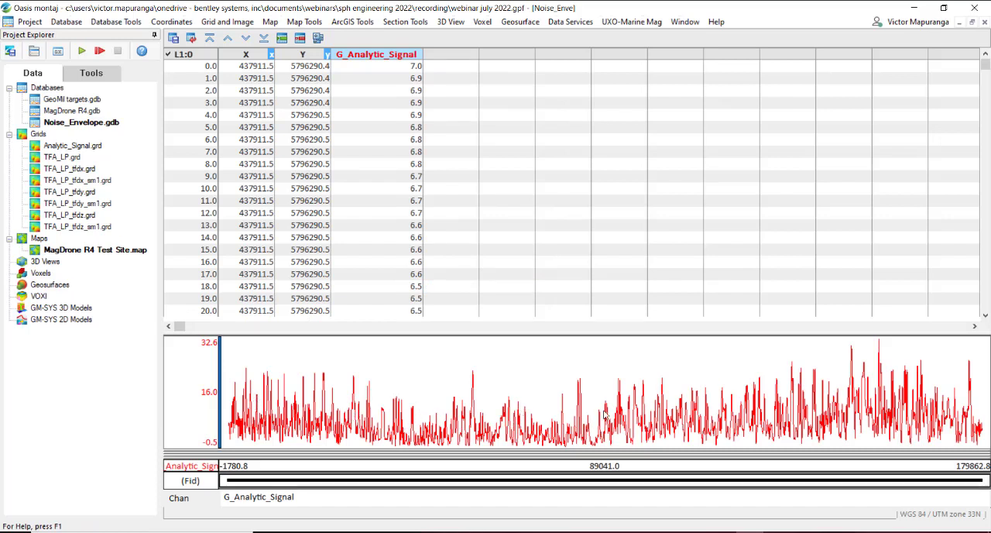
Step: Examine the statistics of the G_Analytic_Signal channel, especially the maximum, and close the Noise_Envelope database
click(385, 57)
right_click(385, 61)
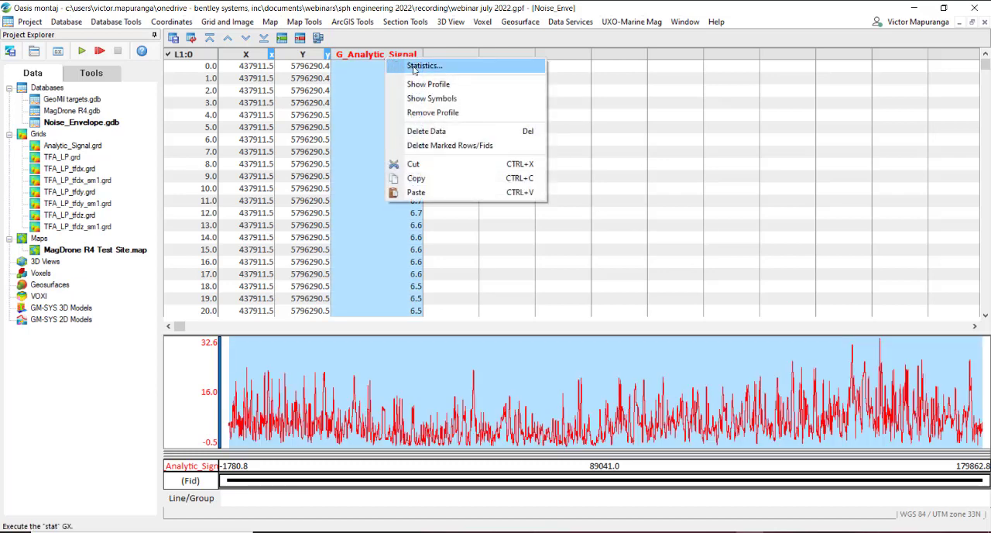
click(416, 68)
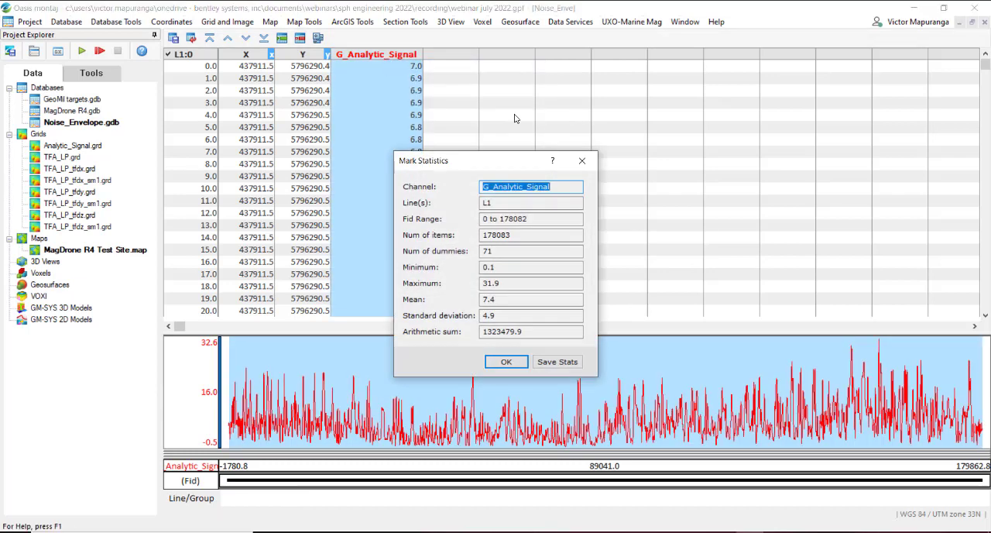
double_click(520, 282)
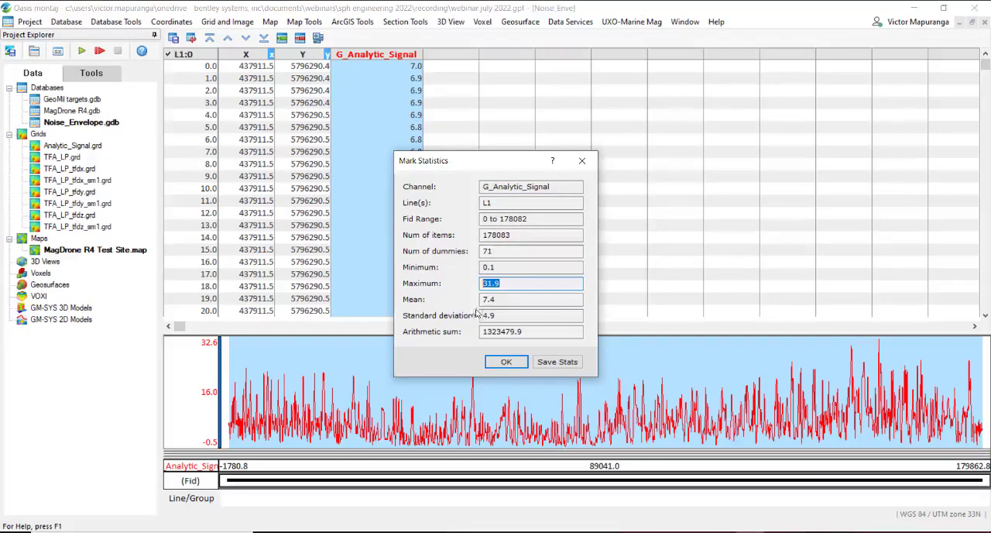
click(519, 367)
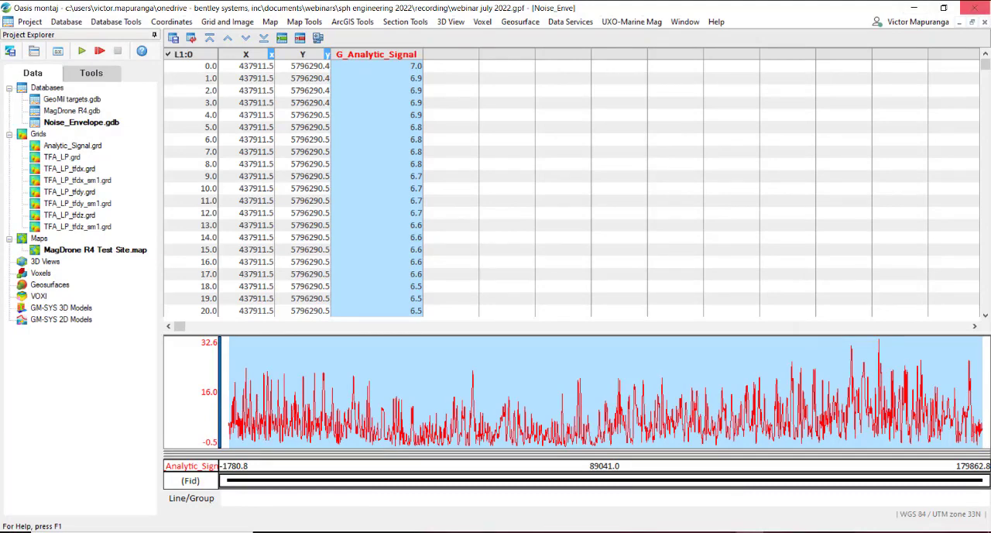
click(984, 22)
click(485, 305)
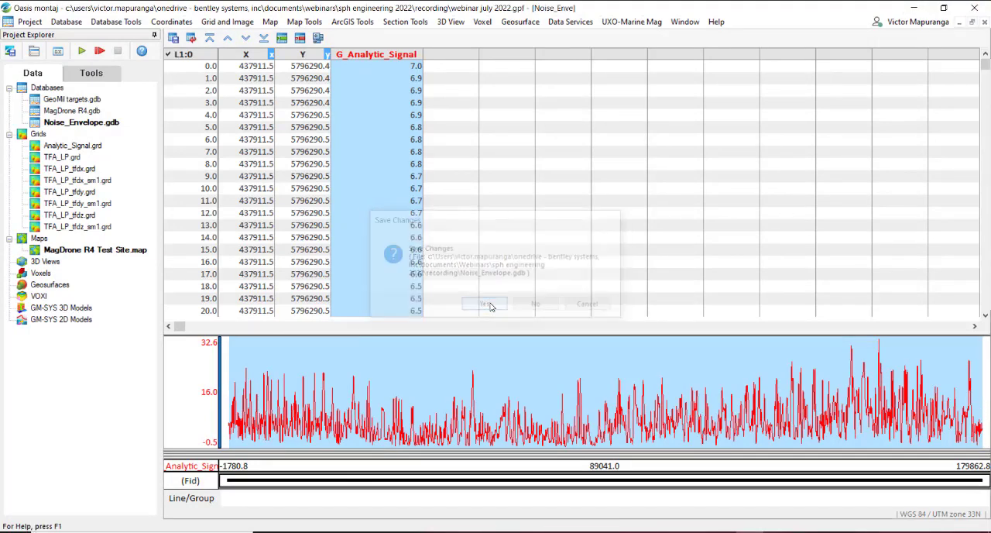
Step: Restart picking targets from a grid with the Blakely method, using Analytic_Signal.grd as the input grid
click(644, 24)
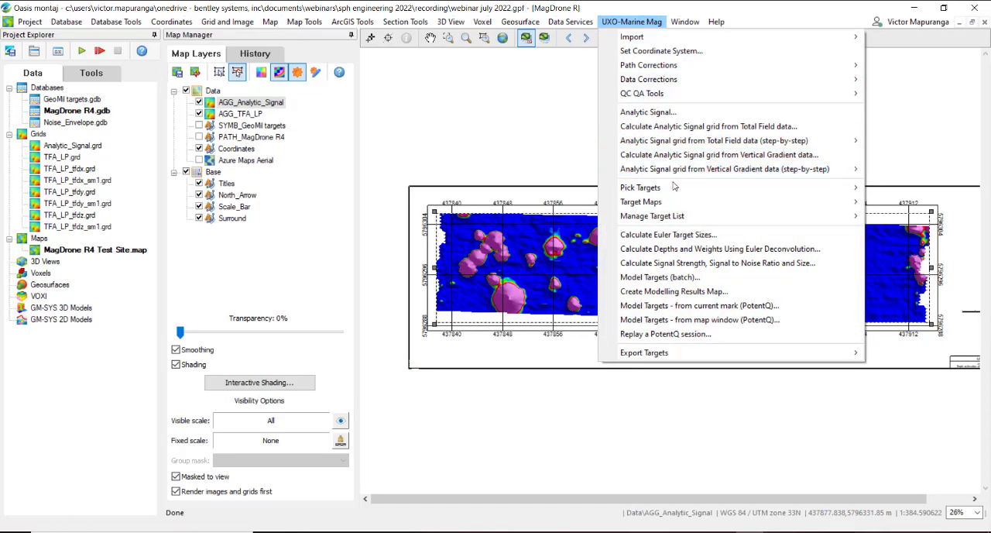
mouse_move(674, 192)
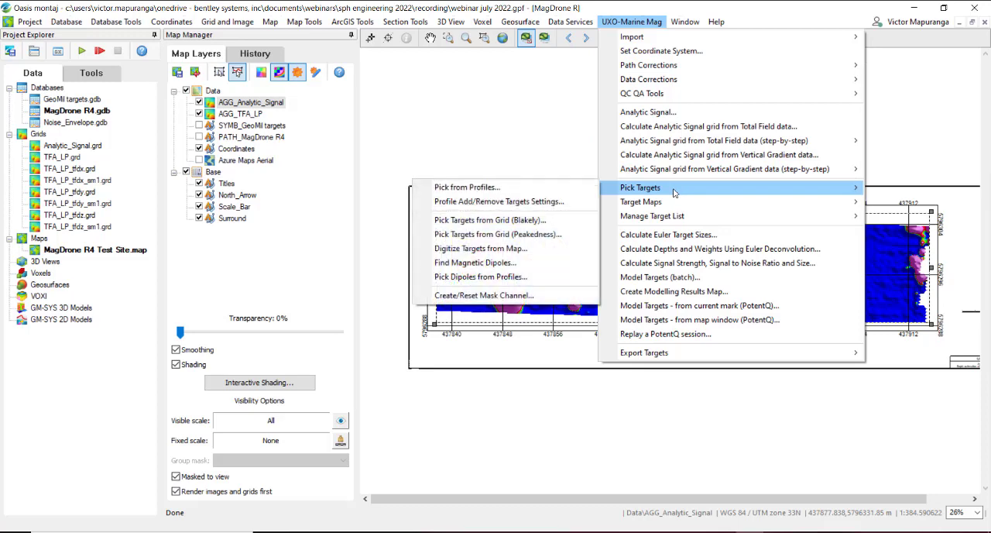
click(518, 223)
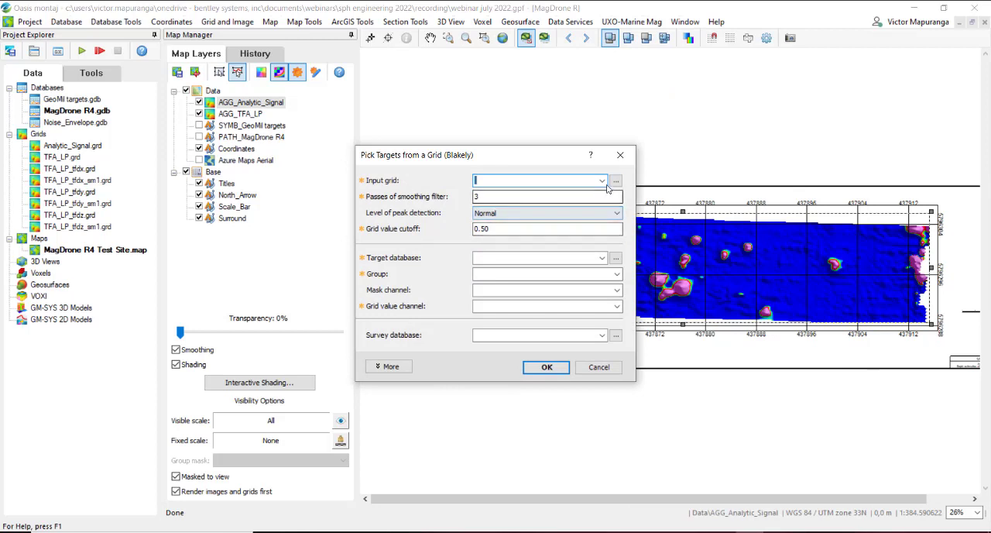
click(602, 181)
click(576, 193)
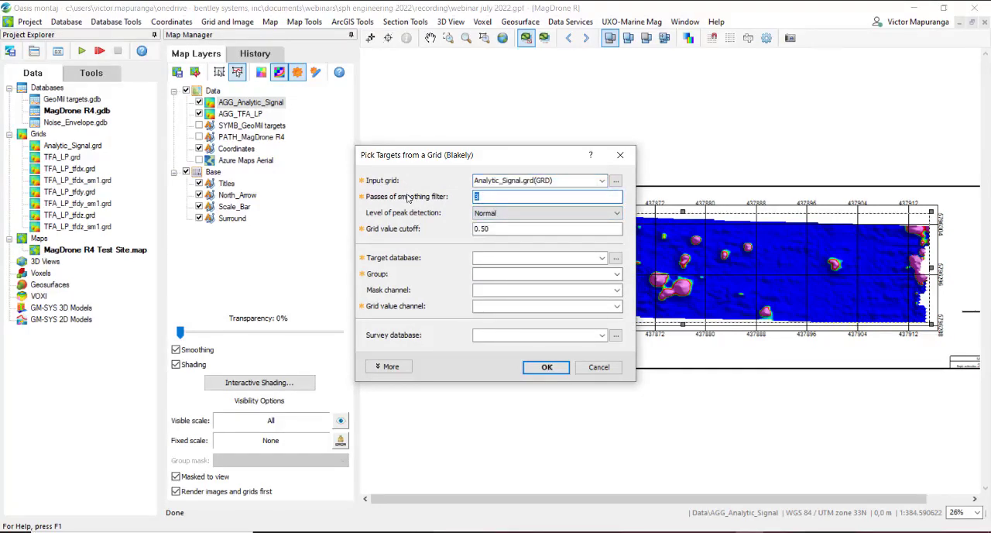
Step: Set the smoothing filter passes to 0 and the grid value cutoff to 35 for the Blakely picking
text(00)
key(Tab)
key(Tab)
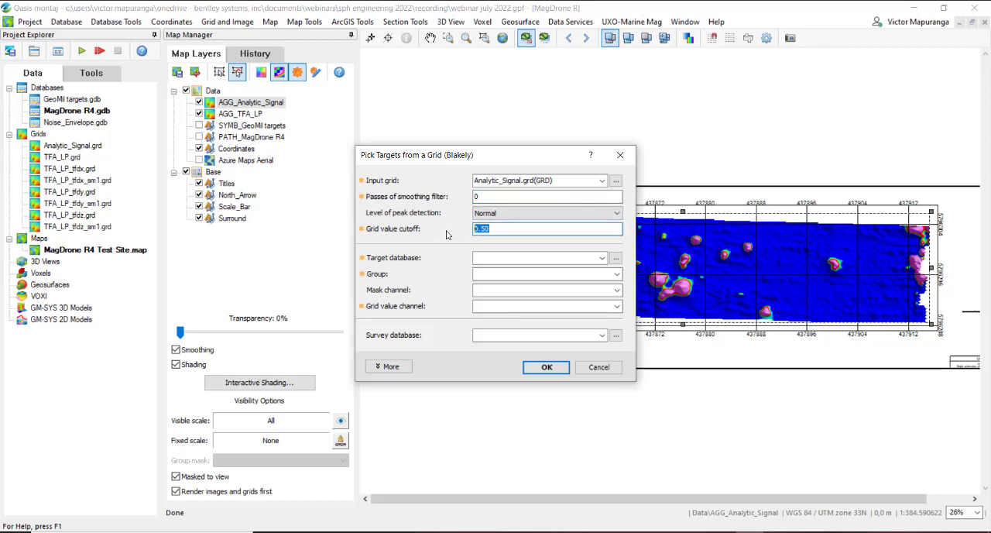
text(35)
click(541, 257)
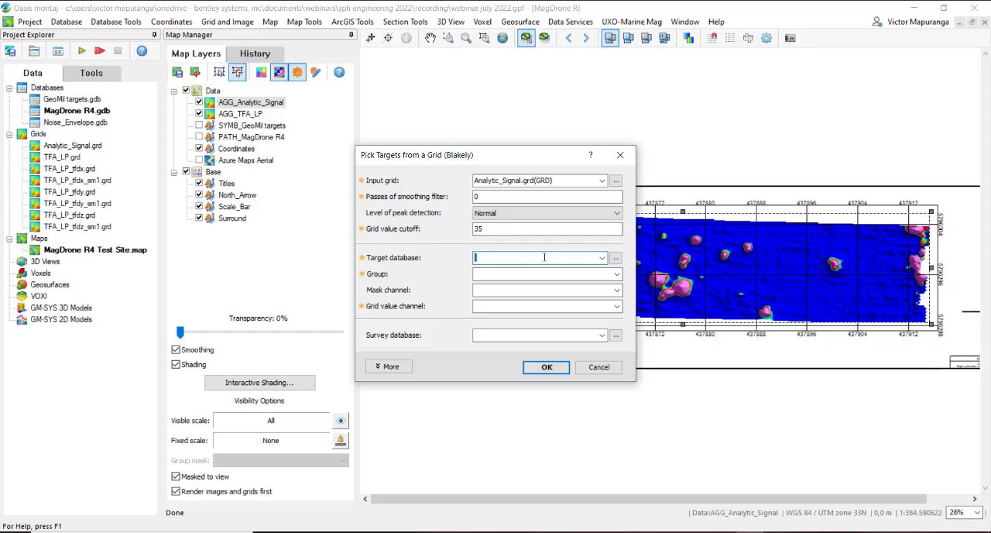
Step: Set the target database and the group both to Targets and the mask channel to Mask for the Blakely picking
text(Targets)
click(542, 275)
text(T)
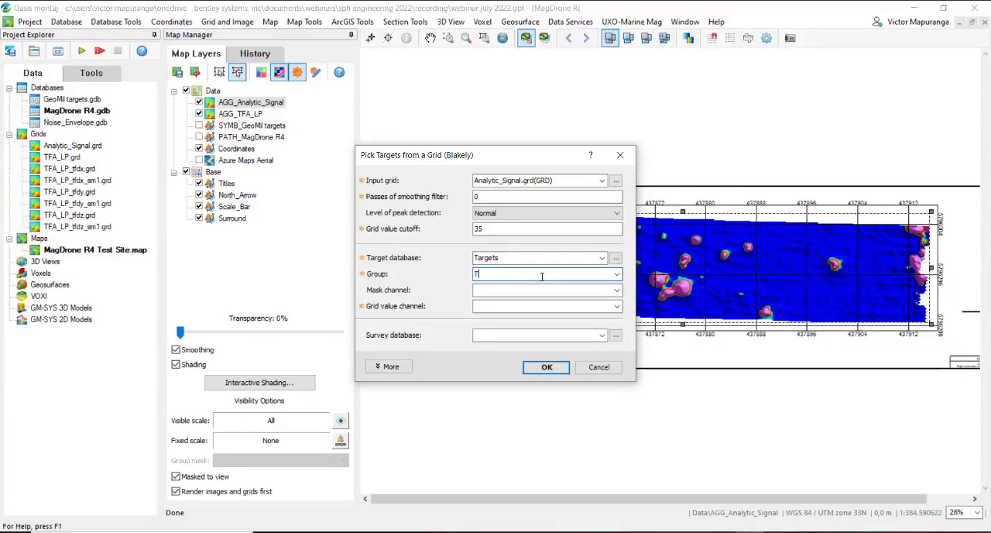
text(argets)
click(540, 289)
text(Mask)
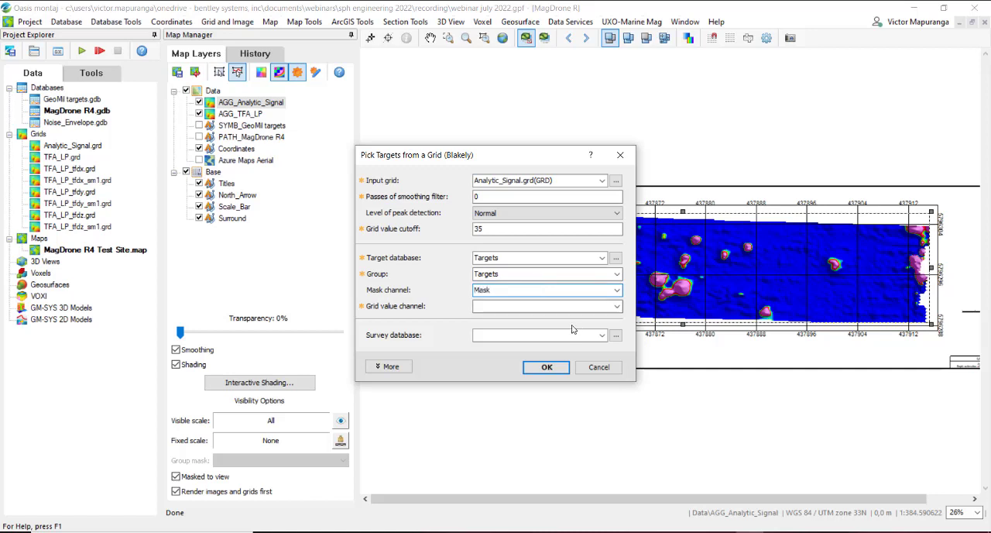
Step: Enter Analytic_Signal as the grid value channel for the Blakely picking
click(529, 303)
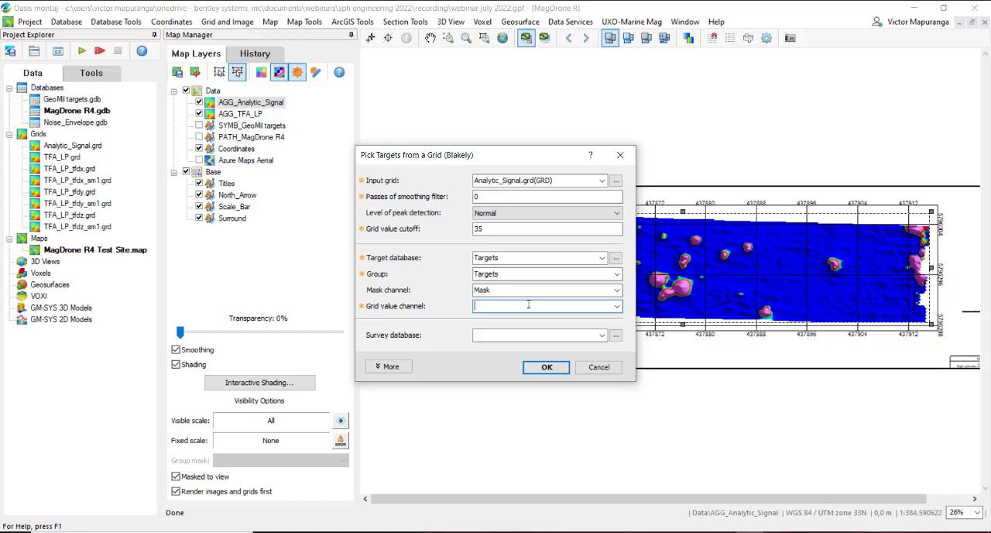
text(Analytic_Signal)
Step: Set the size of the plotted target symbols to 7 mm and run the Blakely target picking
click(406, 372)
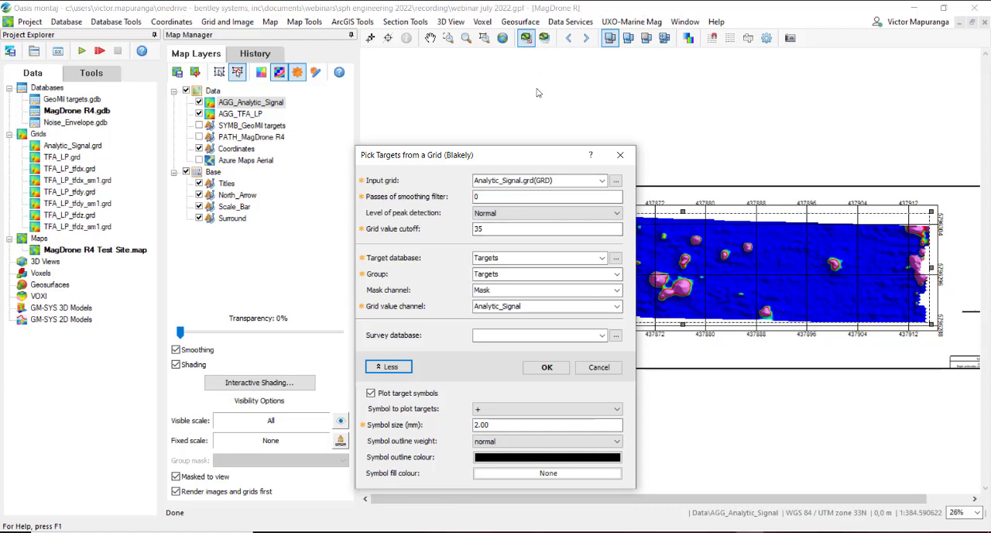
drag(538, 147, 525, 96)
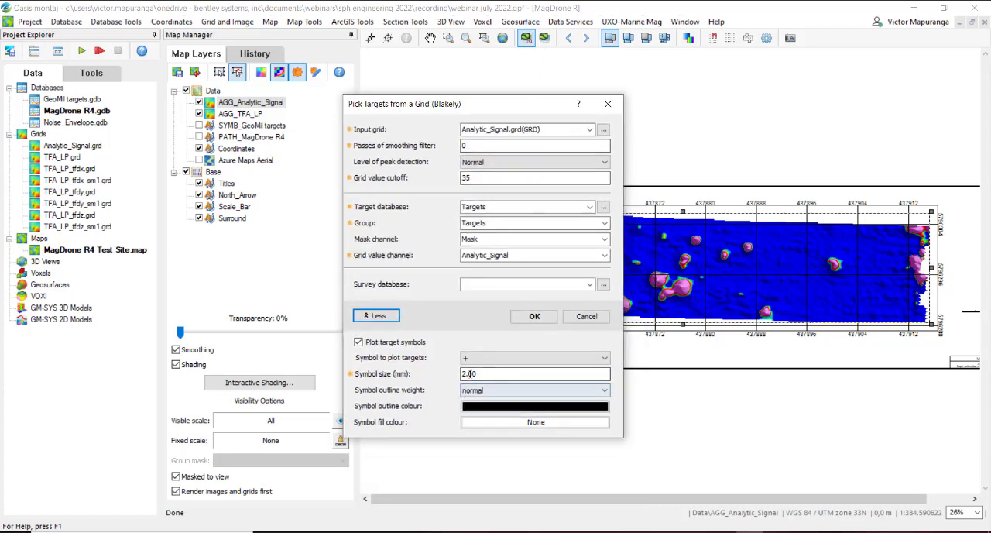
click(506, 371)
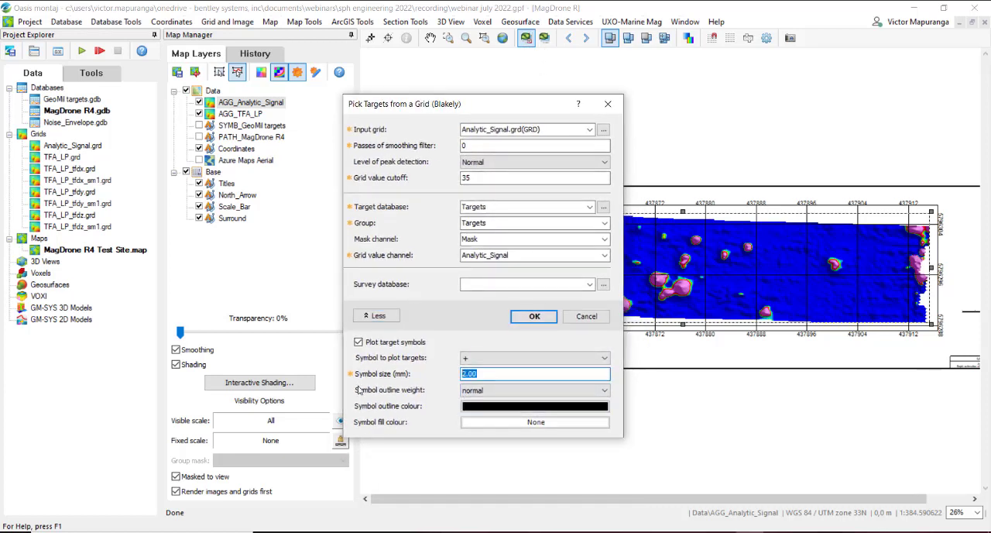
text(7)
click(533, 316)
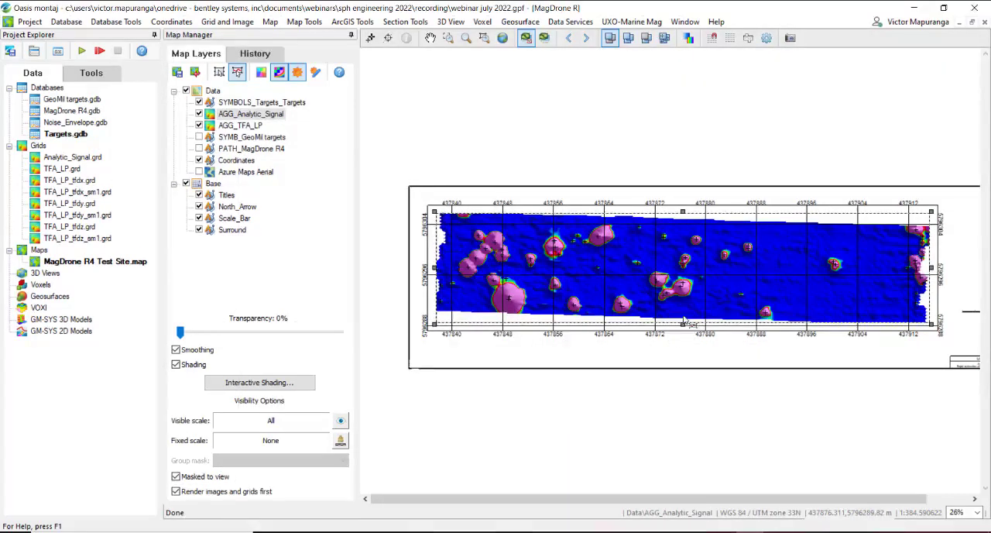
Step: Compare the picked target symbols with the anomalies by repeatedly hiding and showing the AGG_Analytic_Signal layer
scroll(628, 260, up, 3)
scroll(634, 259, down, 3)
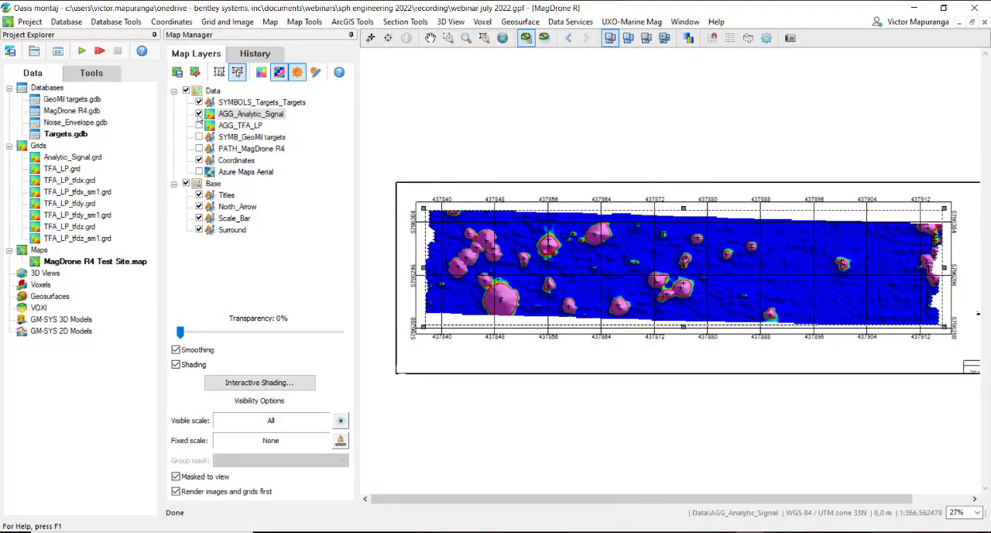
click(199, 114)
click(199, 114)
click(199, 113)
click(199, 114)
click(199, 114)
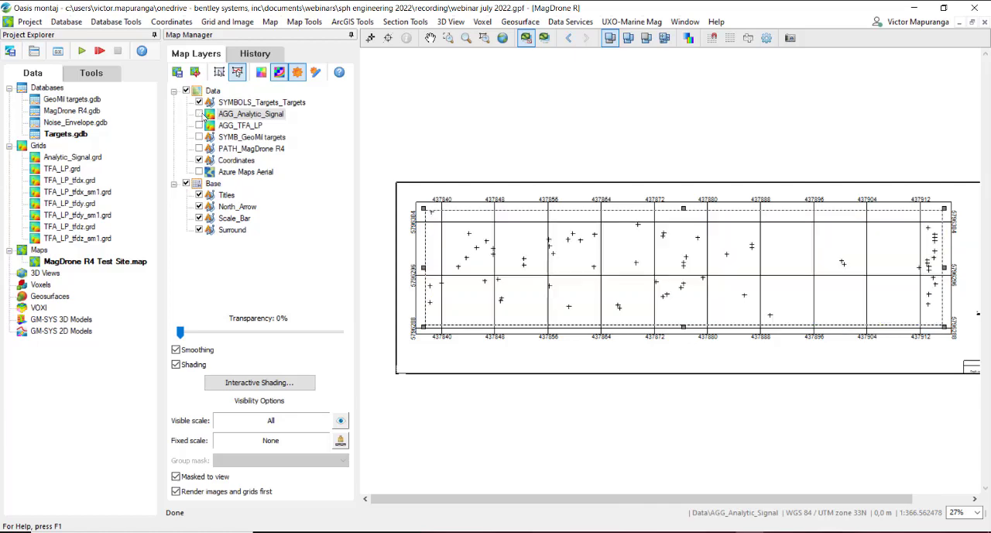
click(199, 113)
click(199, 114)
click(199, 113)
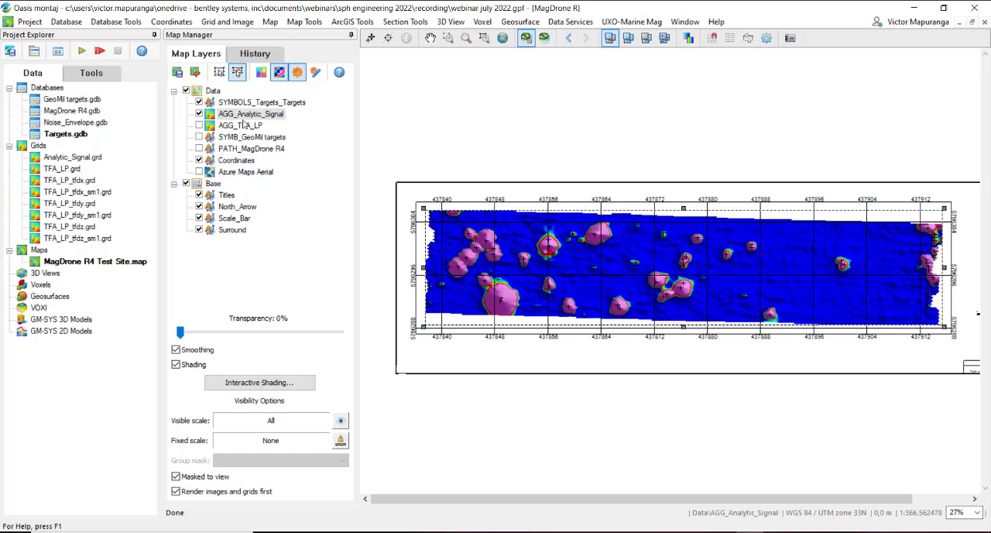
Step: Start editing the SYMBOLS_Targets_Targets map group and select all of its symbols
click(248, 107)
click(255, 108)
click(300, 124)
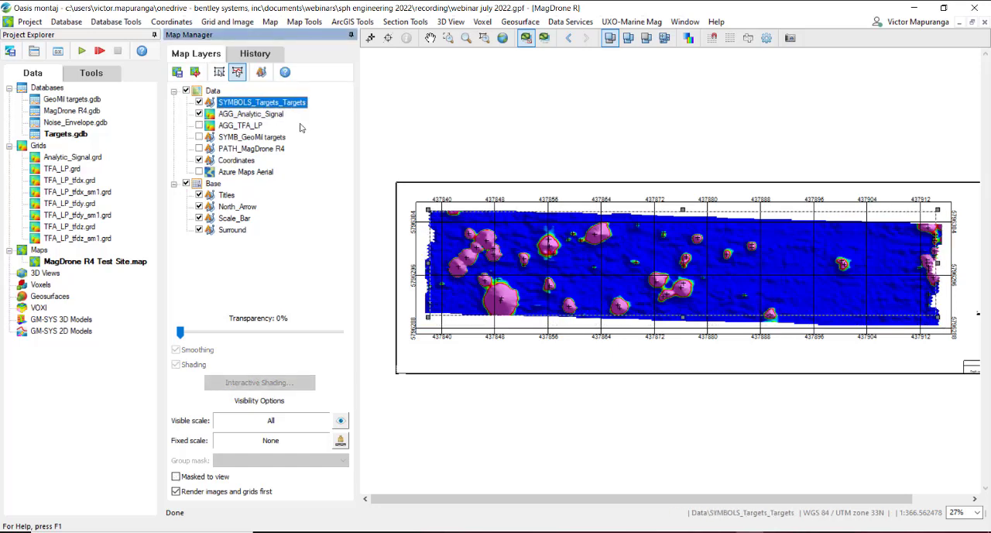
click(260, 71)
right_click(492, 226)
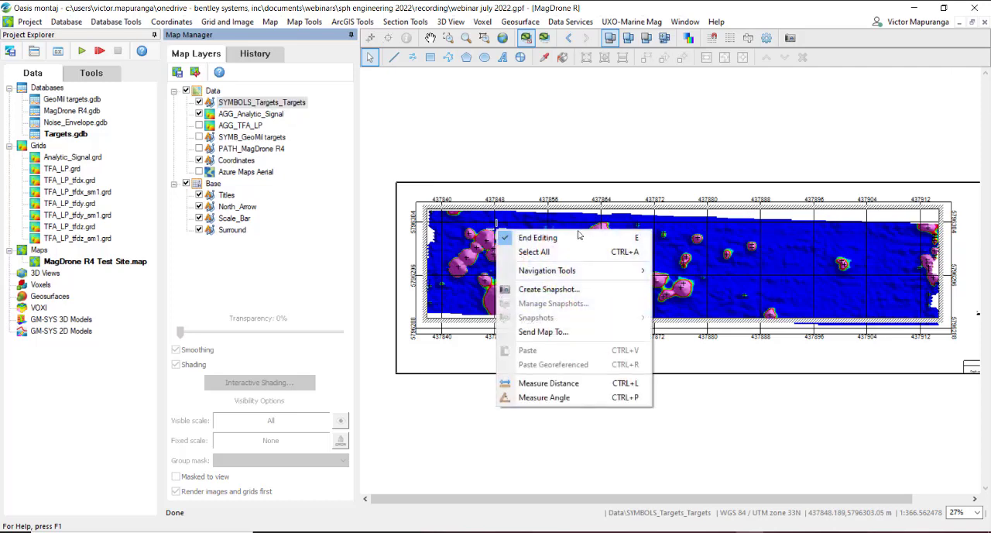
click(625, 253)
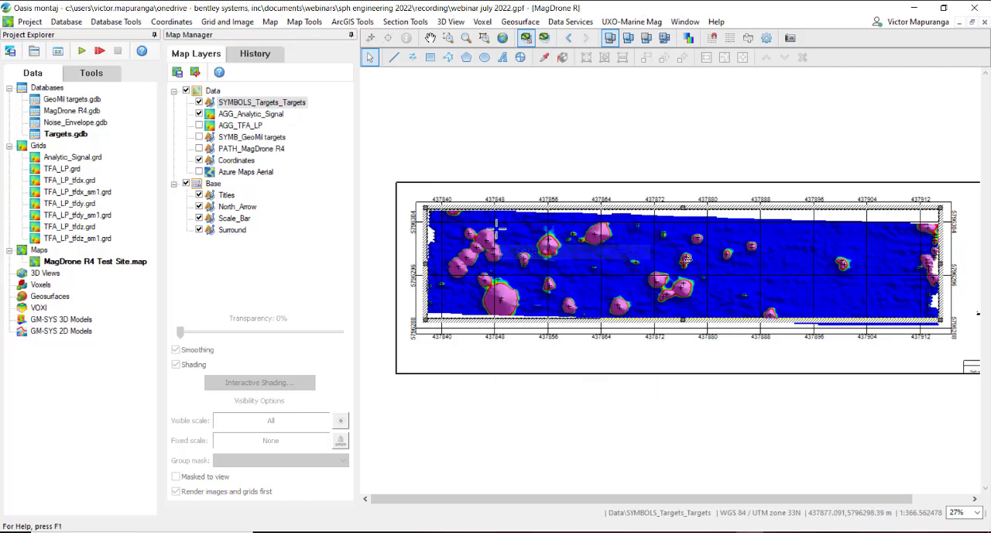
Step: Set the edge colour of the selected target symbols to red in their symbol attributes
right_click(616, 250)
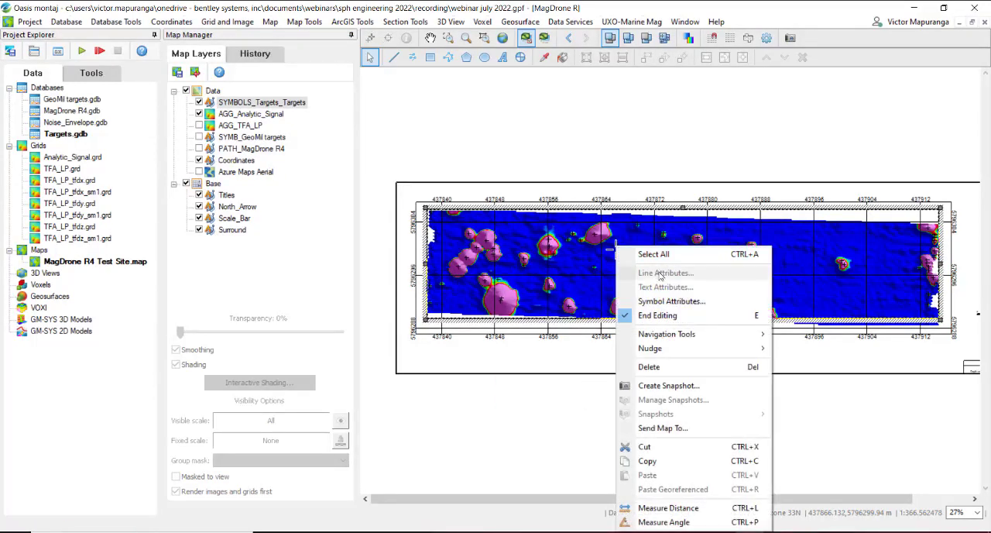
click(675, 302)
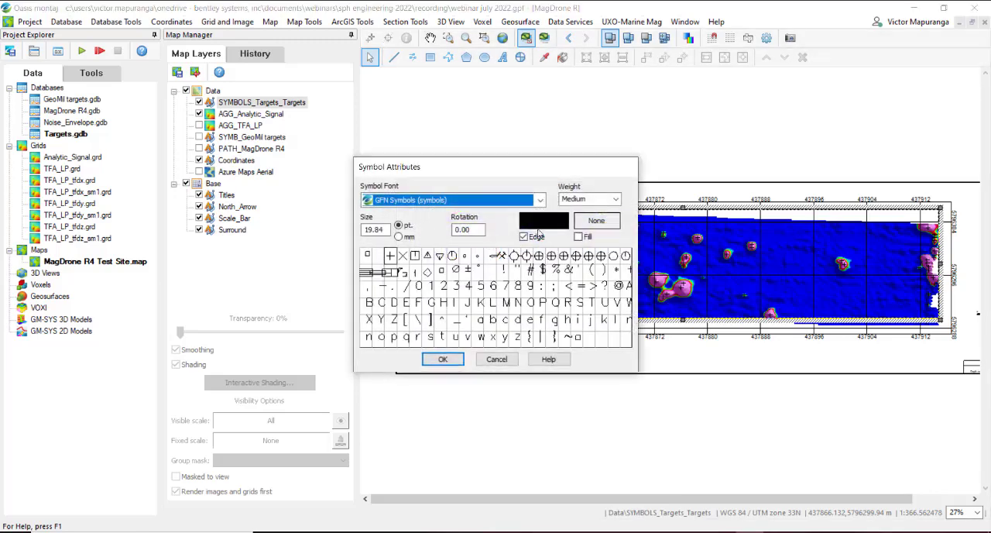
click(537, 226)
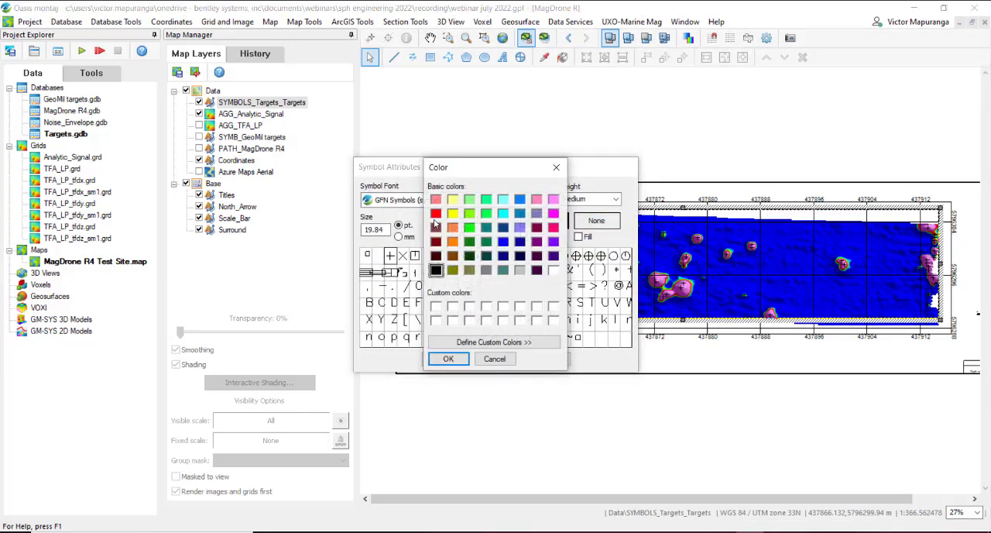
click(436, 213)
click(449, 358)
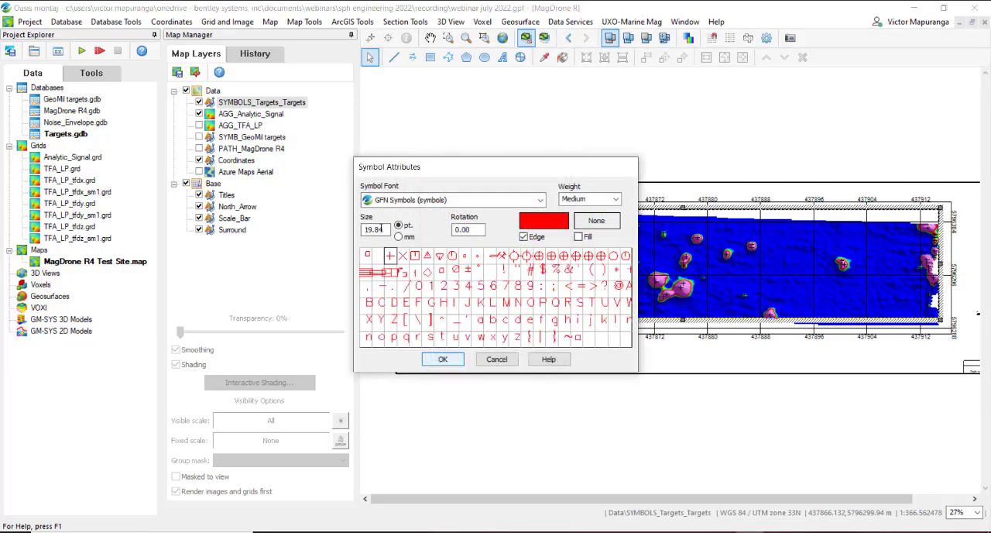
Step: Set the size of the selected target symbols to 30 pt, apply the symbol attributes and end the group editing
text(2)
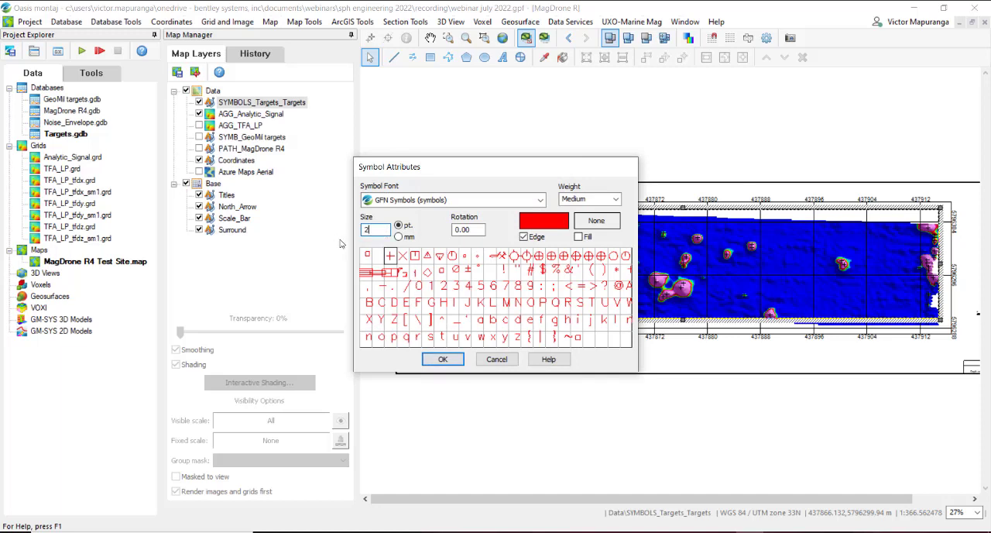
key(BackSpace)
text(30)
click(424, 363)
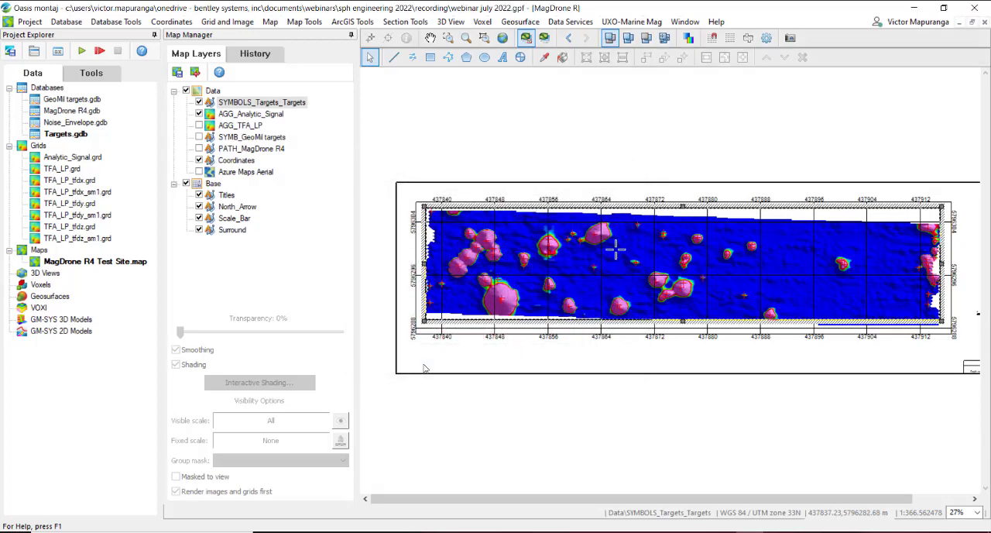
scroll(588, 255, up, 4)
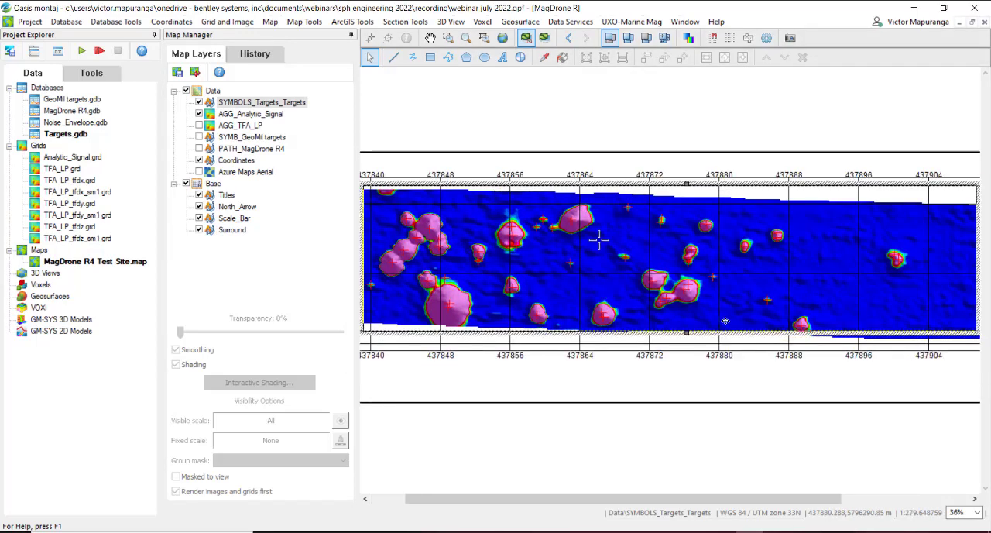
scroll(709, 229, up, 1)
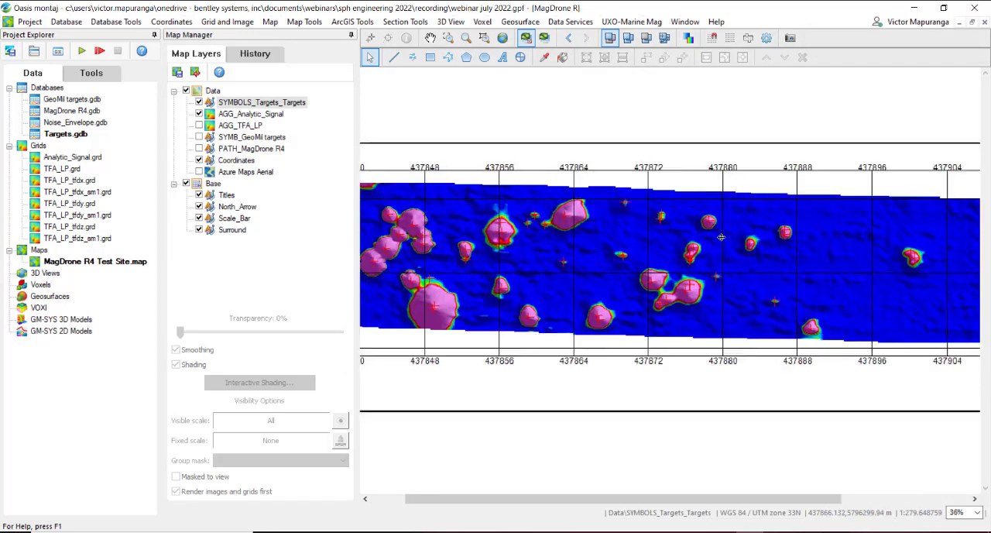
click(751, 255)
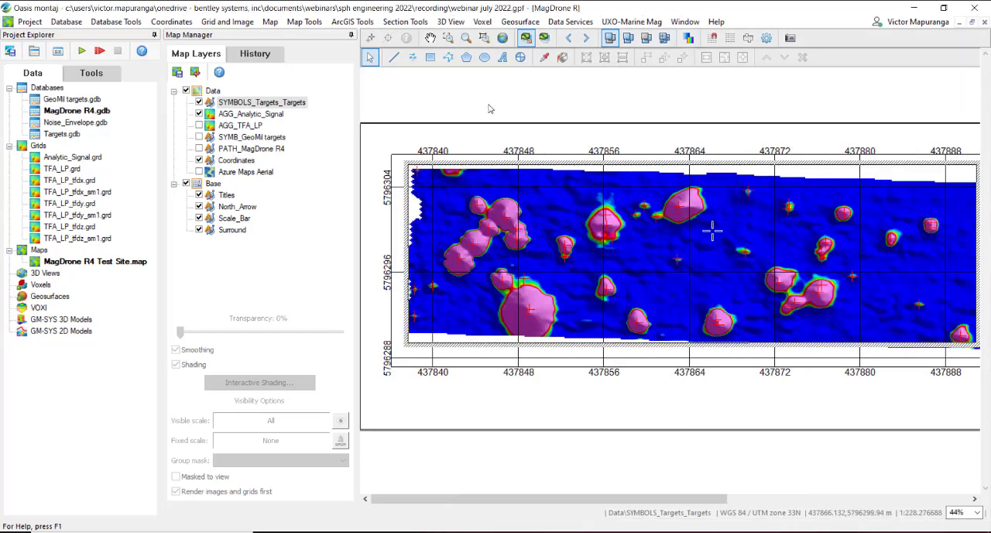
click(489, 106)
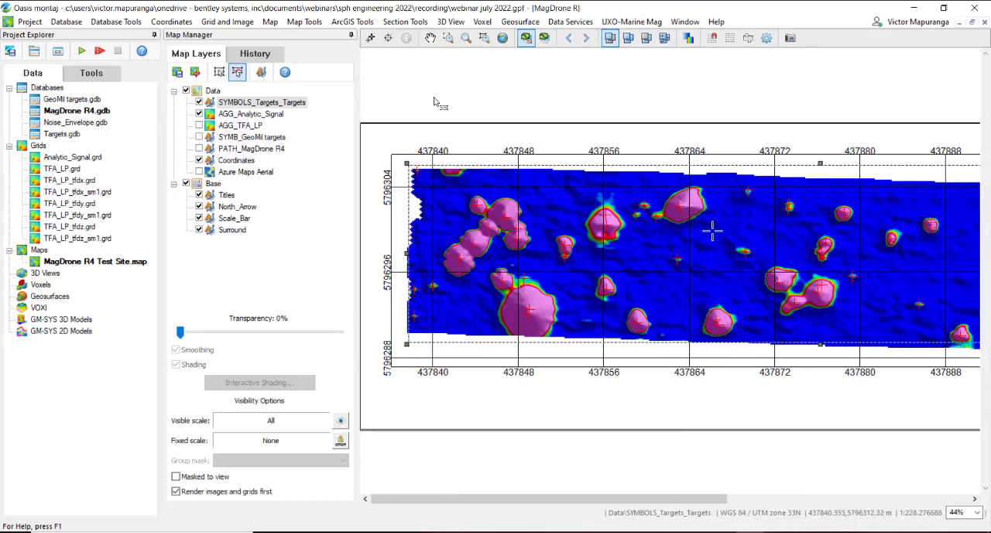
Step: Open the Targets database and widen the Analytic_Signal channel to fit its name
click(75, 134)
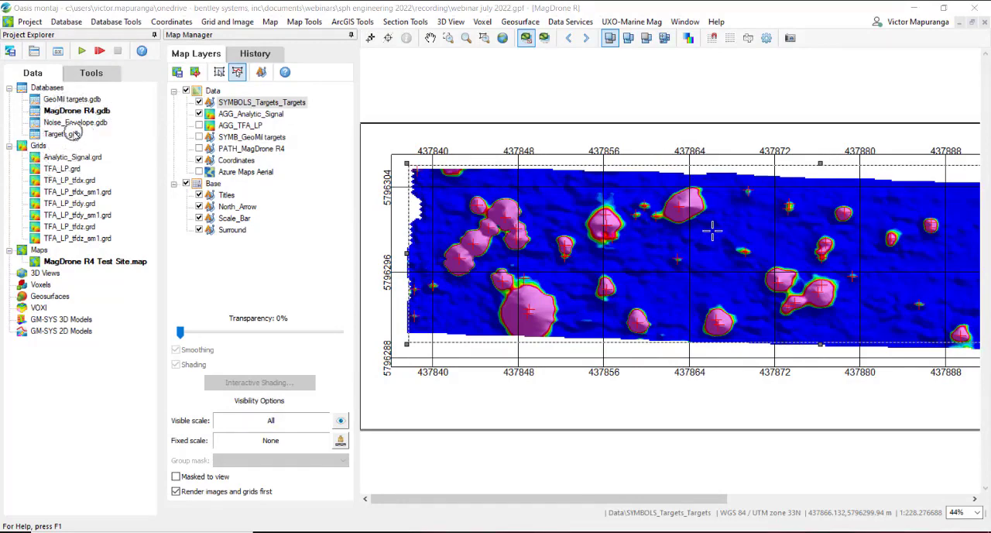
double_click(75, 134)
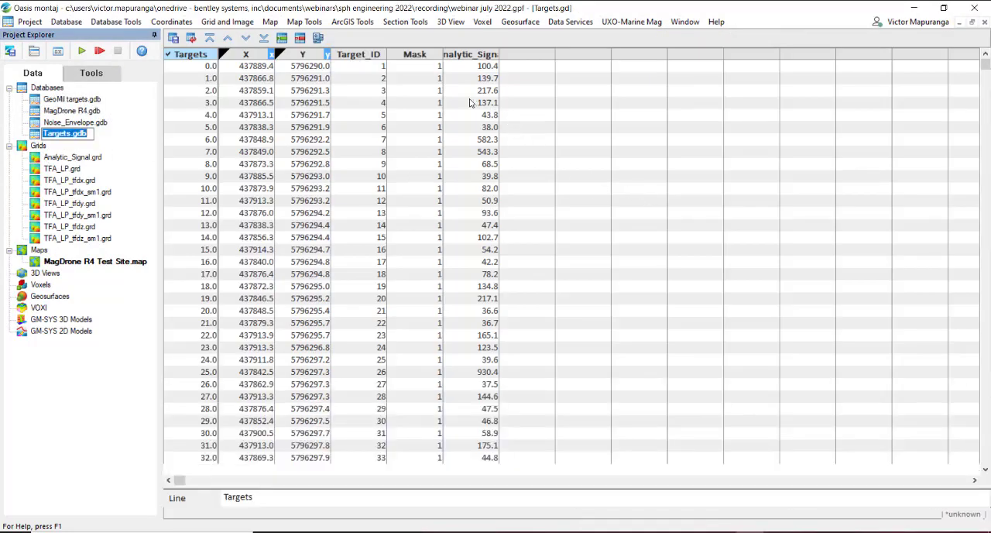
drag(500, 54, 549, 56)
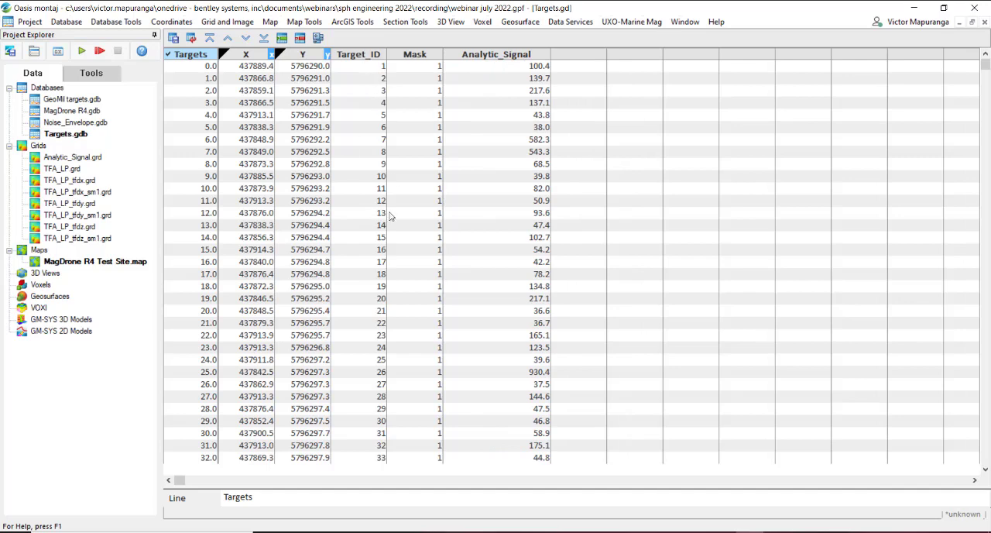
Step: Examine the list of picked targets and their Analytic_Signal values from the first to the last Target_ID
drag(985, 63, 984, 459)
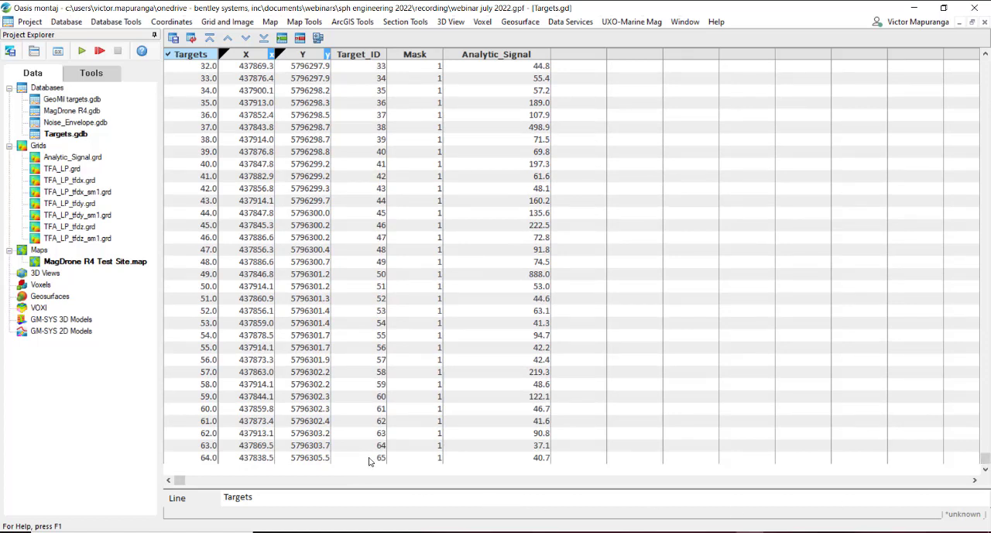
click(539, 458)
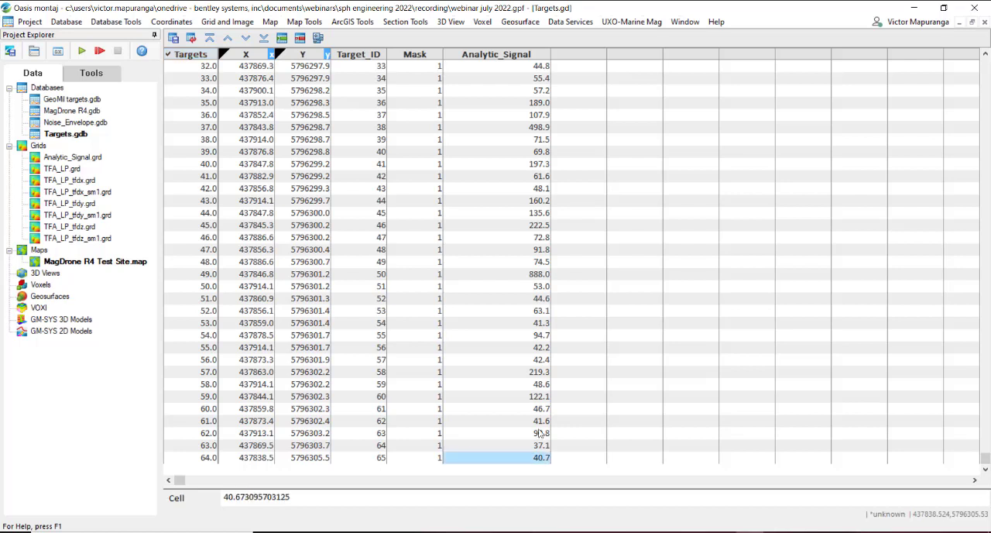
click(541, 408)
click(542, 323)
click(543, 237)
click(542, 212)
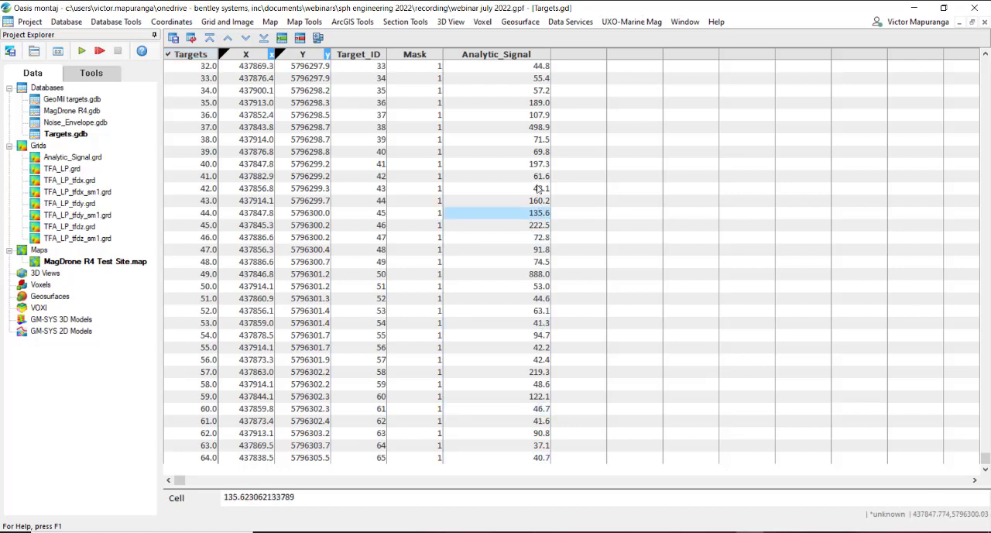
click(540, 188)
click(540, 176)
click(539, 141)
click(540, 115)
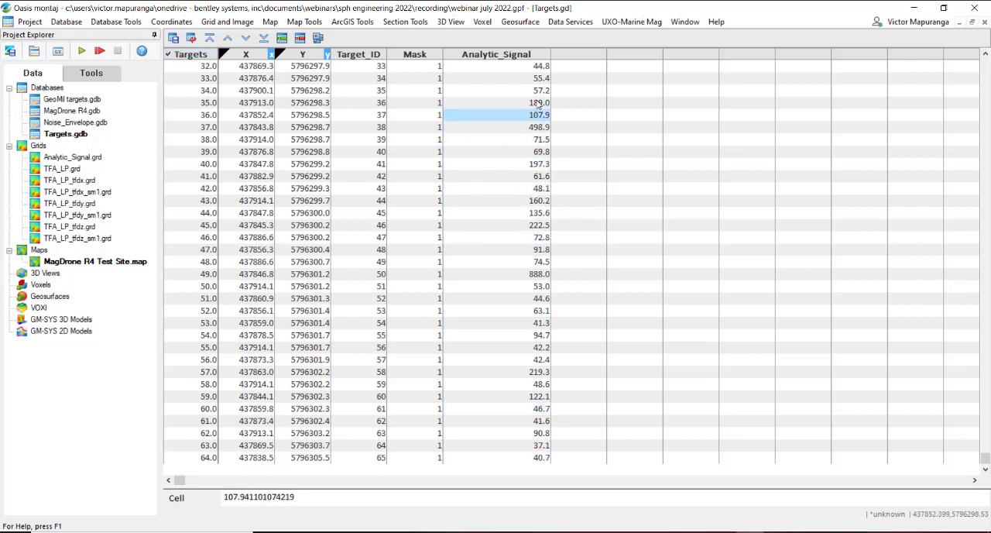
click(539, 102)
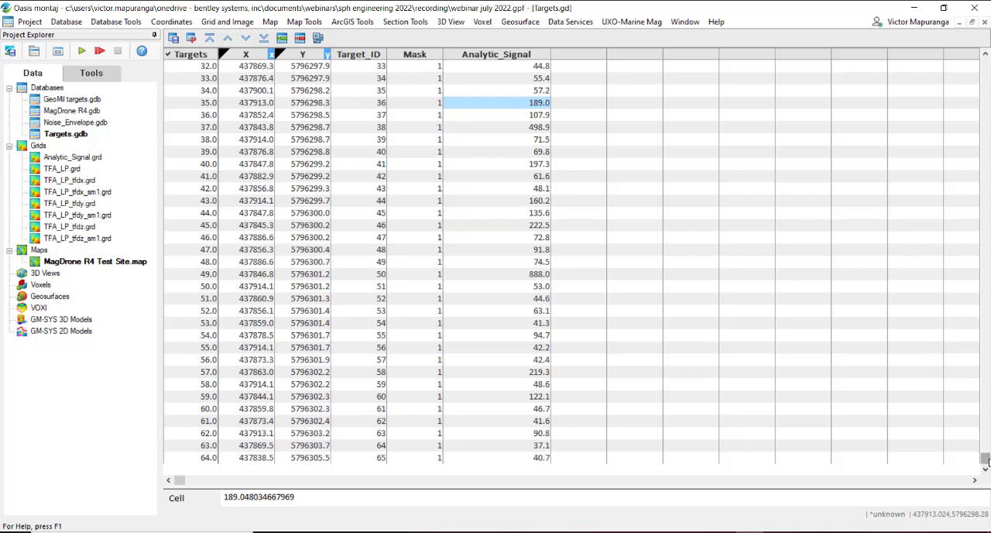
drag(985, 458, 983, 63)
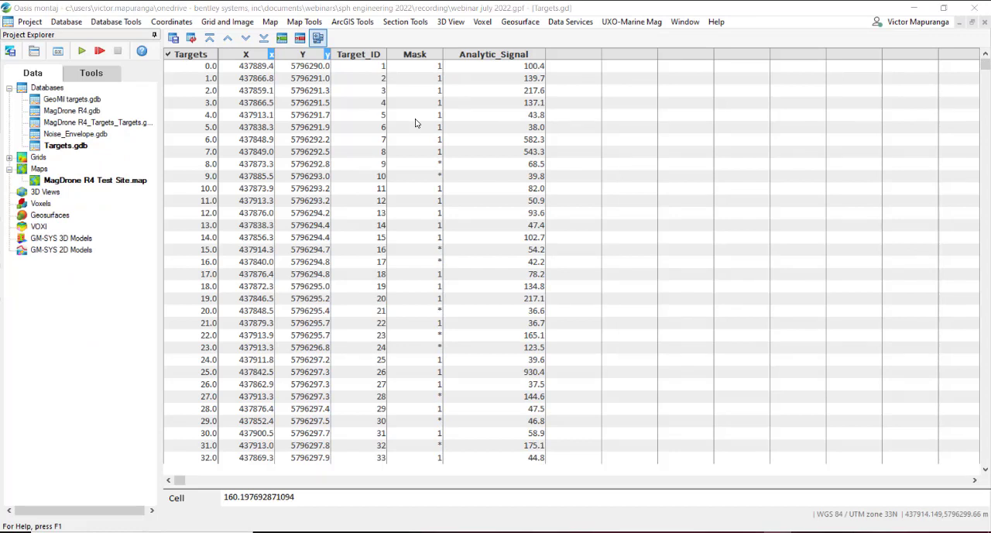
Step: Examine the picked target symbols over the analytic signal grid on the MagDrone R4 Test Site map
double_click(77, 181)
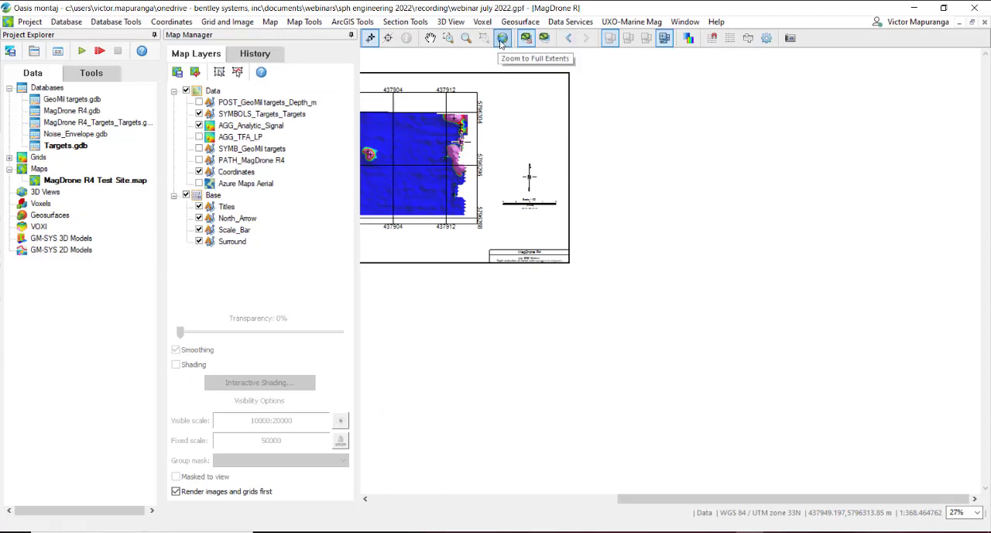
click(485, 39)
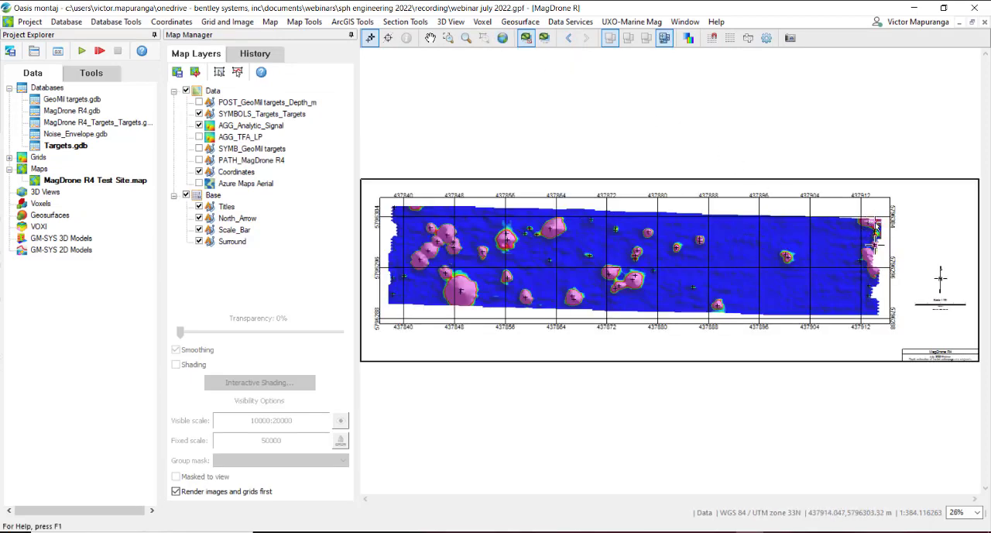
key(z)
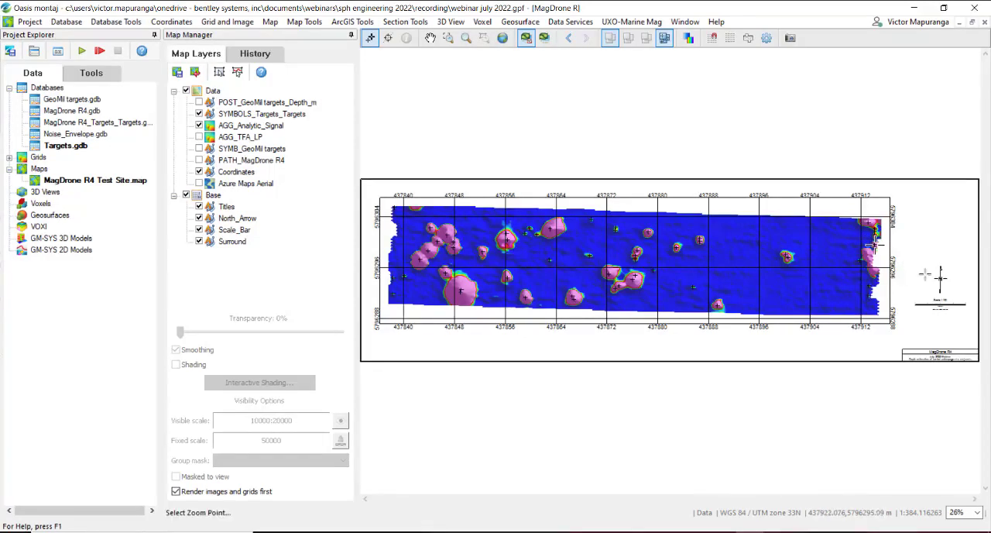
drag(848, 204, 896, 287)
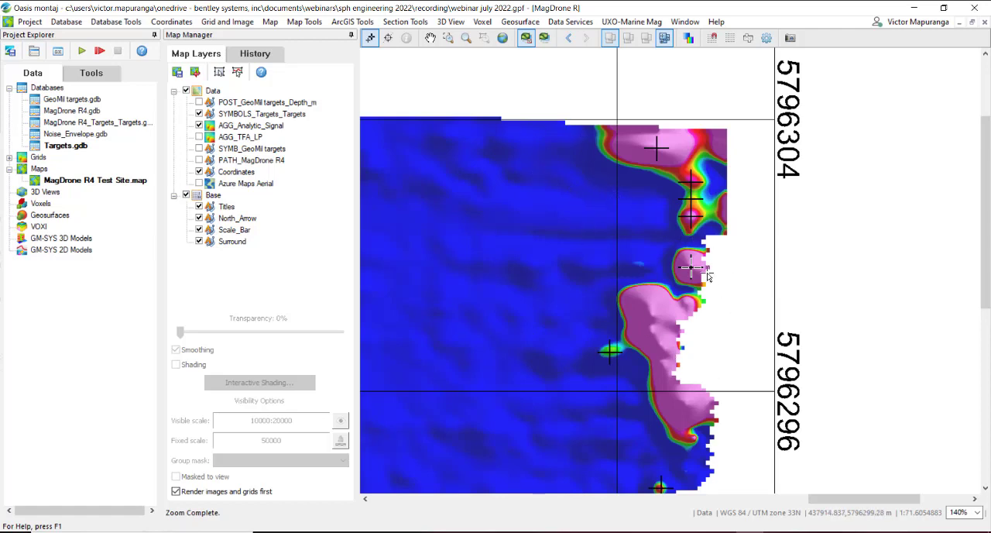
click(502, 38)
scroll(630, 252, up, 5)
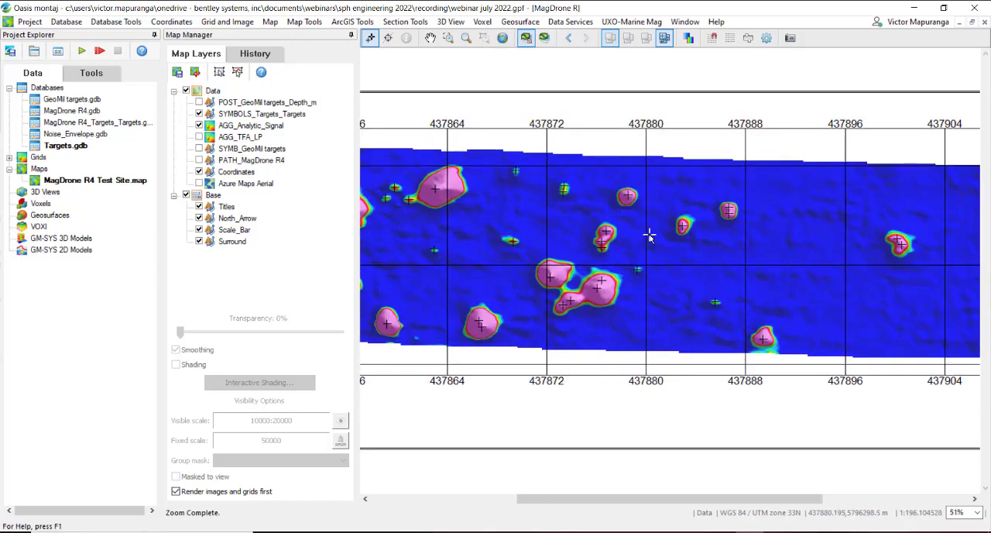
scroll(647, 235, up, 2)
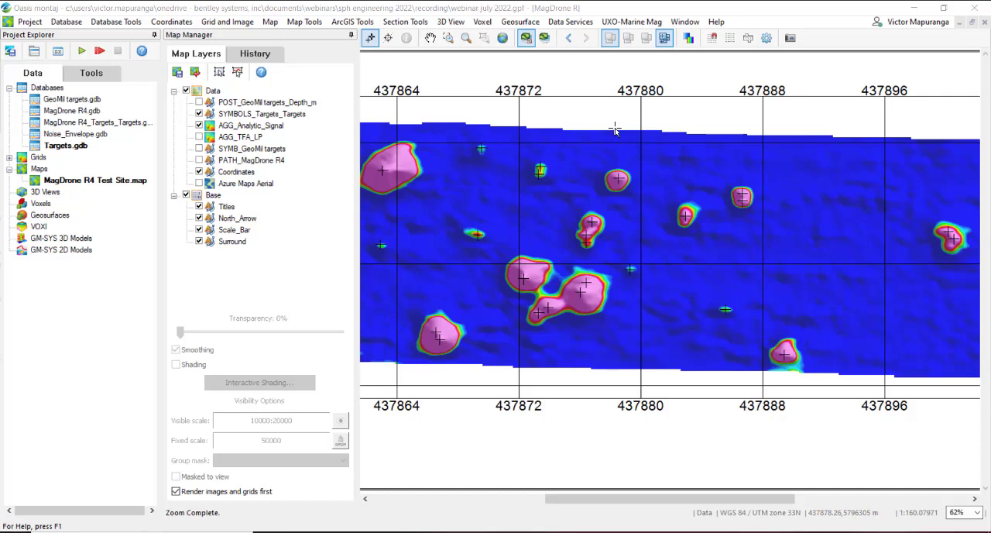
Step: Start removing targets from the Targets.gdb target list, using group Targets, mask channel Mask, value channel Analytic_Signal and Polygon selection mode
click(643, 21)
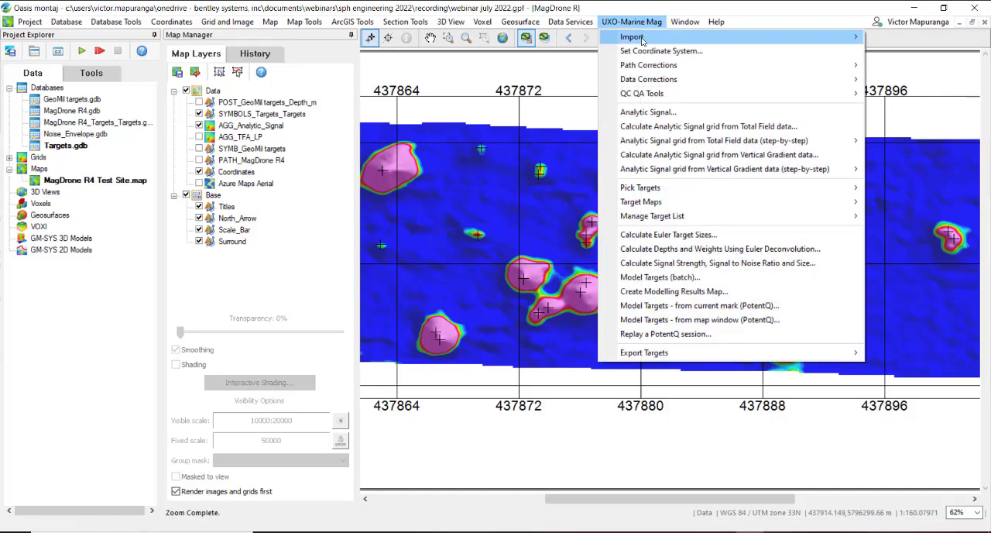
mouse_move(691, 220)
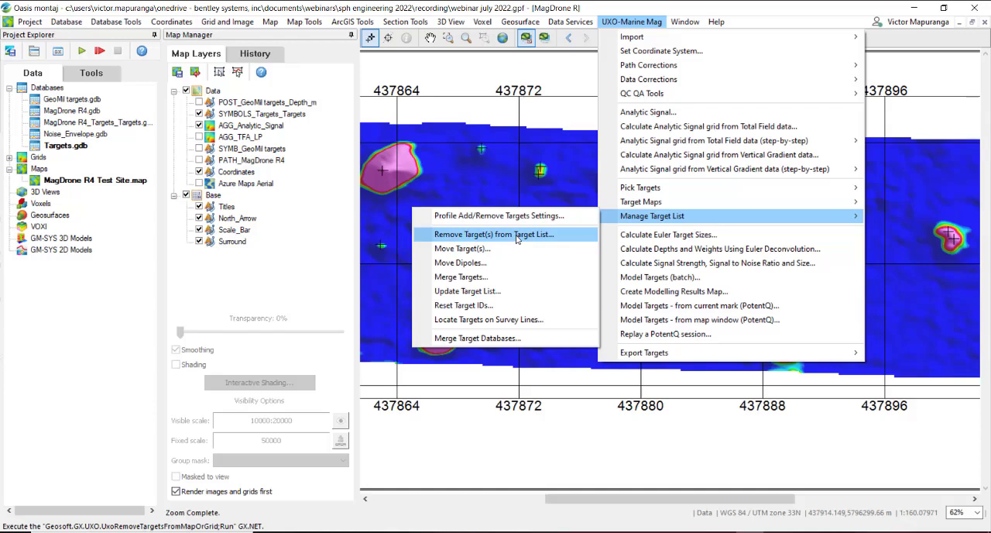
click(487, 234)
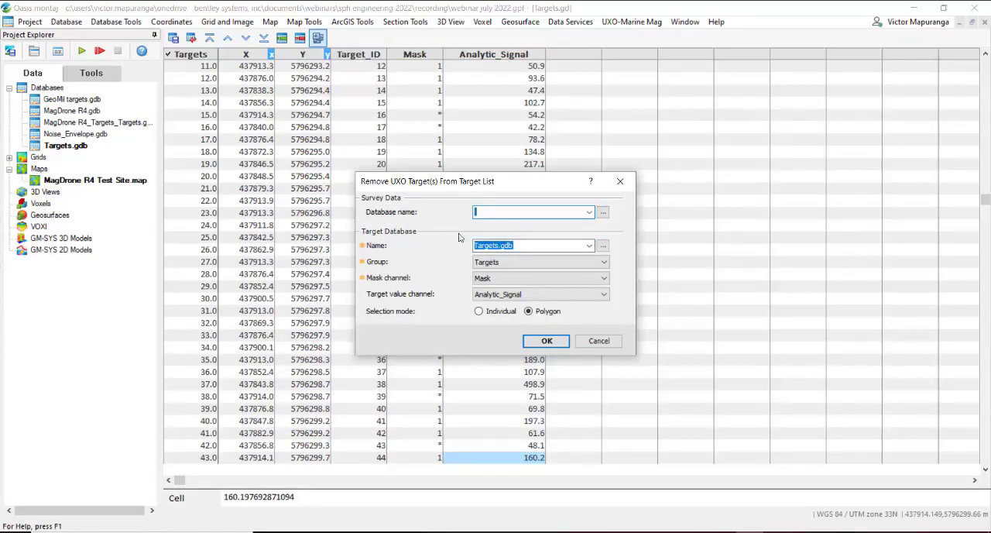
click(589, 245)
click(589, 245)
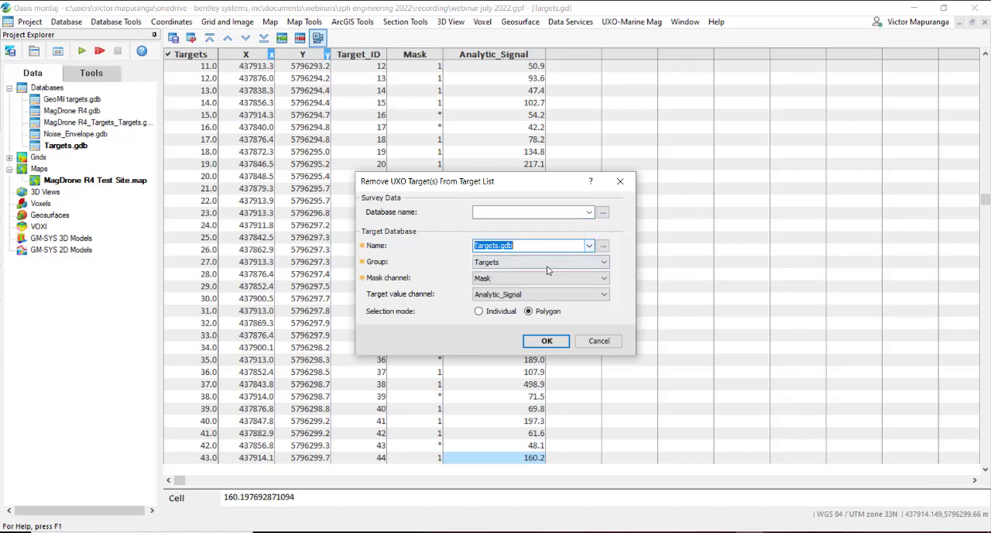
click(518, 263)
click(524, 276)
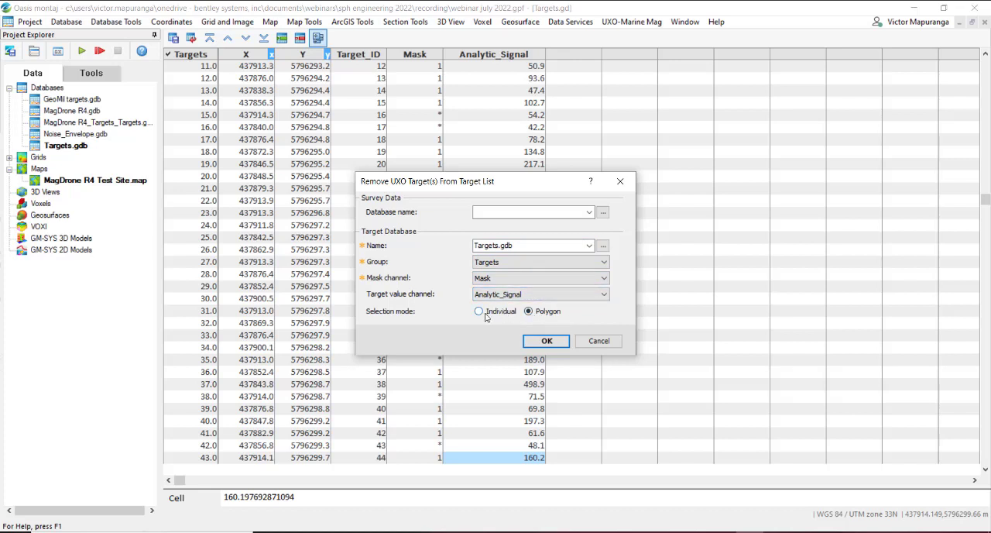
click(551, 340)
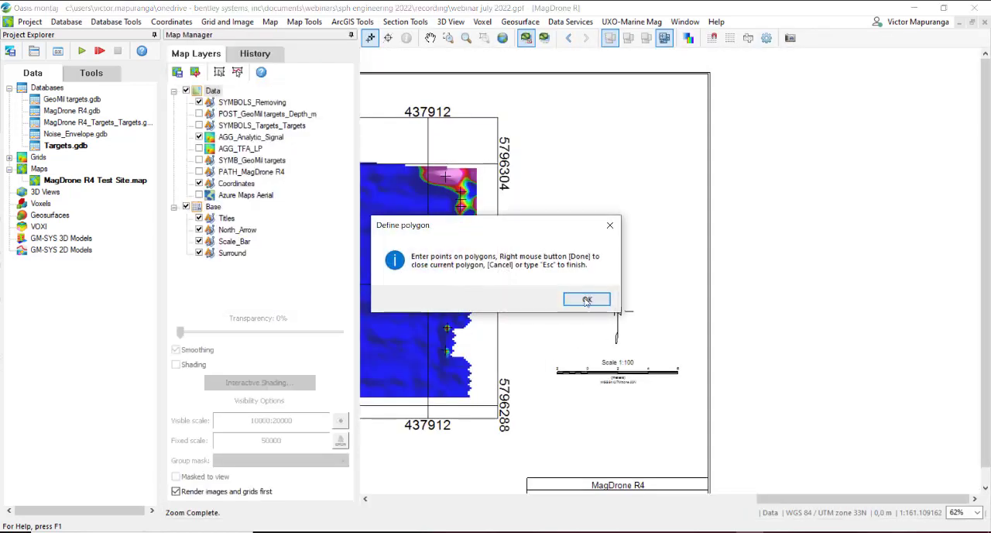
click(582, 299)
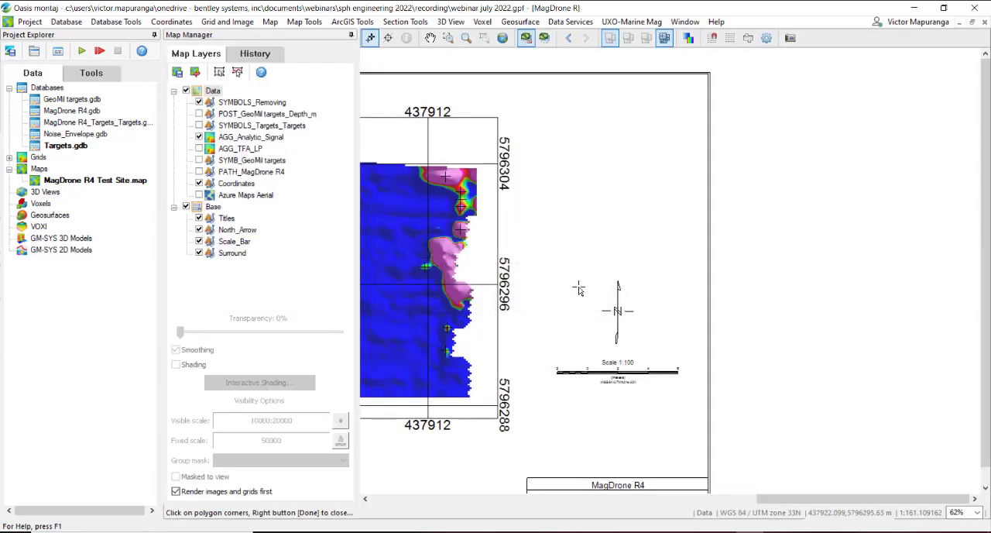
Step: Outline the closely spaced targets near the grid's north-east corner with a polygon to remove them, and finish the polygon selection
click(460, 200)
click(460, 198)
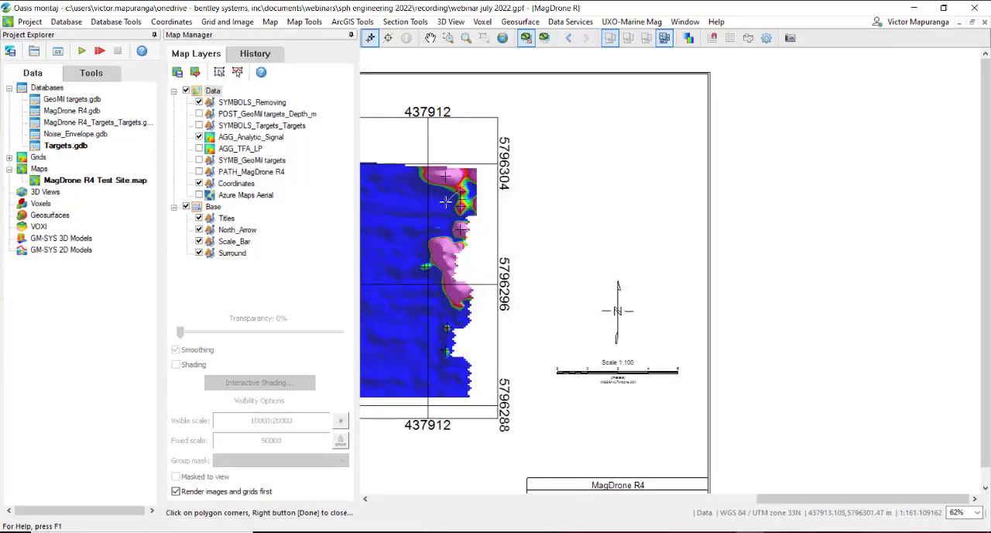
click(449, 191)
click(476, 213)
click(472, 184)
scroll(468, 186, up, 1)
middle_click(468, 196)
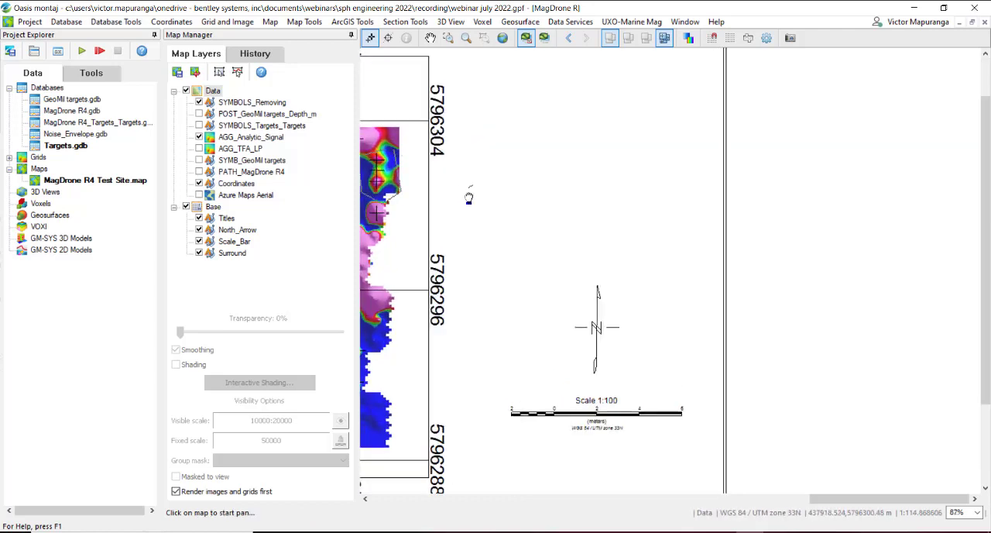
drag(384, 156, 616, 167)
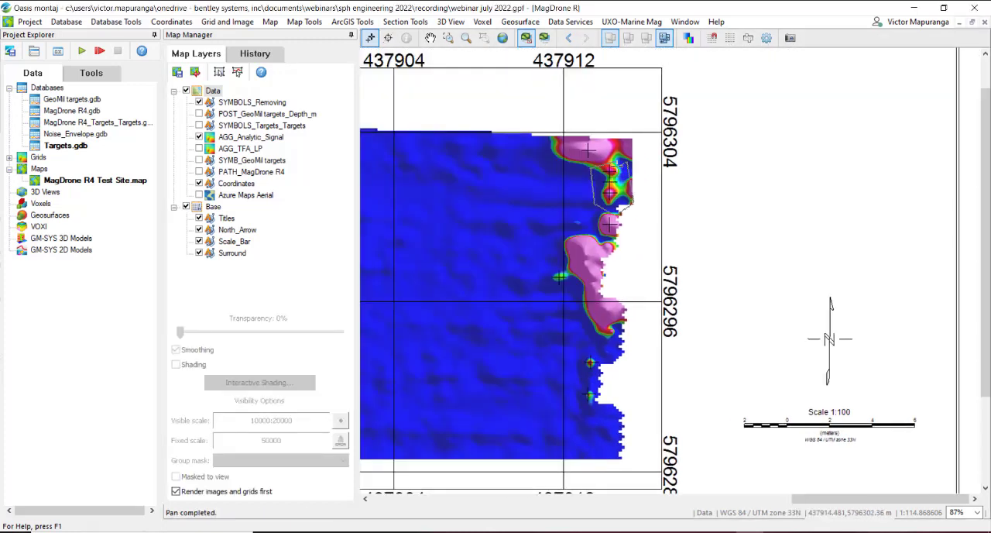
right_click(620, 159)
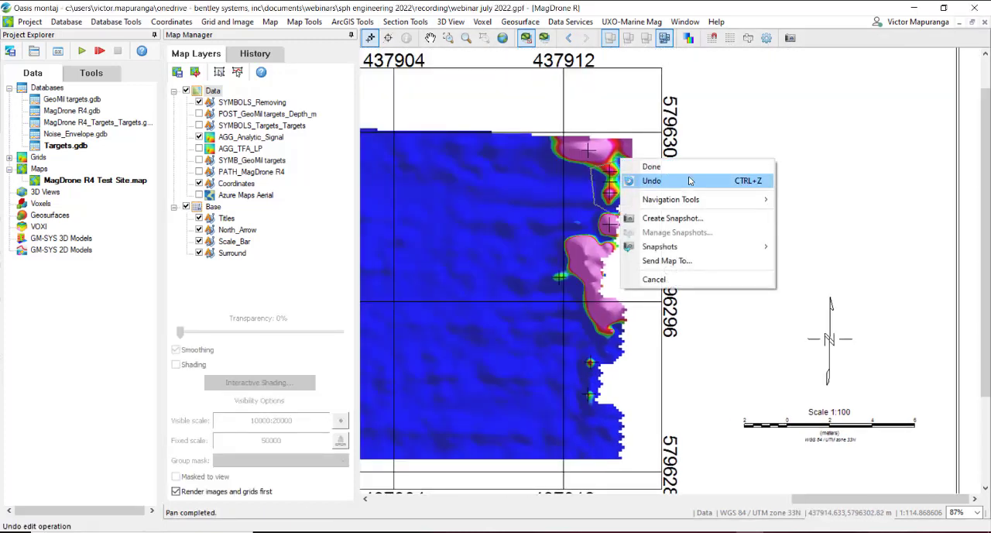
click(656, 167)
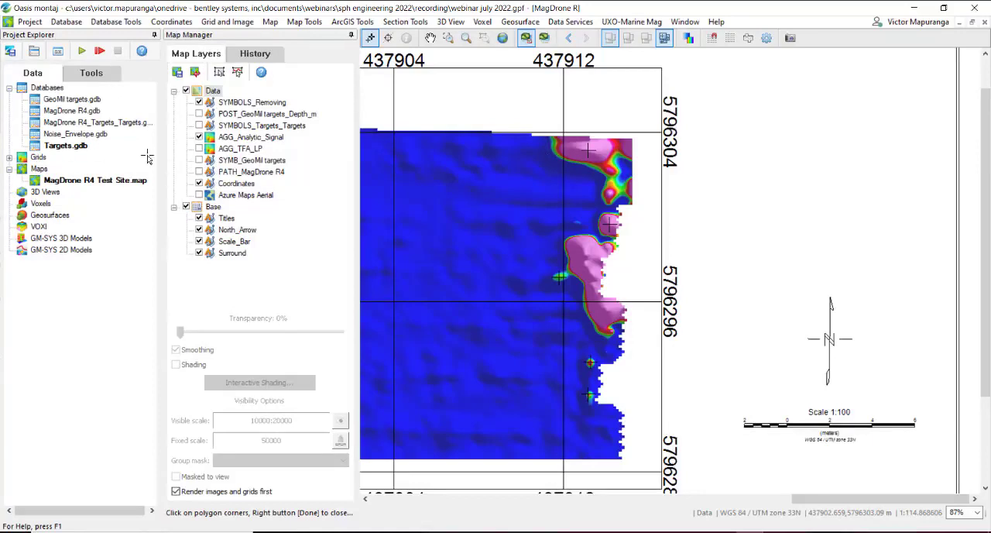
right_click(559, 195)
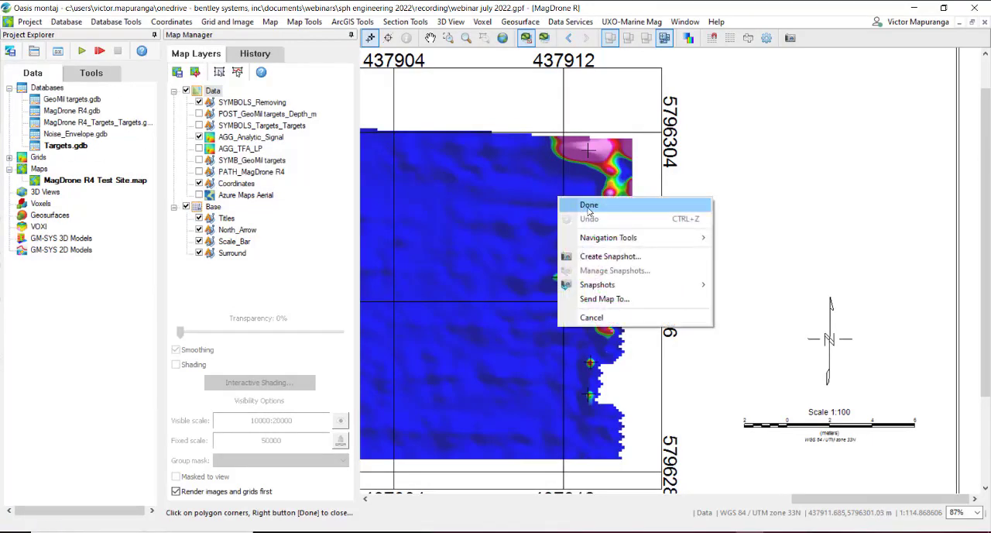
click(587, 205)
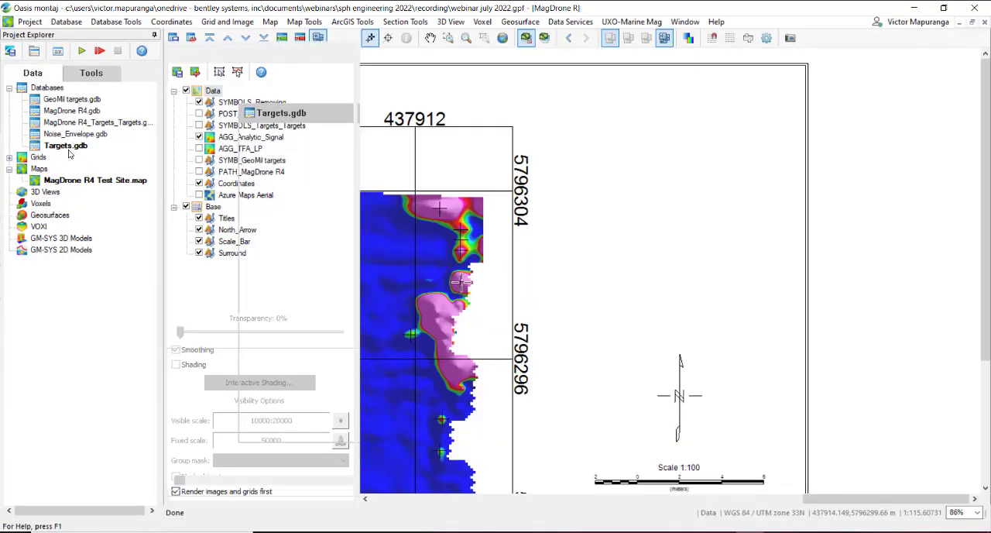
Step: Open the Targets database and examine the Mask channel values of removed and retained targets
double_click(67, 146)
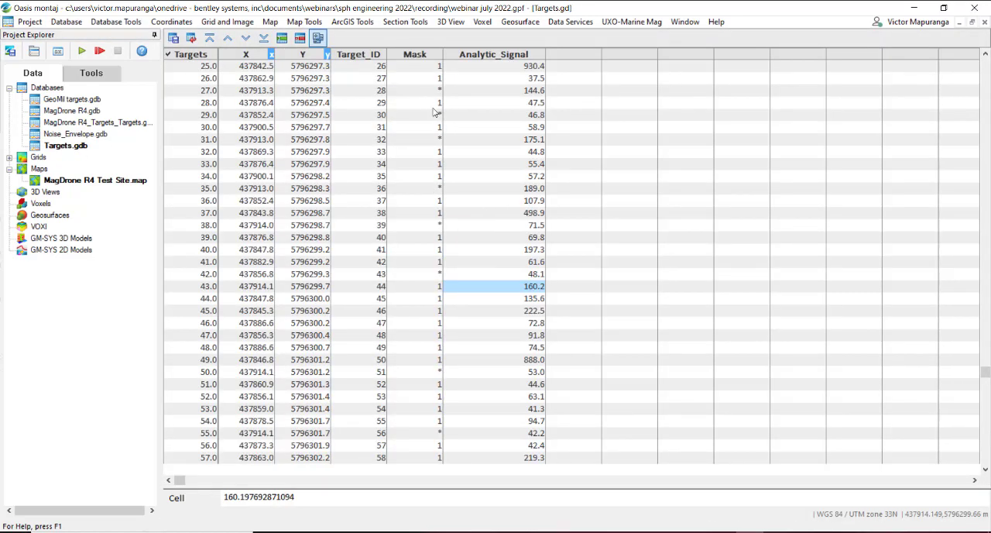
click(437, 225)
click(433, 188)
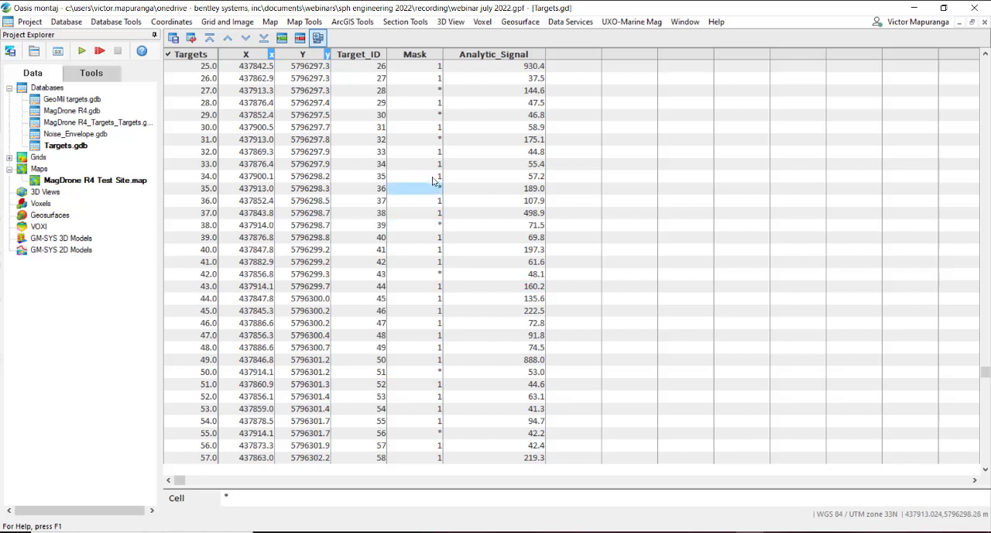
click(433, 176)
click(432, 165)
click(432, 164)
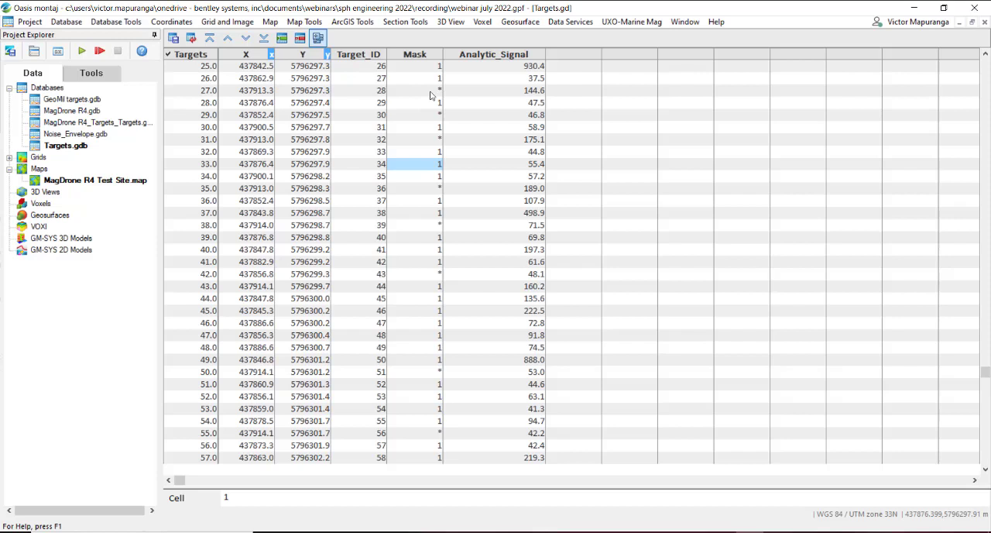
click(432, 274)
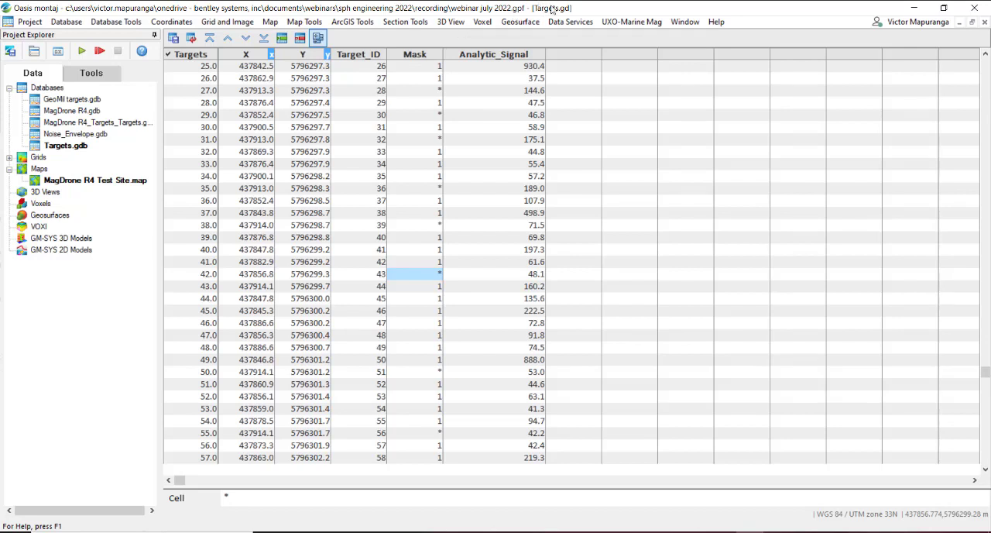
Step: Start the signal strength, signal-to-noise ratio and size calculation with Analytic_Signal.grd as survey grid and Targets.gdb as target database
click(624, 23)
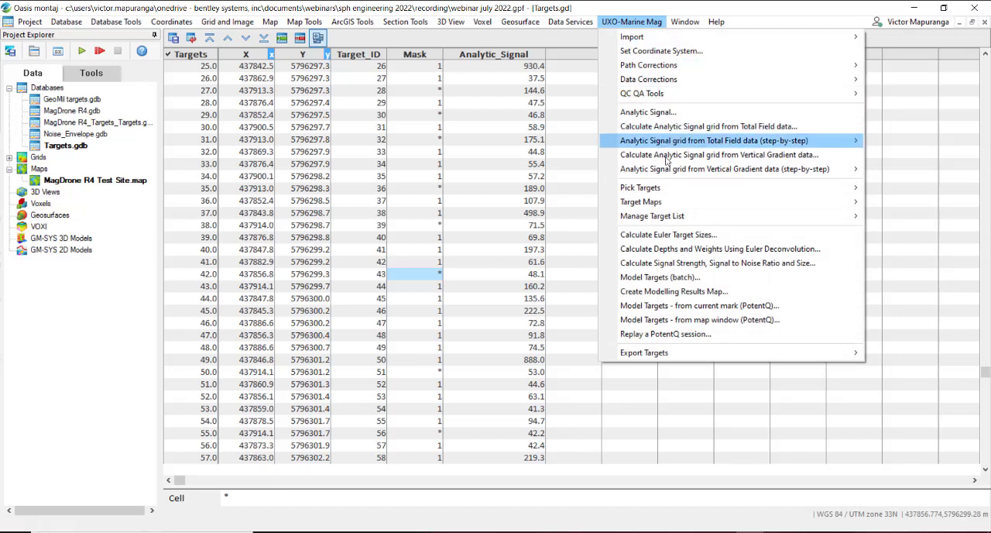
mouse_move(667, 196)
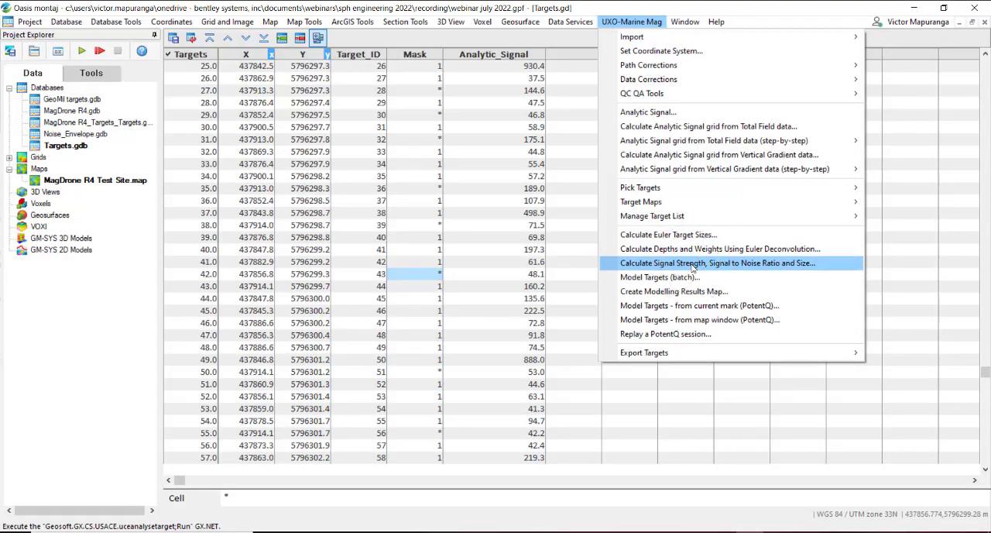
click(692, 265)
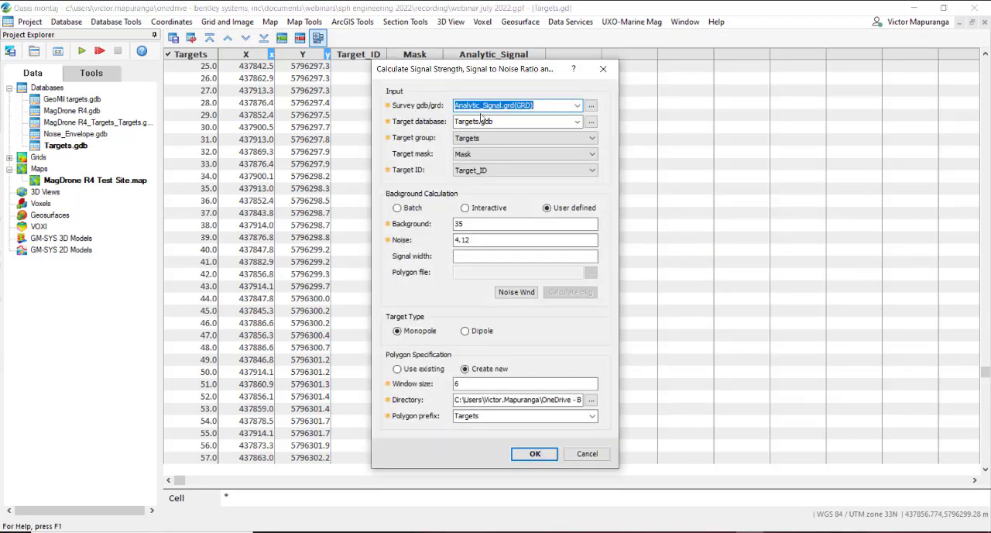
click(576, 106)
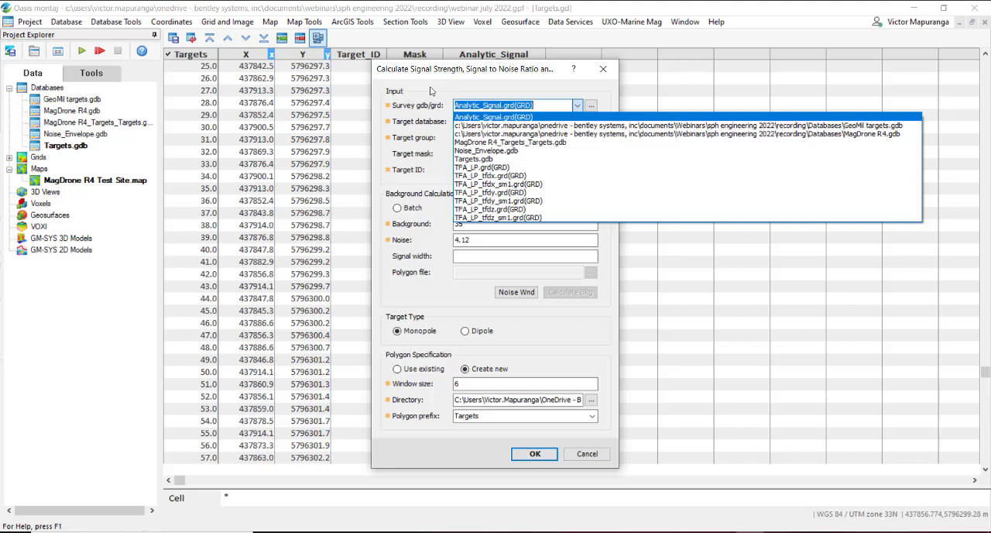
click(472, 118)
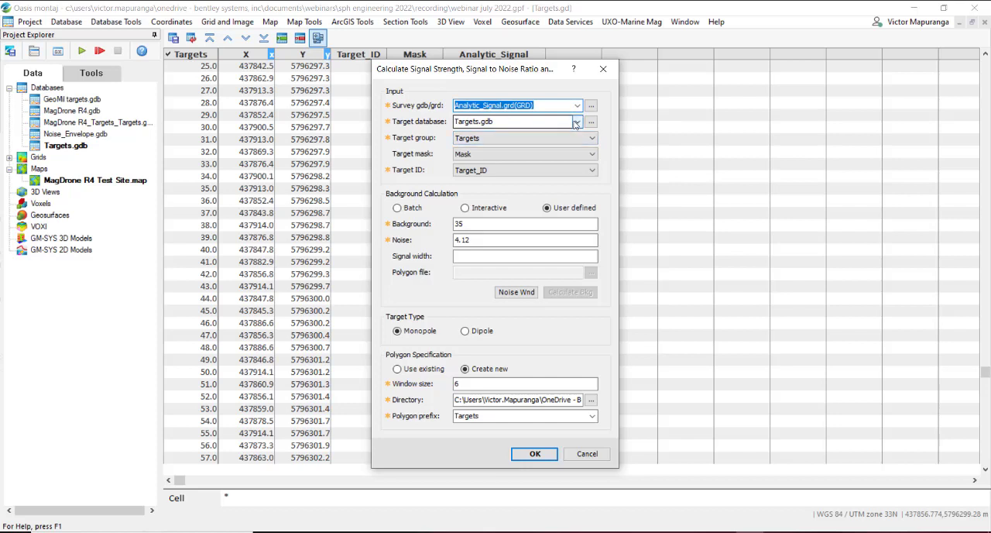
click(575, 123)
click(513, 167)
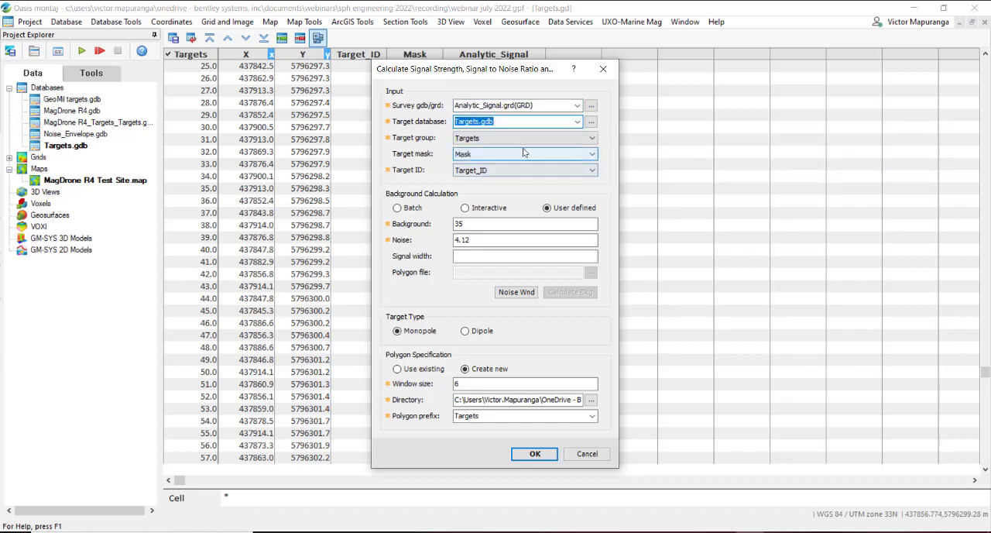
Step: Use Targets as the target group, Mask as the target mask and Target_ID as the target ID for the calculation
click(523, 140)
click(516, 147)
click(513, 154)
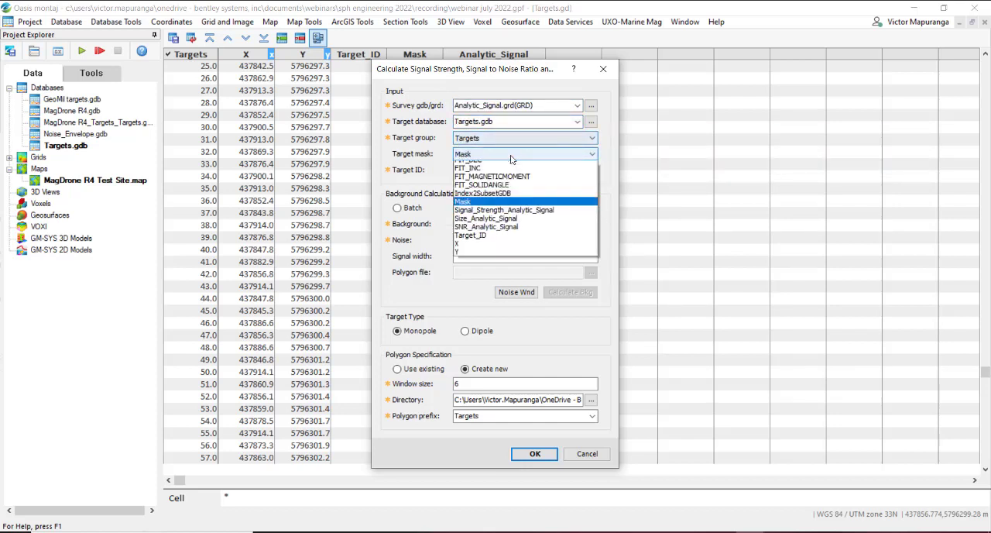
click(511, 158)
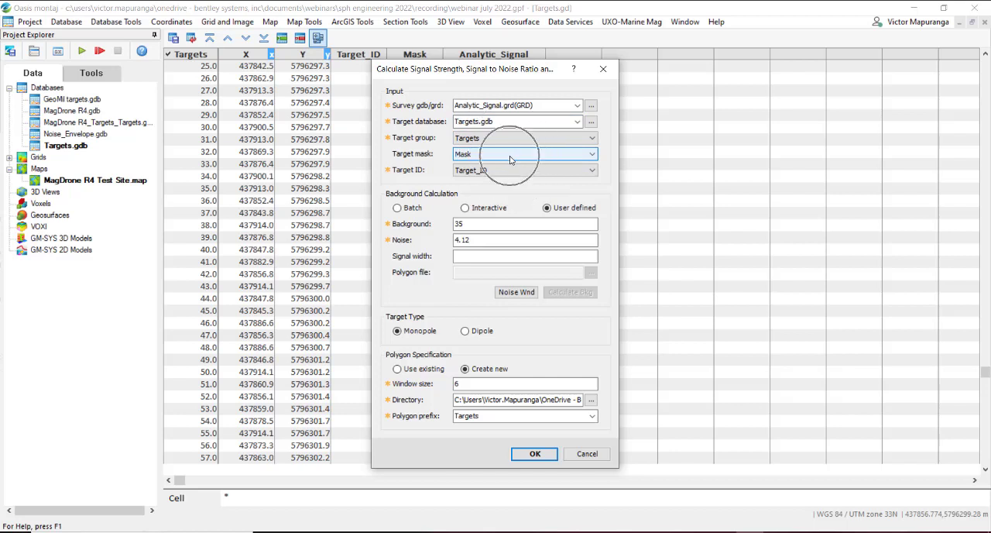
click(508, 170)
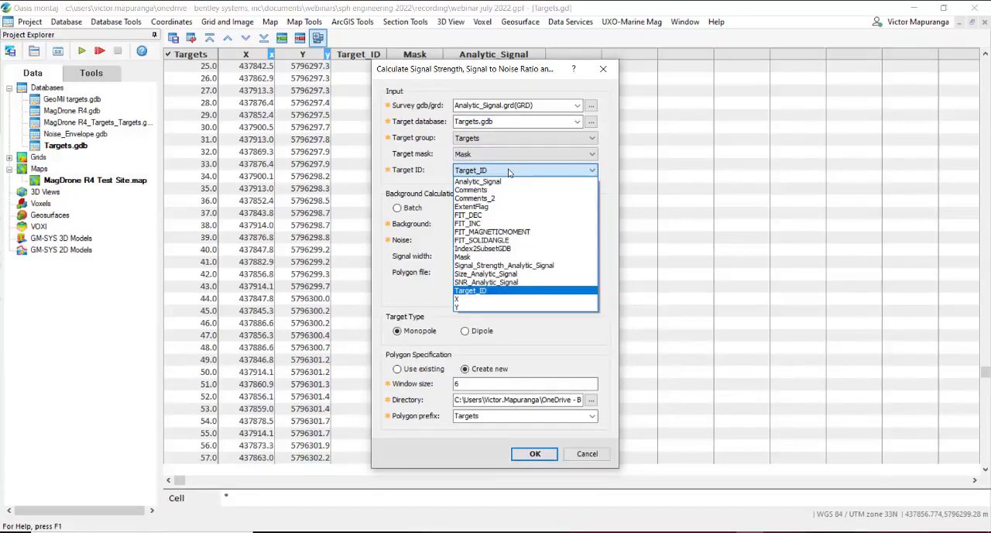
click(509, 170)
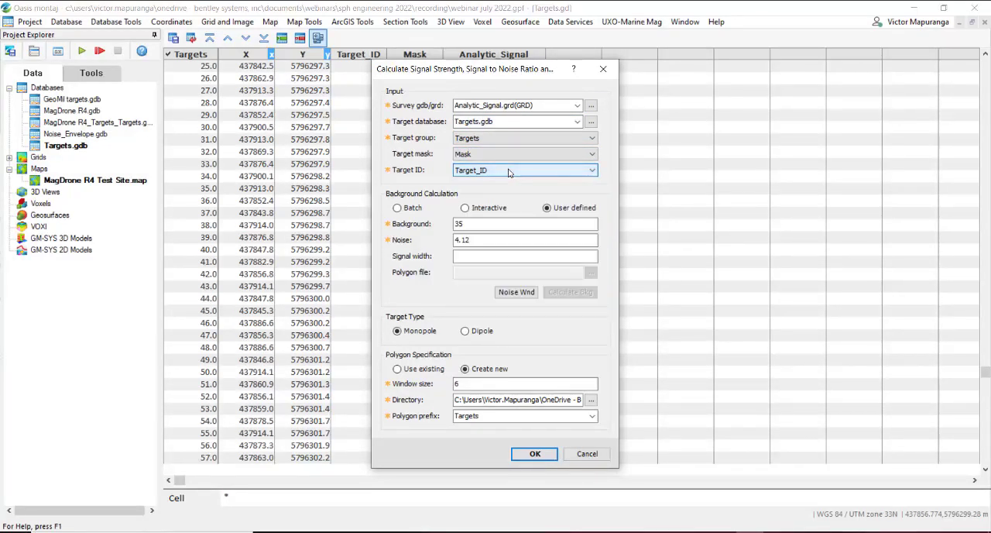
click(483, 173)
click(484, 174)
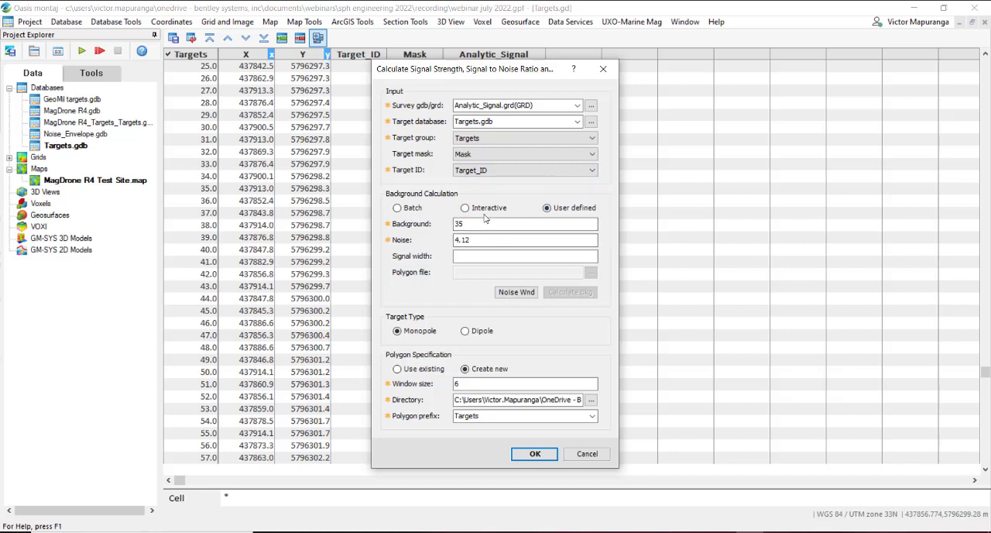
Step: Use a user-defined background of 35 and noise of 4.12 with the Monopole target type for the calculation
drag(464, 225, 436, 226)
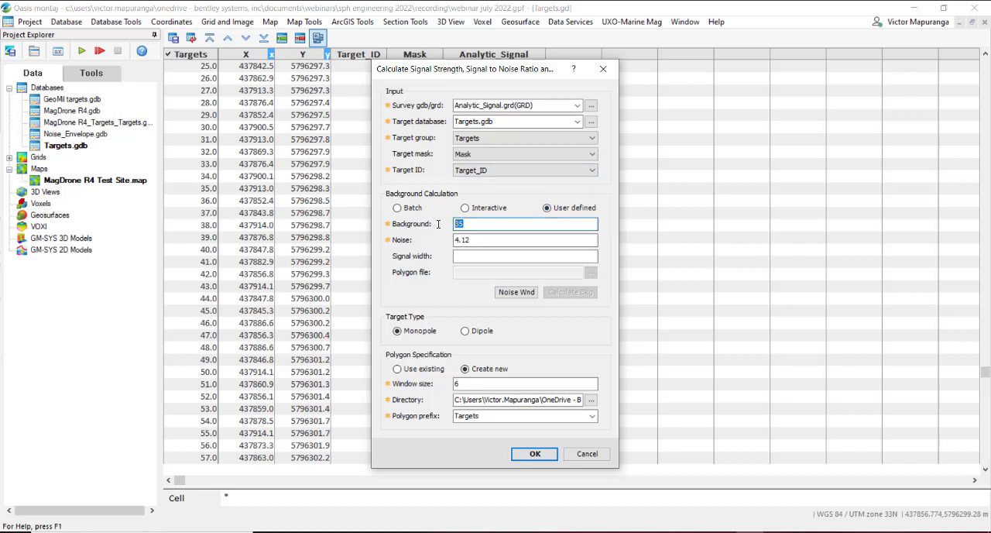
double_click(482, 240)
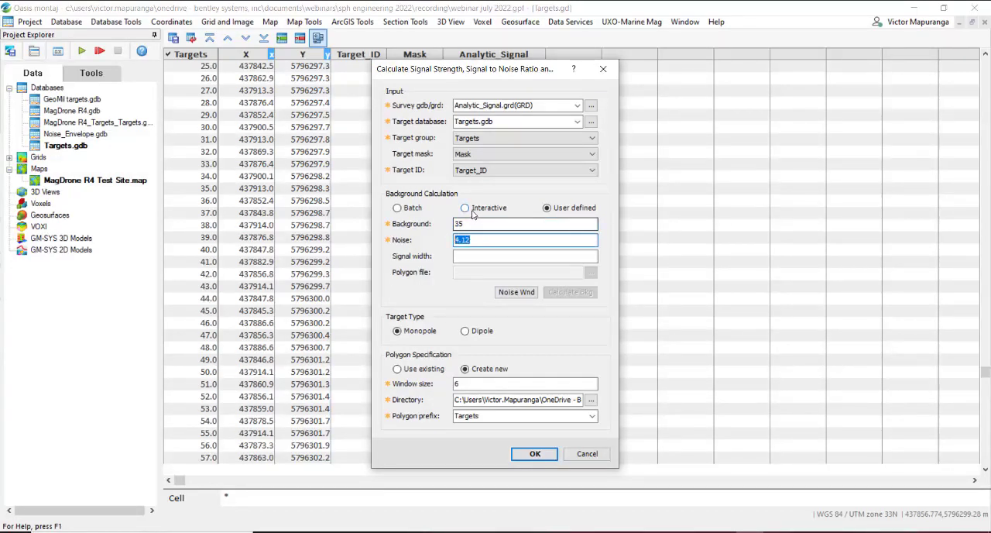
click(464, 208)
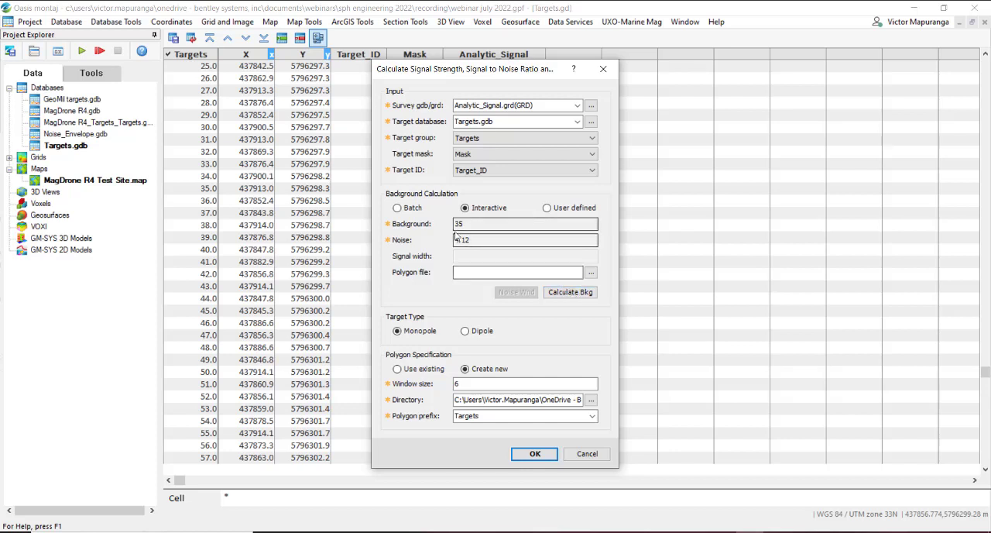
drag(468, 240, 450, 241)
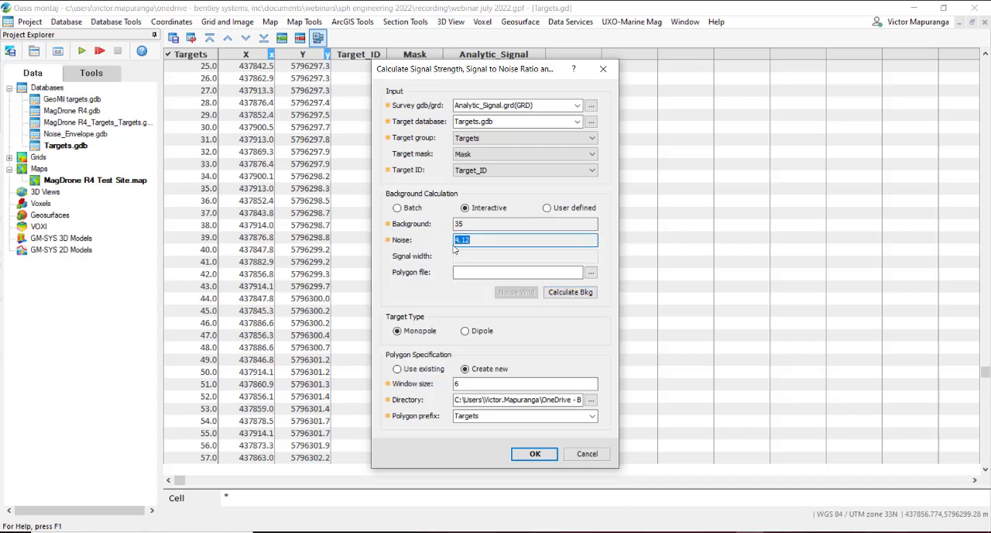
click(547, 207)
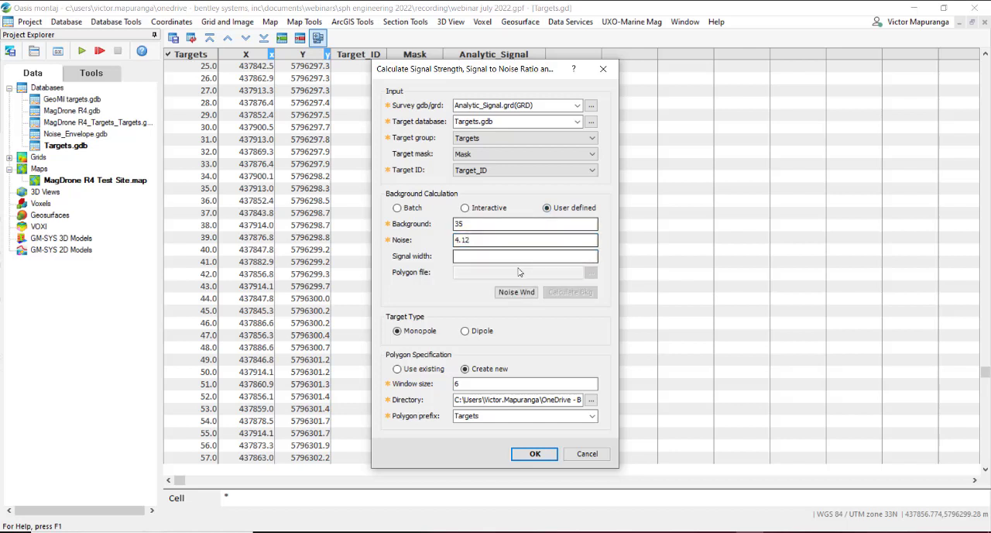
click(399, 335)
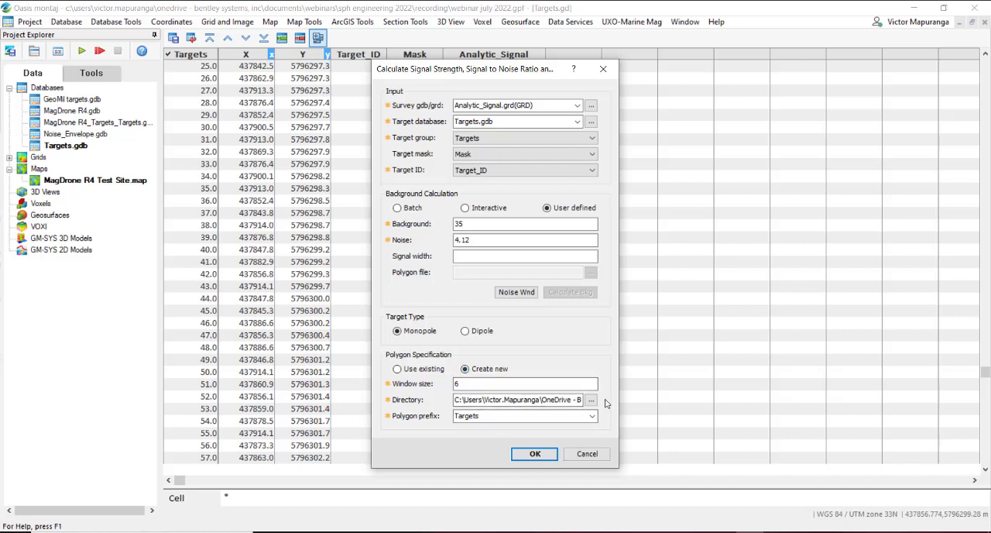
Step: Store the new polygons in the Recording project's Polygons folder with prefix Targets and run the calculation, overwriting all existing polygon files
drag(481, 416, 395, 417)
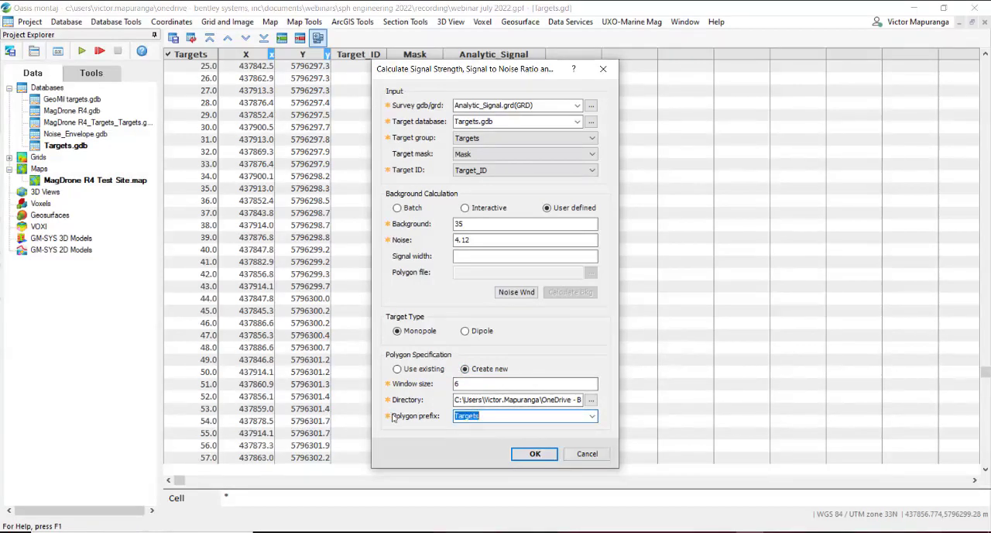
click(591, 400)
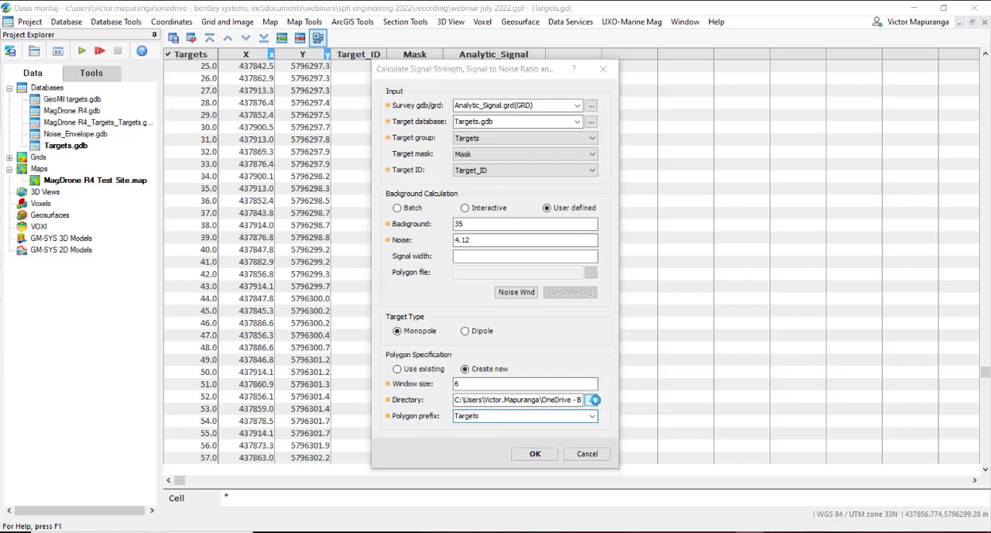
click(486, 133)
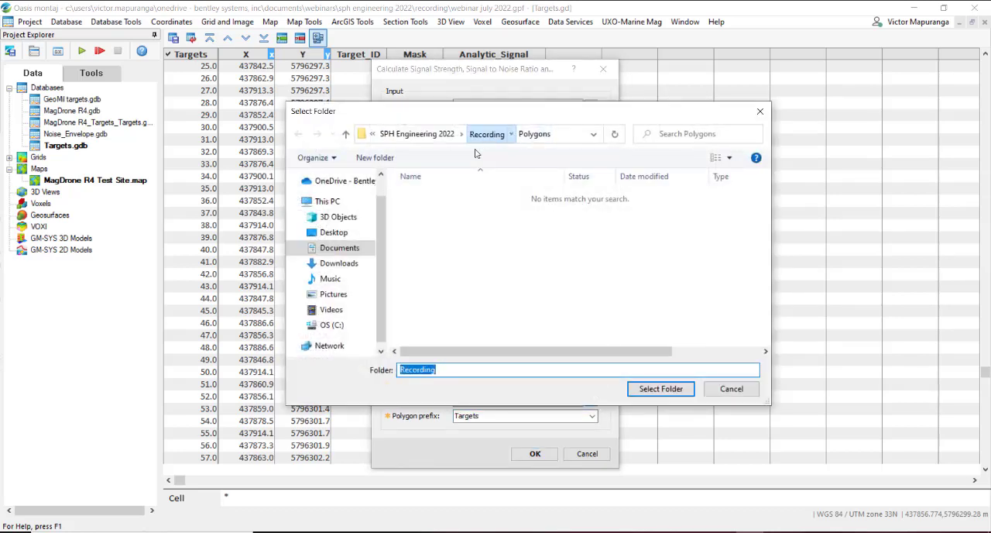
click(430, 236)
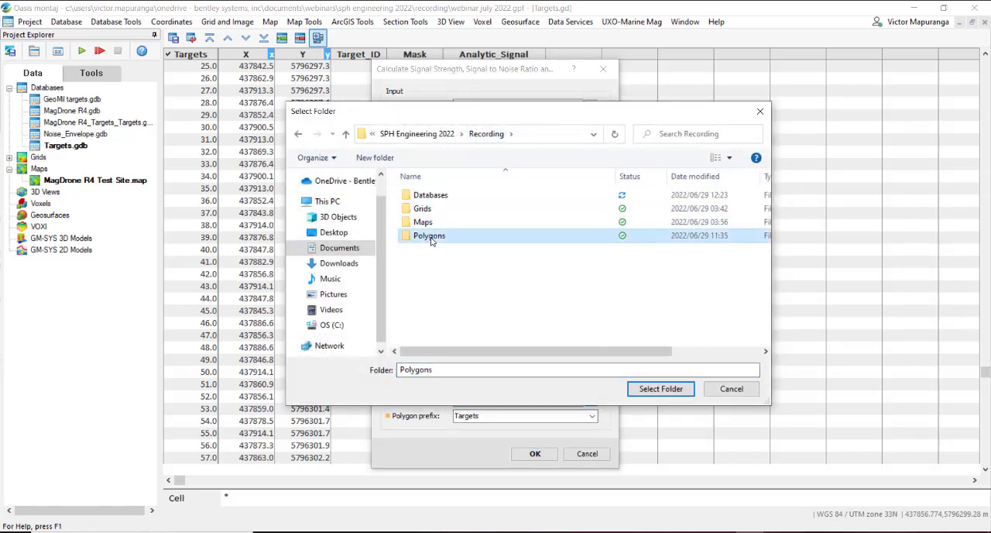
click(660, 388)
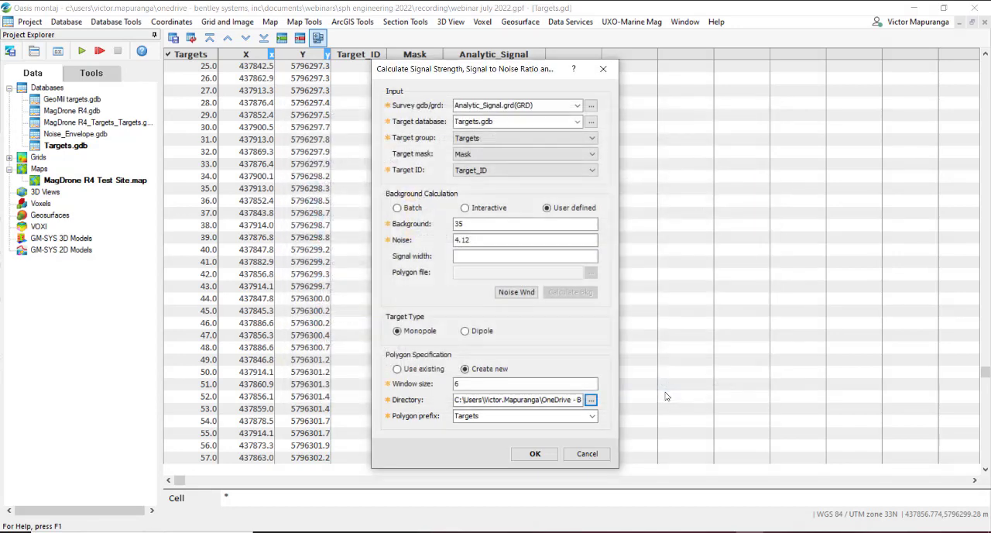
click(516, 414)
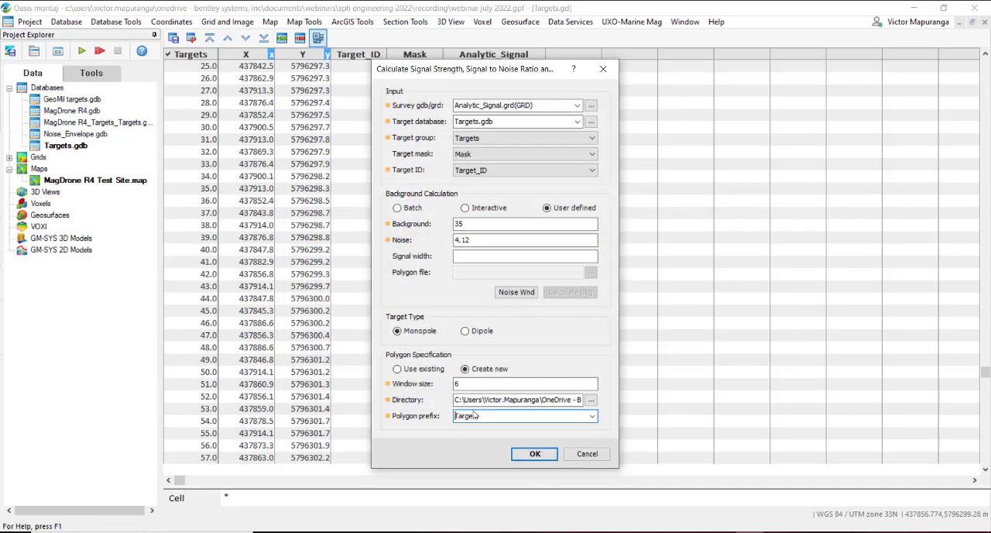
click(535, 453)
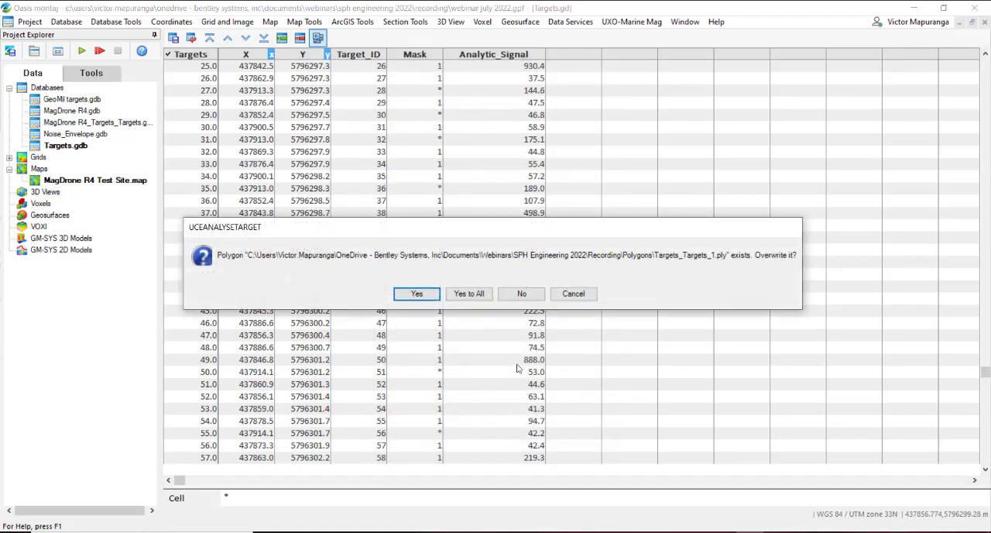
click(472, 296)
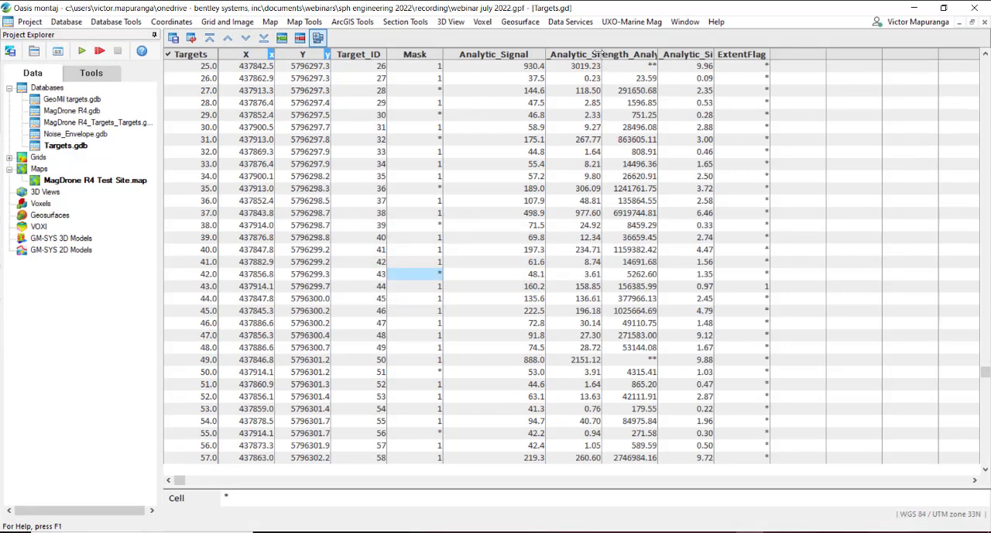
Step: Adjust the column widths of the new SNR, signal strength, size and ExtentFlag channels in the Targets database
drag(601, 54, 699, 54)
drag(617, 54, 653, 54)
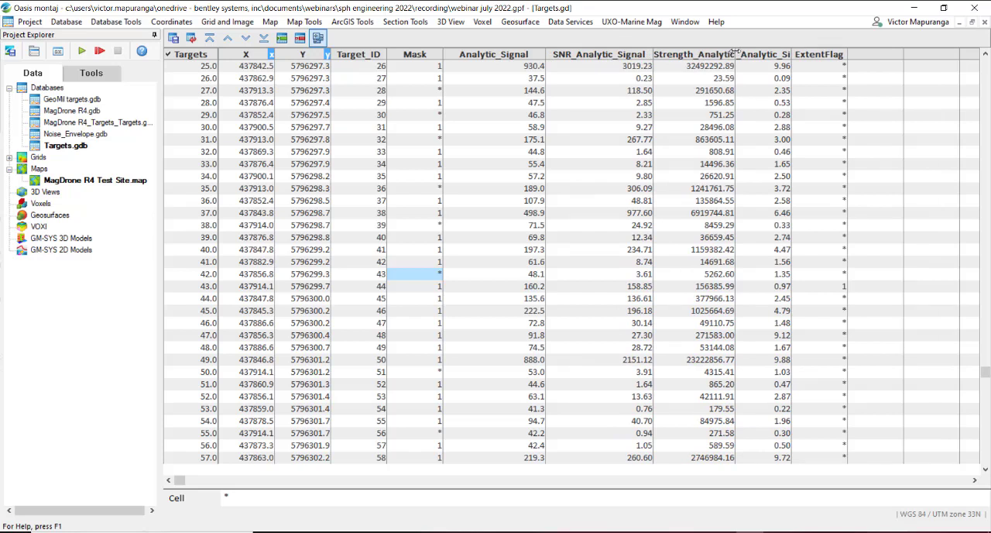
drag(738, 54, 756, 77)
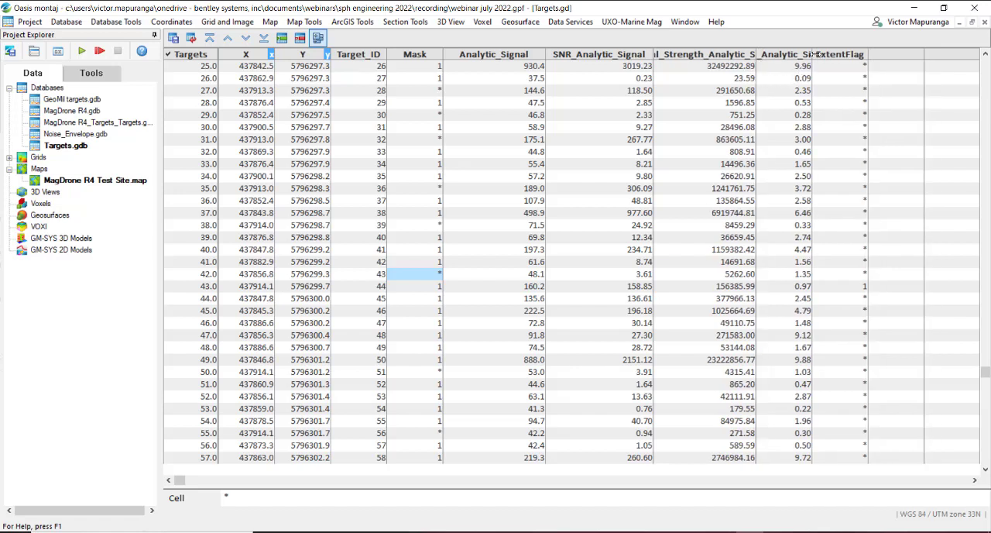
drag(812, 55, 791, 68)
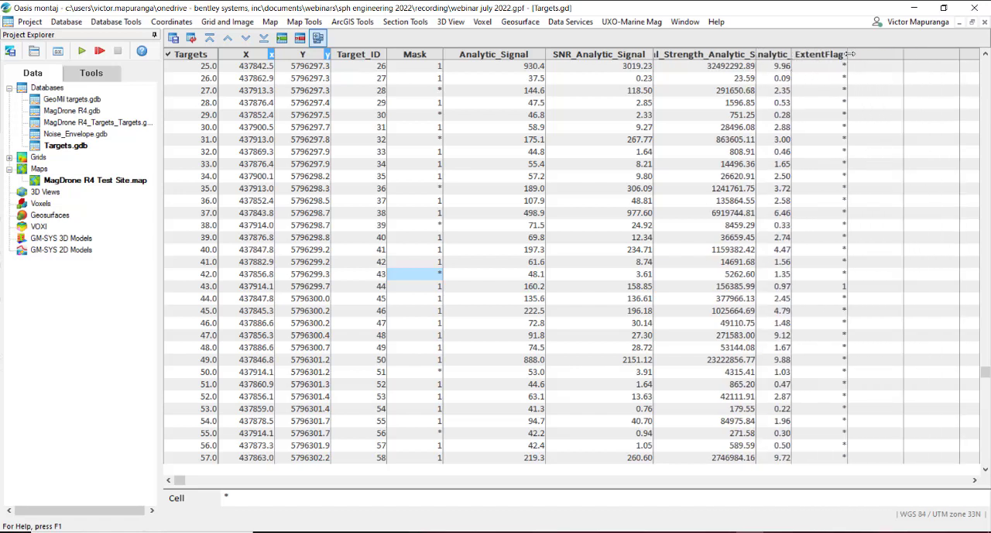
mouse_move(848, 54)
mouse_down()
mouse_move(931, 56)
mouse_move(853, 58)
mouse_up()
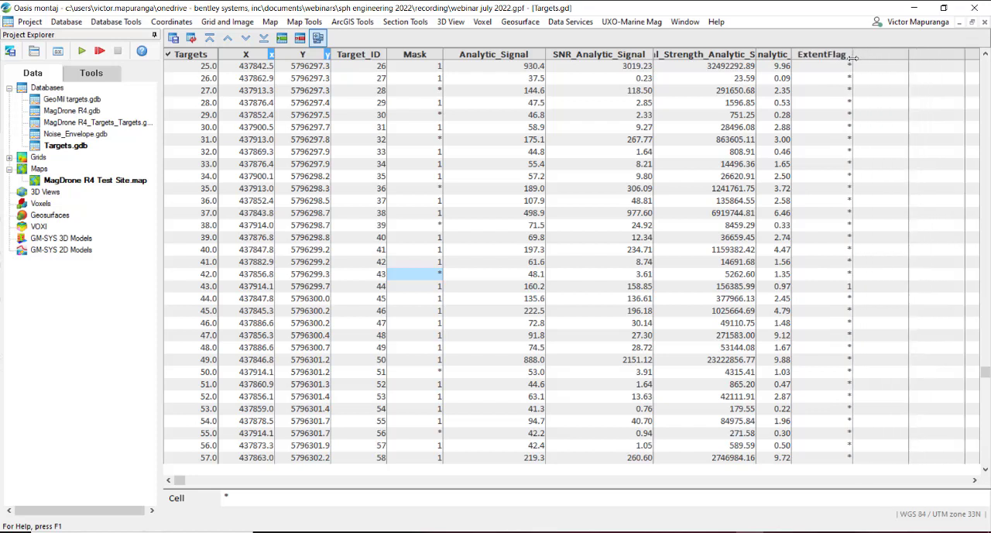
Step: Examine the SNR_Analytic_Signal channel, and widen the Signal_Strength_Analytic_Signal column to show its full name and values
click(610, 56)
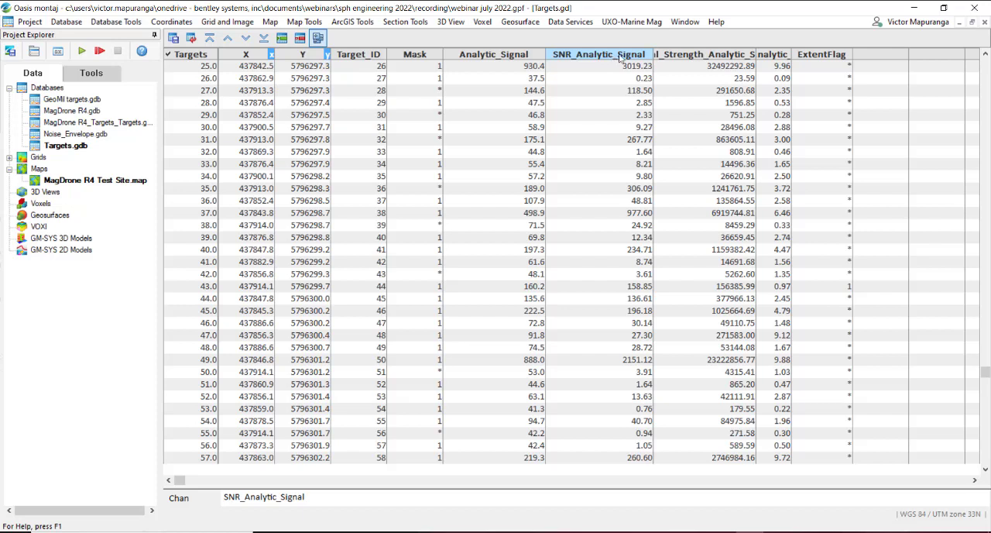
click(726, 54)
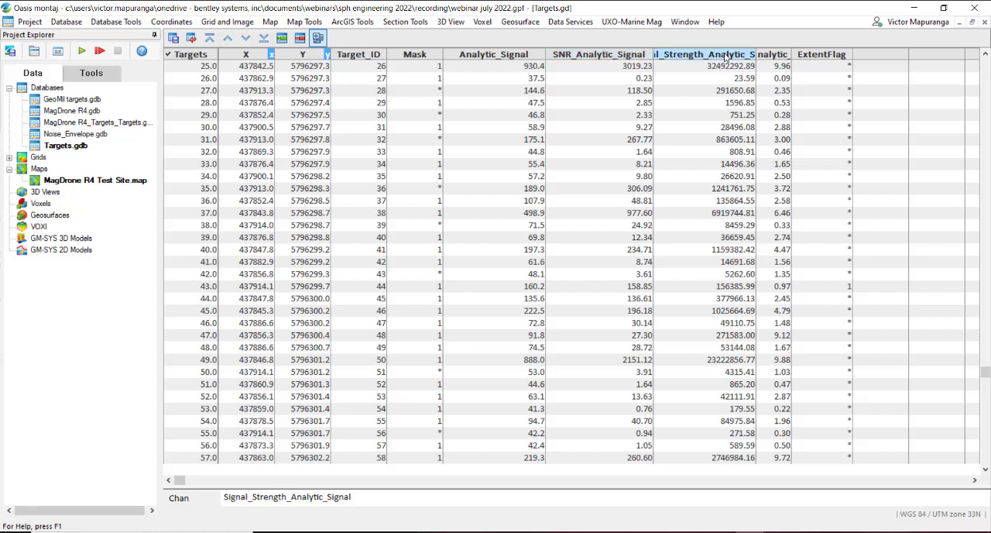
drag(755, 56, 835, 62)
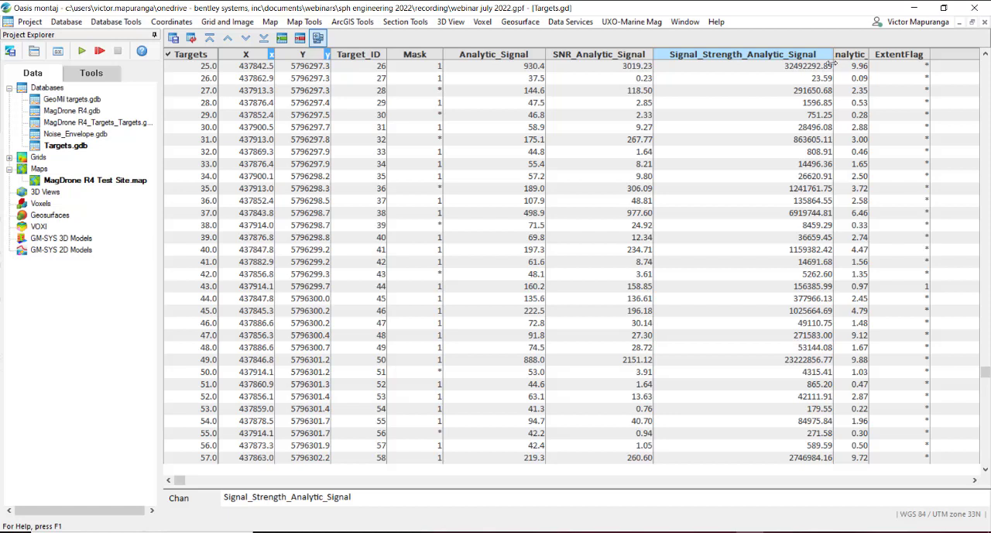
drag(831, 63, 822, 63)
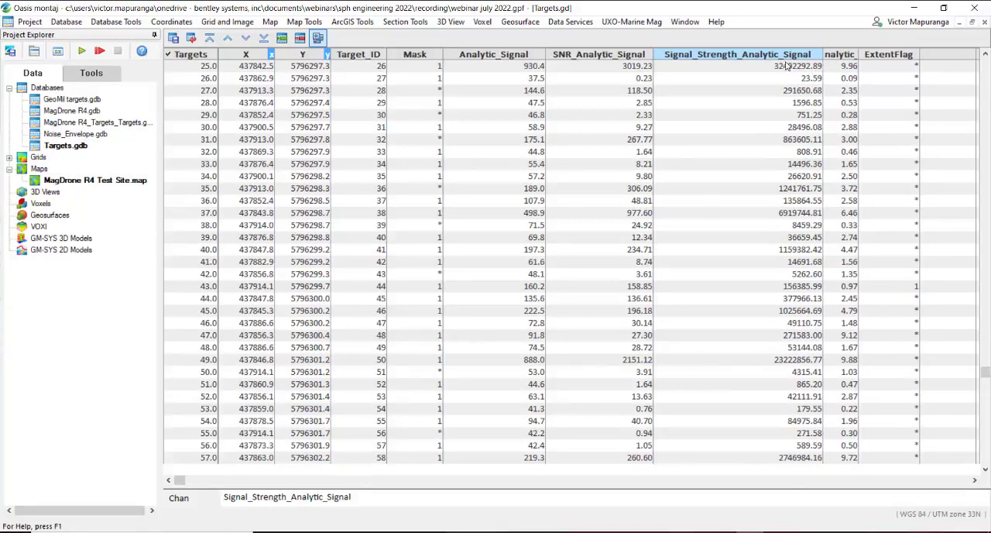
click(780, 56)
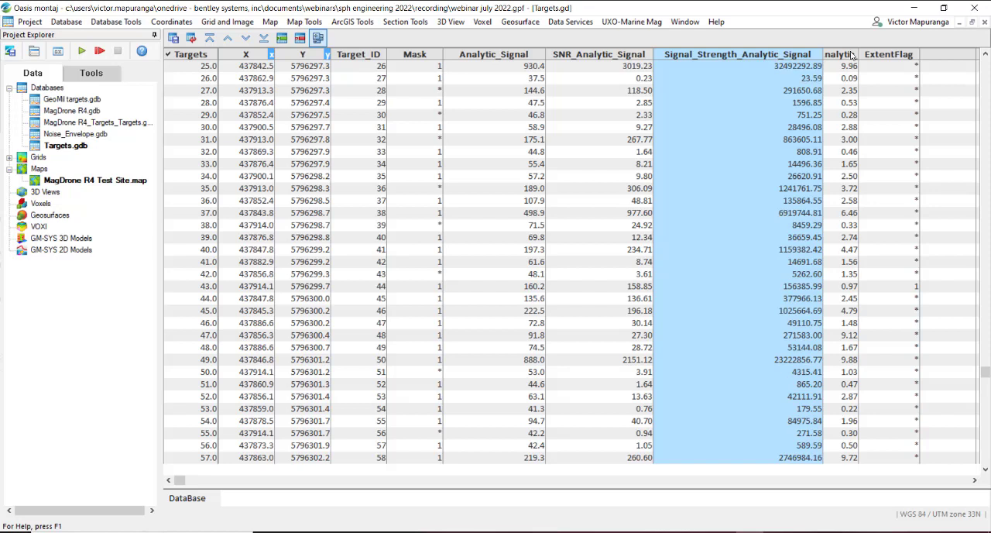
Step: Examine the Size_Analytic_Signal channel and adjust the widths of the size and ExtentFlag columns
drag(859, 54, 904, 56)
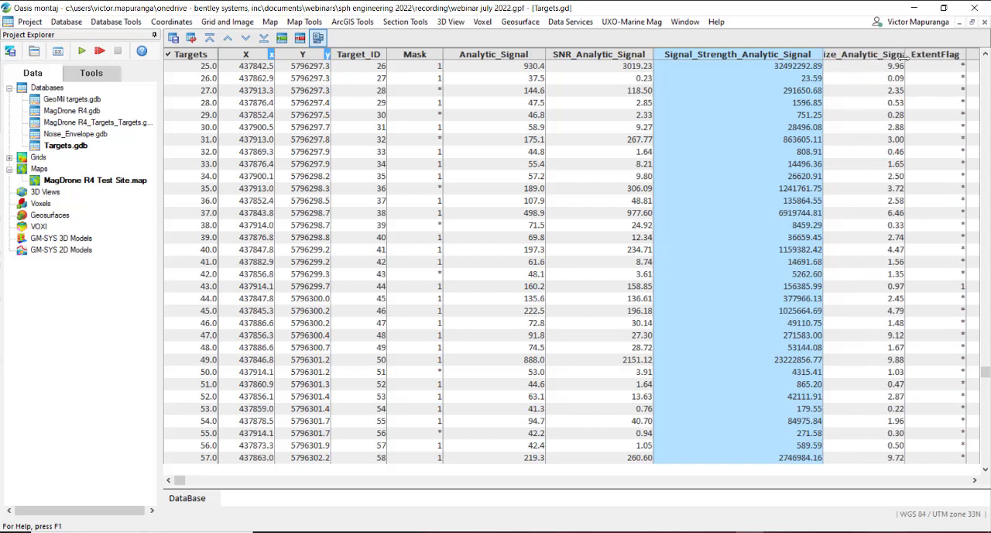
click(855, 60)
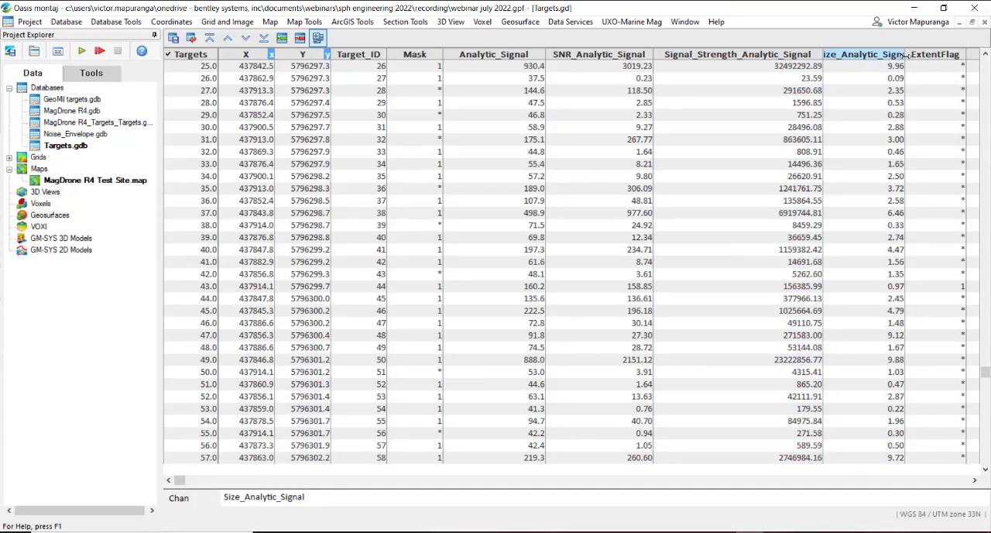
drag(904, 54, 874, 56)
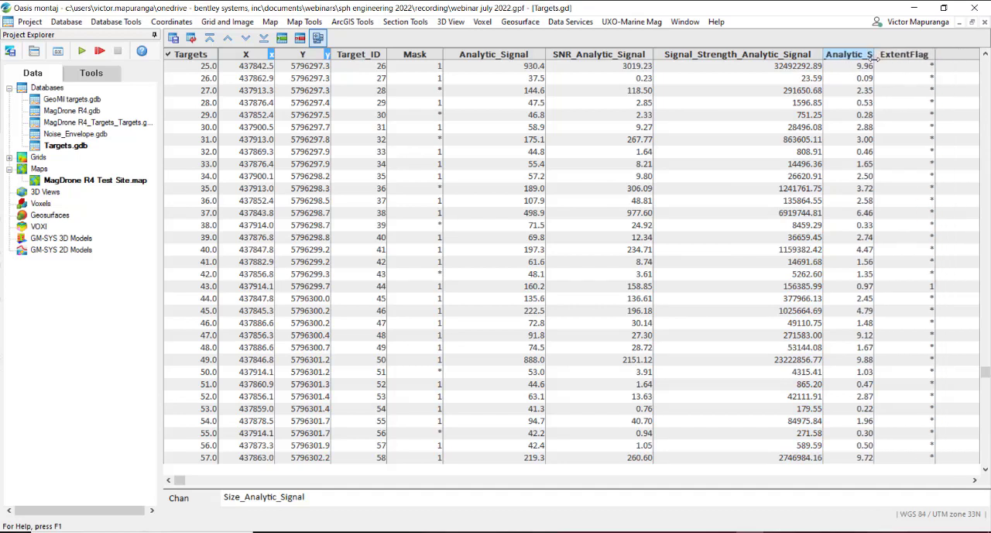
click(858, 69)
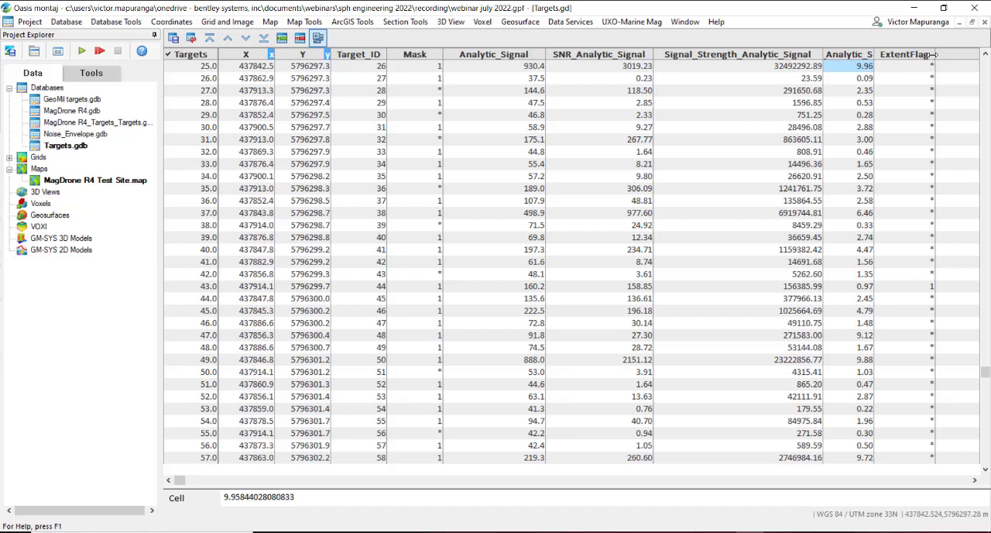
mouse_move(933, 54)
mouse_down()
mouse_move(953, 54)
mouse_move(935, 54)
mouse_up()
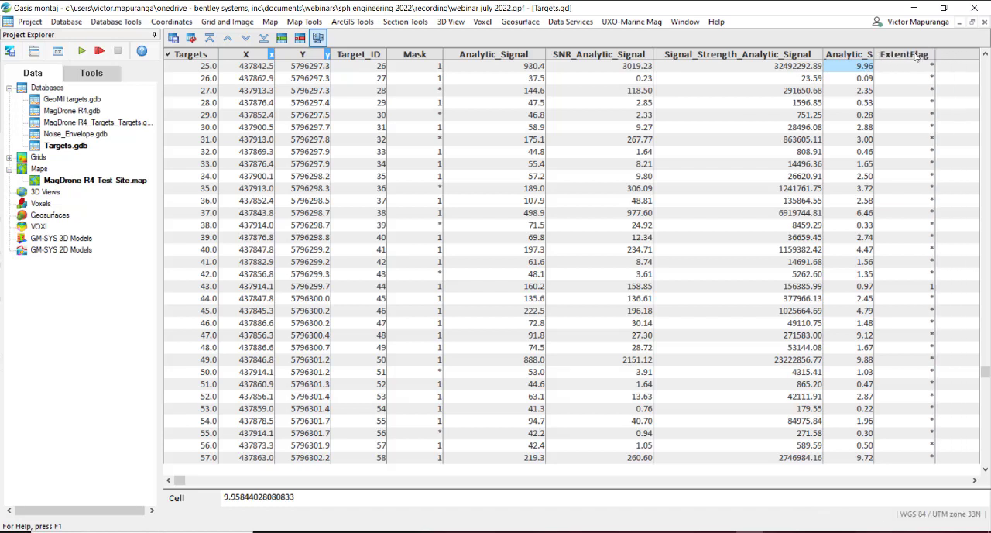
Step: Read the help on how signal strength, target size, signal-to-noise ratio and extent flag are calculated, then close the calculation settings without rerunning
click(650, 22)
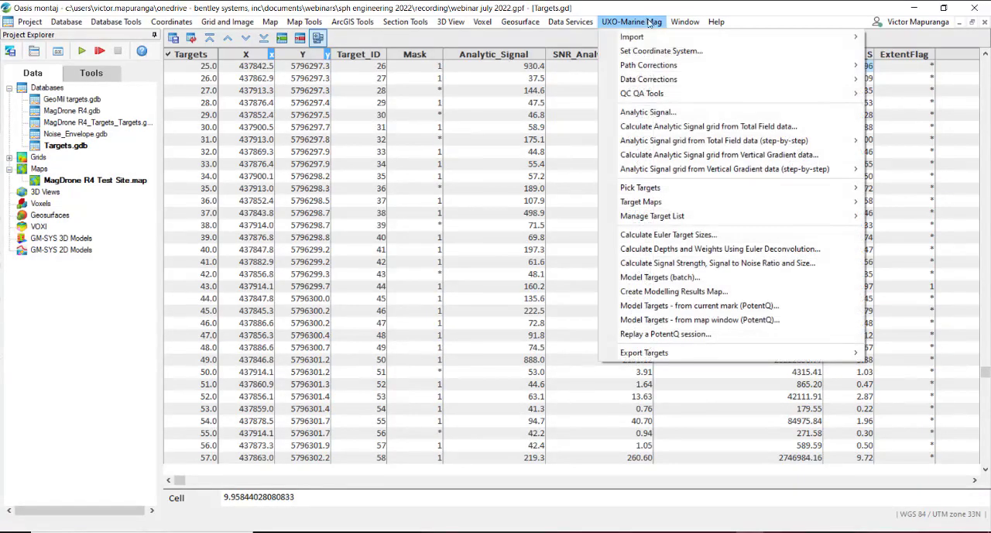
click(741, 263)
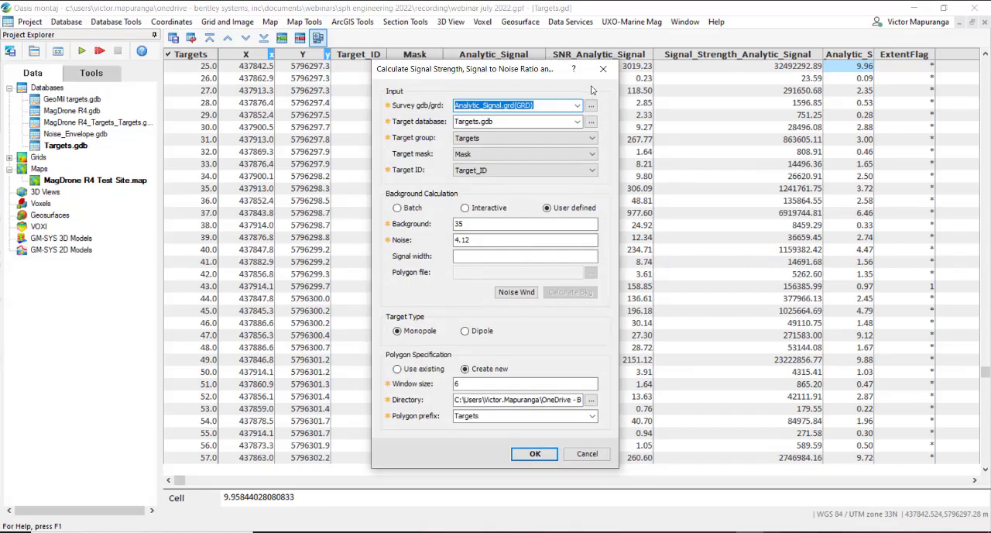
click(574, 69)
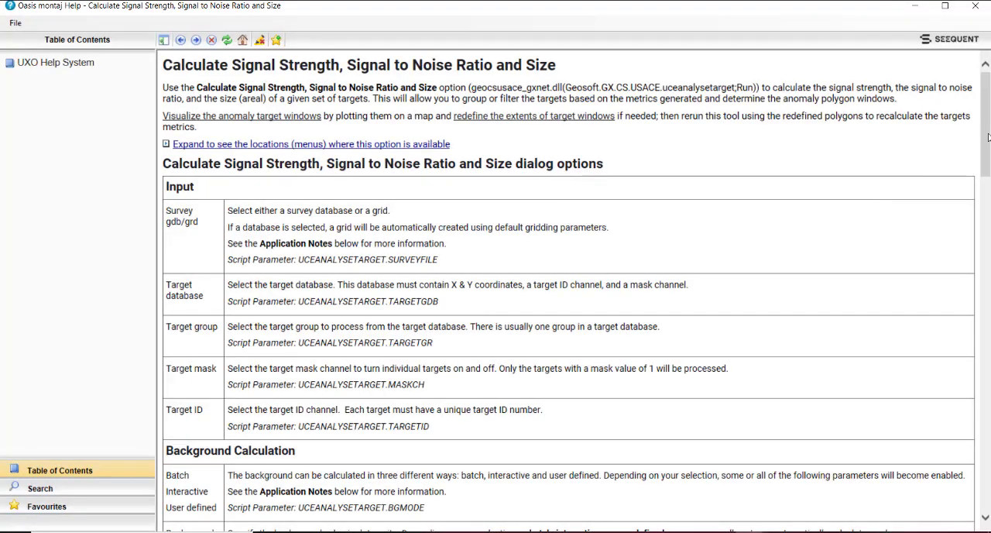
drag(987, 126, 987, 418)
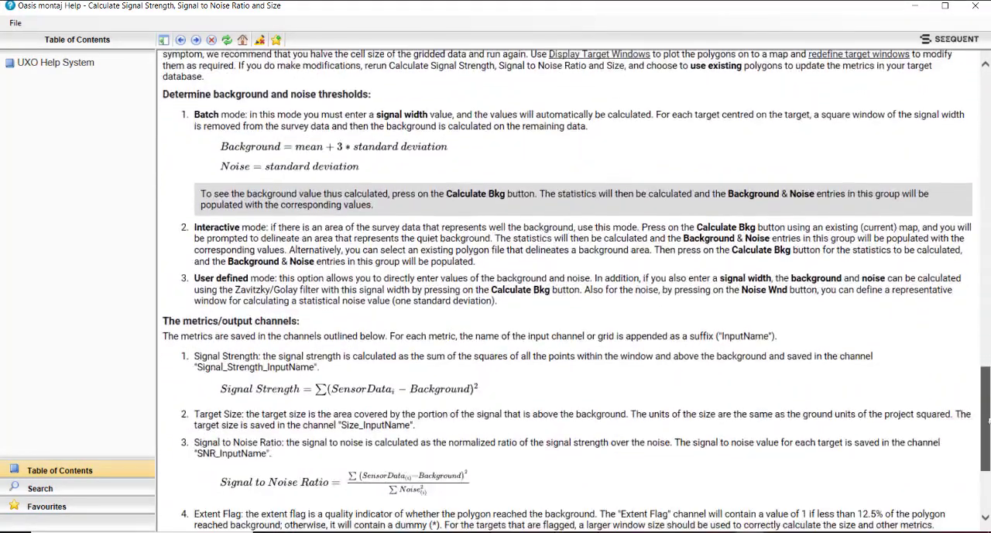
scroll(444, 429, down, 5)
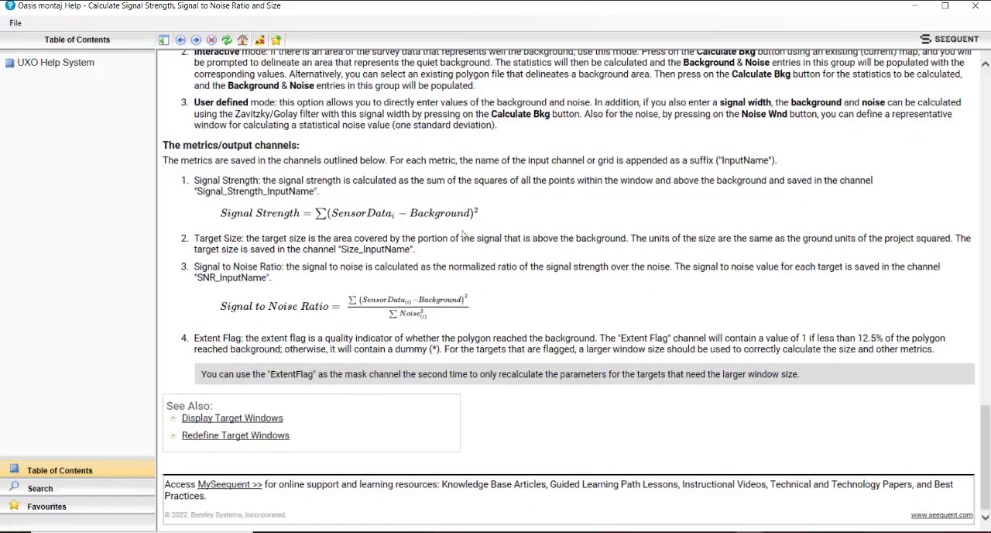
click(974, 7)
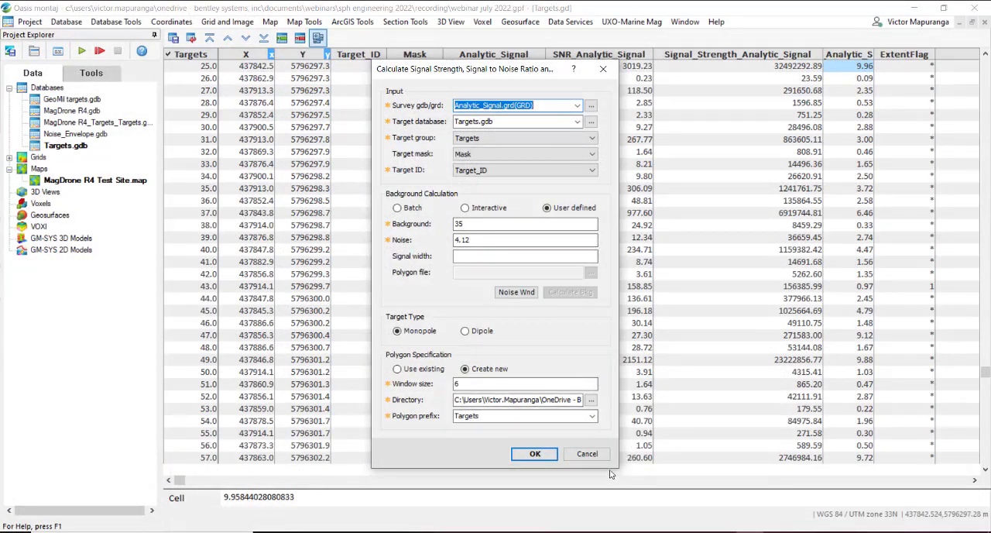
click(587, 457)
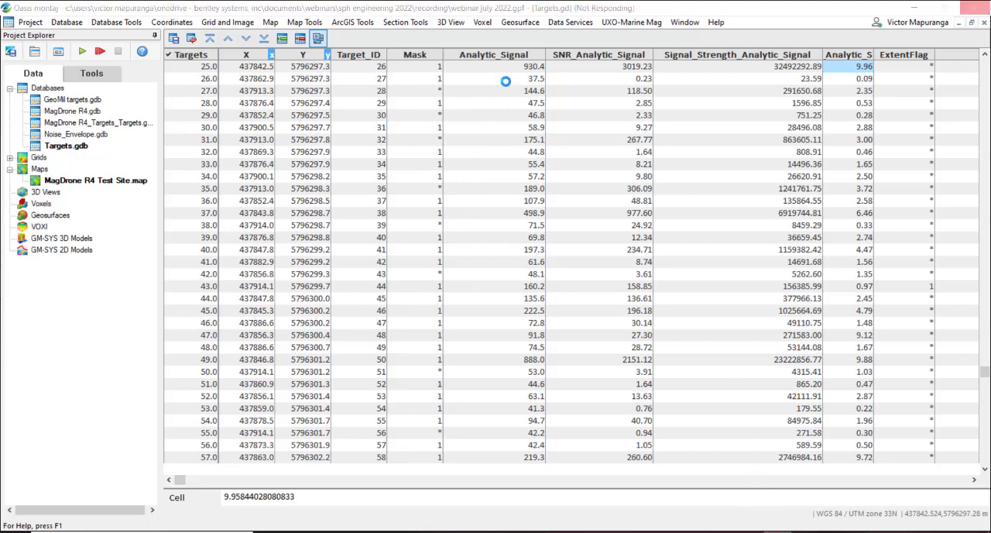
Step: Display the existing target windows on MagDrone R4 Test Site.map for the Targets group in Targets.gdb, using the Target_ID and Mask channels
click(636, 21)
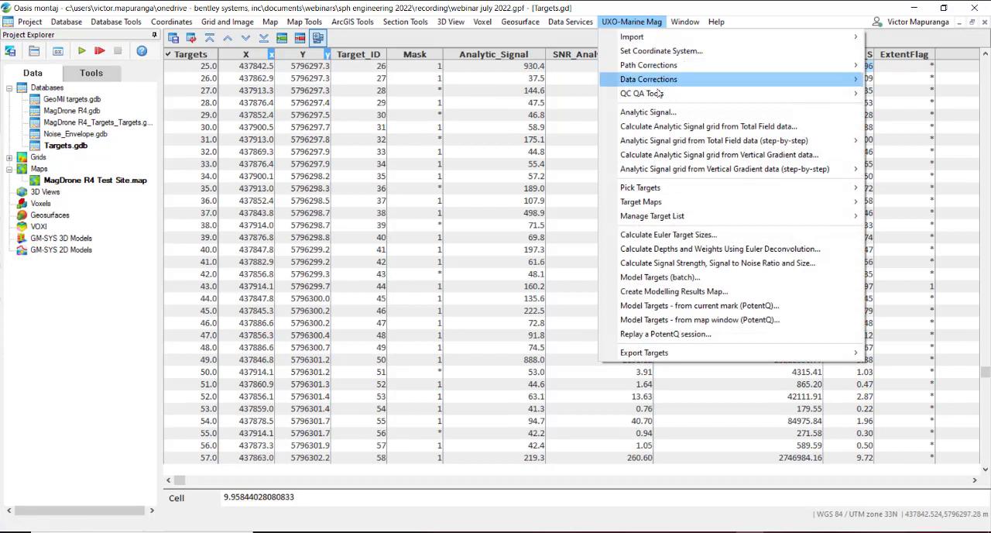
mouse_move(679, 207)
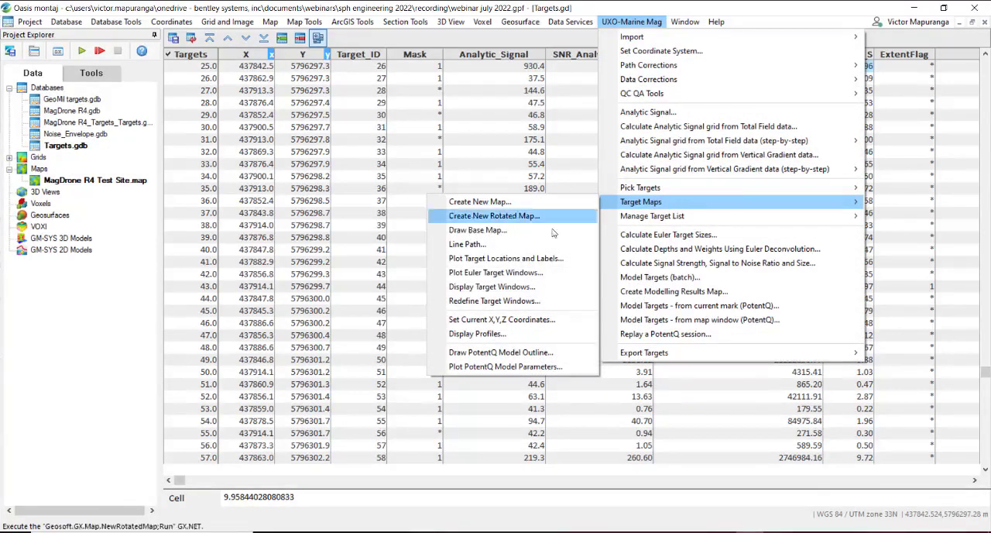
click(491, 287)
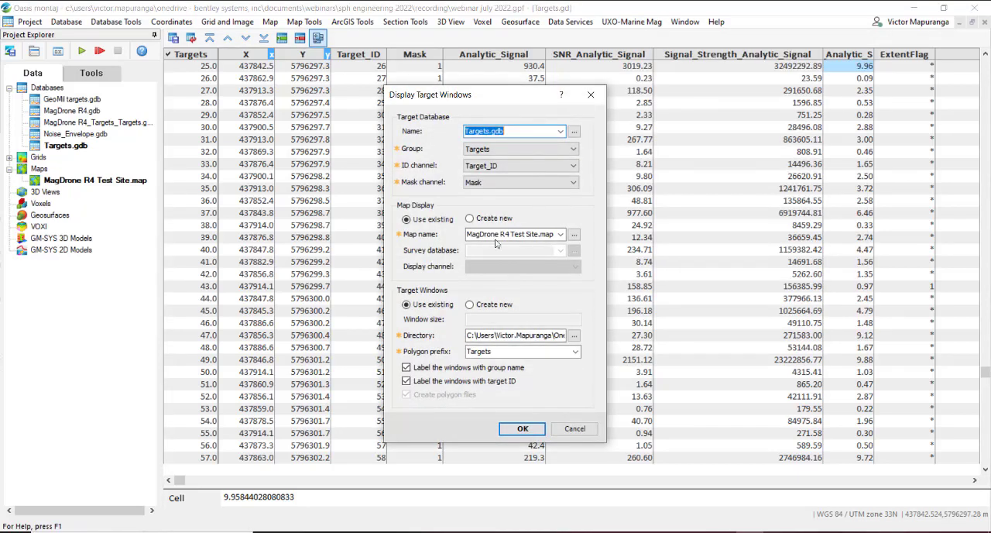
click(560, 132)
click(560, 132)
click(546, 148)
click(546, 157)
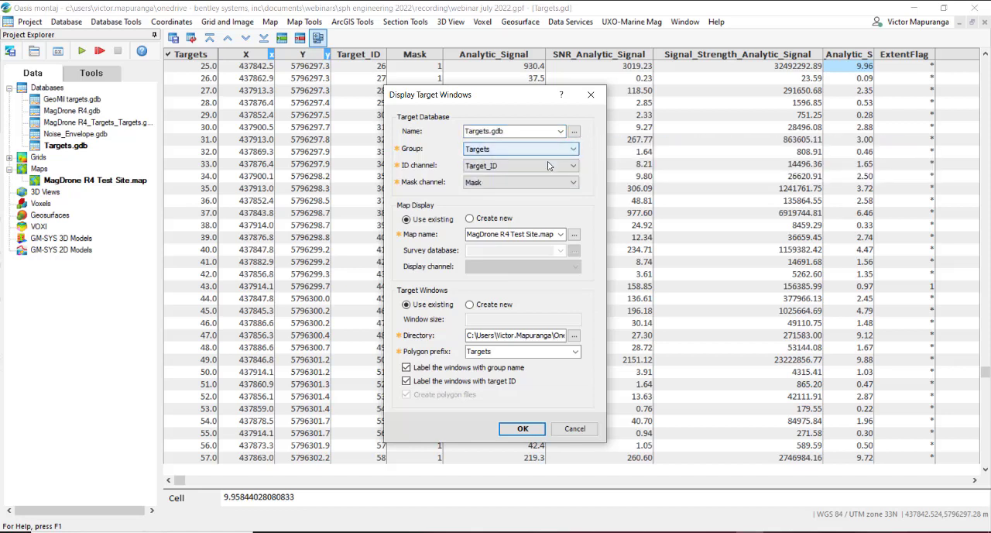
click(545, 165)
click(545, 168)
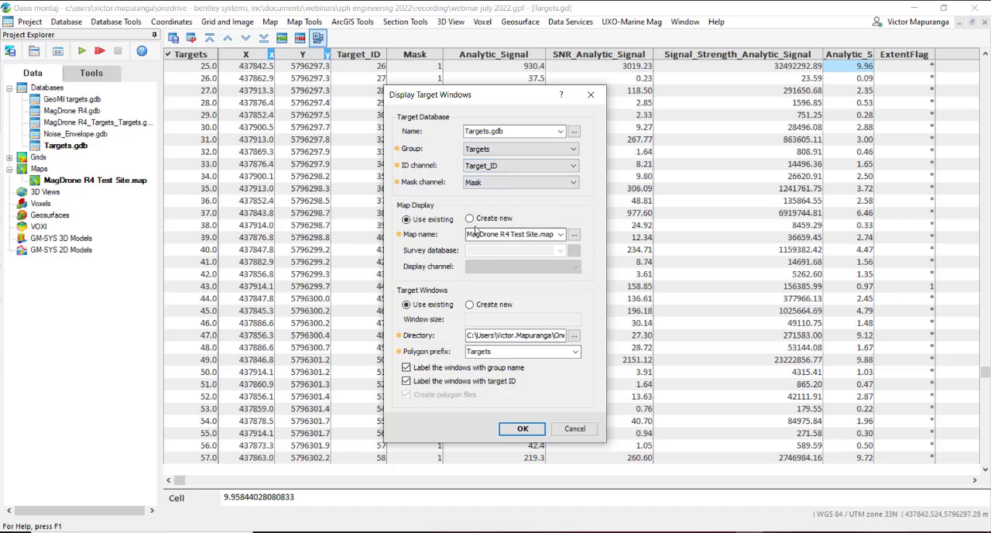
click(430, 223)
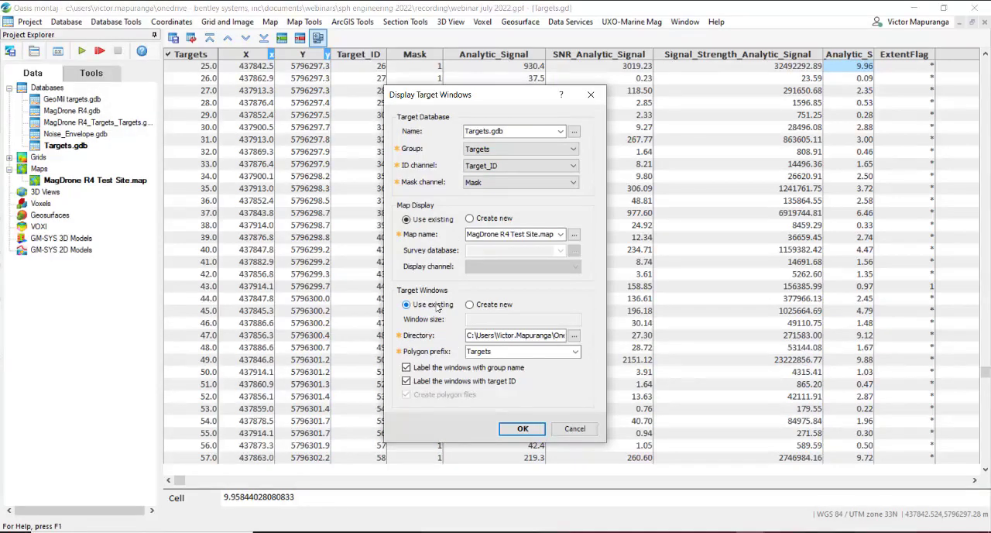
click(534, 432)
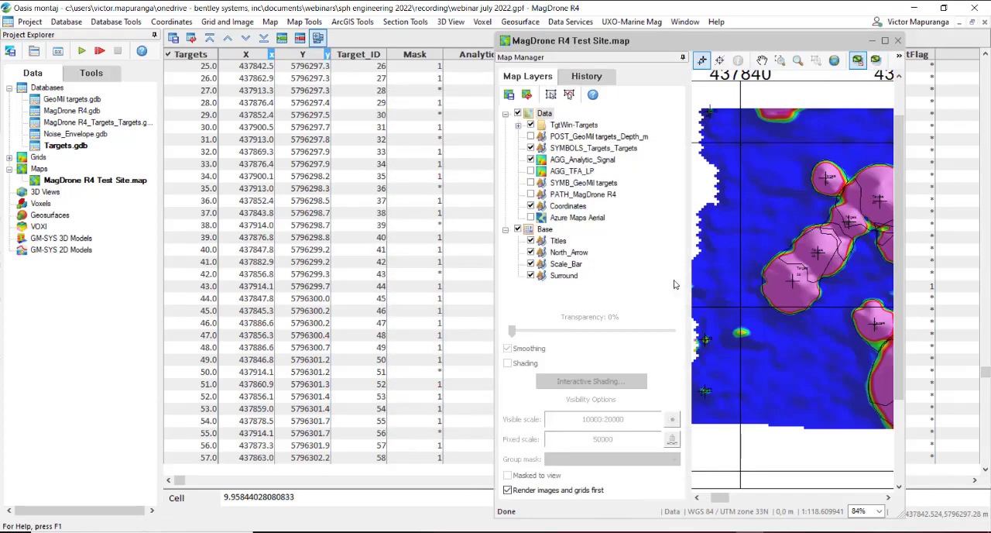
Step: Maximize the map and examine how the target window outlines fit the analytic signal anomalies along the survey area
click(886, 41)
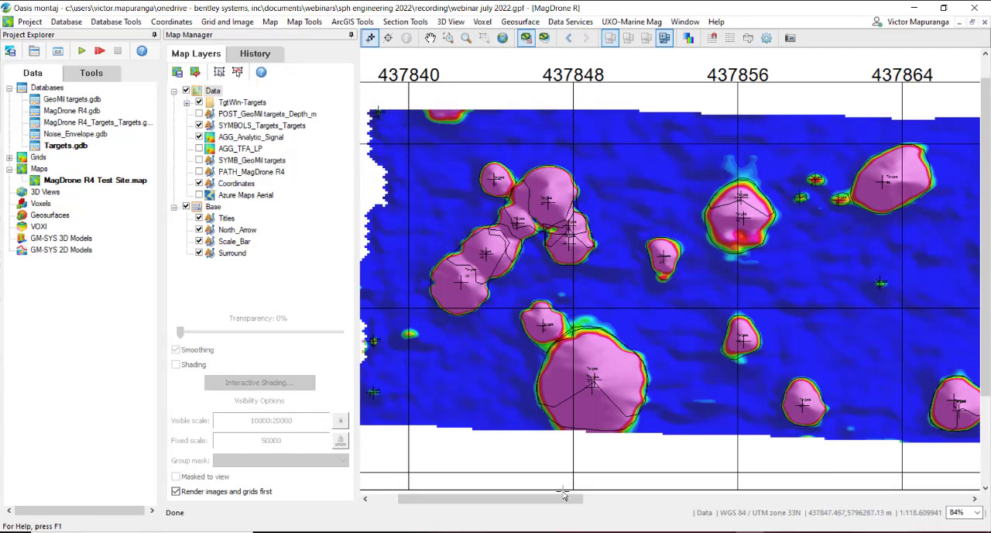
drag(568, 500, 633, 504)
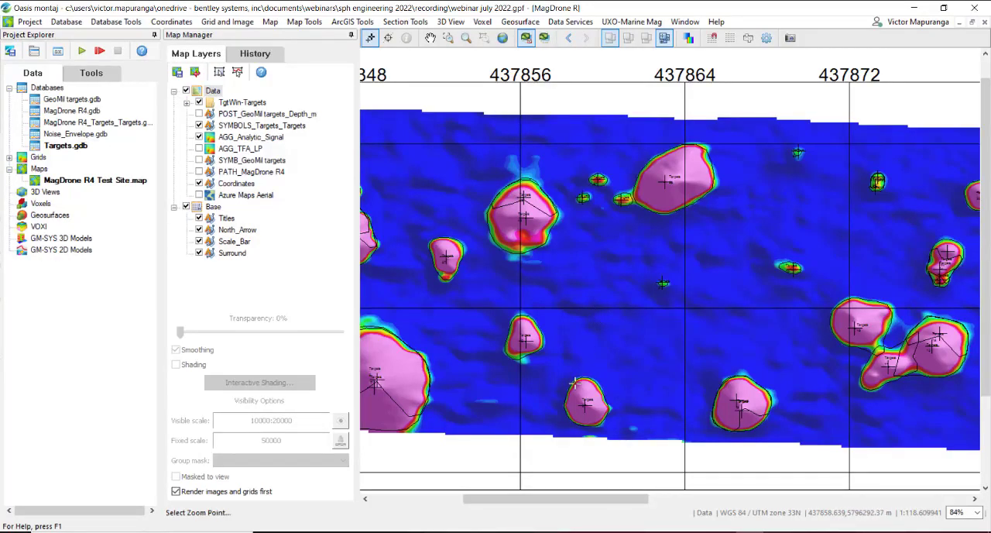
drag(555, 368, 623, 431)
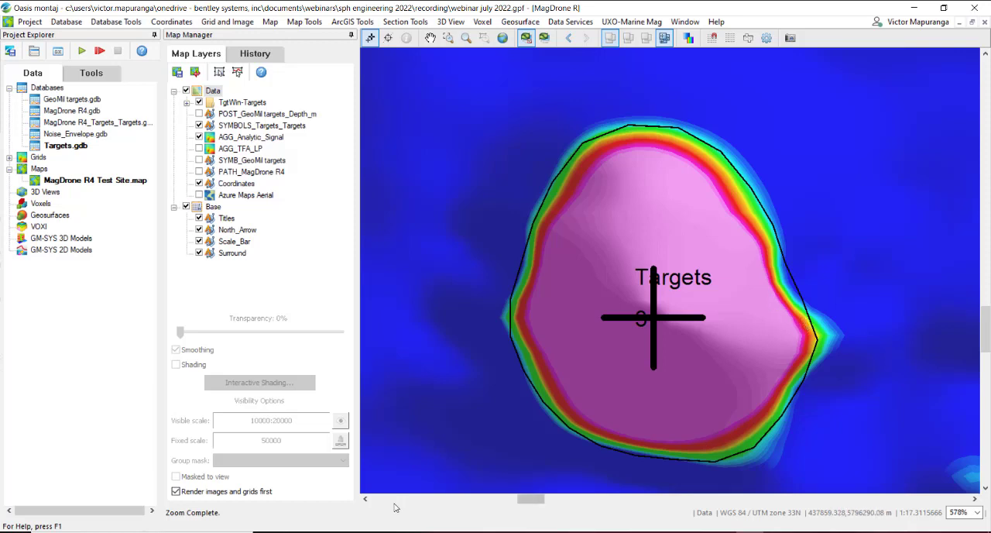
key(Home)
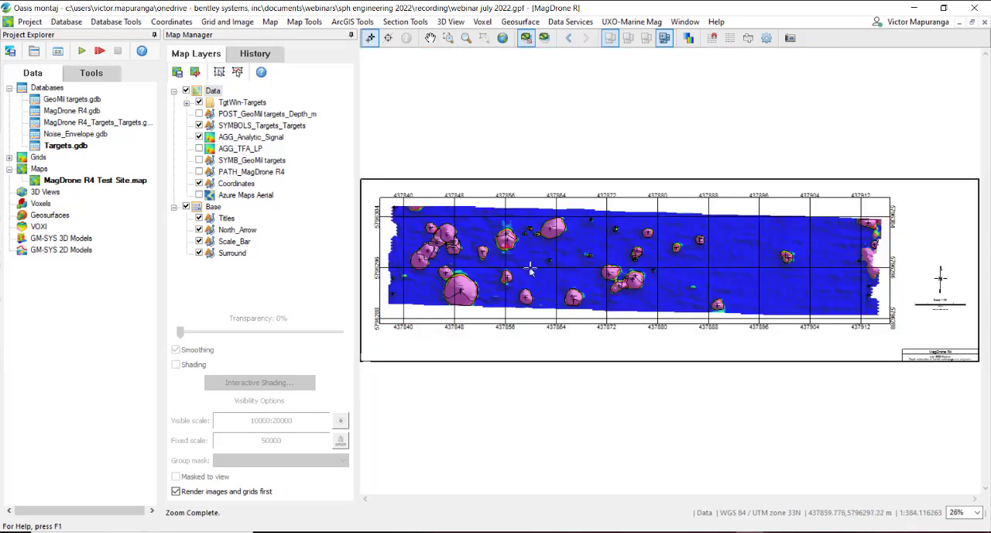
scroll(566, 246, up, 3)
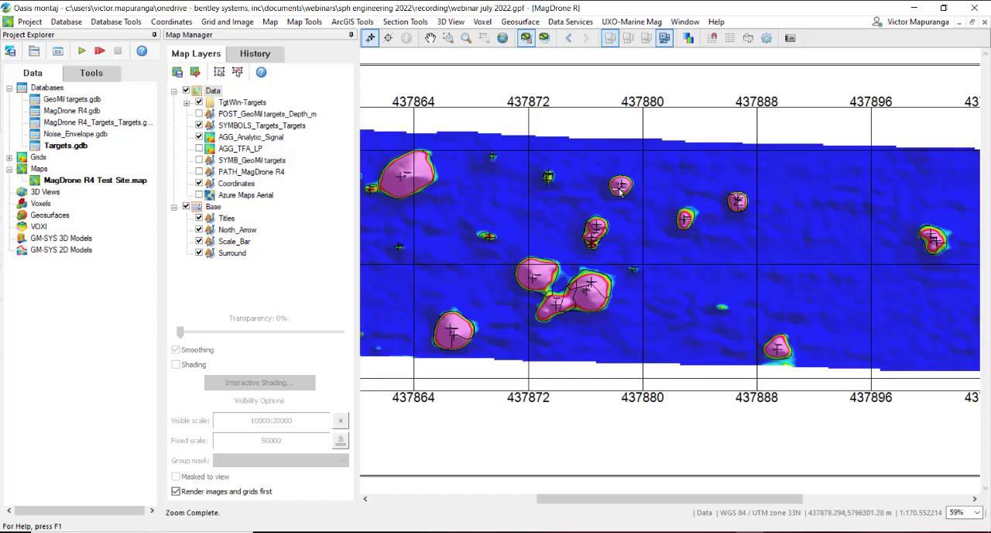
Step: Start redefining the target windows on MagDrone R4 Test Site.map near target 55, using the Polygons folder and the Targets polygon prefix
drag(596, 167, 661, 212)
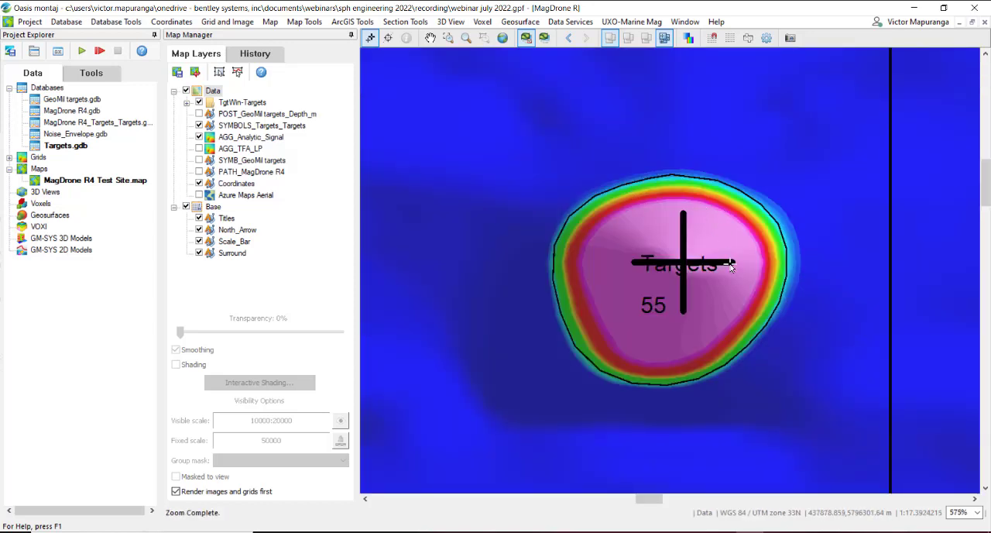
click(635, 22)
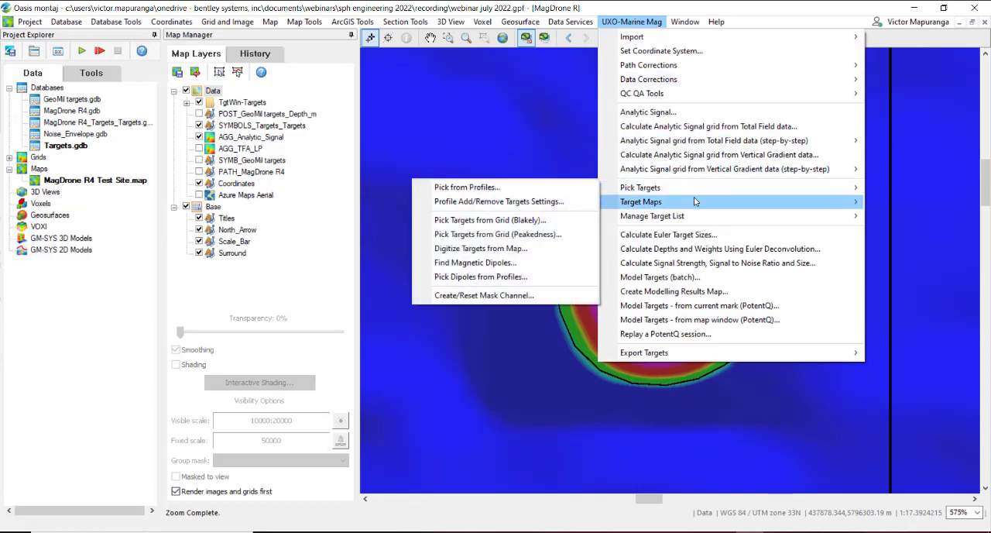
mouse_move(694, 202)
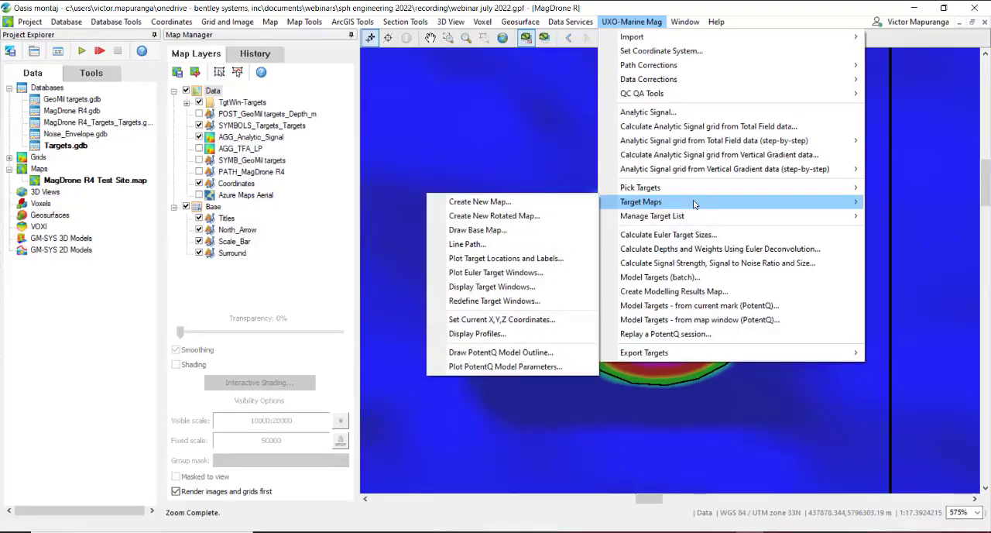
click(486, 300)
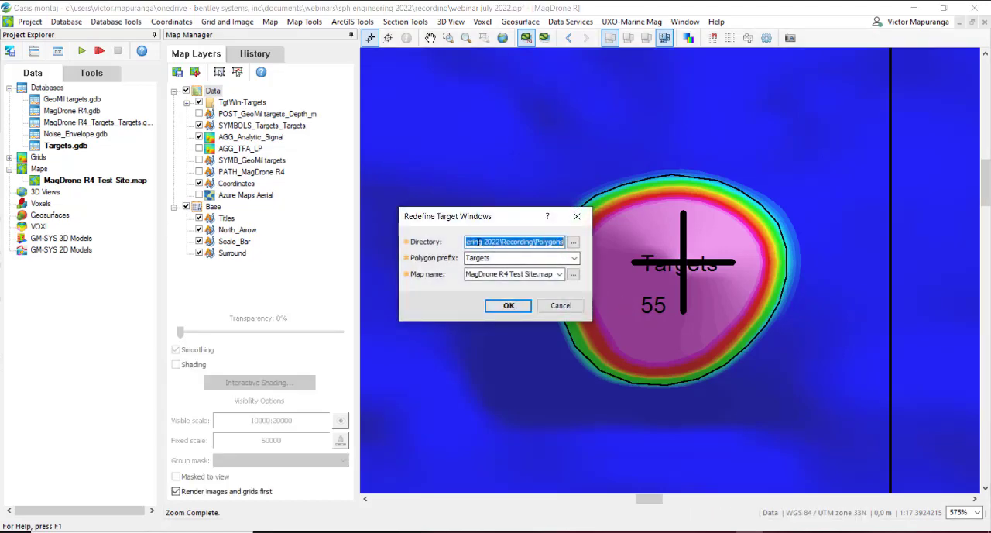
click(573, 242)
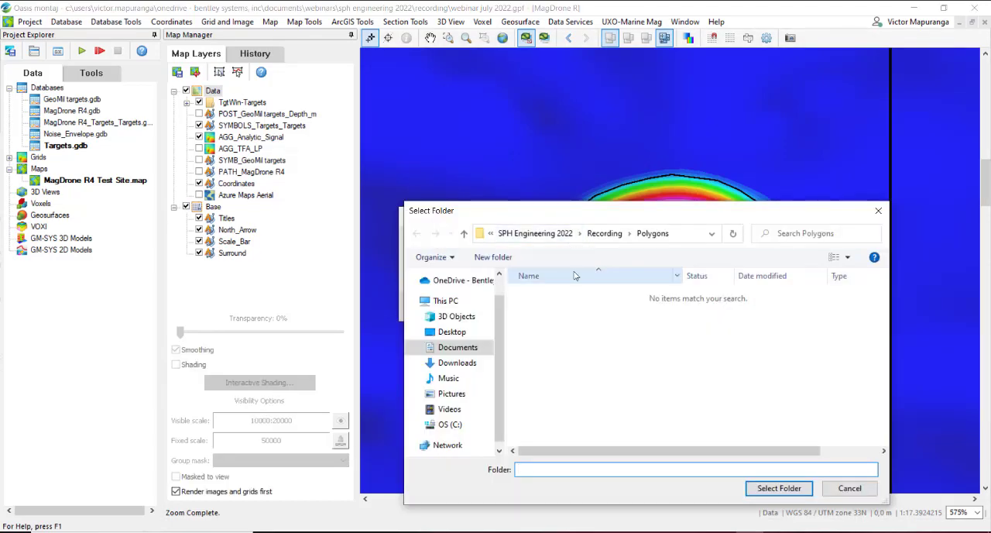
click(779, 488)
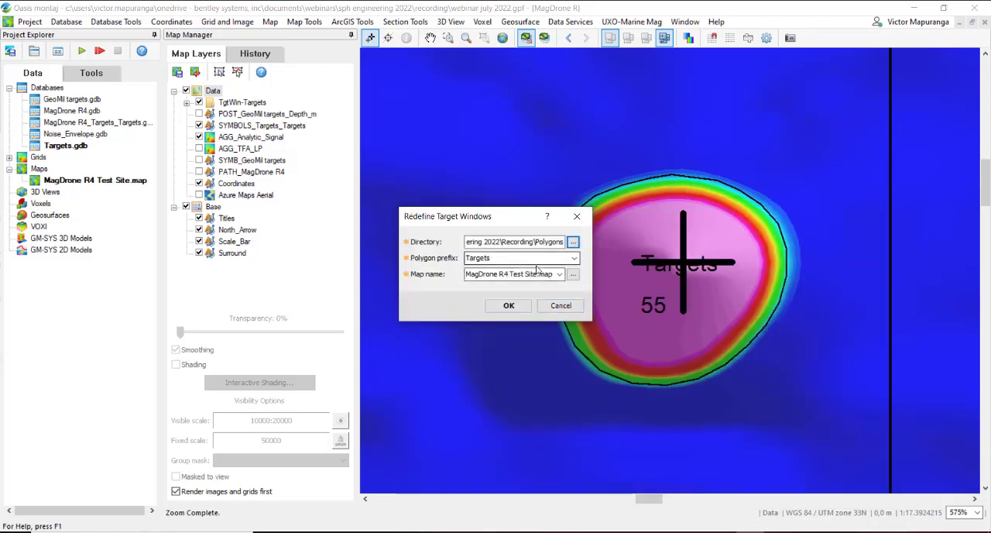
click(518, 307)
click(577, 298)
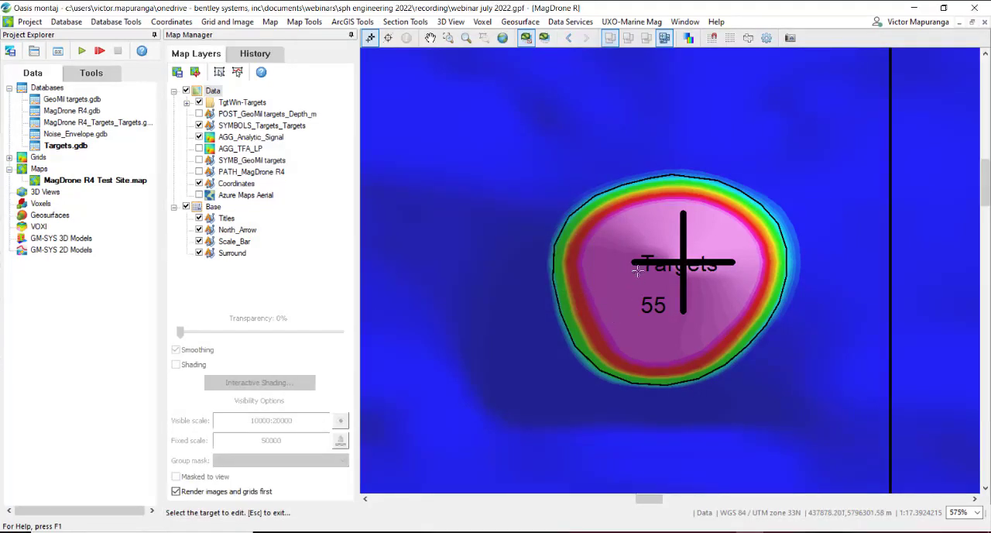
Step: Move one vertex on the upper-right edge of target 55's window slightly outward, save the polygon and end the redefinition
click(648, 246)
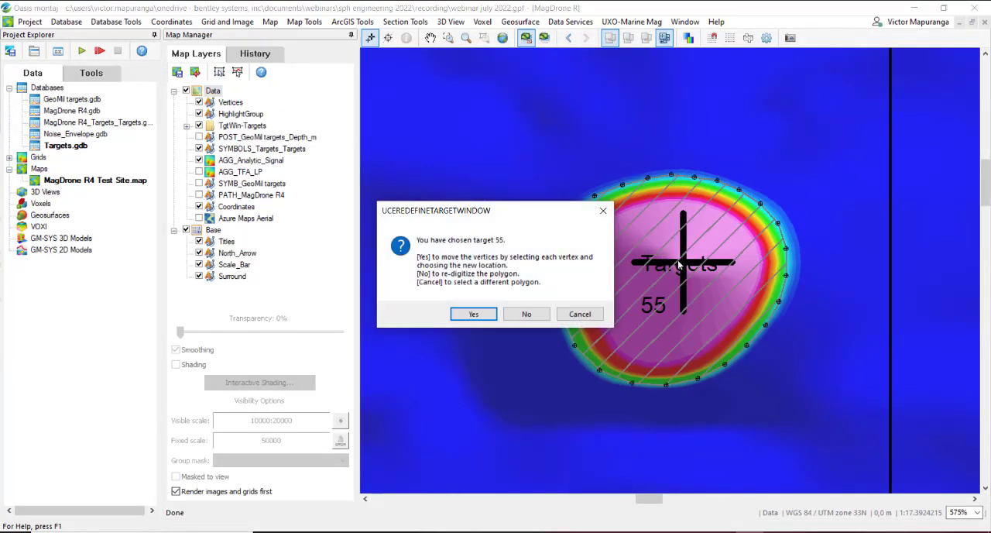
click(472, 314)
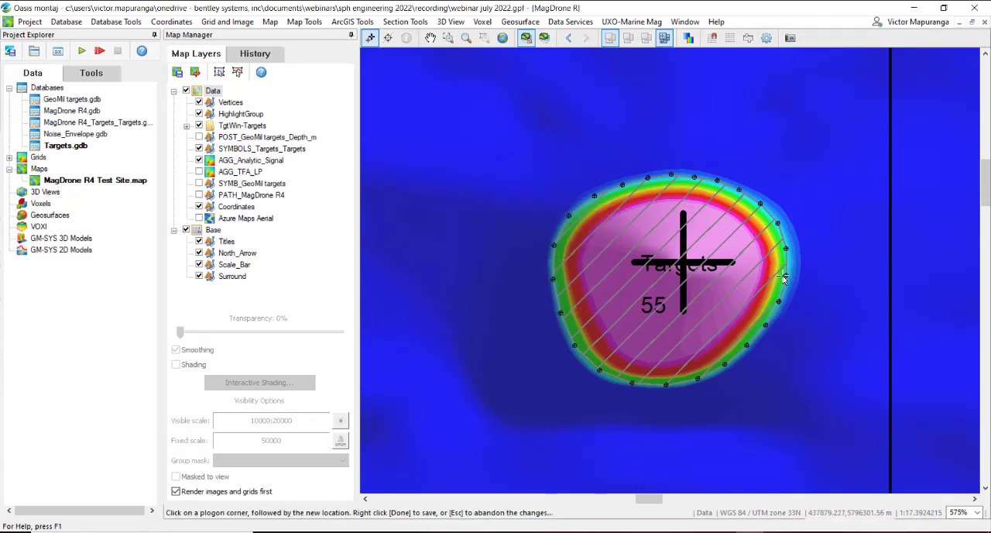
click(776, 222)
right_click(756, 233)
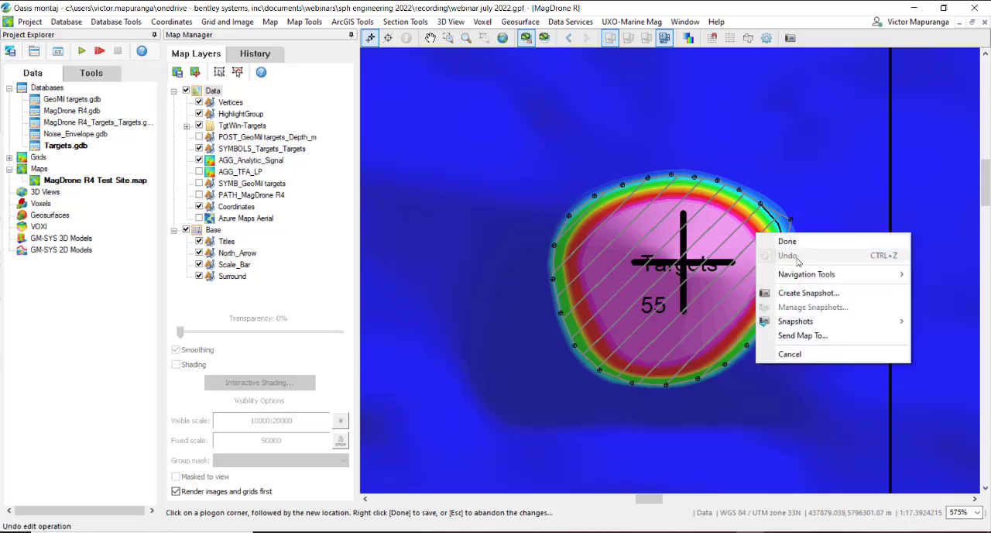
click(790, 243)
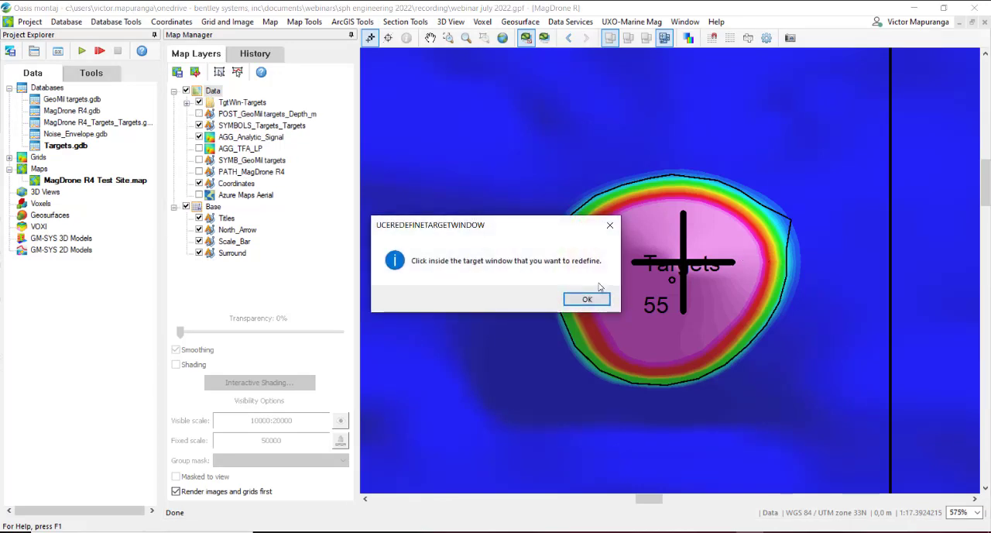
click(587, 300)
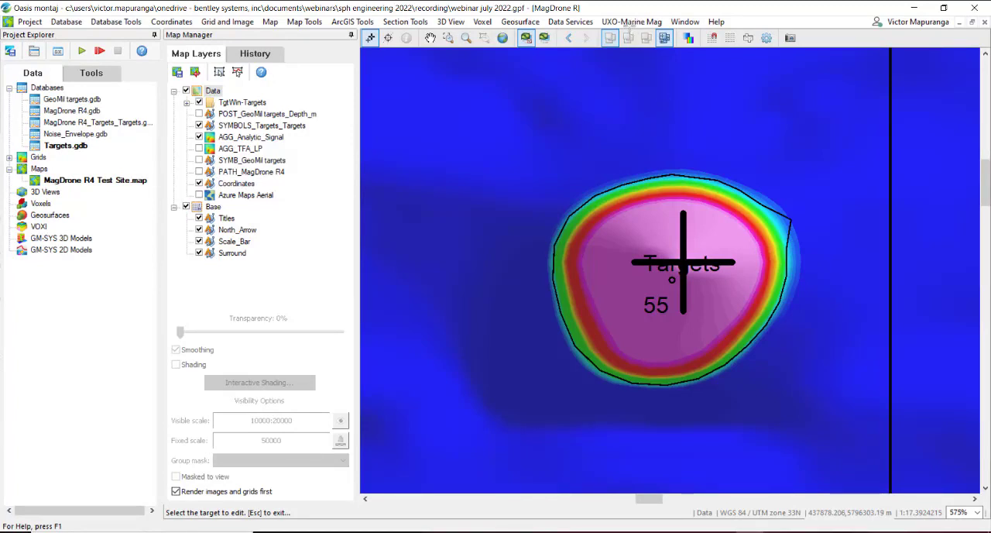
right_click(641, 86)
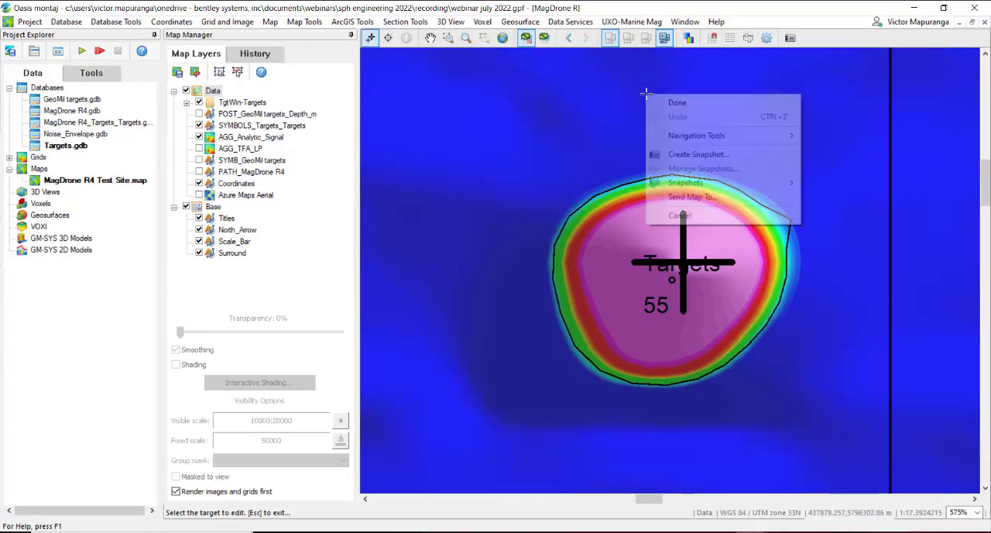
click(658, 102)
Step: Review the polygon specification options for the signal strength, signal-to-noise ratio and size calculation, then close it without rerunning
click(631, 22)
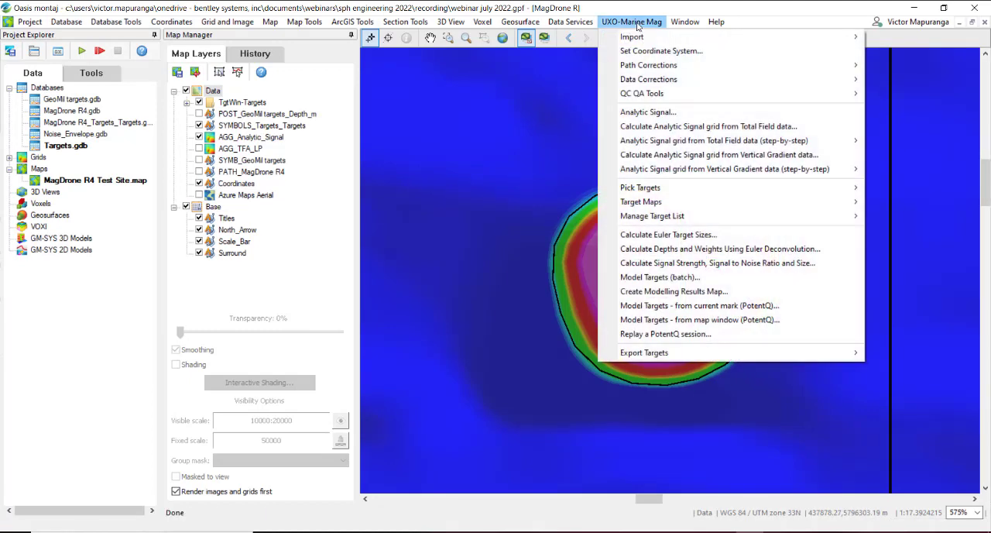
click(707, 267)
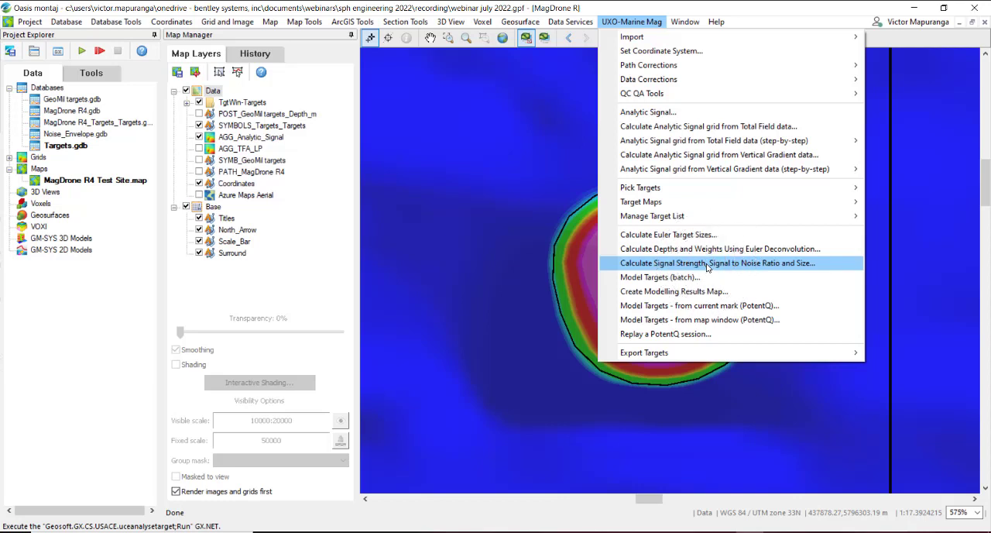
click(707, 267)
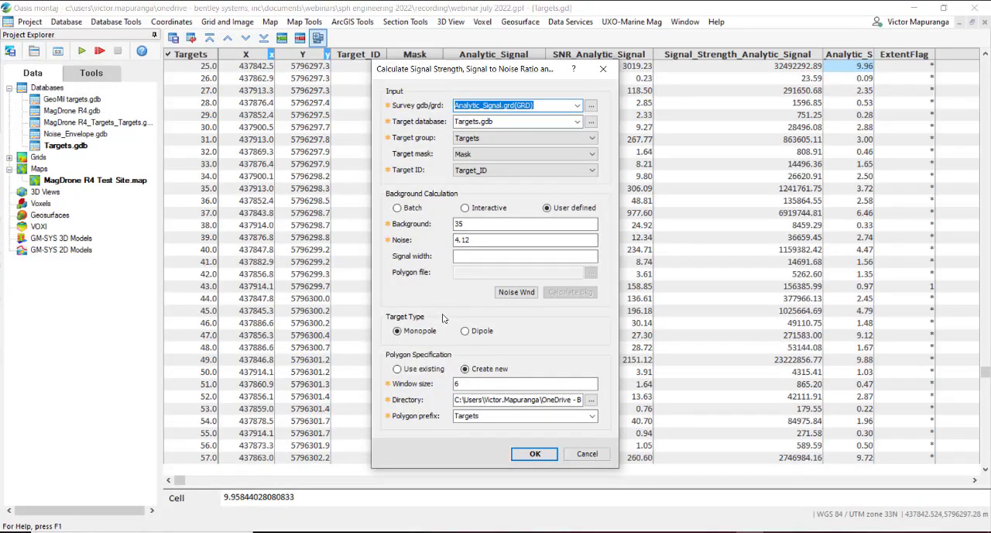
click(465, 369)
click(588, 454)
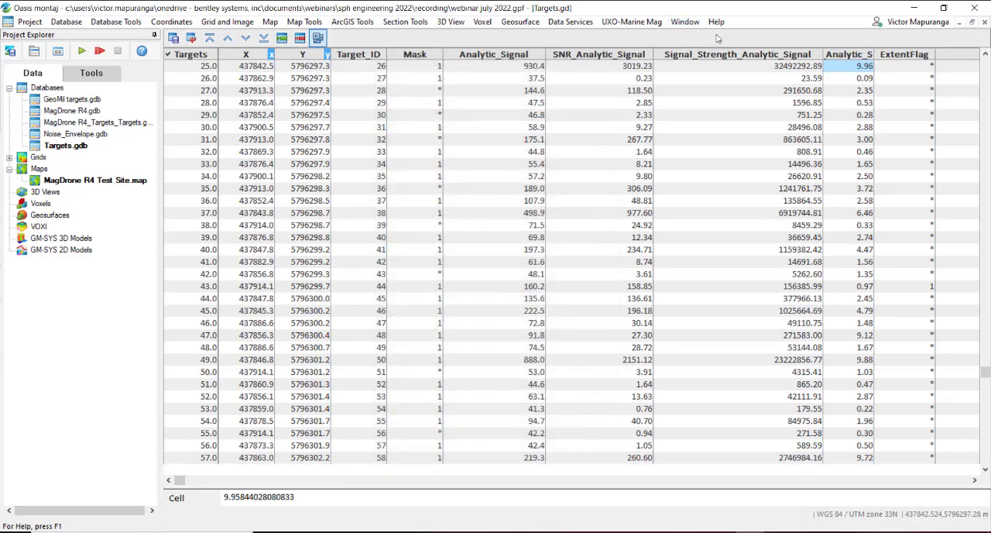
Step: Set up batch target modelling with Targets.gdb as target database, group Targets, ID channel Target_ID and mask channel Mask
click(625, 26)
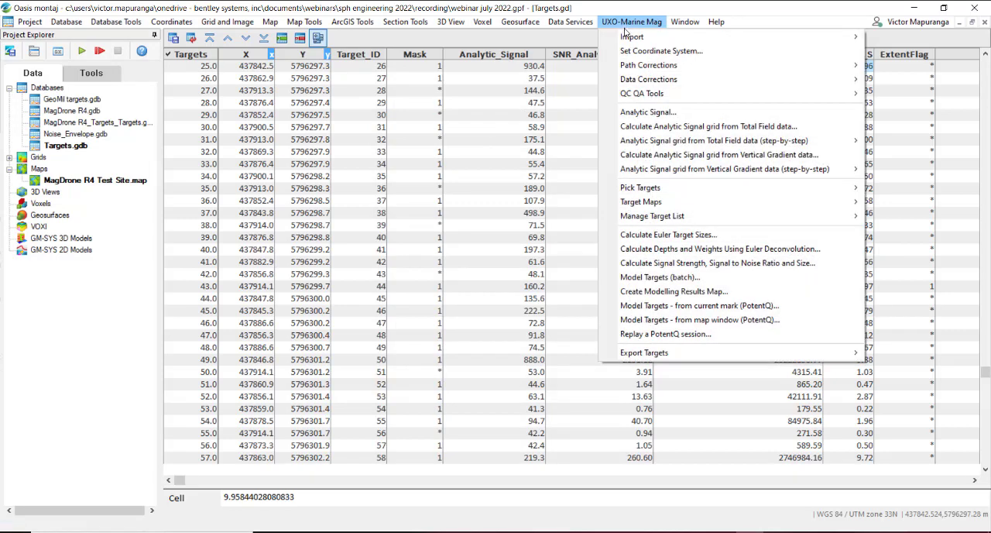
click(709, 276)
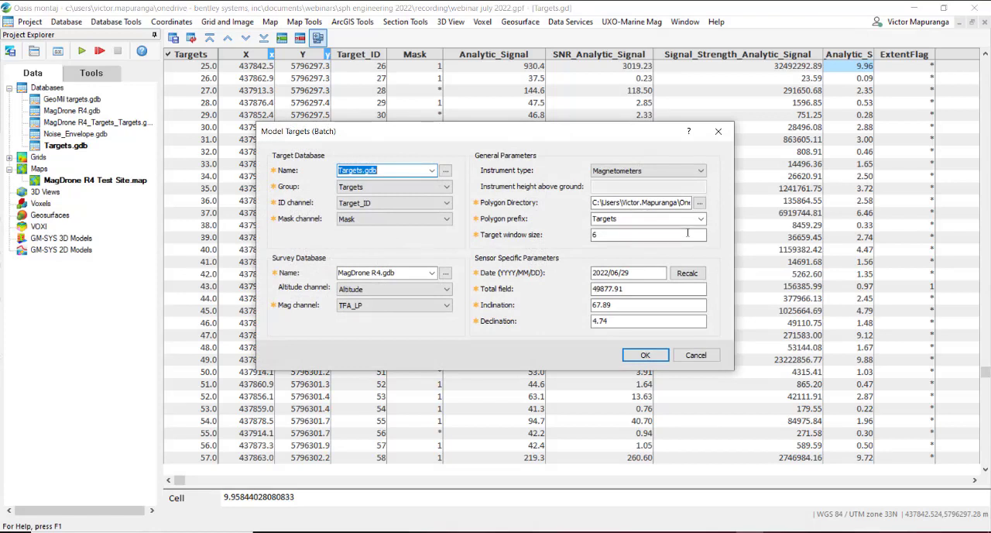
click(432, 171)
click(432, 172)
click(403, 192)
click(404, 190)
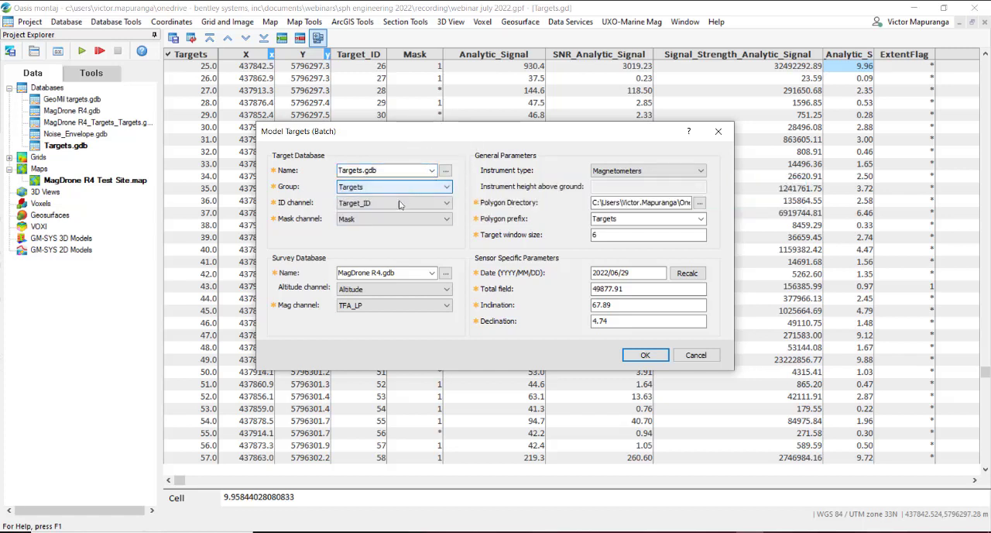
click(399, 207)
click(398, 208)
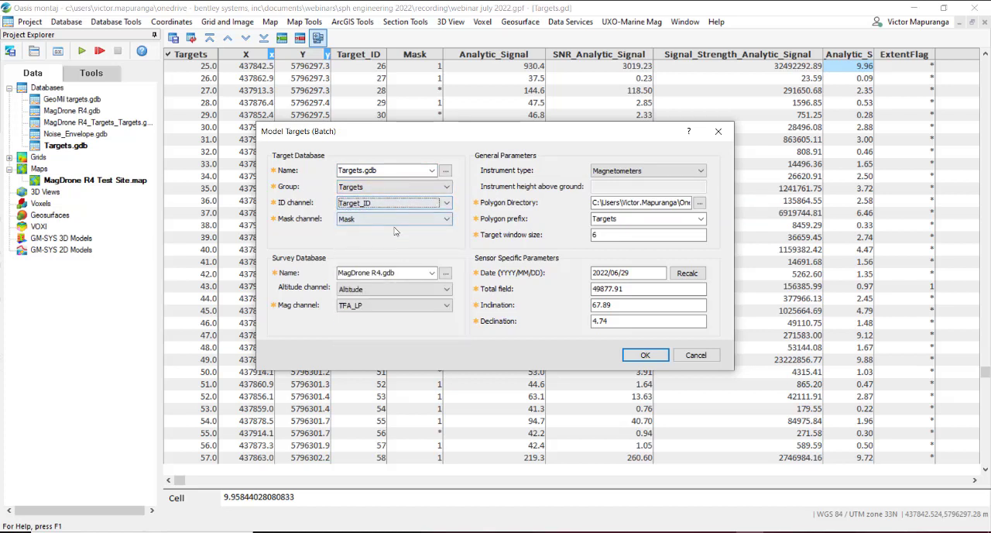
click(395, 220)
click(396, 220)
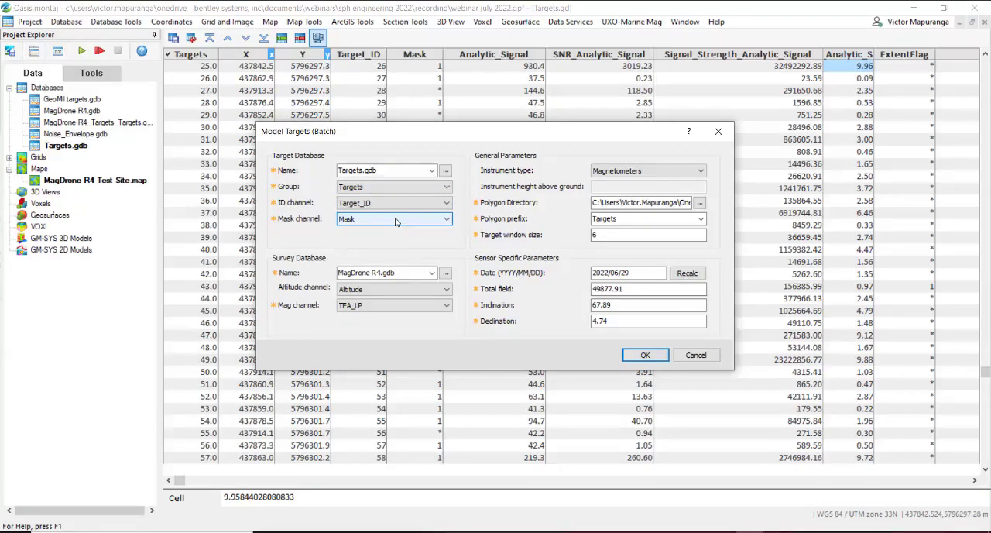
click(396, 220)
click(395, 219)
Step: Use Altitude as the survey altitude channel and TFA_LP as the mag channel, and set the target window size to 6
click(430, 305)
click(421, 289)
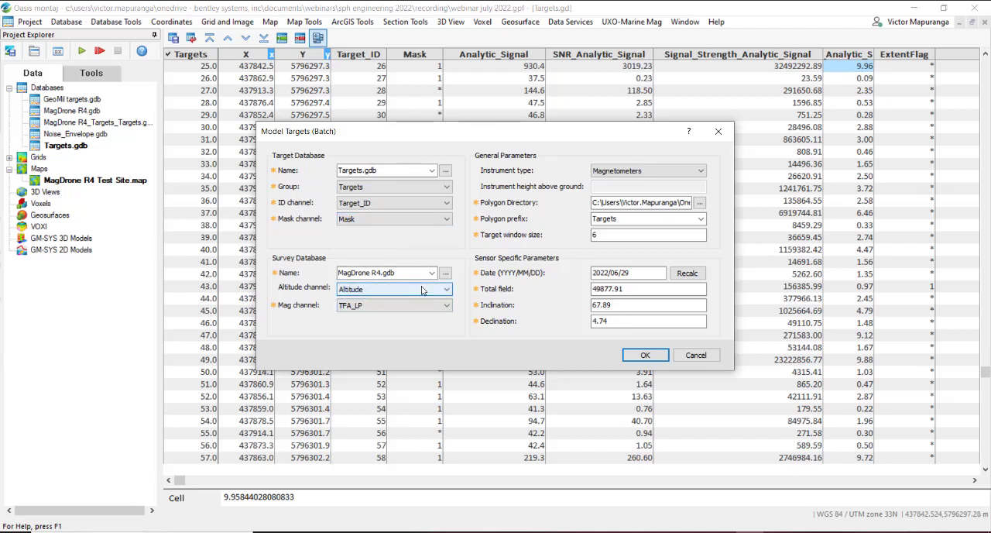
click(422, 288)
click(421, 289)
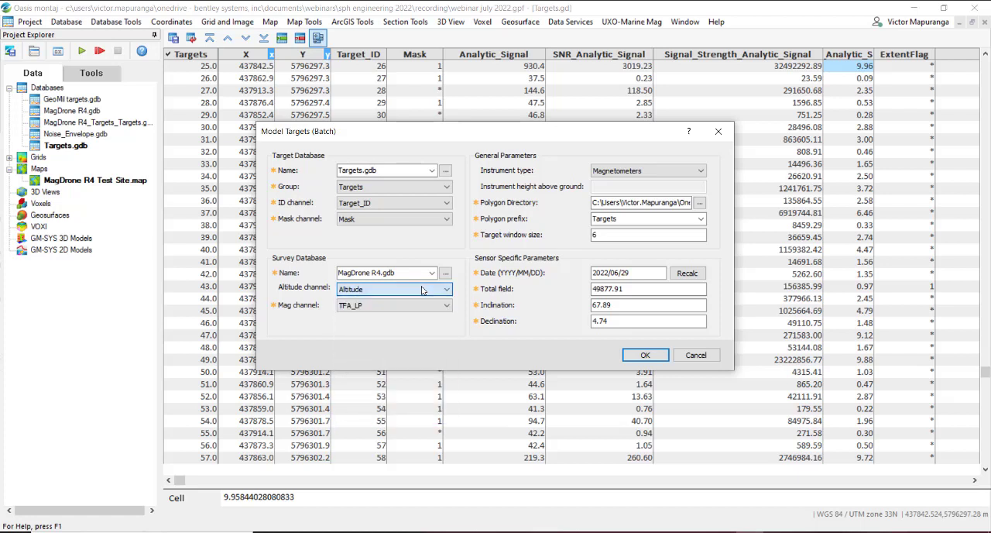
click(418, 304)
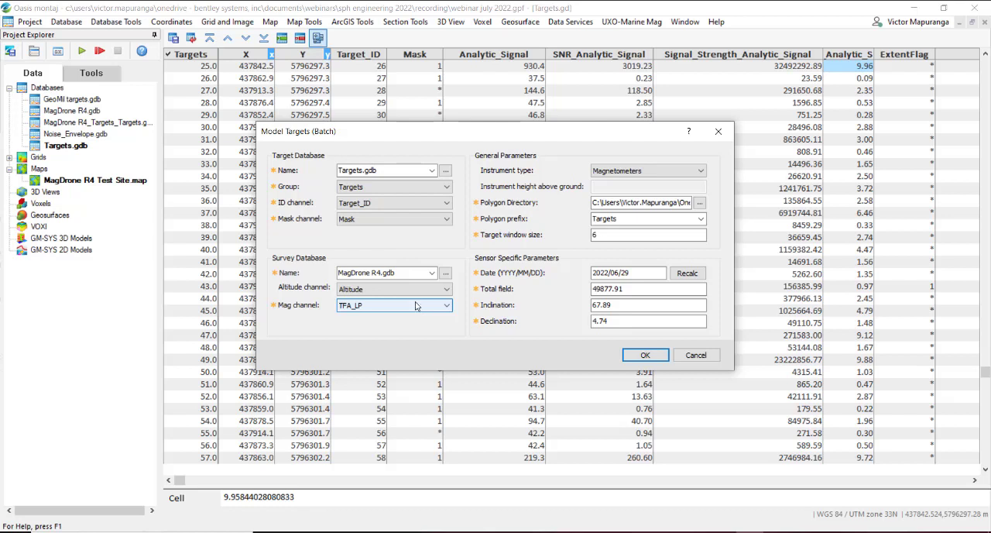
click(408, 289)
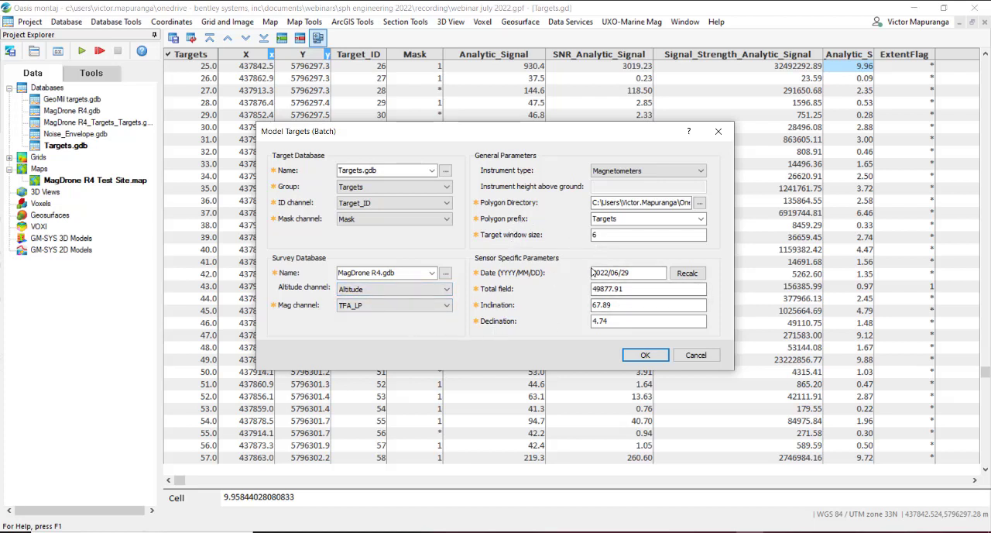
double_click(595, 233)
text(6)
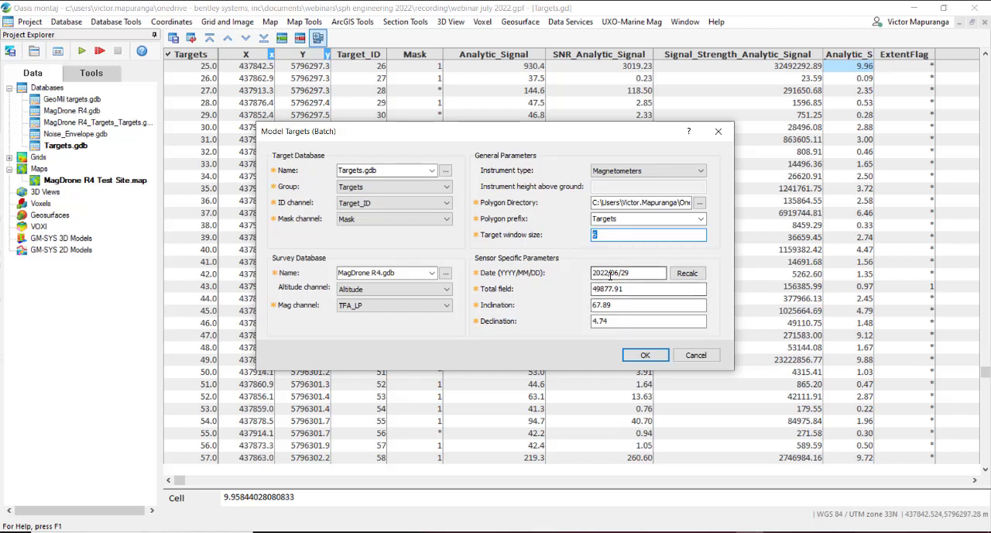
Step: Set the survey date to 2021/12/28, recalculate the magnetic field parameters and run the batch target modelling
click(611, 273)
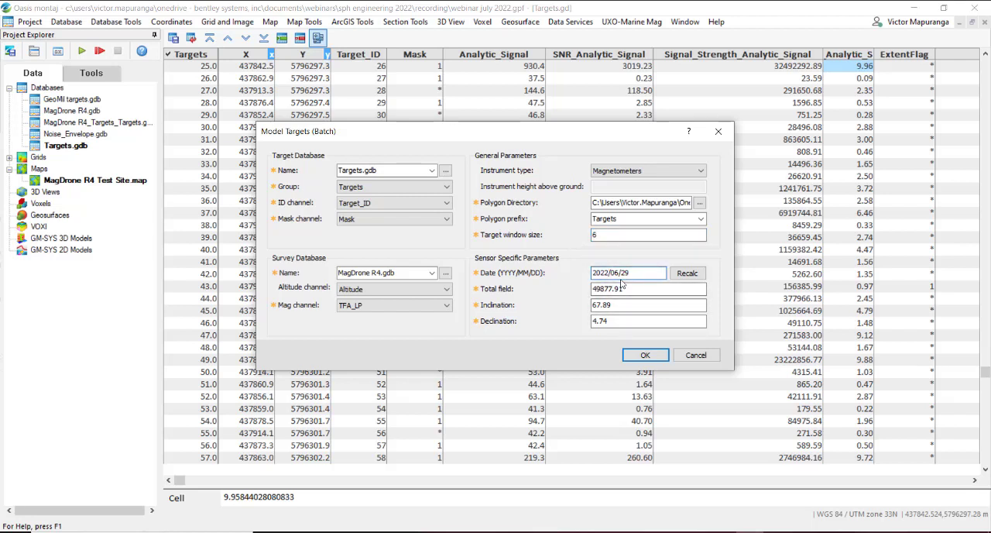
key(BackSpace)
text(1)
key(Right)
key(Right)
text(12/28)
click(682, 275)
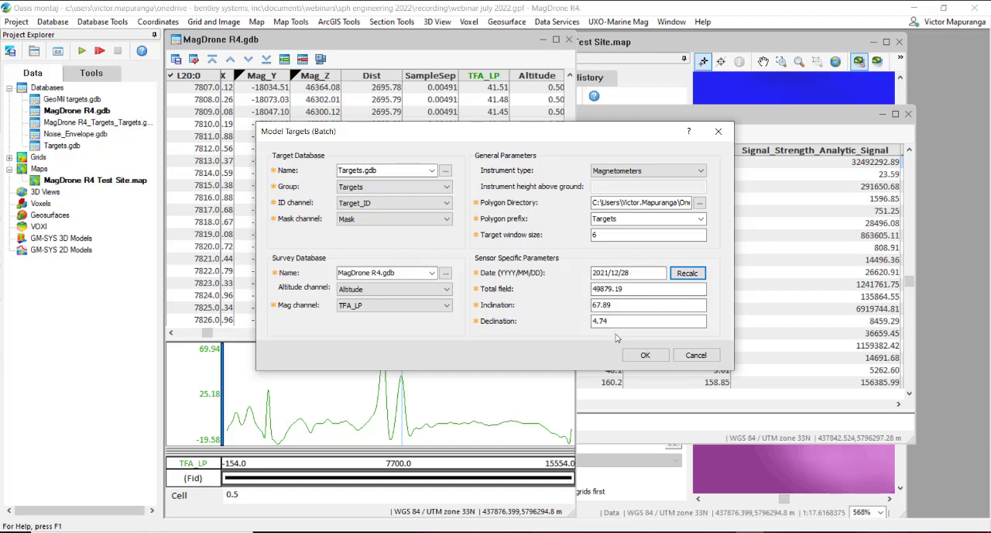
click(646, 356)
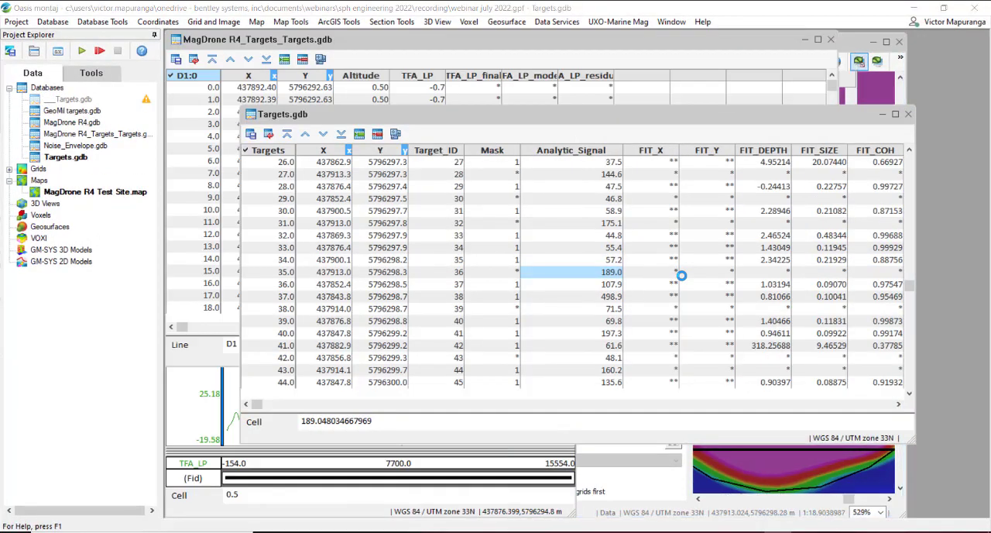
Step: Close MagDrone R4_Targets_Targets.gdb with its changes saved, and close the MagDrone R4.gdb database window
click(577, 302)
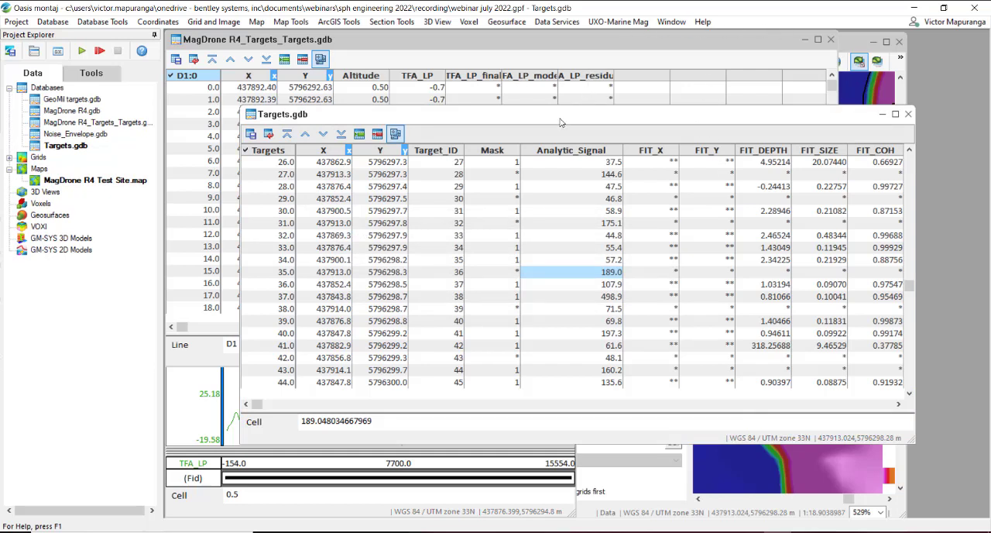
drag(540, 124, 473, 172)
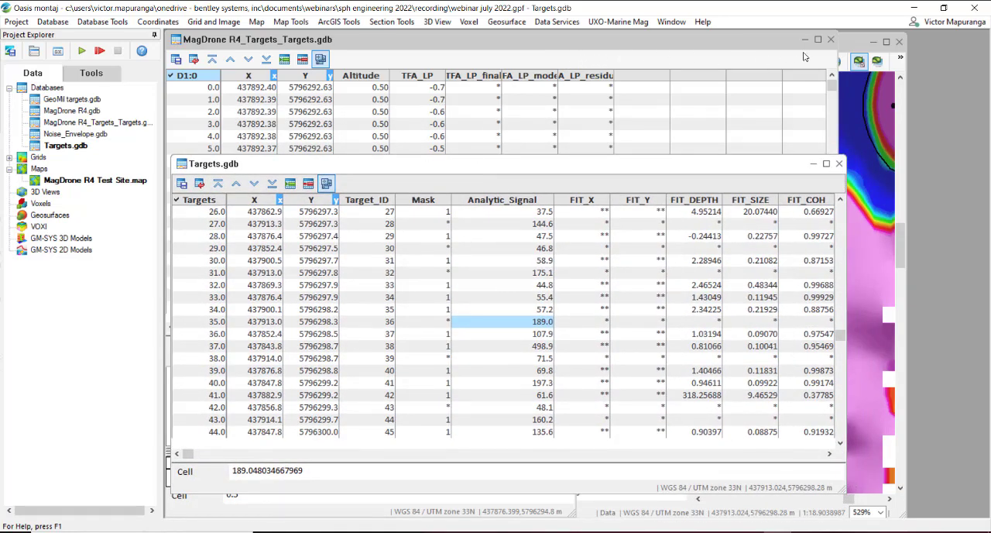
click(831, 39)
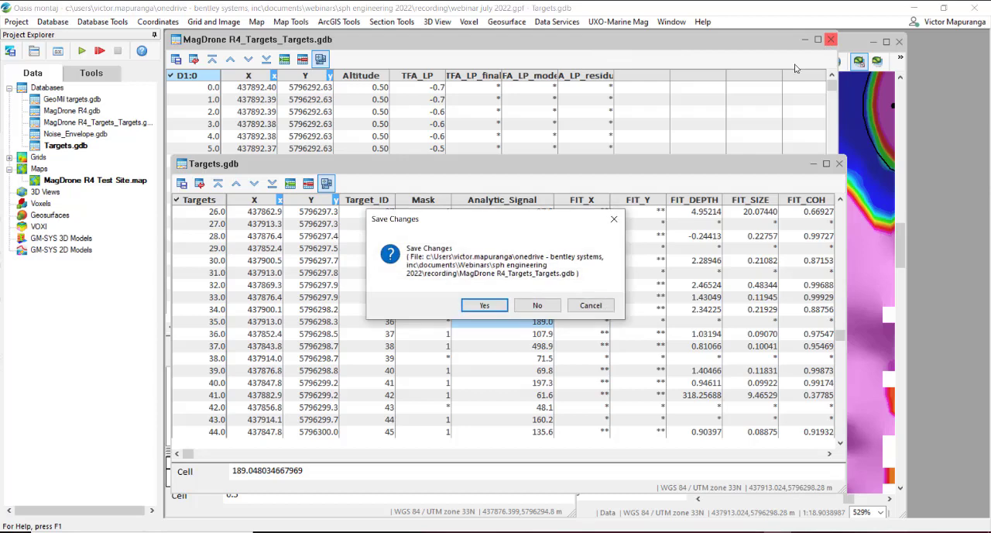
click(485, 306)
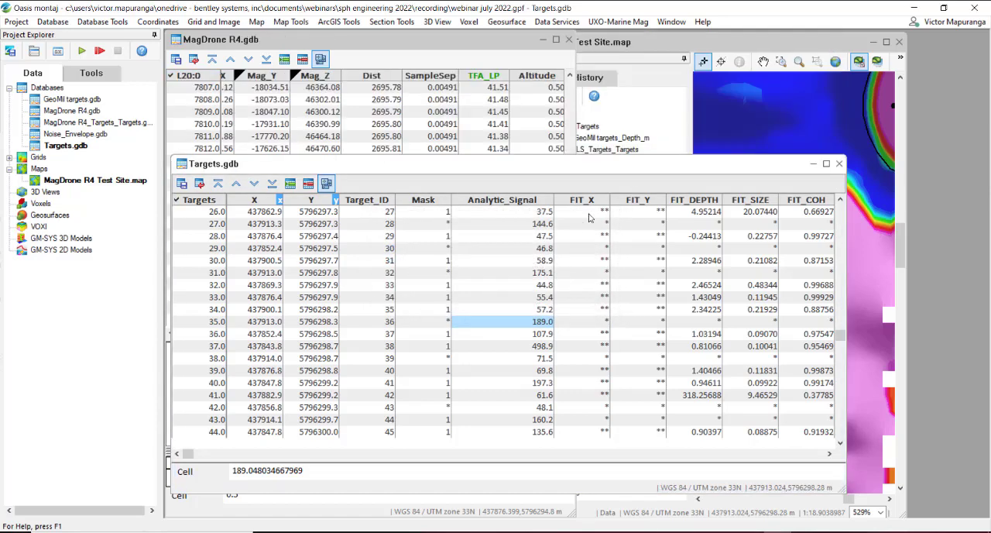
click(532, 48)
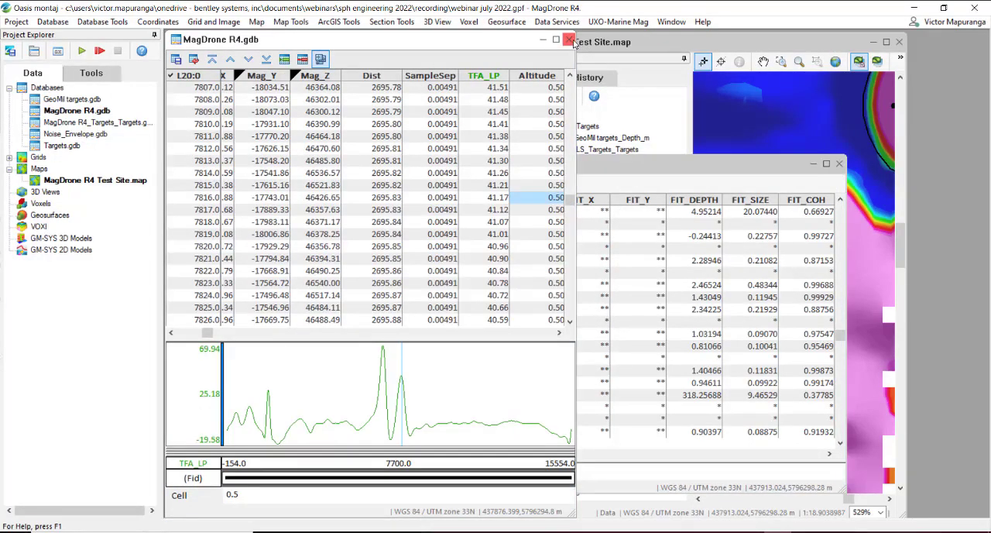
click(569, 39)
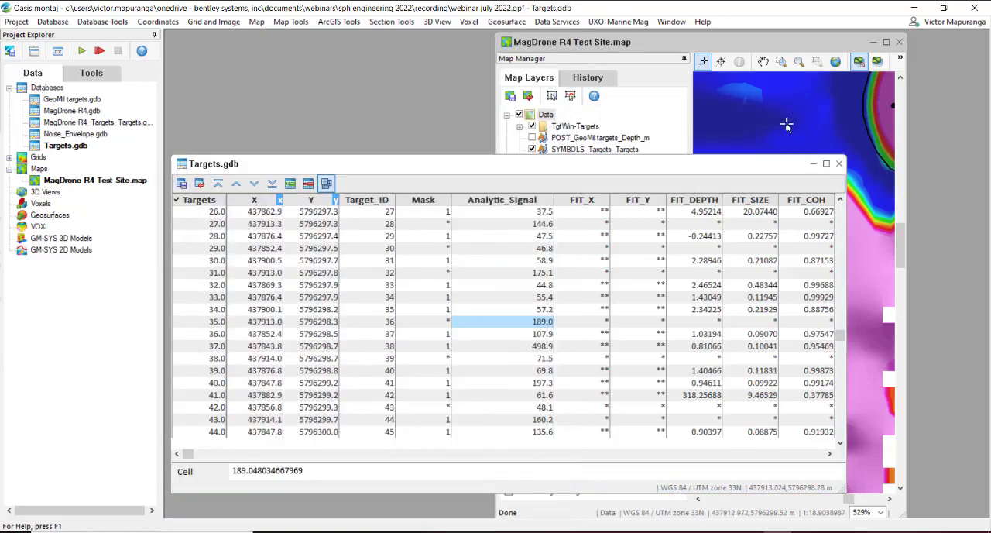
Step: Tile Targets.gdb and MagDrone R4 Test Site.map side by side, collapse the Map Manager and show the full map extent
click(671, 22)
click(726, 85)
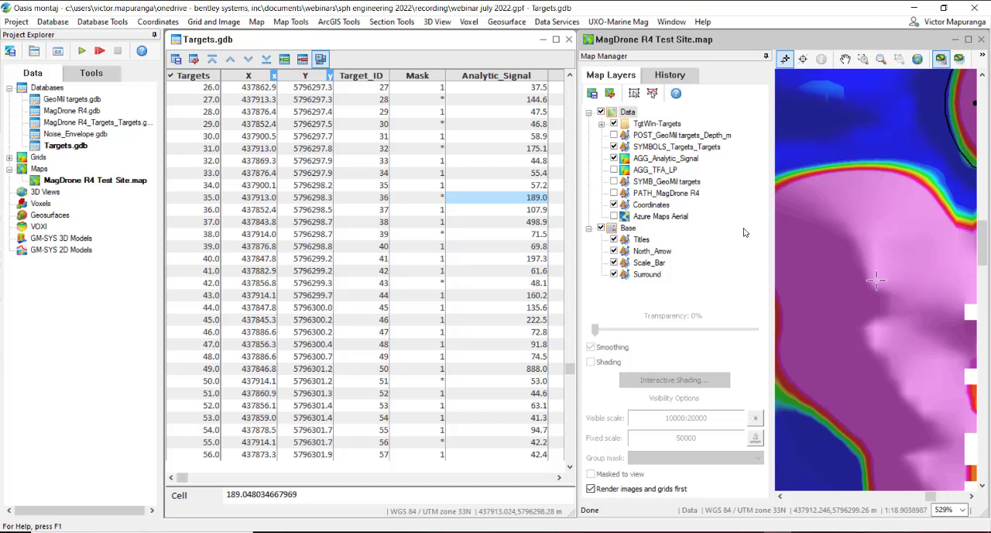
click(766, 56)
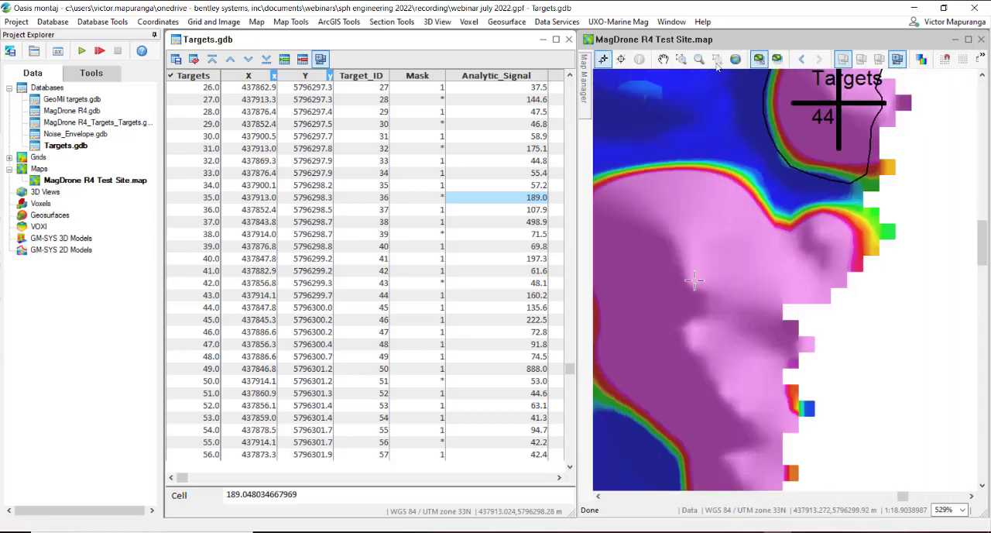
click(717, 65)
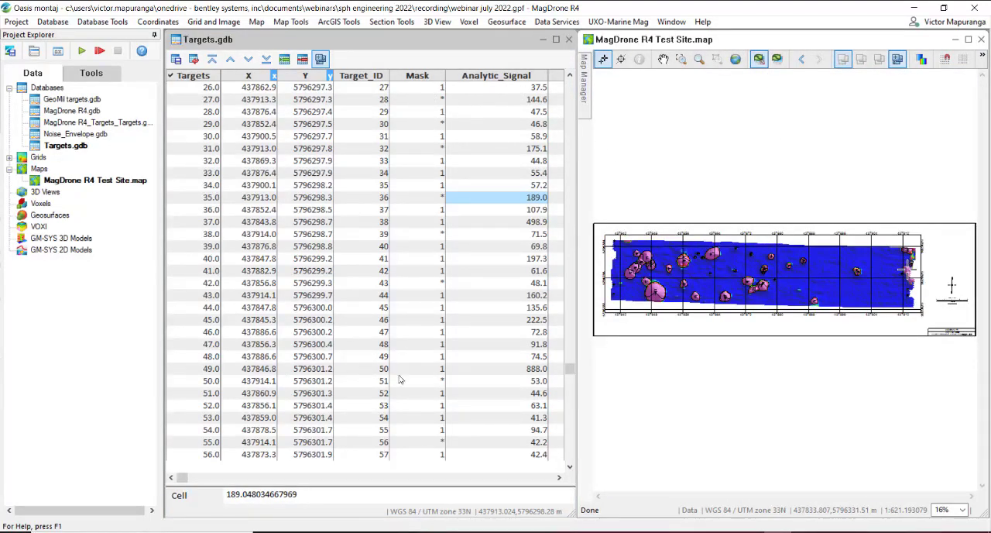
Step: Review the modelled fit channels in Targets.gdb from the first target, widening the FIT_DEPTH column
drag(182, 477, 206, 476)
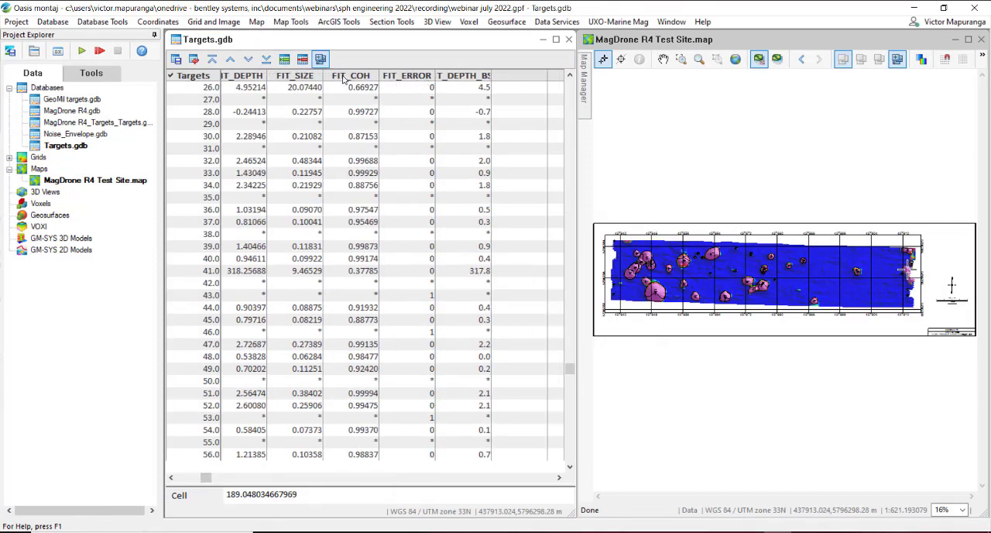
drag(267, 76, 314, 85)
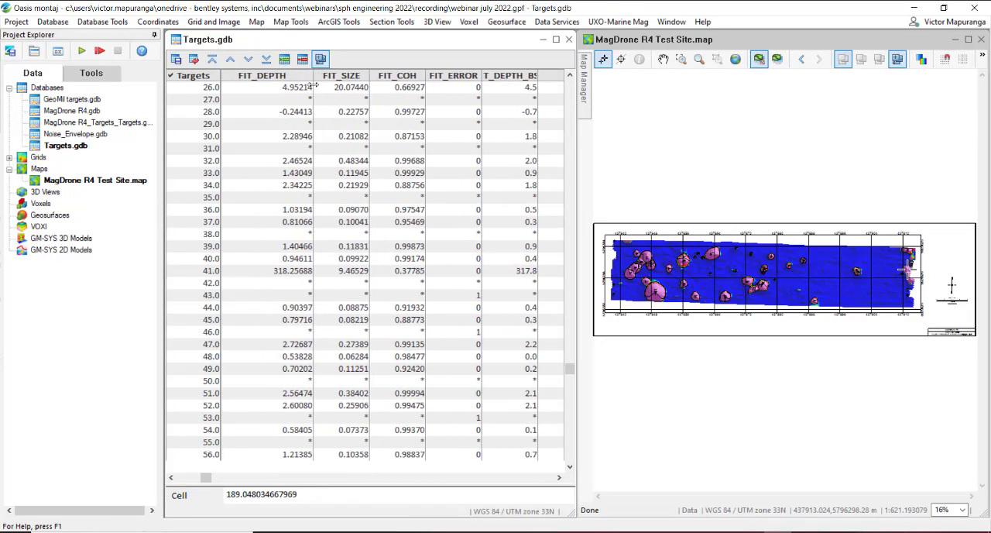
scroll(311, 107, up, 2)
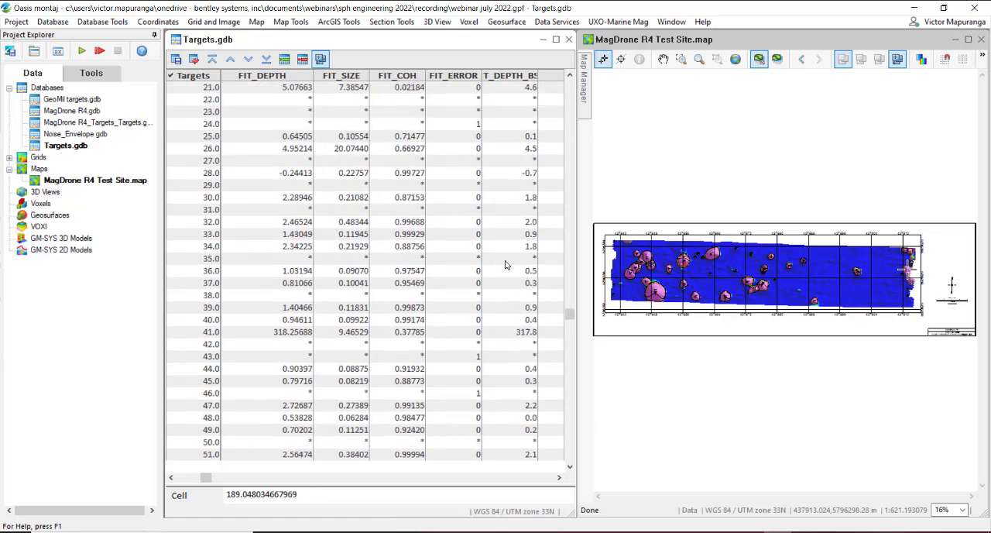
drag(575, 321, 570, 85)
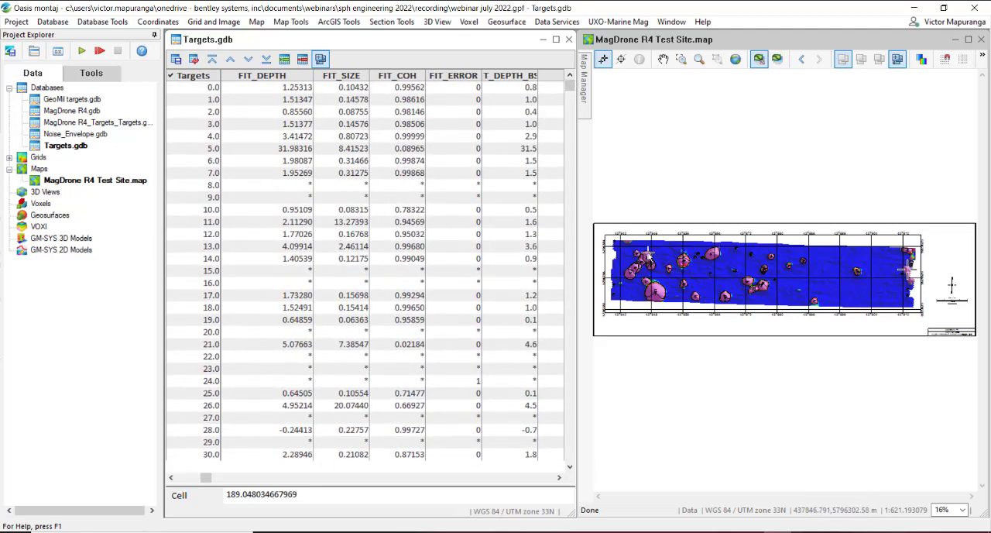
Step: Show the POST_GeoMil targets_Depth_m and SYMB_GeoMil targets layers on the map, keeping PATH_MagDrone R4 hidden
click(588, 90)
mouse_move(587, 90)
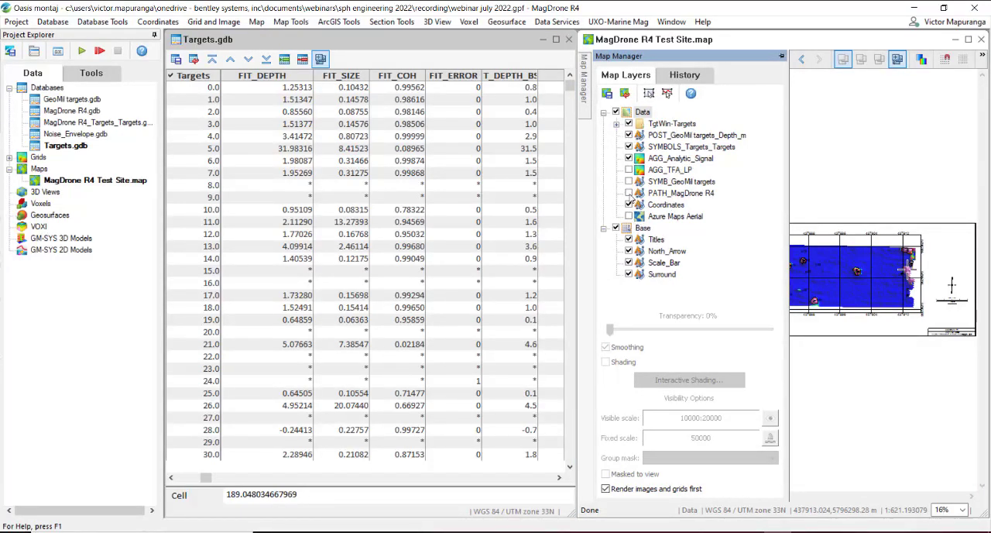
click(628, 194)
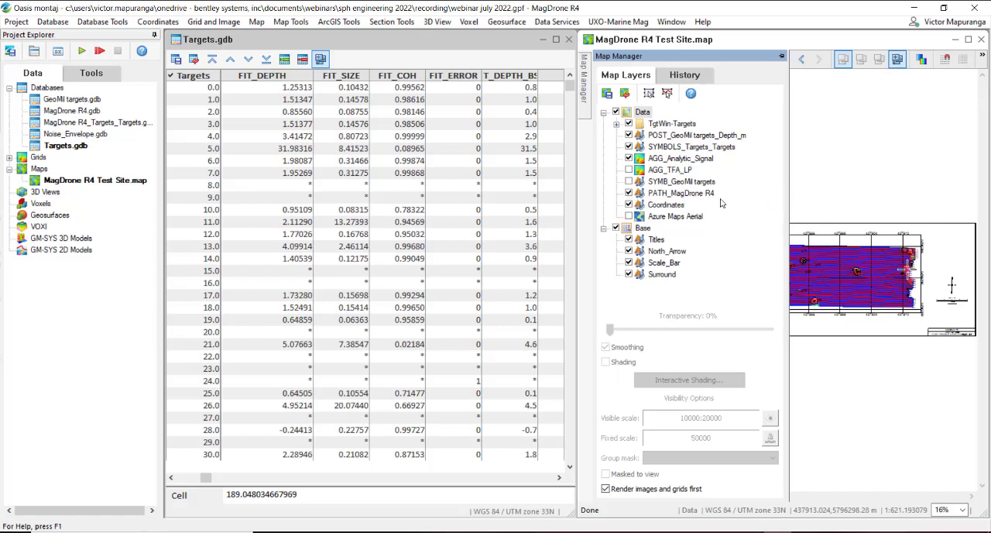
click(628, 194)
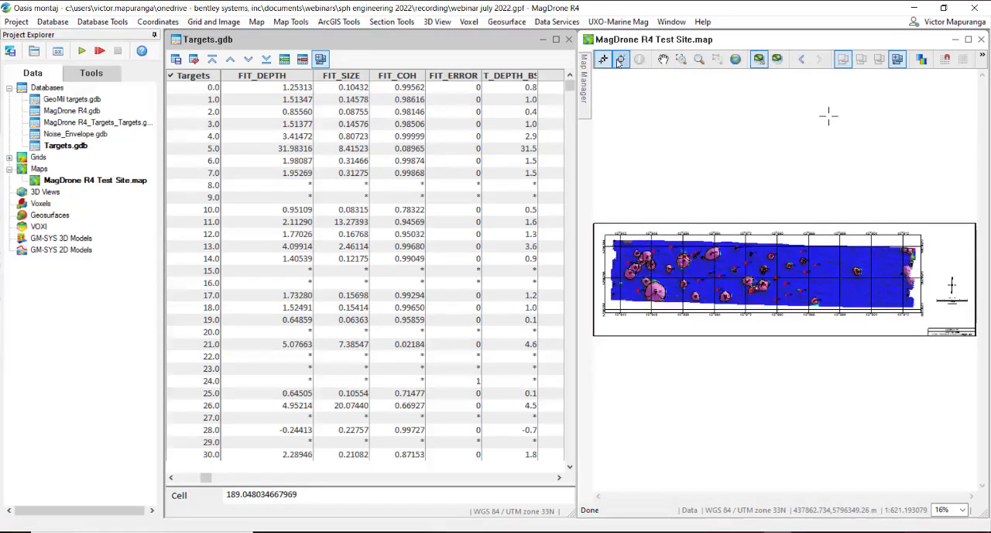
Step: Link the map to the target database through the SYMBOLS_Targets_Targets group
click(620, 60)
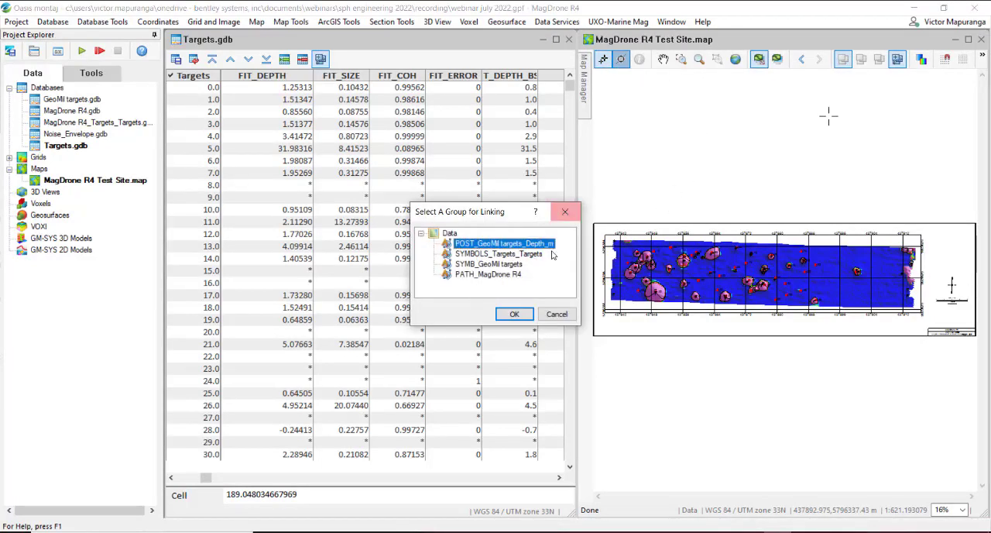
click(530, 255)
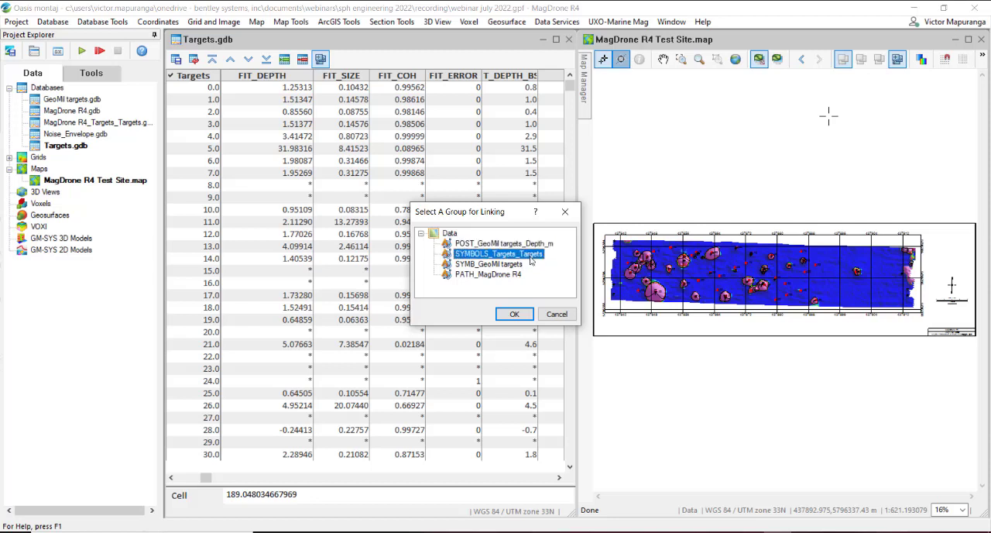
click(514, 313)
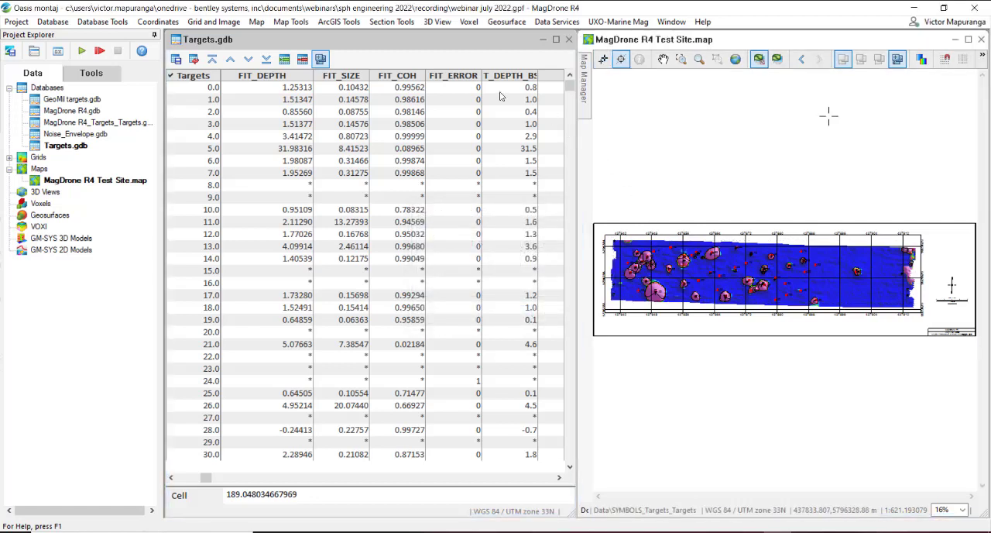
Step: Compare the FIT_DEPTH values of targets 1, 2 and 11 with the GeoMil depths posted beside them on the map
click(289, 91)
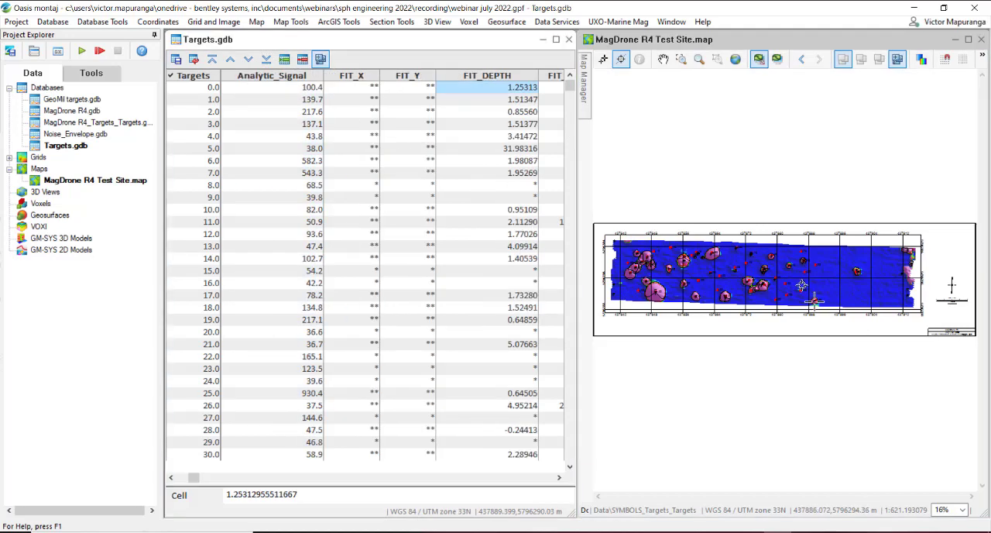
scroll(820, 312, up, 1)
scroll(820, 312, up, 2)
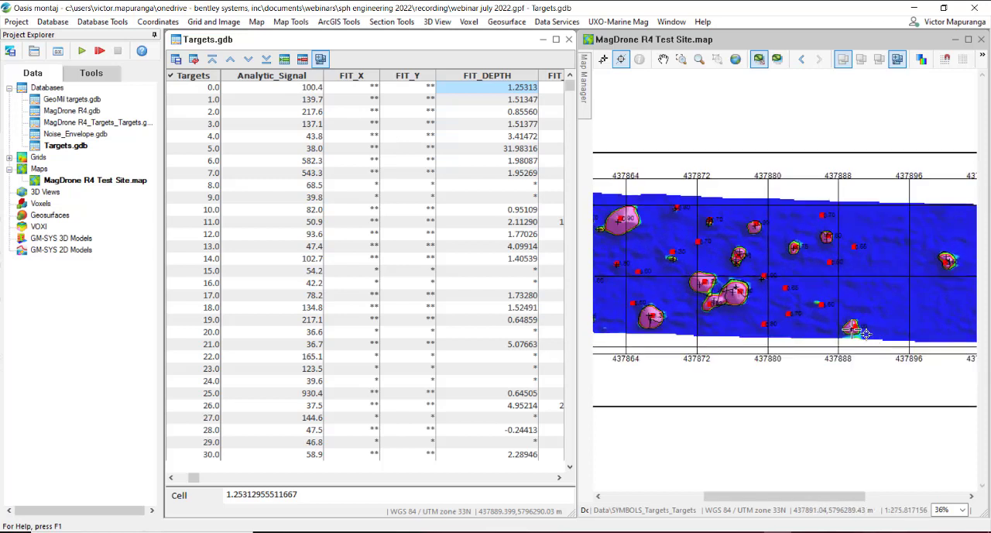
text(b)
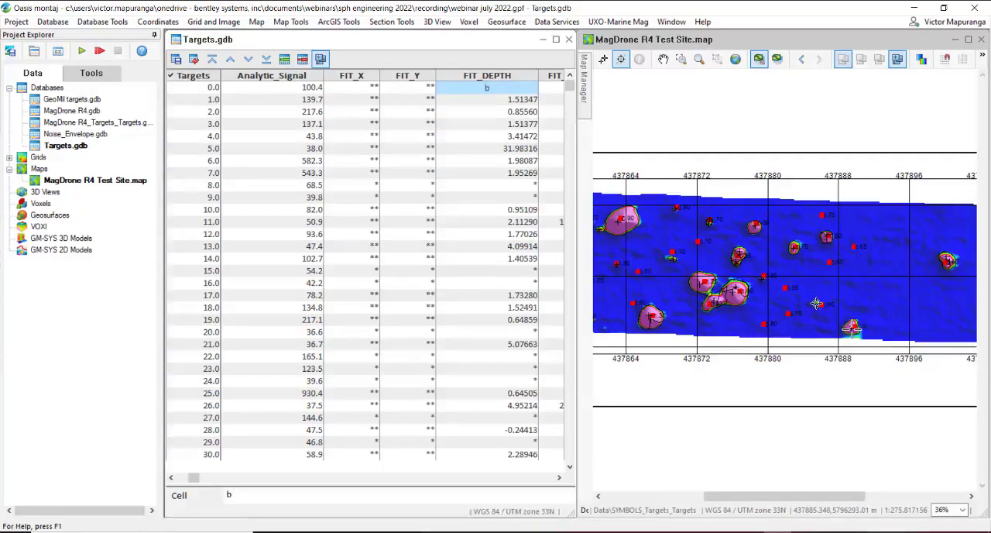
click(886, 348)
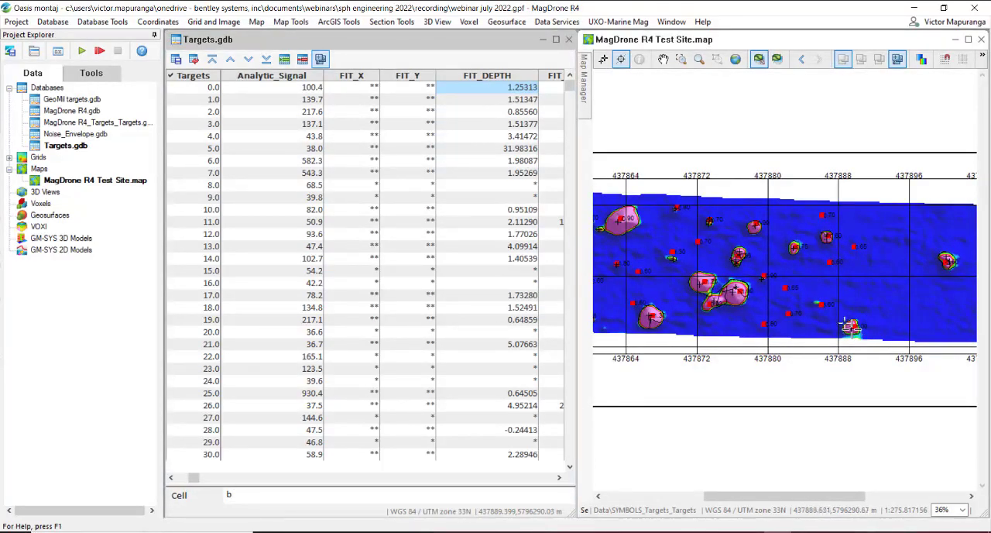
drag(836, 312, 881, 355)
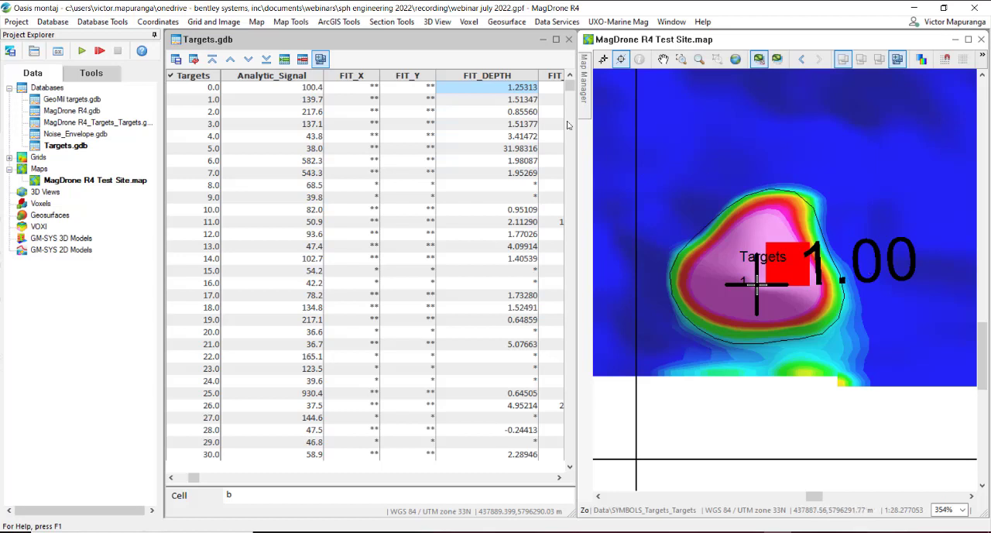
click(534, 100)
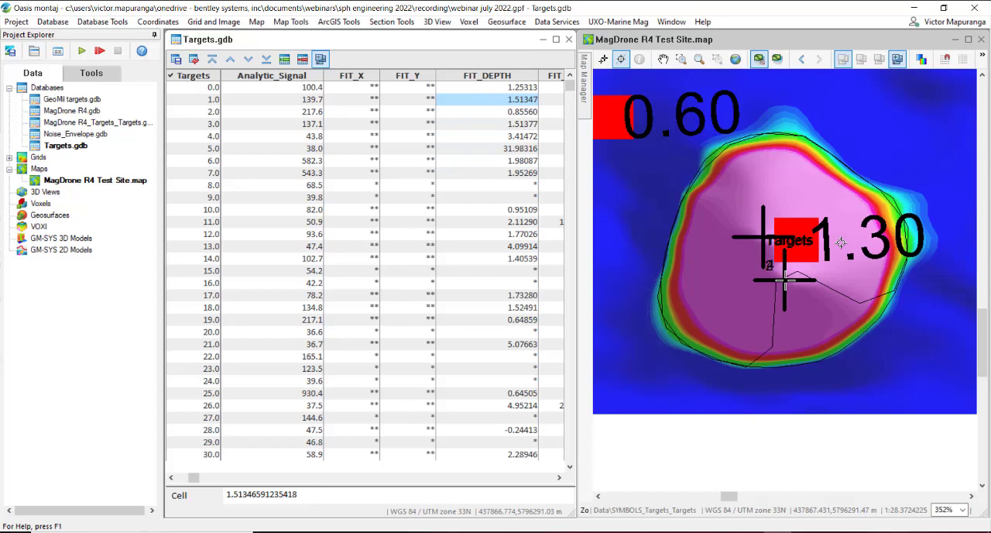
click(516, 210)
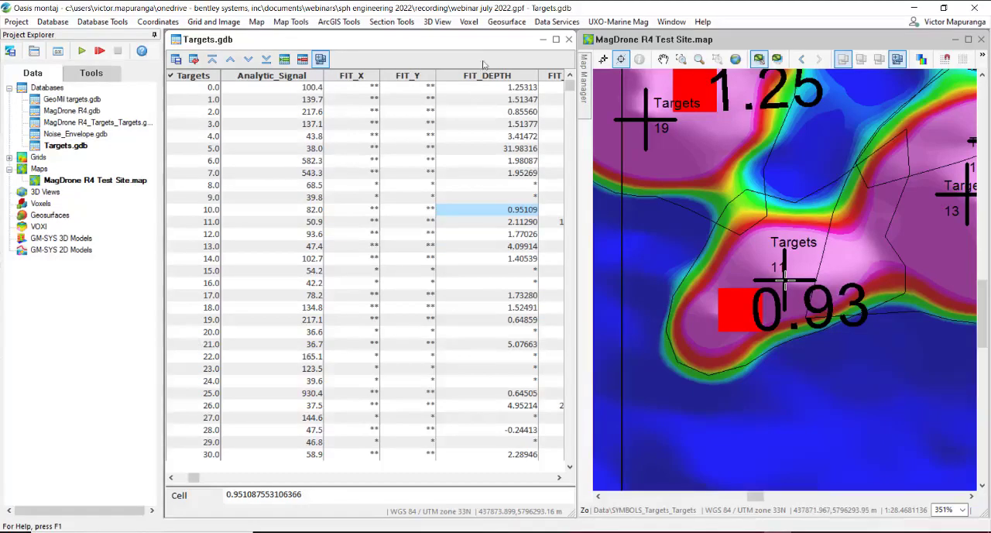
Step: Widen the FIT_X and FIT_Y columns in Targets.gdb so the fitted coordinates can be read in full
drag(375, 81, 389, 81)
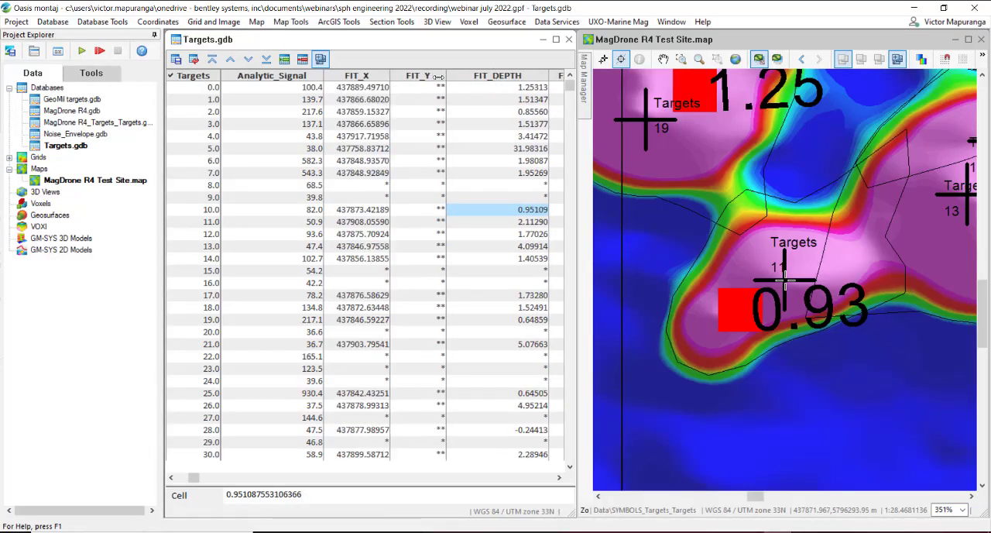
drag(447, 77, 462, 77)
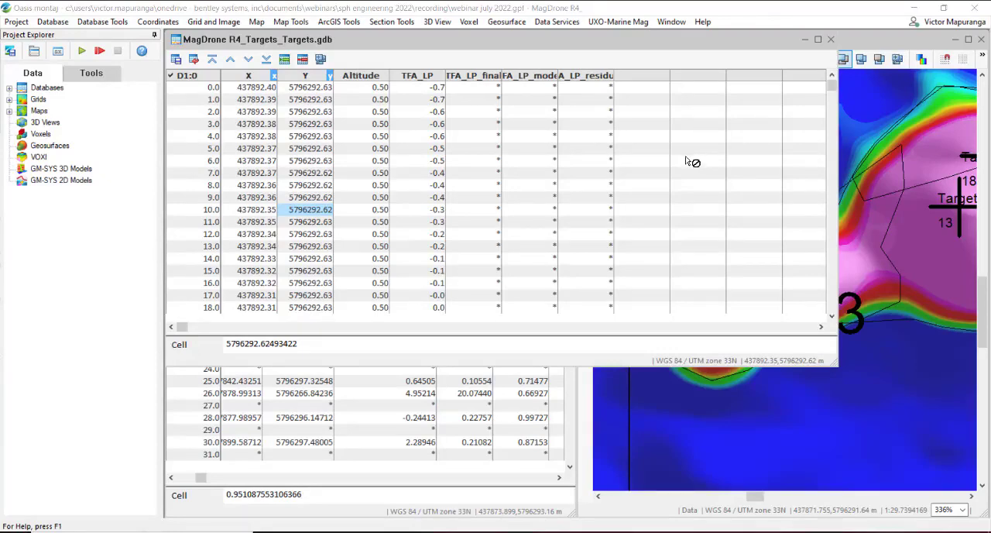
Step: Review the Create Modelling Results Map settings and the modelled parameters list, leaving without generating any maps
click(643, 23)
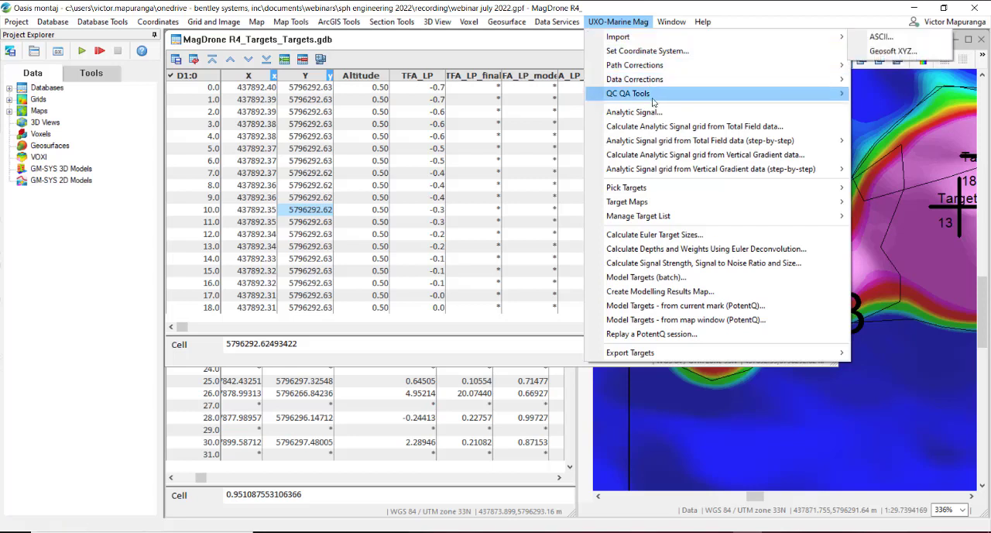
click(690, 292)
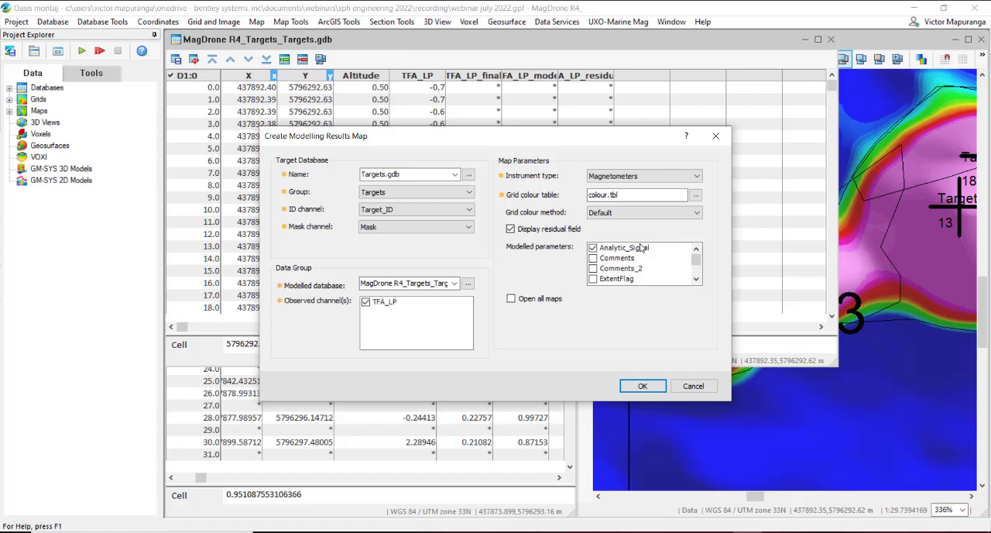
scroll(623, 264, down, 2)
scroll(623, 264, up, 1)
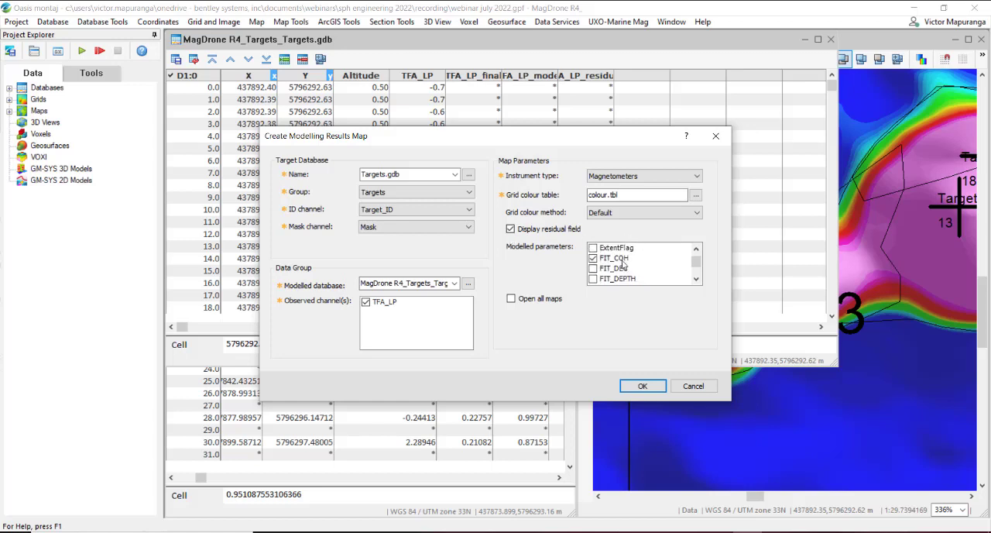
scroll(623, 264, up, 2)
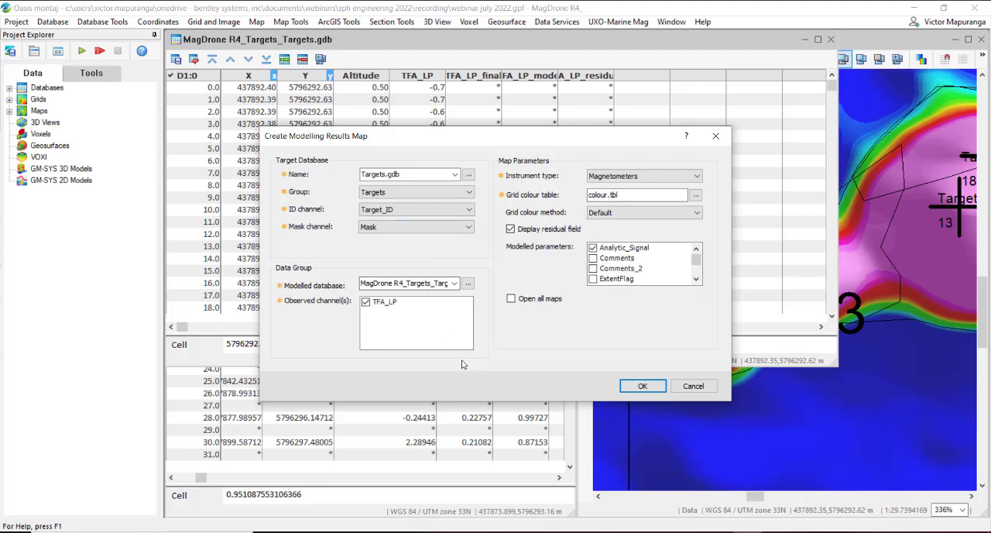
click(691, 385)
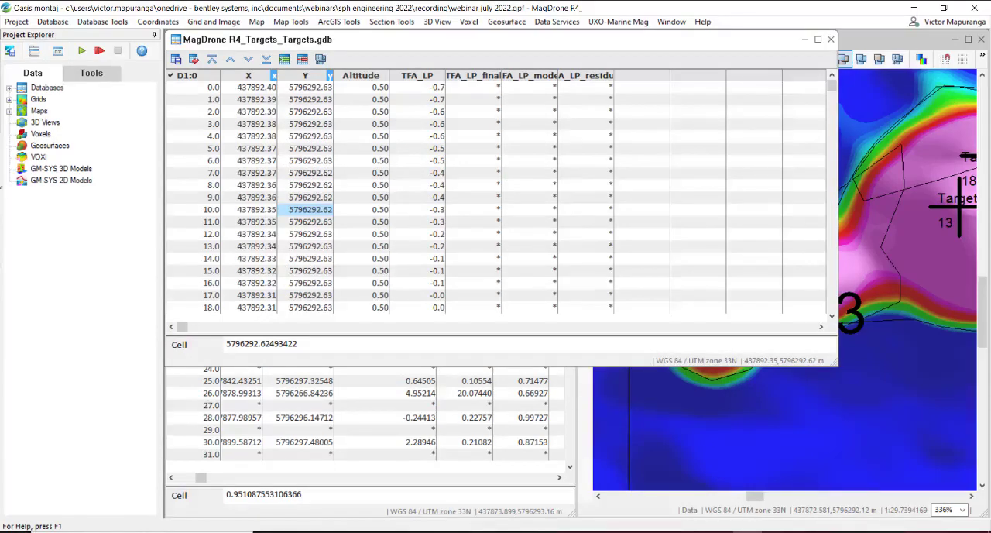
Step: Open the TFA_LP_11 batch fit results map from the project's maps, maximized and fitted to its full extent
click(9, 110)
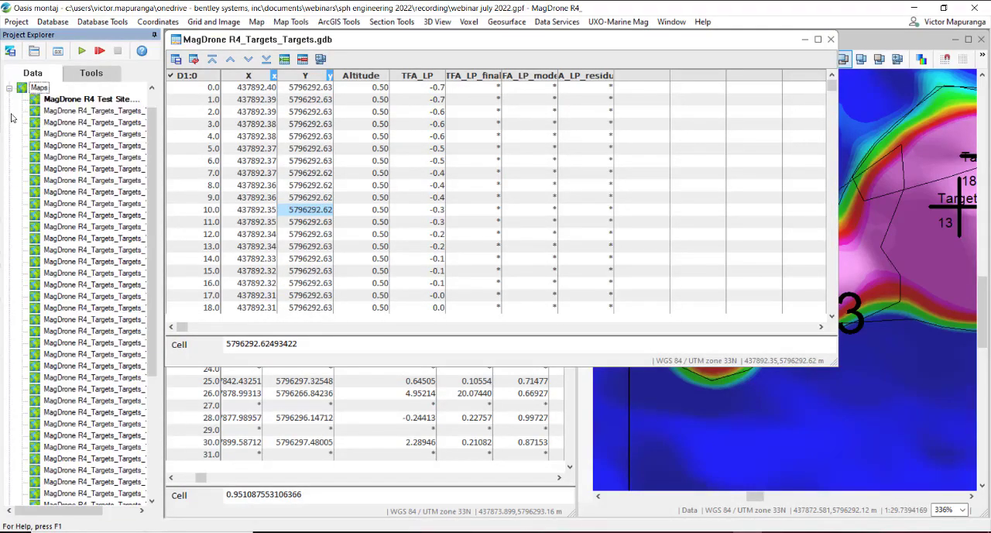
drag(91, 514, 127, 516)
click(120, 124)
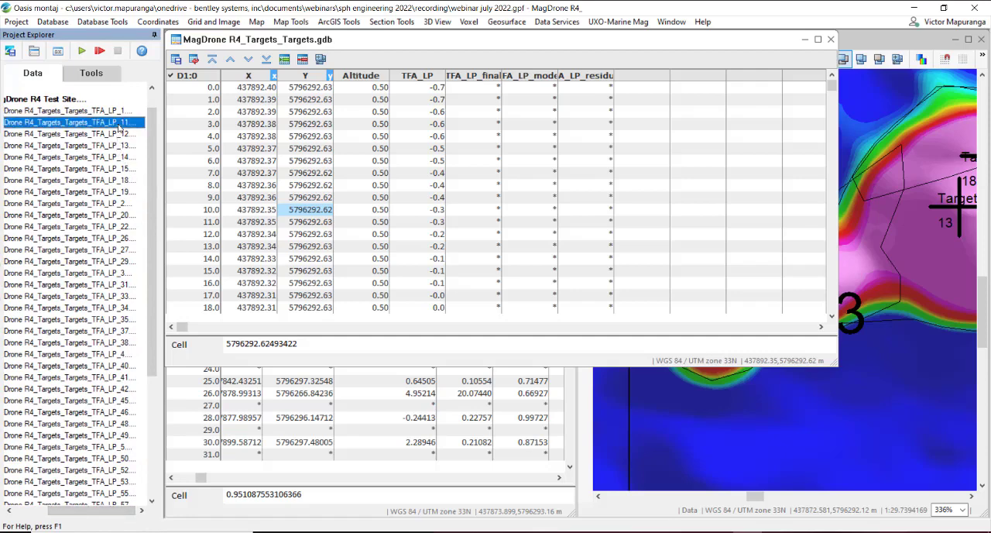
double_click(119, 127)
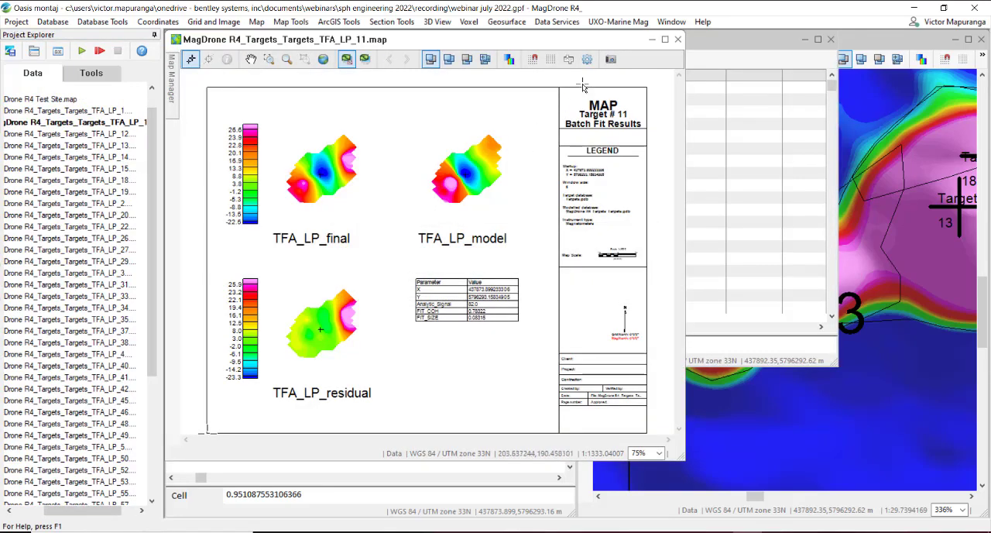
click(664, 39)
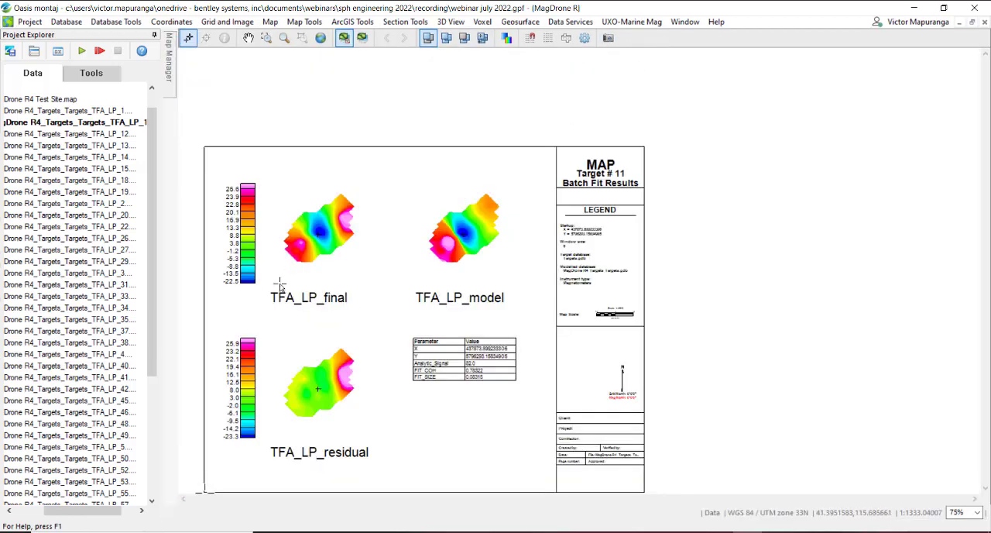
click(320, 38)
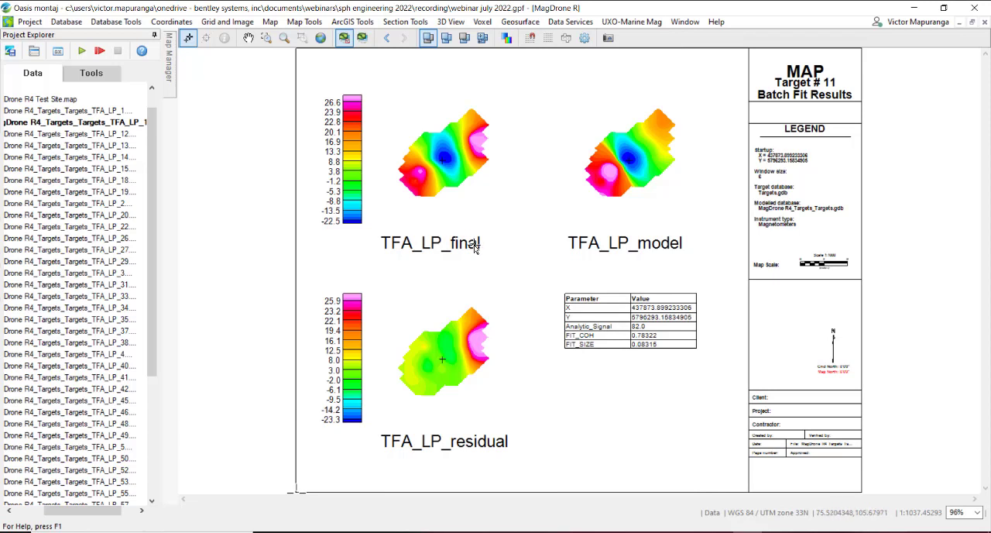
Step: Compare the TFA_LP_final, TFA_LP_model and TFA_LP_residual grids of target 11 and examine its parameter table
click(476, 246)
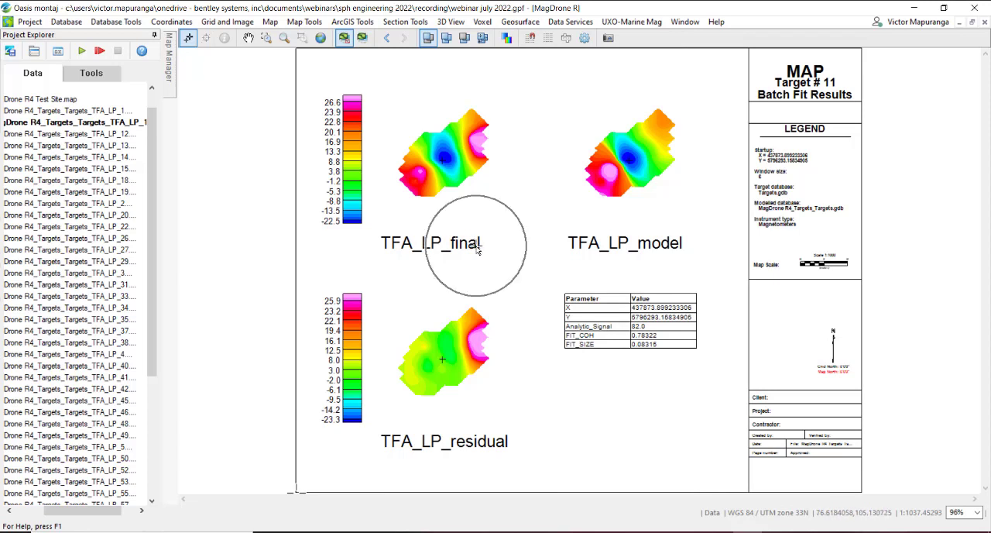
click(652, 246)
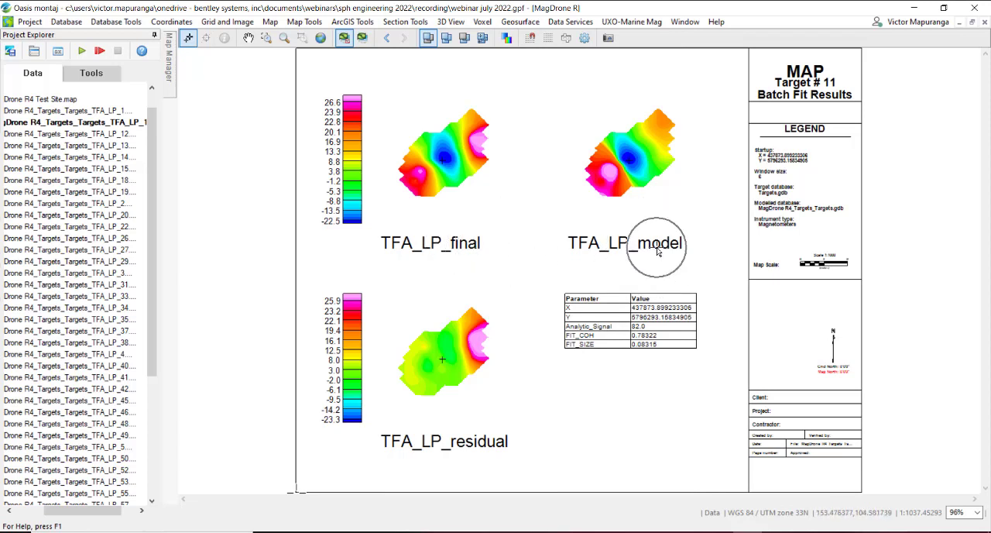
click(486, 447)
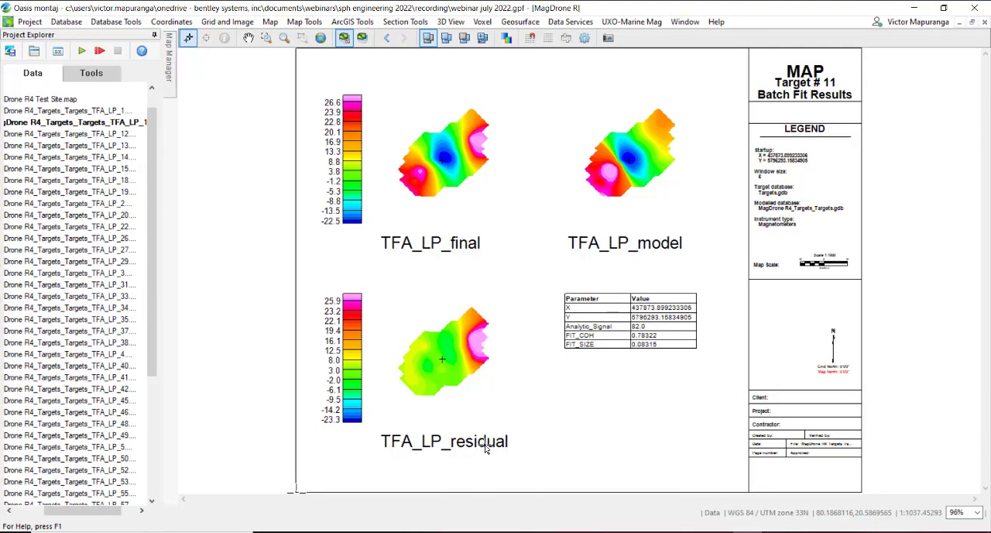
click(622, 319)
Step: Switch to the PowerPoint Presentation PDF in Adobe Acrobat Reader and review the Contact us page with the tools pane collapsed
mouse_move(658, 531)
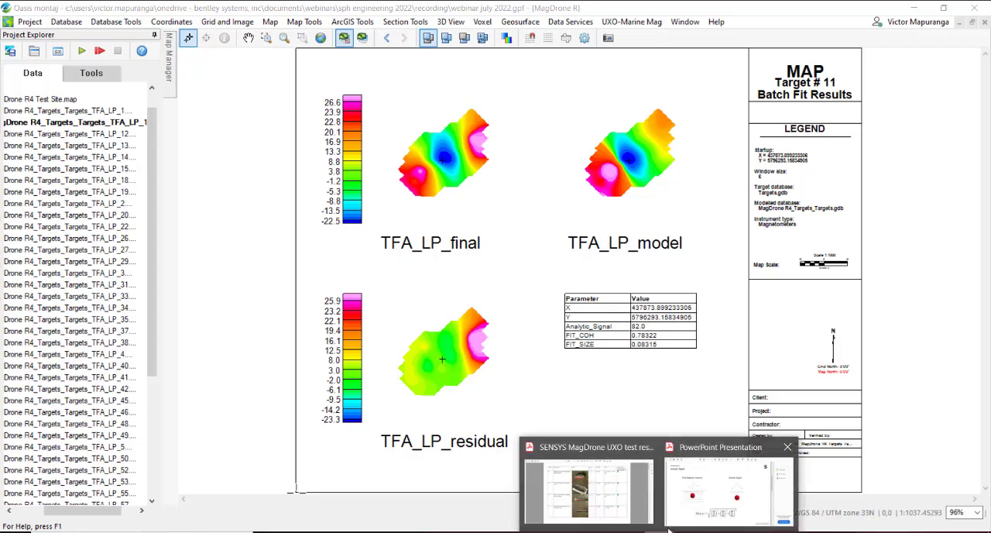
click(700, 513)
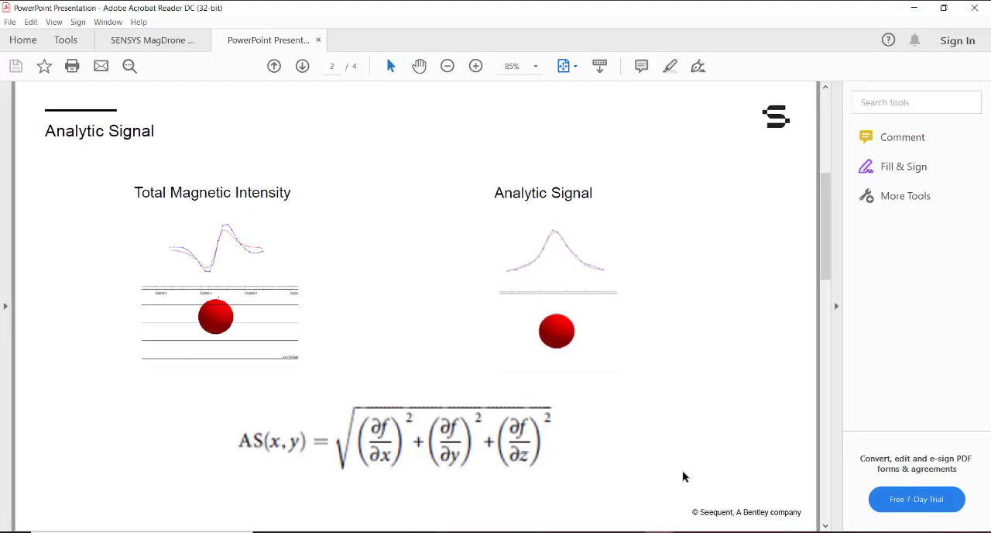
scroll(568, 303, down, 3)
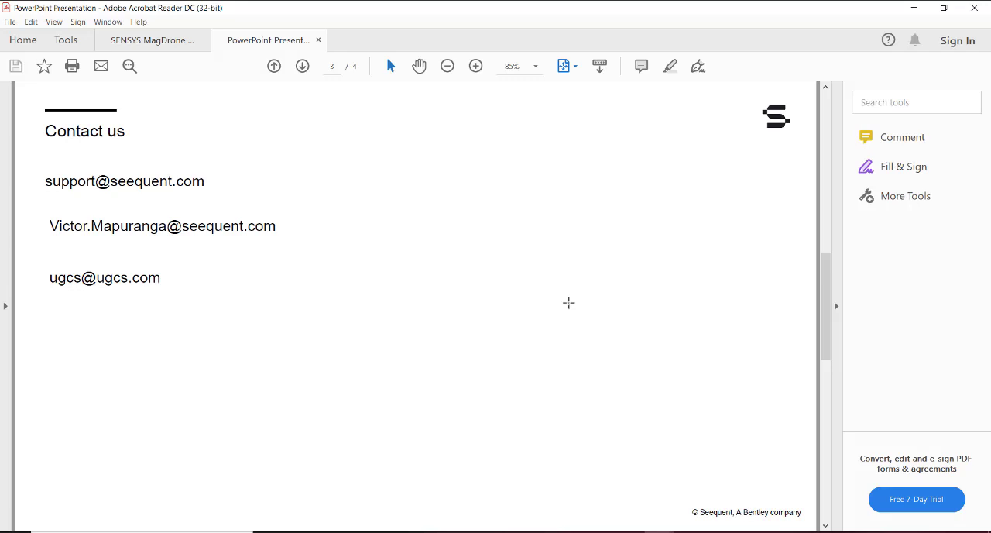
click(835, 306)
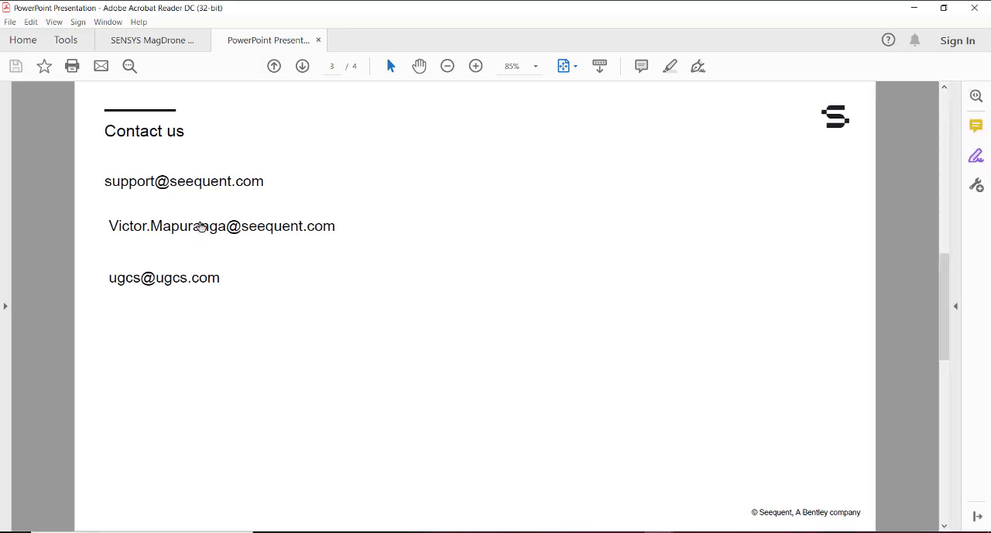
click(215, 190)
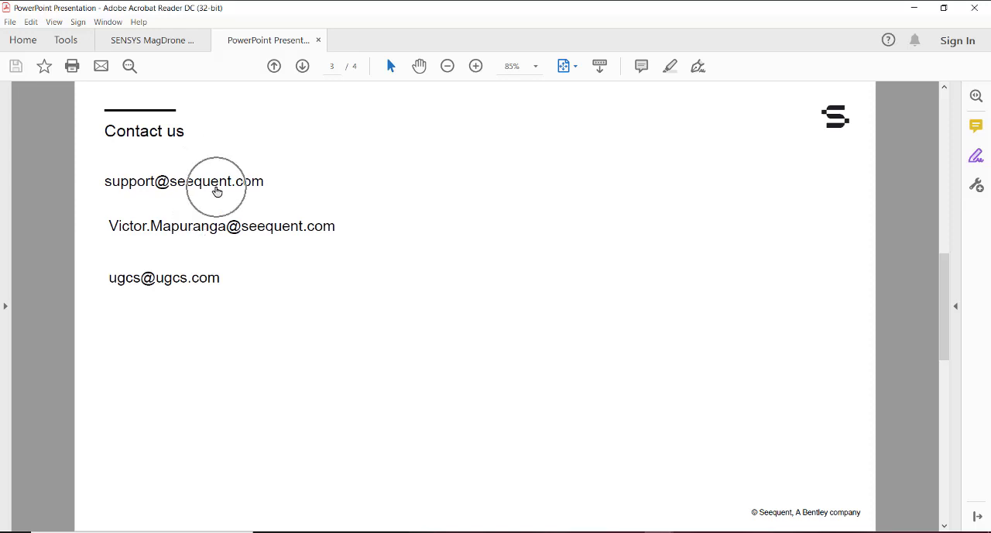
click(219, 227)
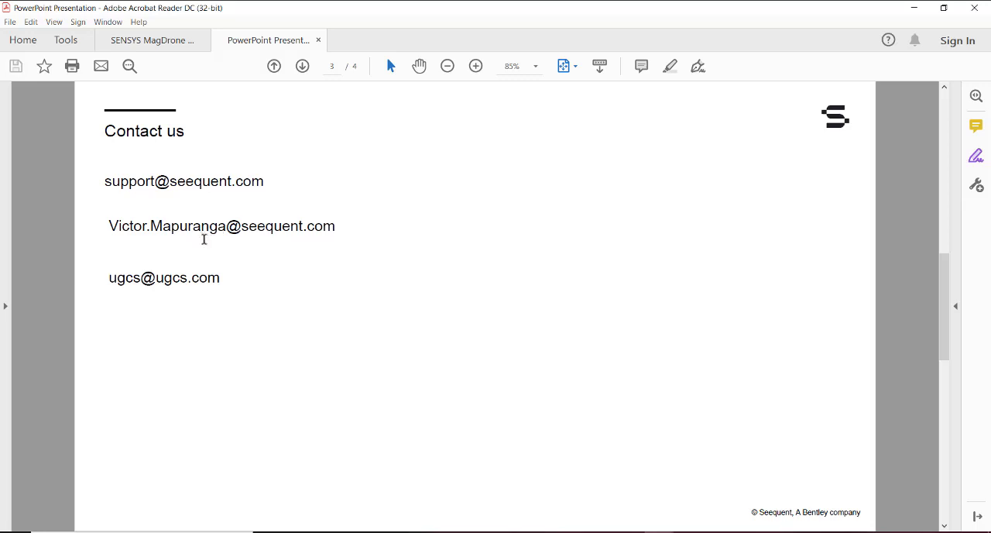
drag(226, 278, 151, 284)
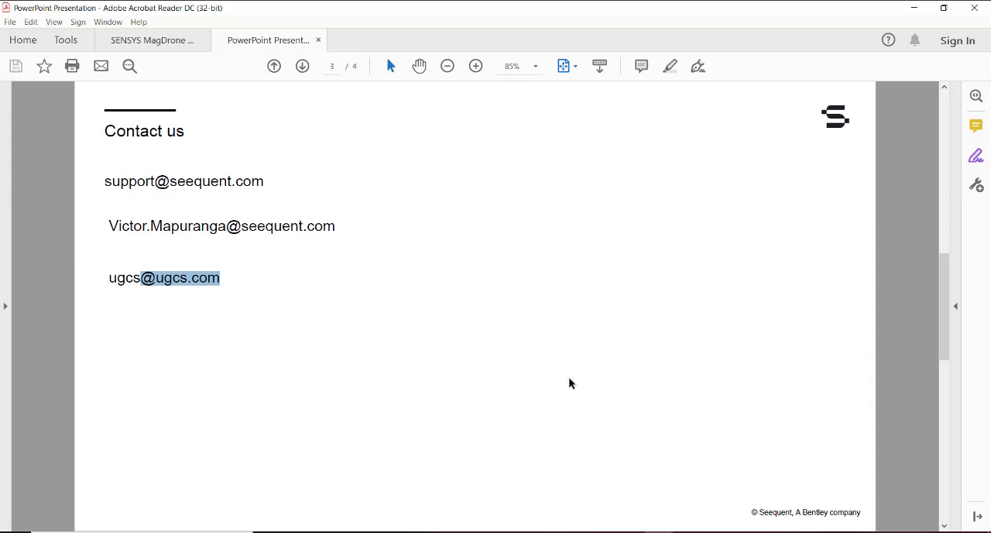
click(777, 532)
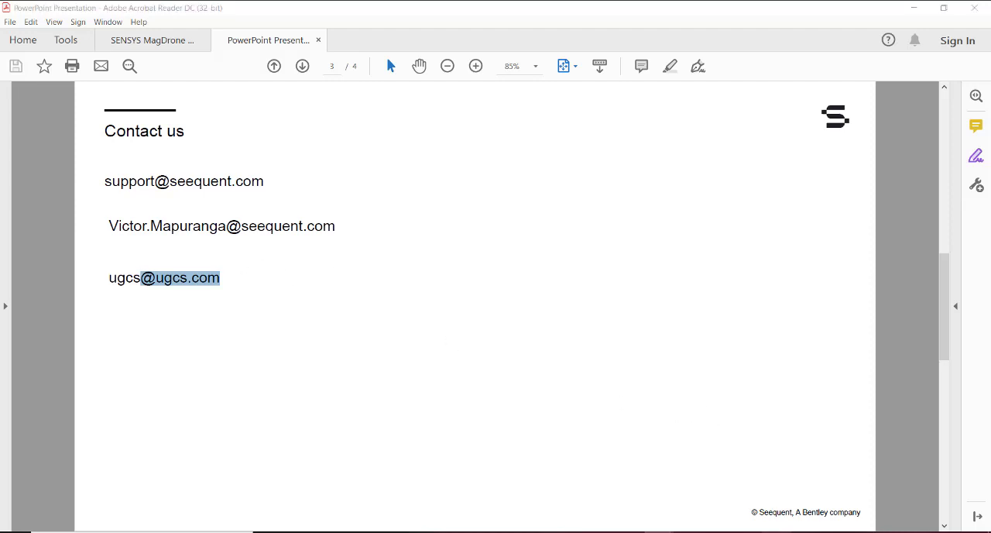